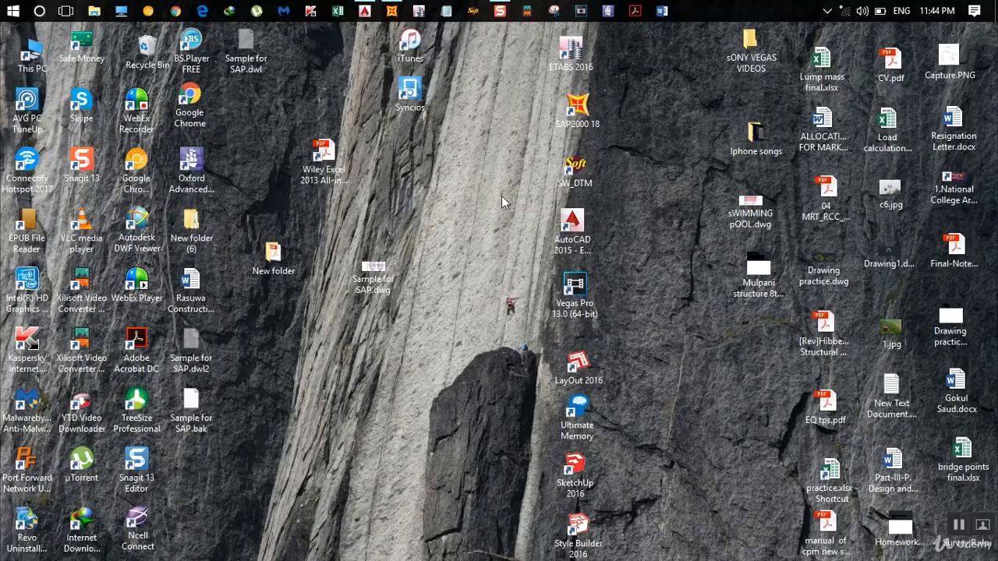
- Switch to AutoCAD and examine the floor plans and elevations in the Sample for SAP.dwg drawing
left_click(364, 11)
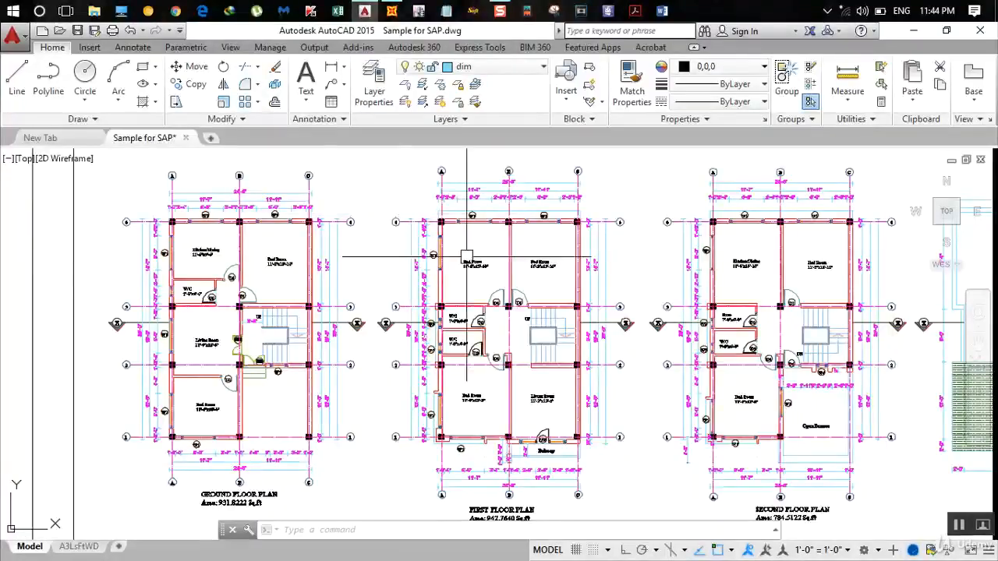
middle_click_drag(428, 406, 456, 298)
scroll(456, 299, "down", 4)
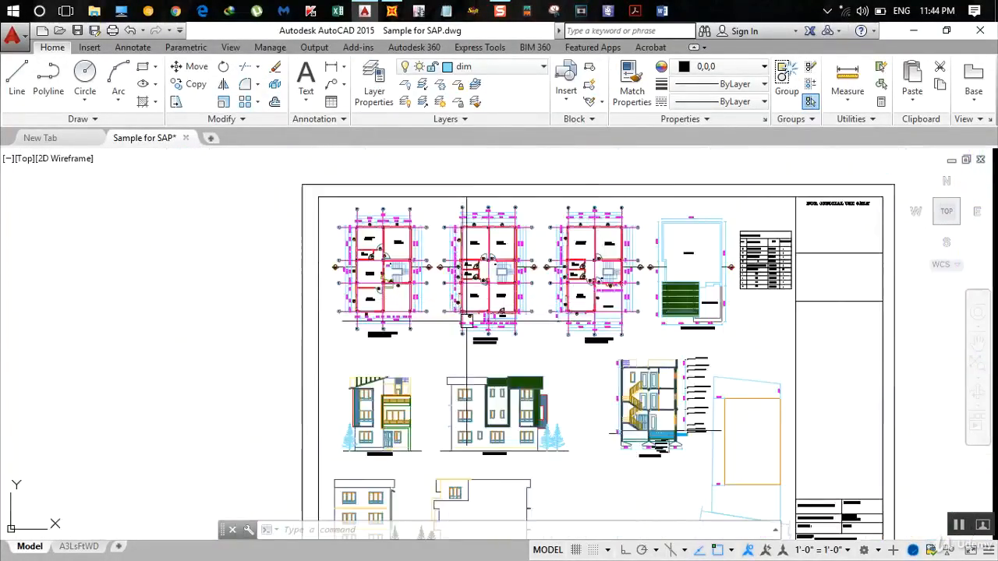
scroll(370, 335, "up", 4)
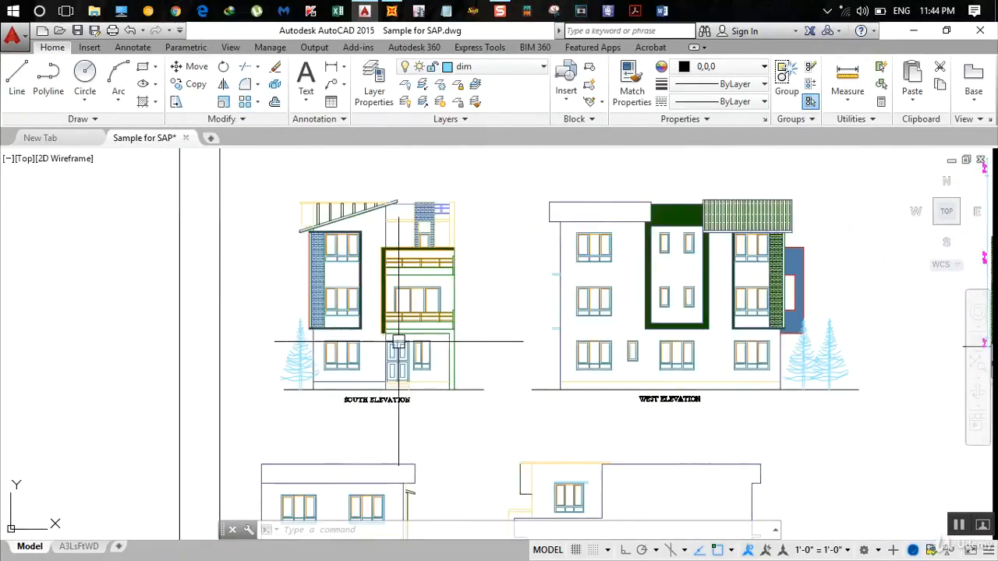
scroll(683, 340, "down", 2)
mouse_move(701, 352)
middle_mouse_down()
mouse_move(547, 320)
mouse_move(618, 320)
mouse_move(631, 396)
middle_mouse_up()
middle_click_drag(413, 158, 410, 304)
scroll(431, 338, "up", 2)
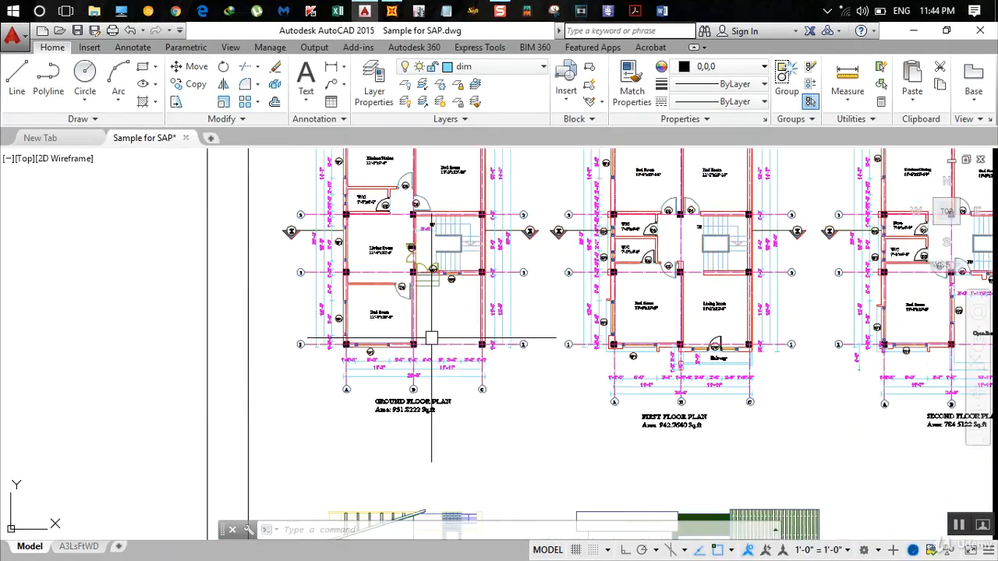
- Examine the first and second floor plans, the staircase cover plan, the opening schedule and the section at X-X
middle_click_drag(485, 332, 300, 326)
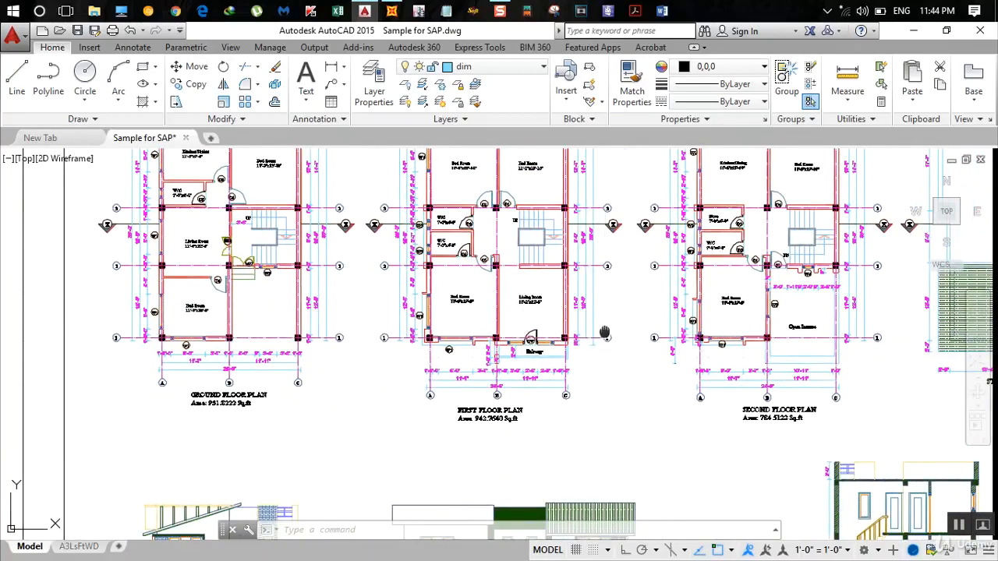
middle_click_drag(604, 335, 294, 339)
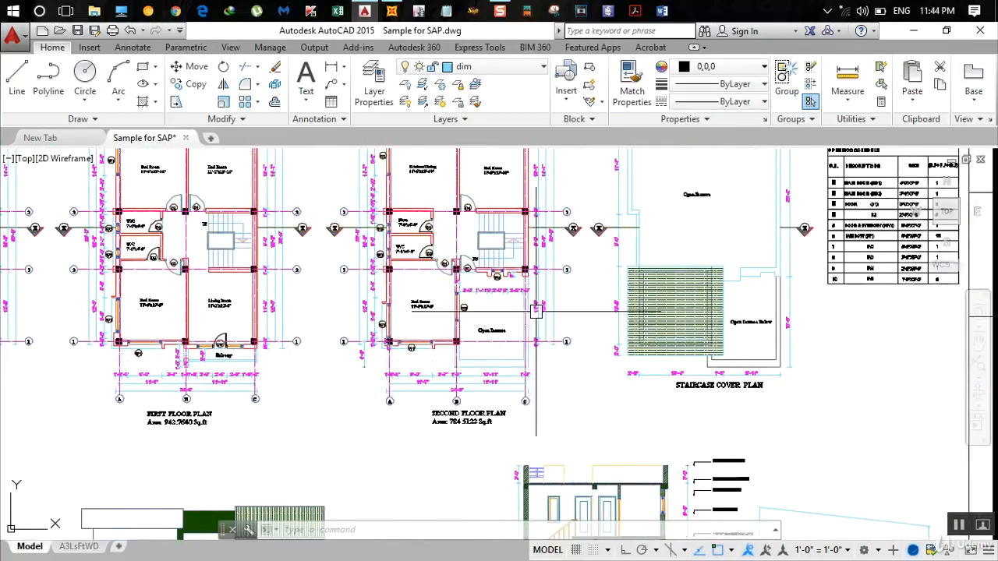
middle_click_drag(558, 235, 478, 290)
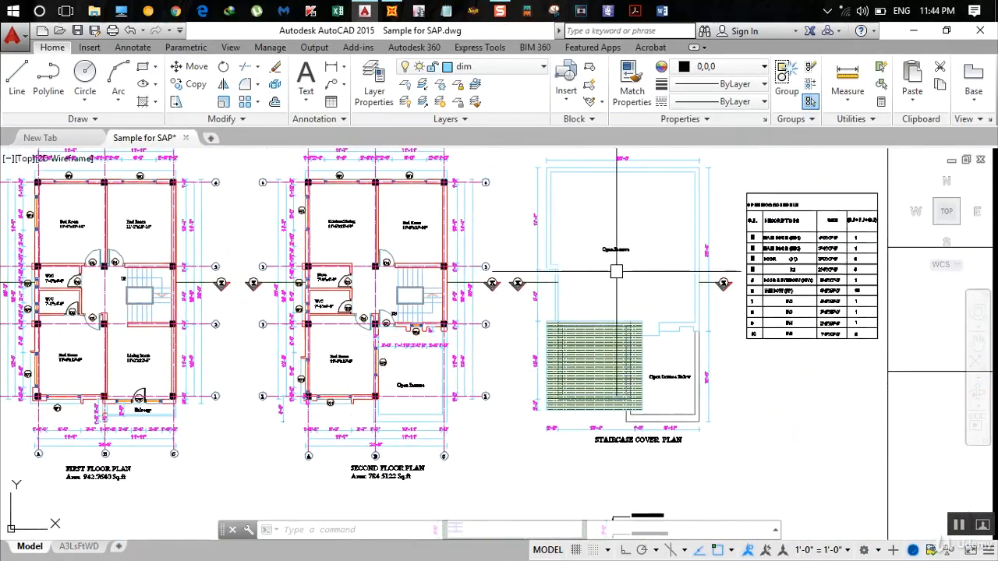
mouse_move(571, 403)
middle_mouse_down()
mouse_move(572, 320)
mouse_move(609, 193)
middle_mouse_up()
middle_click_drag(544, 421, 548, 302)
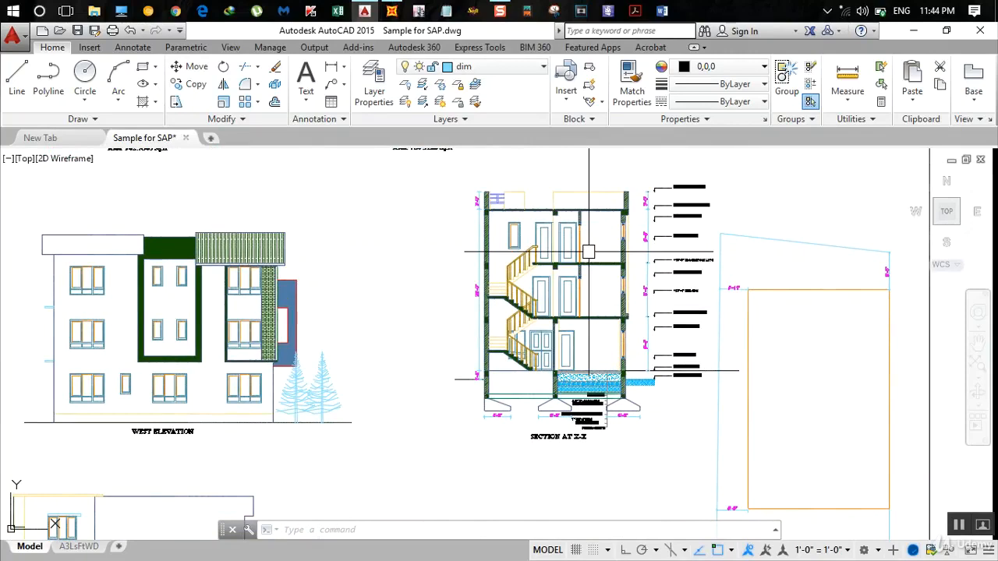
scroll(370, 296, "down", 3)
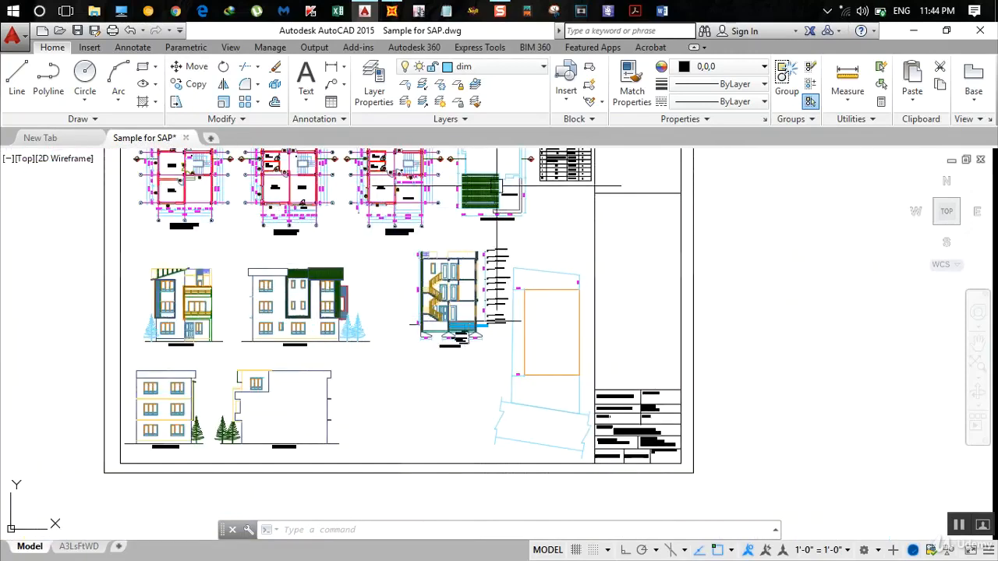
- Switch to SAP2000 and create a new Grid Only model in KN, m, C, accepting the default quick grid lines
left_click(912, 36)
left_click(393, 11)
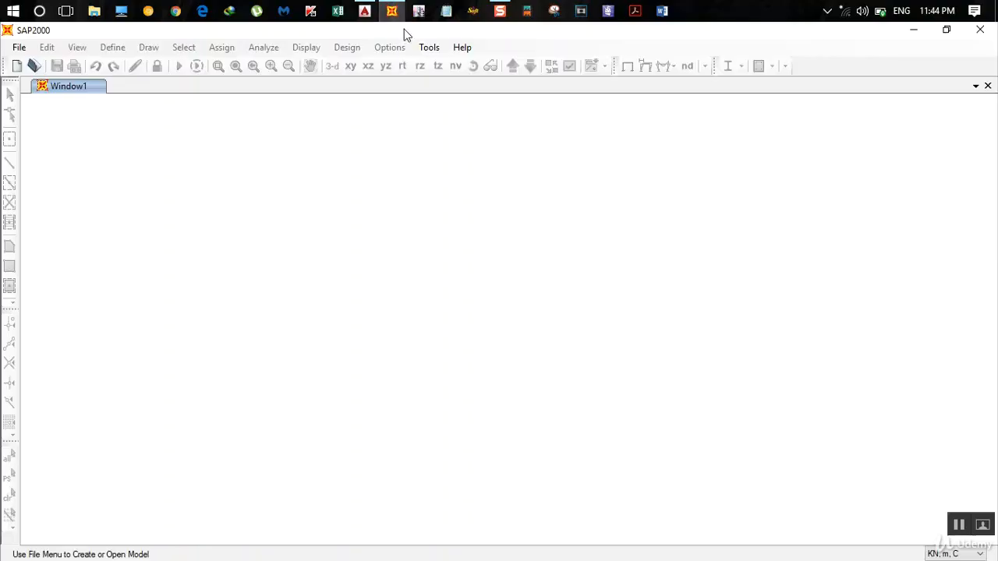
left_click(17, 47)
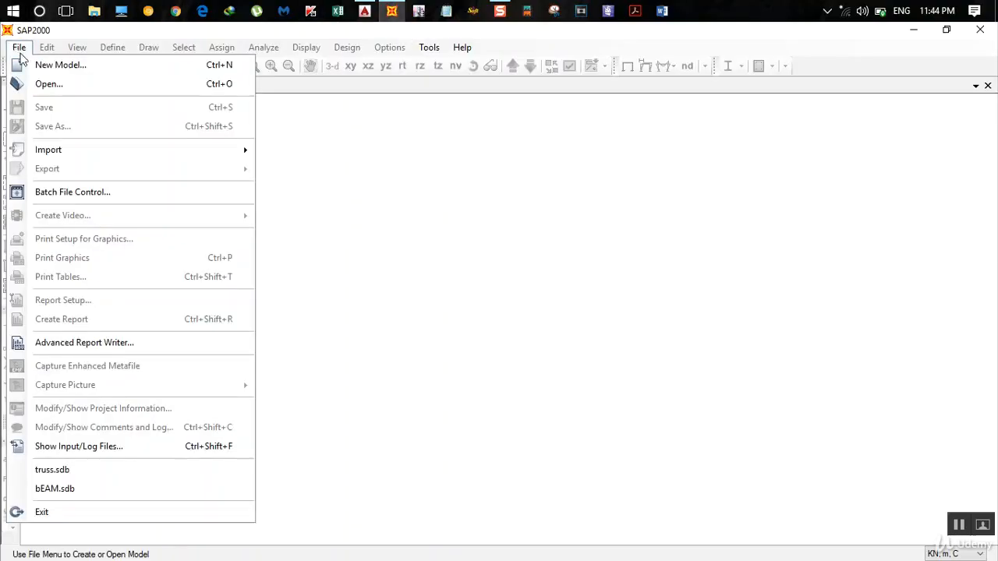
left_click(38, 65)
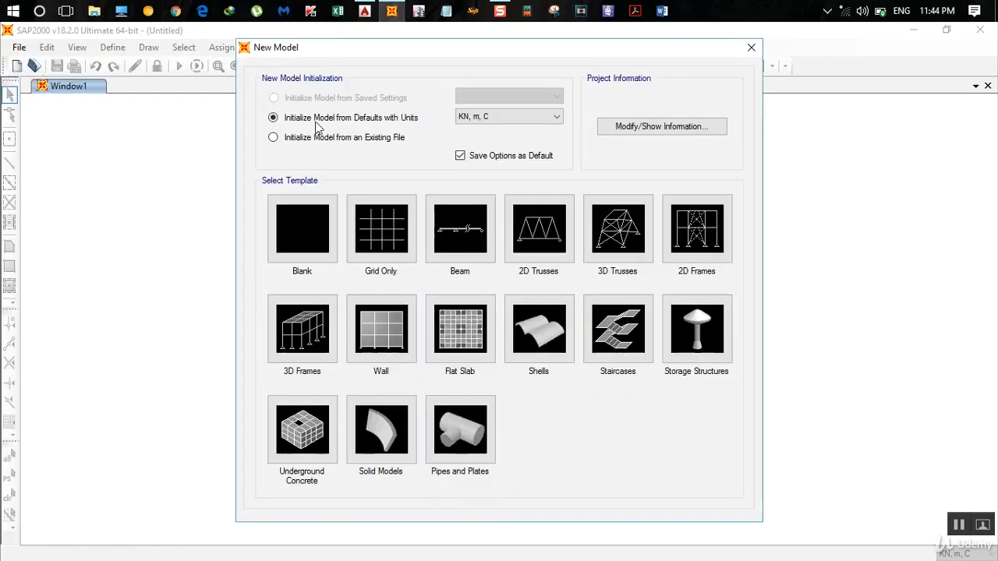
left_click(384, 236)
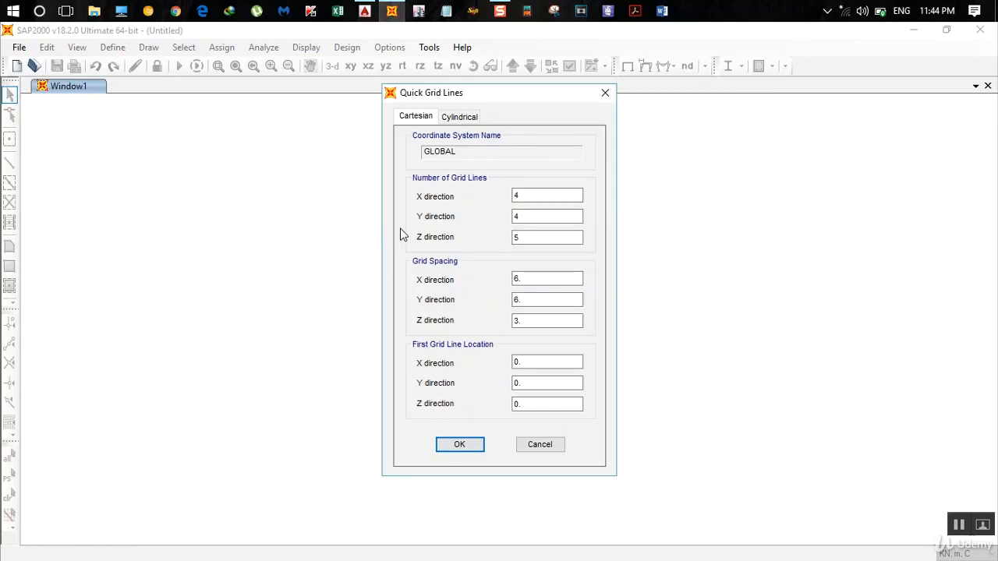
left_click(468, 446)
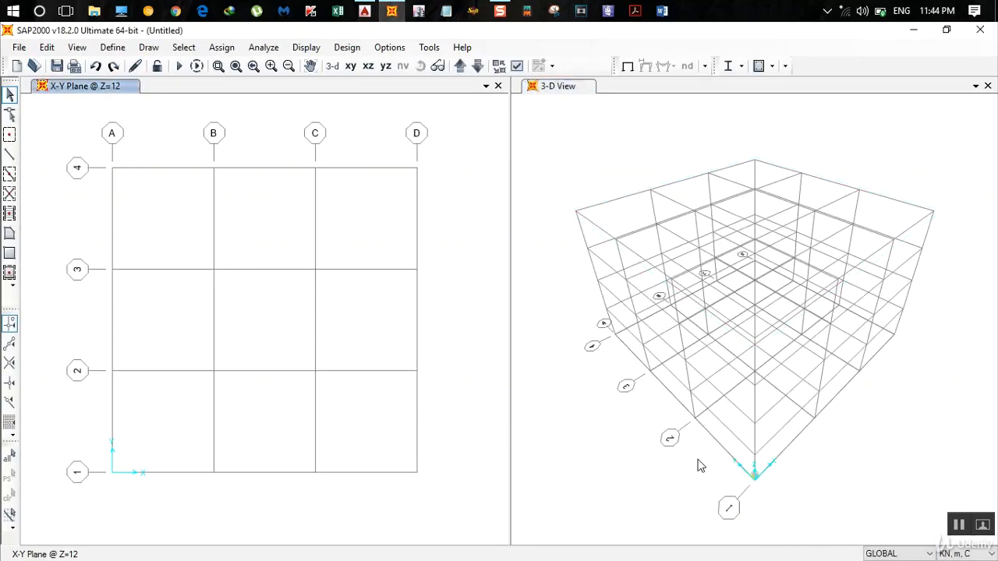
- Switch to AutoCAD and check the dimension units and column grid spacing along grid 1 of the ground floor plan
left_click(364, 10)
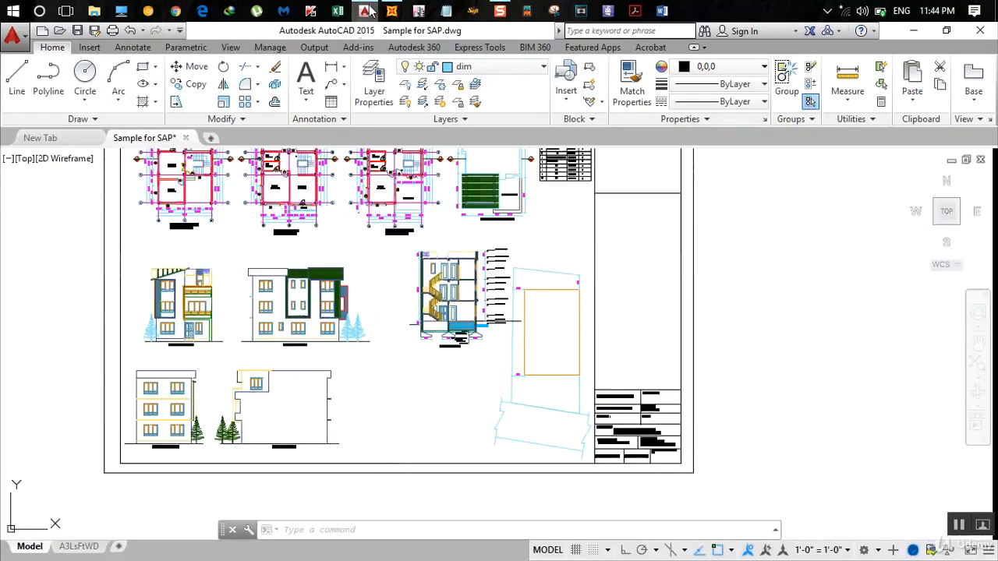
middle_click_drag(289, 289, 300, 315)
scroll(300, 315, "up", 10)
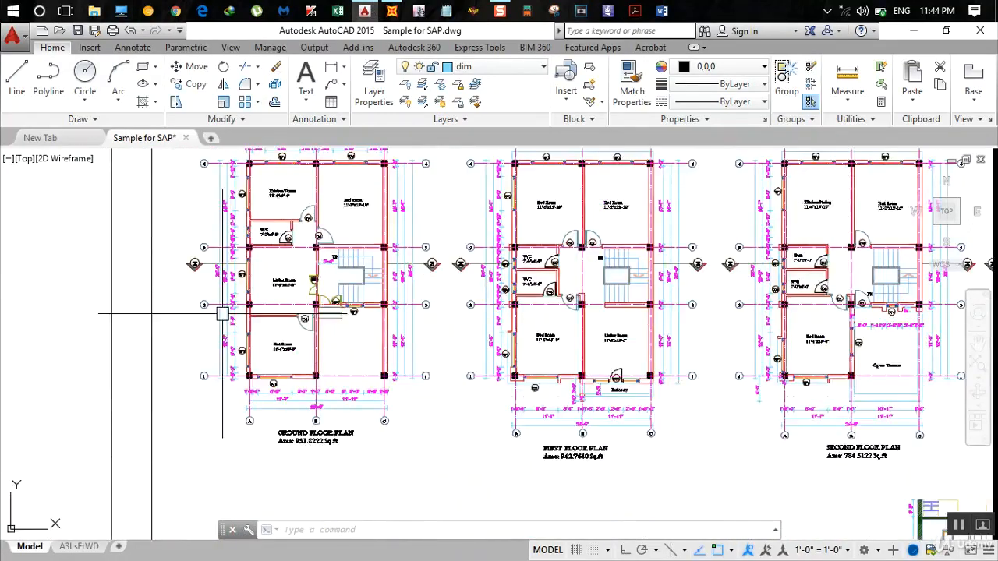
scroll(302, 422, "up", 2)
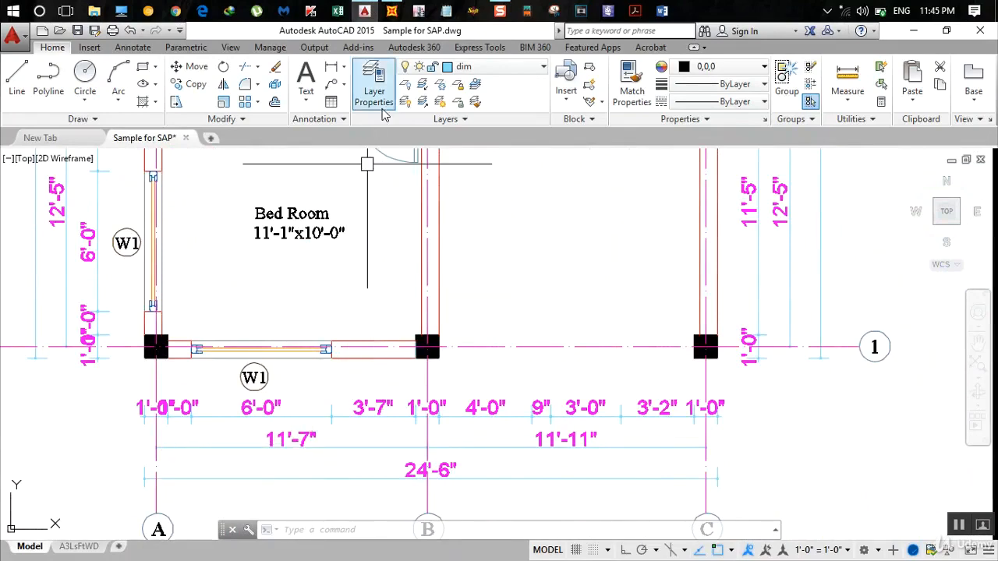
- Switch to SAP2000, set the model units to Kip, ft, F and display the GLOBAL grid system data as spacing
left_click(392, 10)
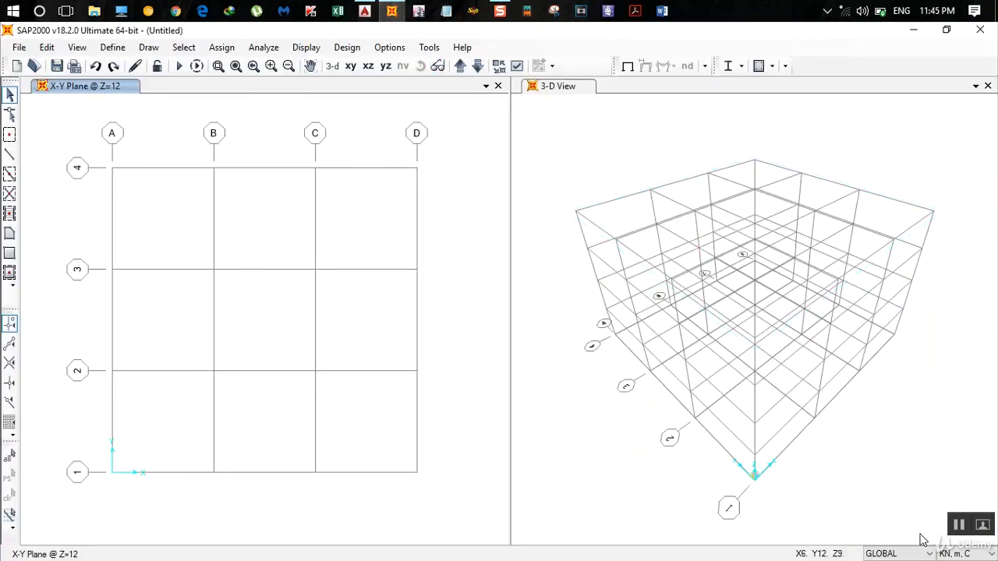
left_click(965, 553)
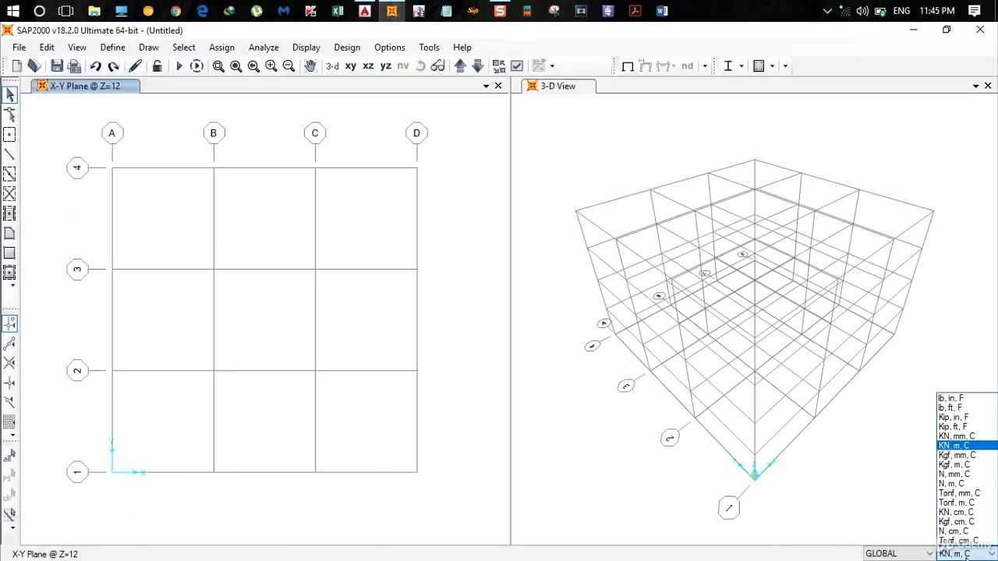
left_click(957, 427)
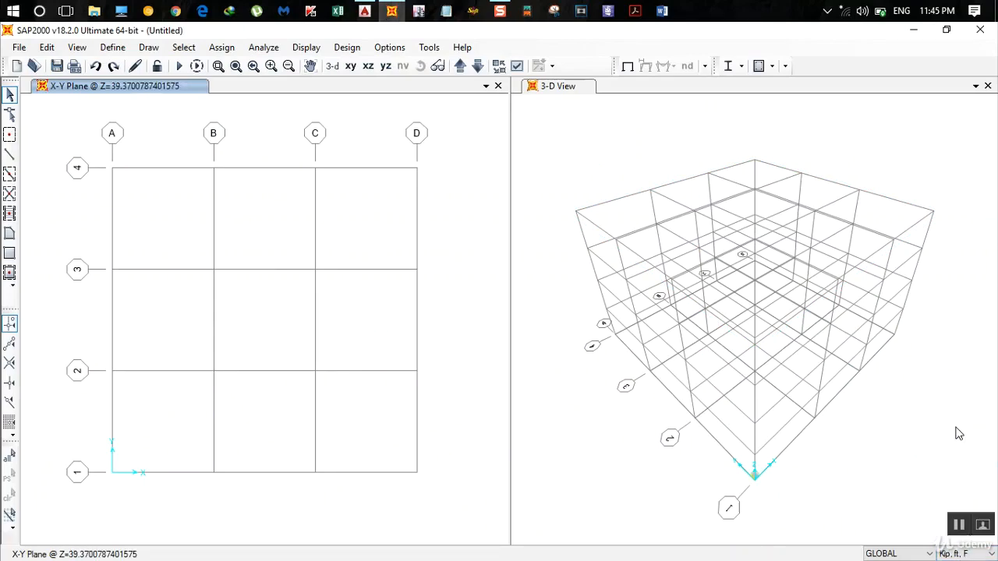
double_click(214, 169)
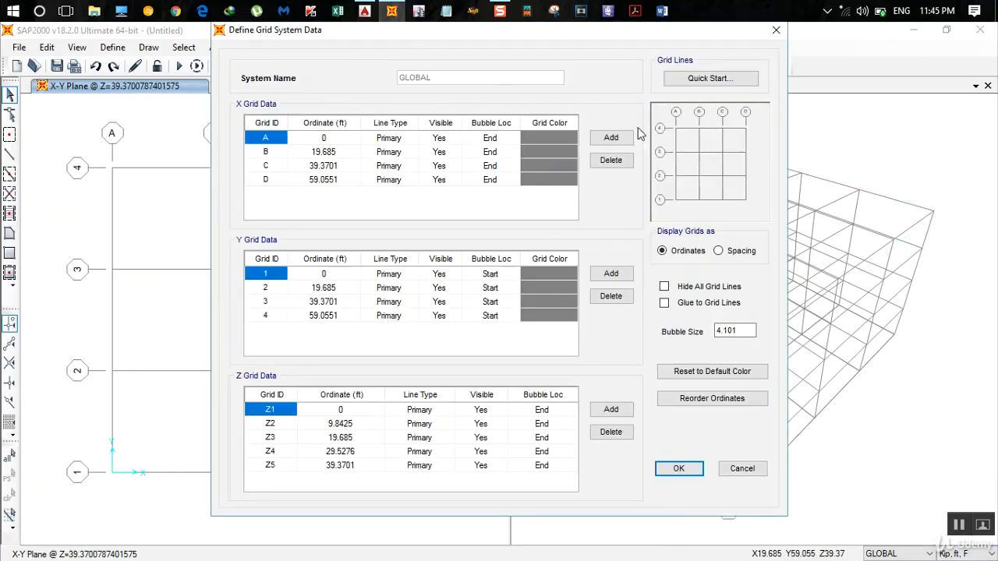
left_click(718, 251)
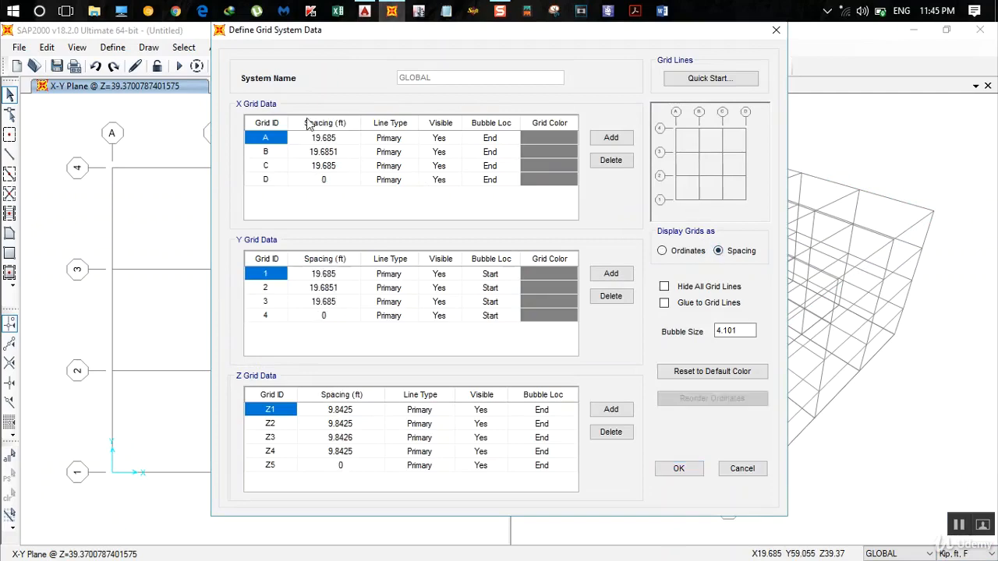
- Check the A–B spacing on the AutoCAD ground floor plan and set X grid A's spacing to 11+7/12 ft in SAP2000
left_click(324, 138)
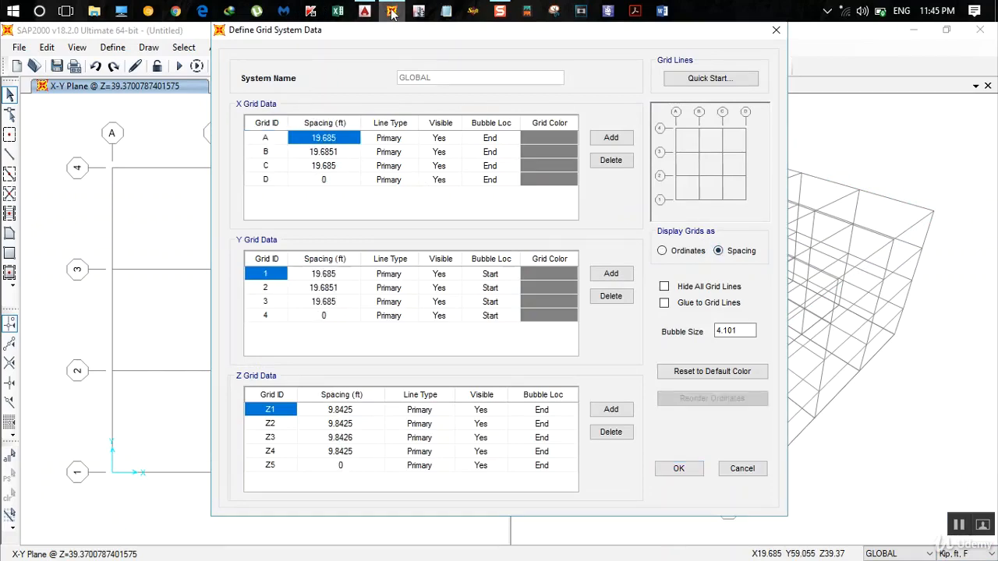
left_click(362, 11)
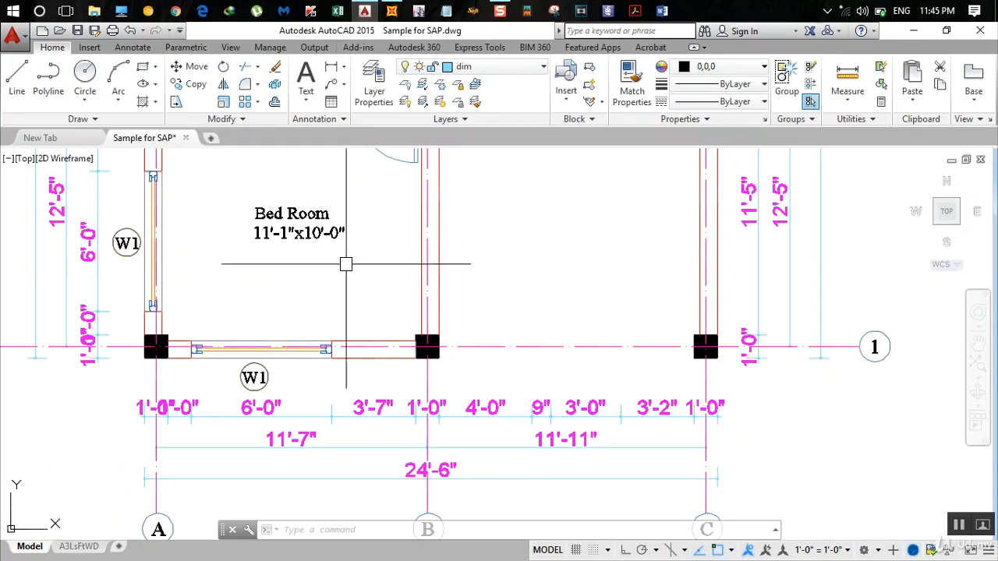
scroll(345, 262, "down", 5)
middle_click_drag(346, 269, 368, 346)
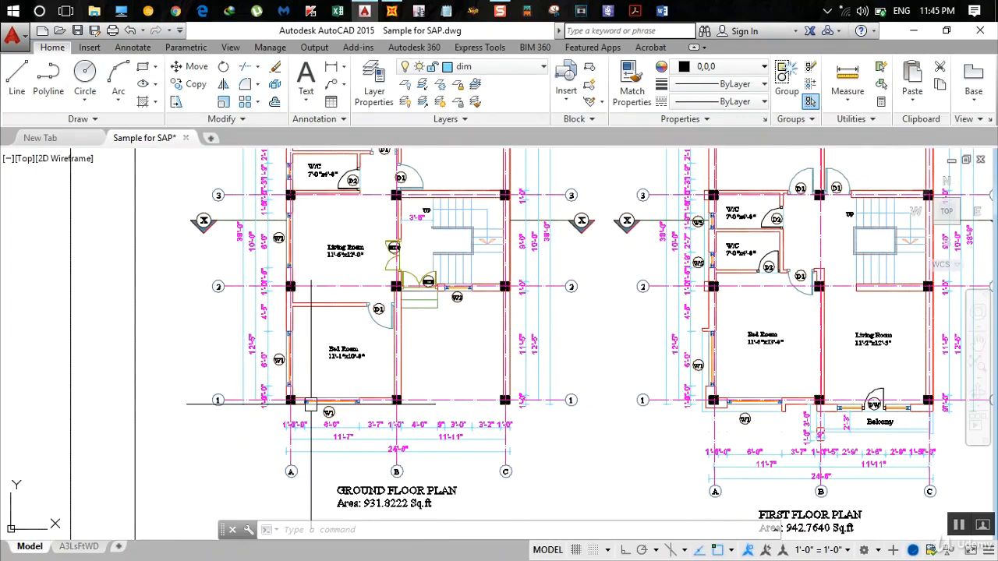
scroll(345, 458, "up", 2)
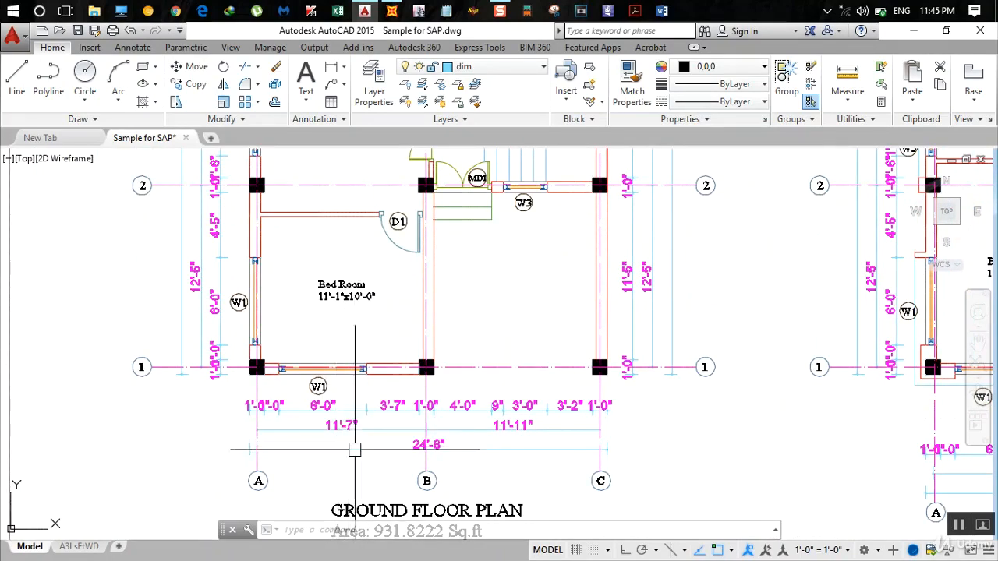
left_click(392, 11)
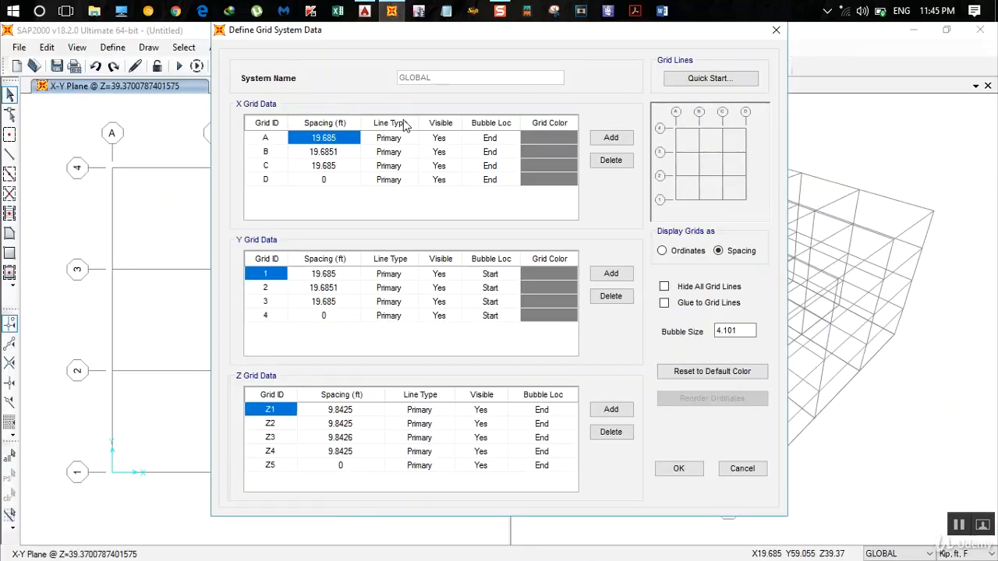
type("11+7/12")
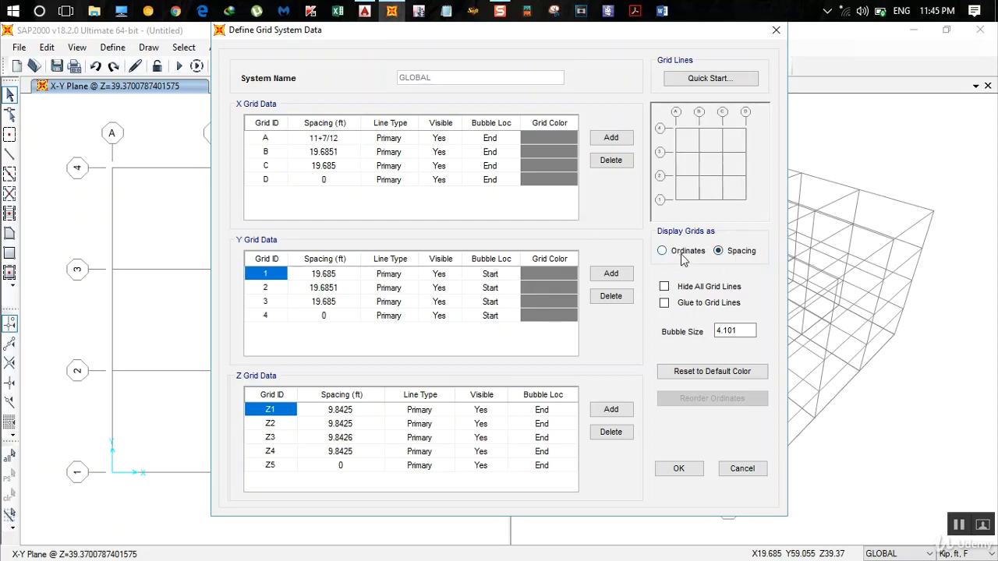
key("Return")
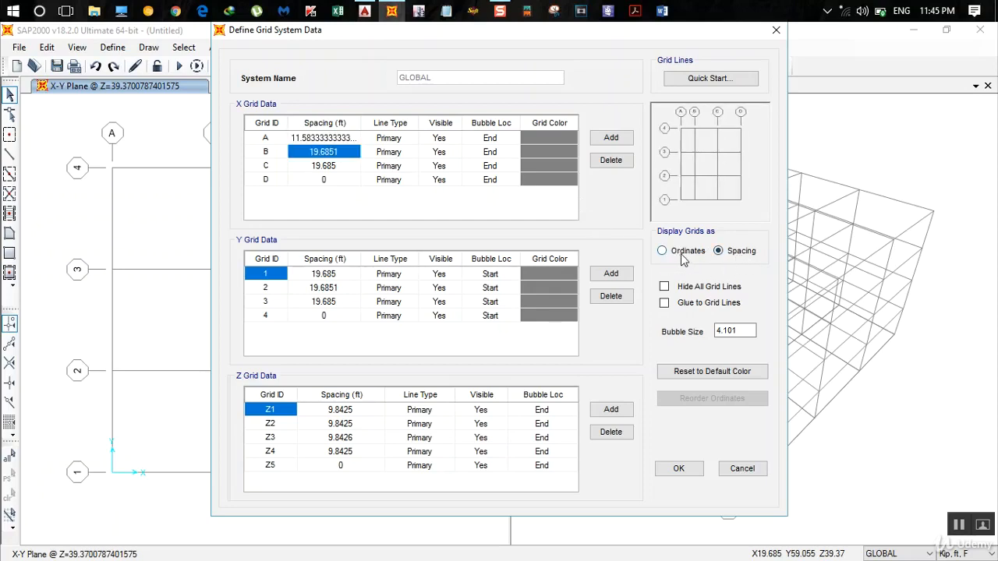
- Check the B–C spacing on the AutoCAD ground floor plan and set X grid B's spacing to 11+11/12 ft in SAP2000
left_click(368, 12)
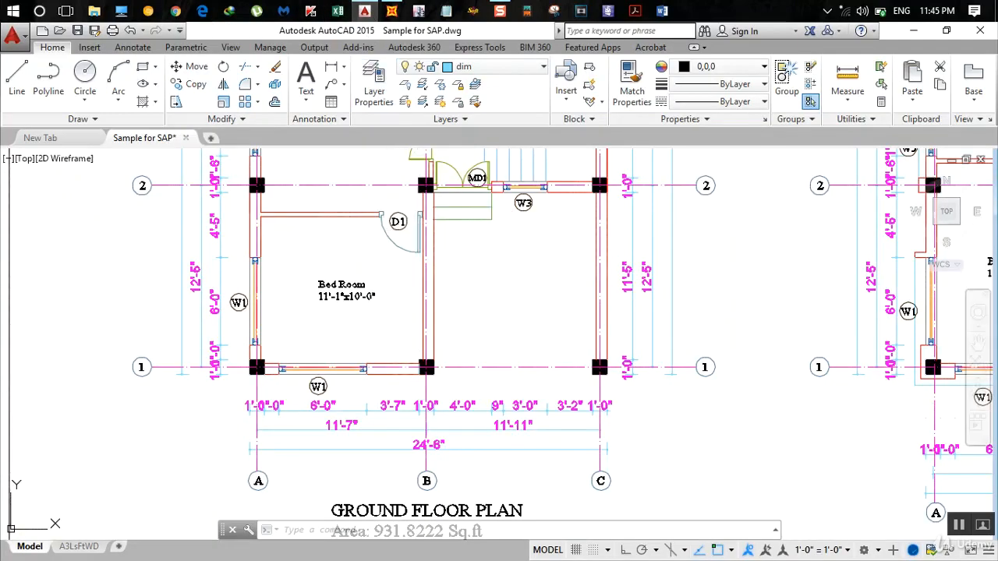
left_click(392, 10)
type("11+11/12")
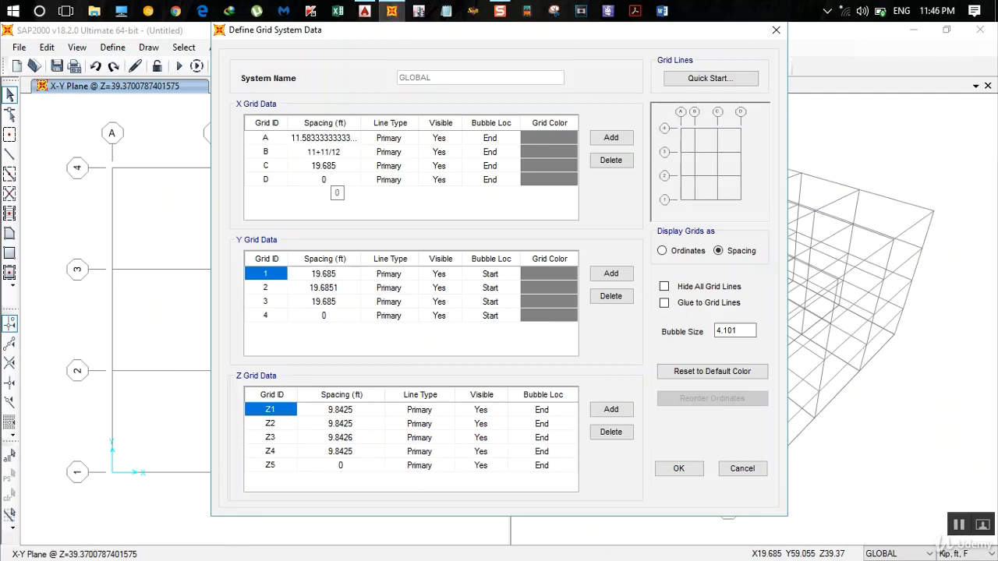
key("Return")
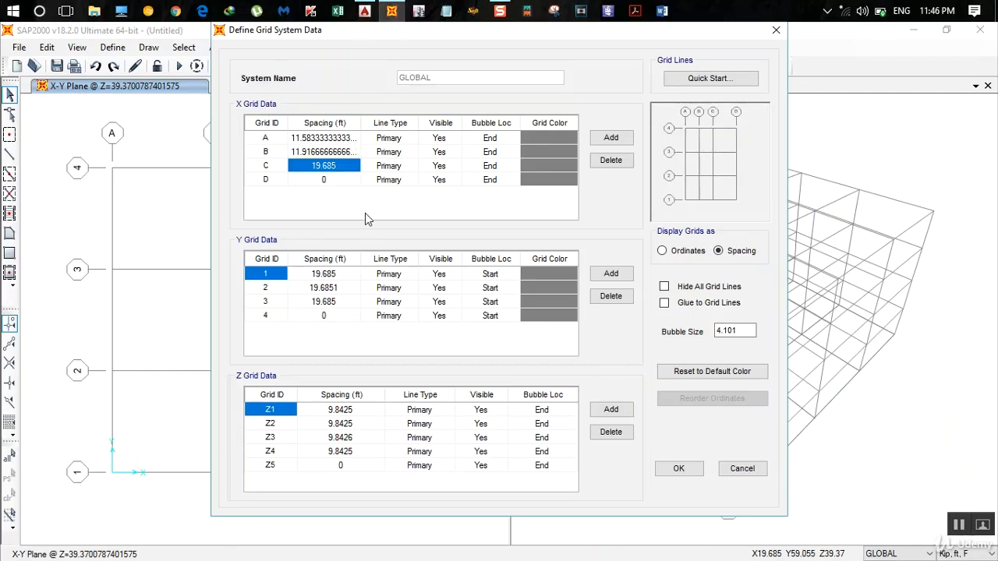
- Set X grid C's spacing to 0 and delete grid line D from the X grid data
type("0")
left_click(266, 181)
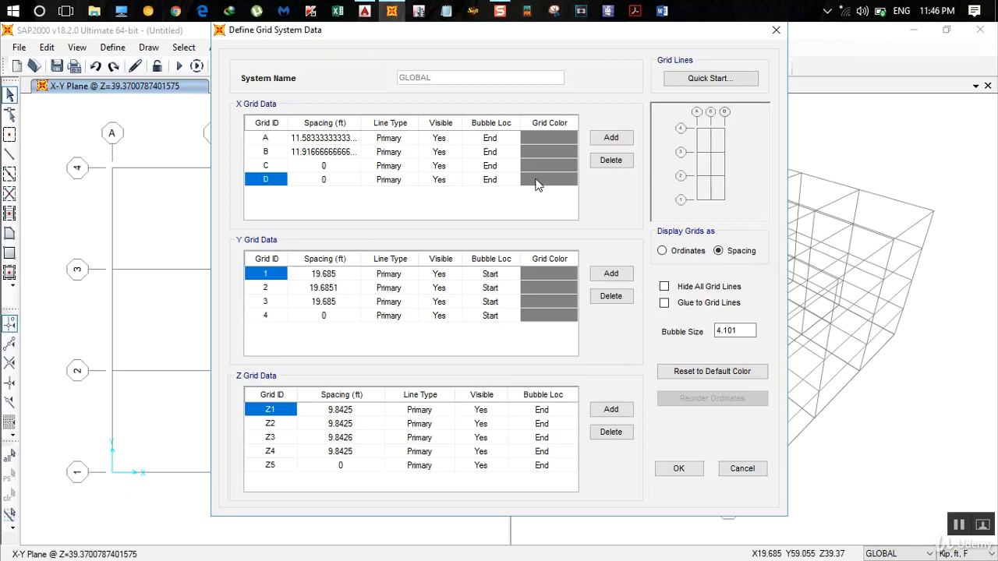
left_click(611, 161)
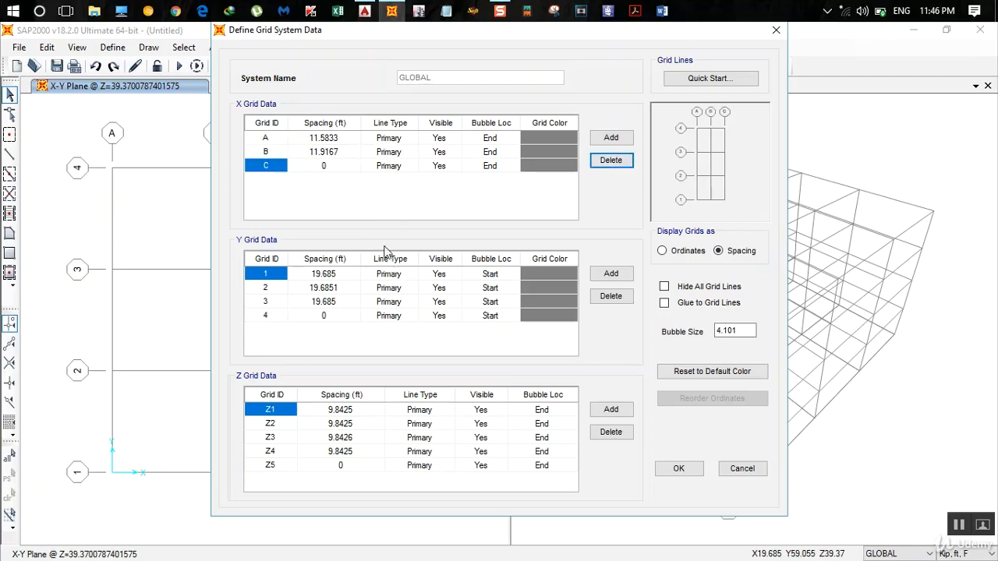
- Check the 1–2 spacing on the AutoCAD ground floor plan and set Y grid 1's spacing to 12+5/12 ft in SAP2000
left_click(365, 11)
scroll(330, 243, "down", 2)
middle_click_drag(347, 227, 352, 363)
scroll(255, 394, "up", 2)
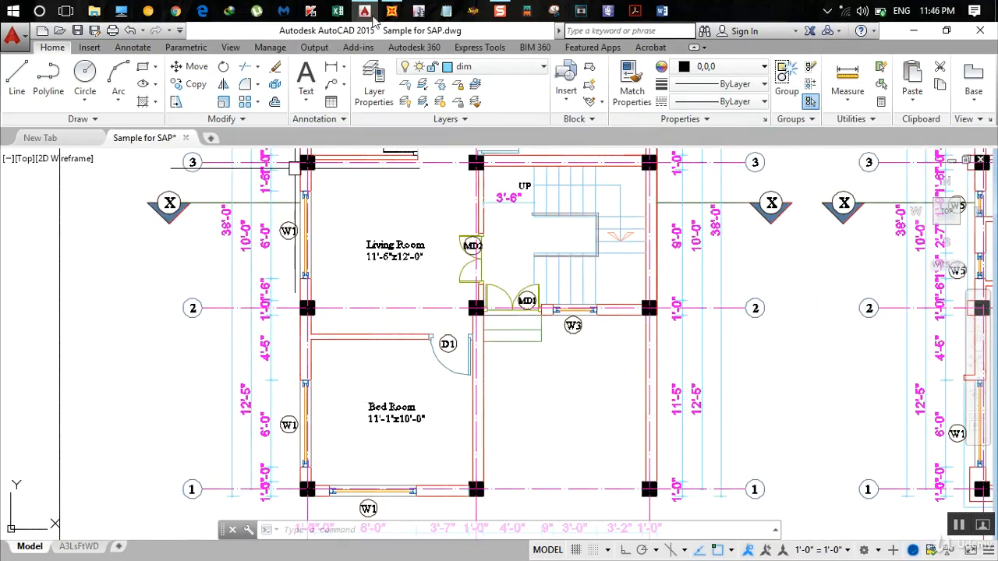
left_click(392, 10)
left_click(329, 275)
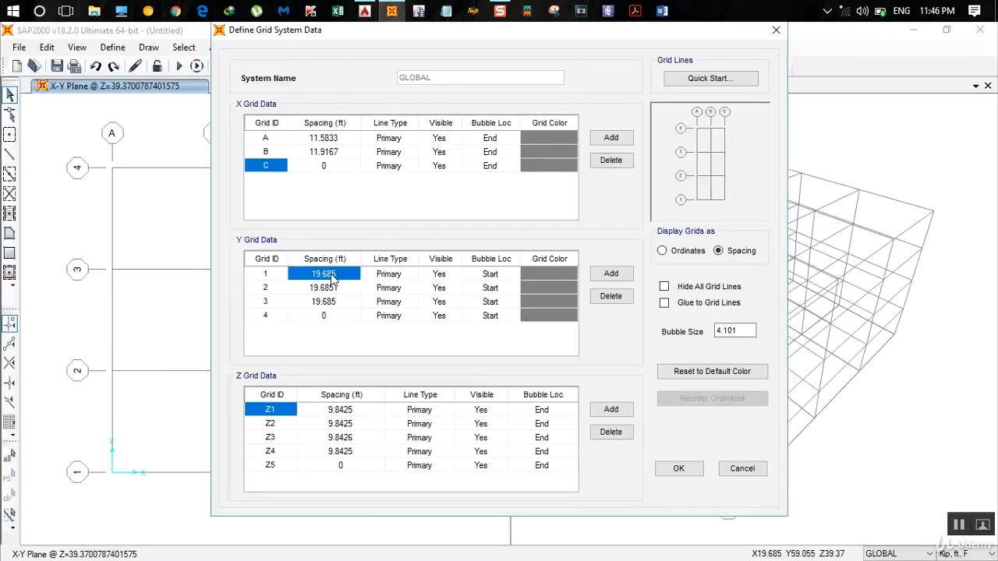
type("12+5/12")
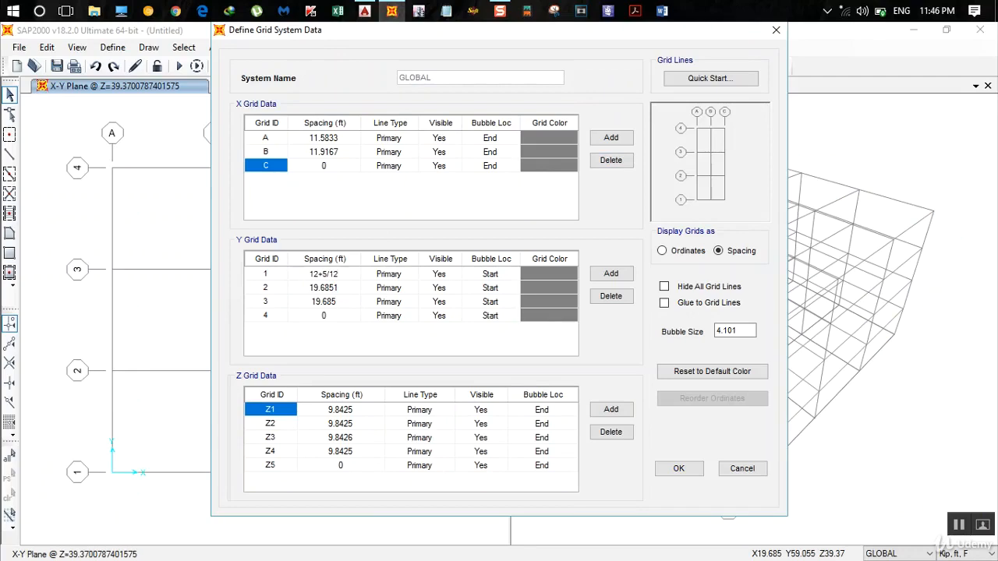
key("Return")
- Check the 2–3 spacing on the AutoCAD ground floor plan and set Y grid 2's spacing to 10 ft in SAP2000
left_click(364, 10)
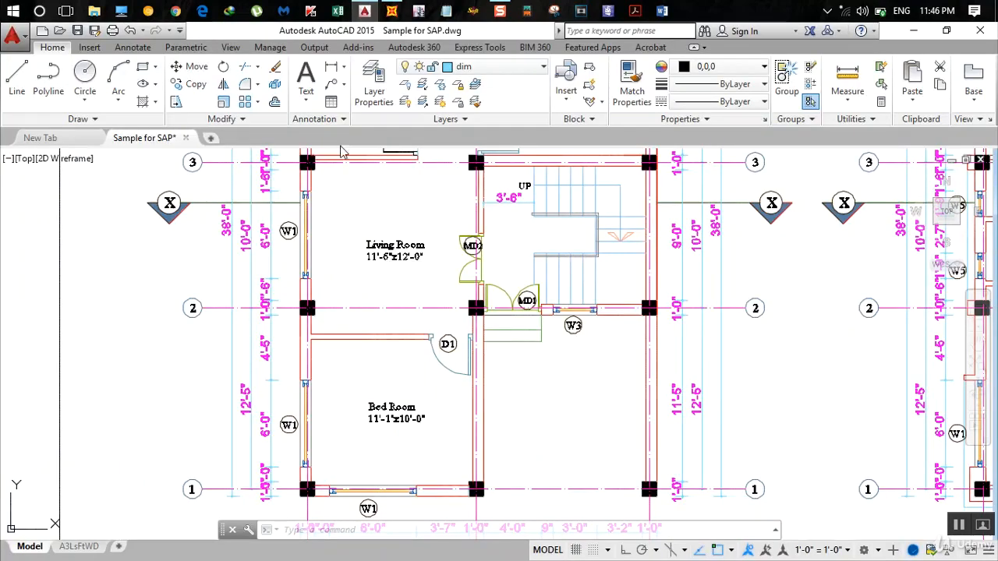
middle_click_drag(326, 251, 329, 324)
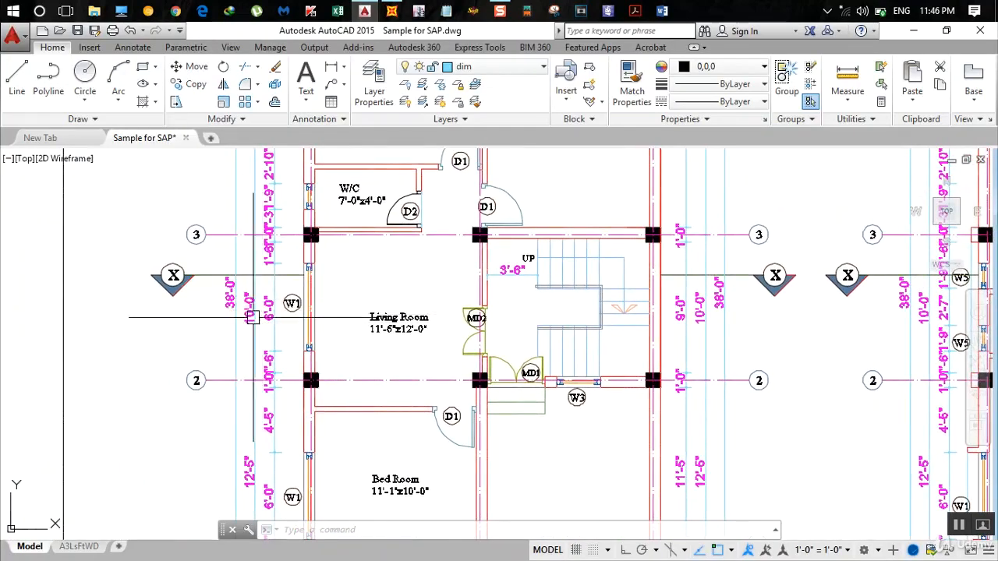
left_click(392, 11)
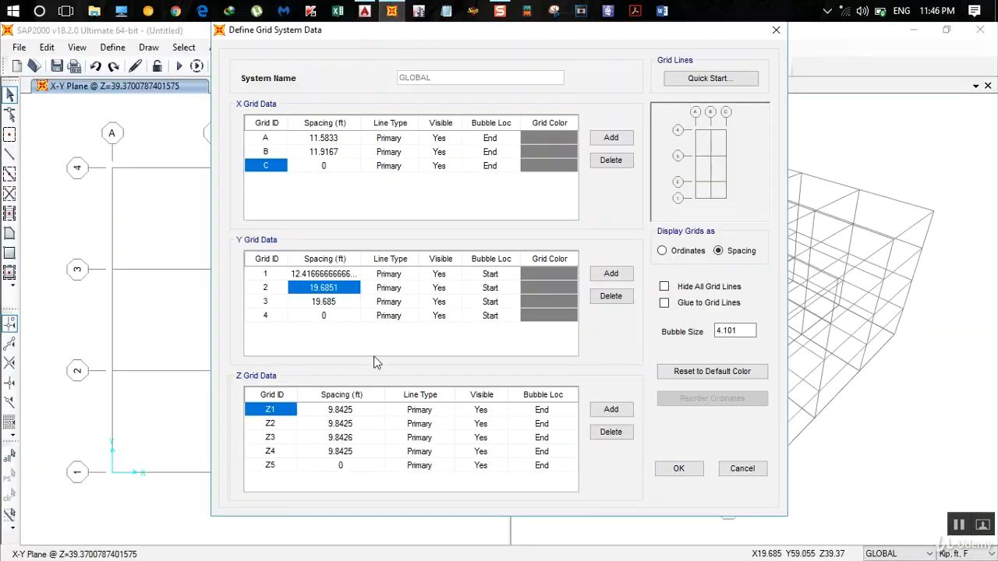
type("10")
key("Return")
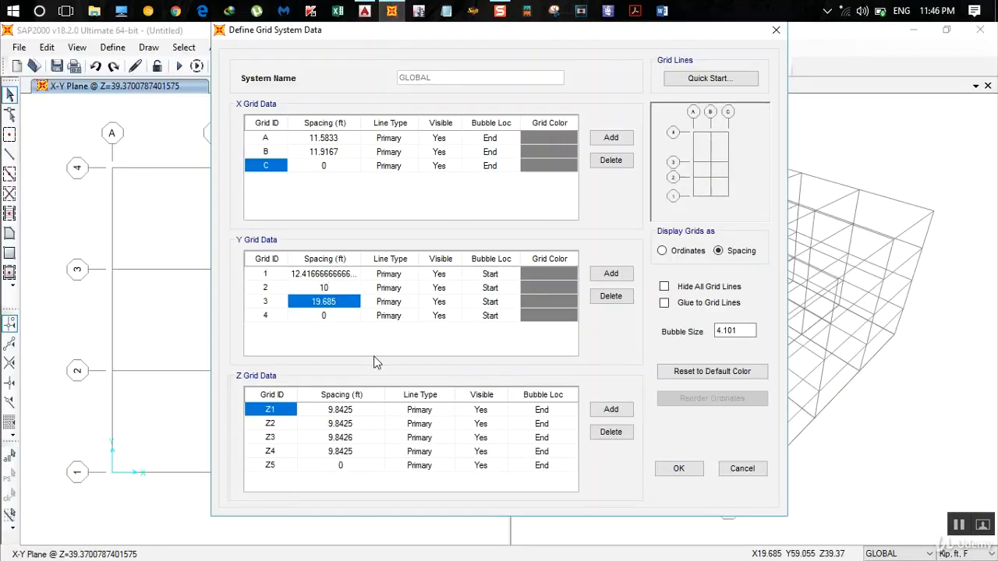
- Check the 3–4 spacing on the AutoCAD ground floor plan and set Y grid 3's spacing to 14+7/12 ft in SAP2000
left_click(364, 11)
scroll(344, 267, "down", 5)
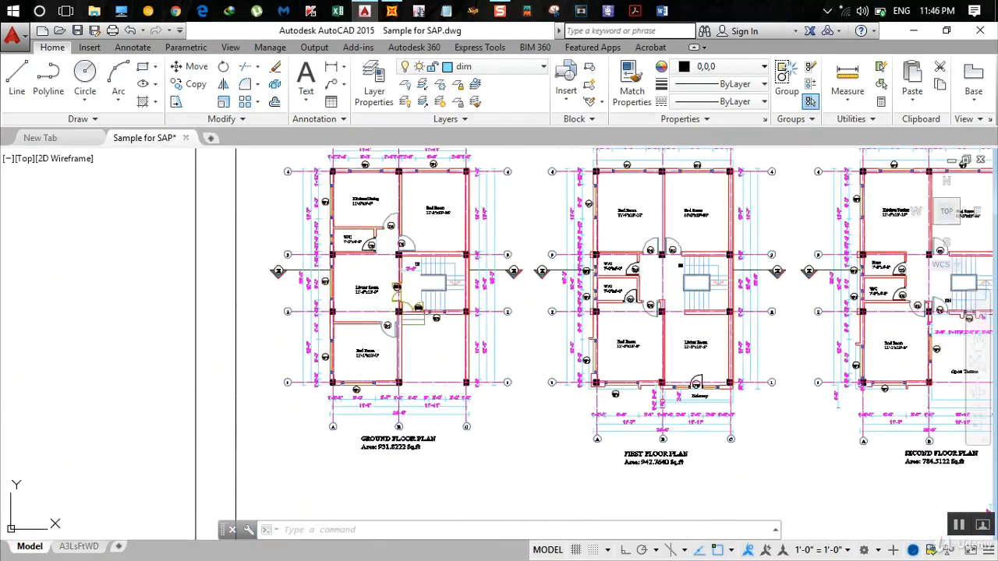
scroll(310, 346, "up", 6)
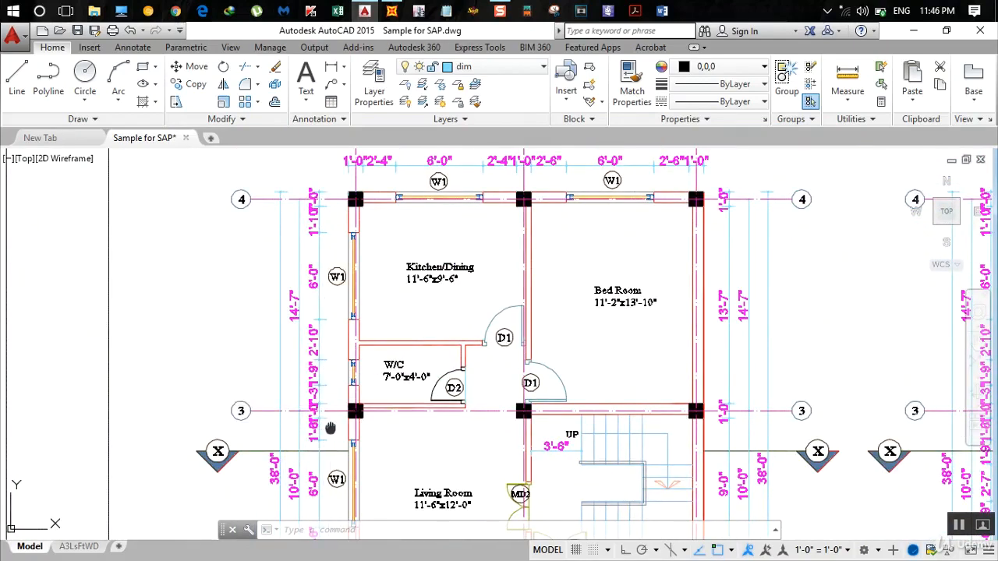
middle_click_drag(330, 428, 329, 267)
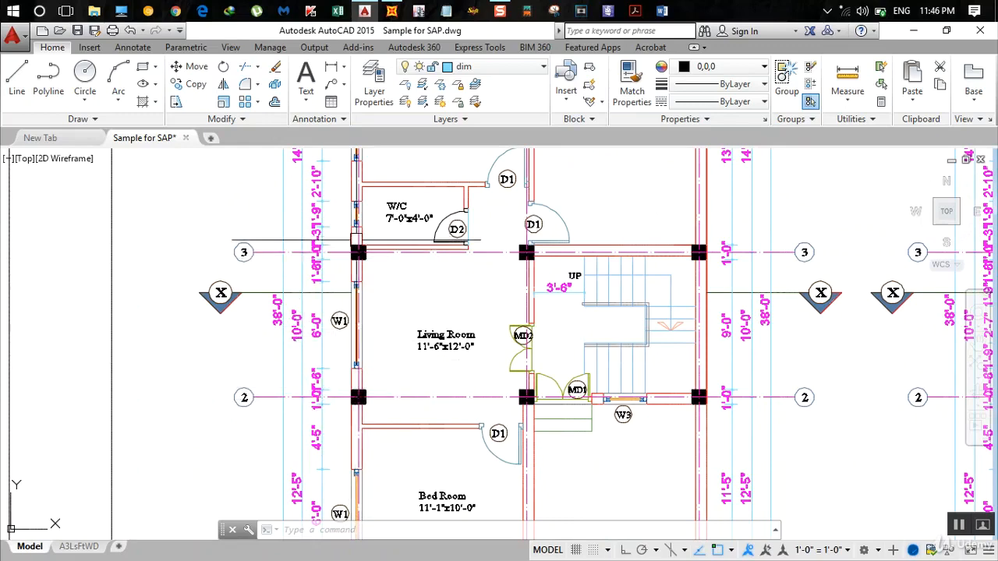
middle_click_drag(343, 279, 337, 331)
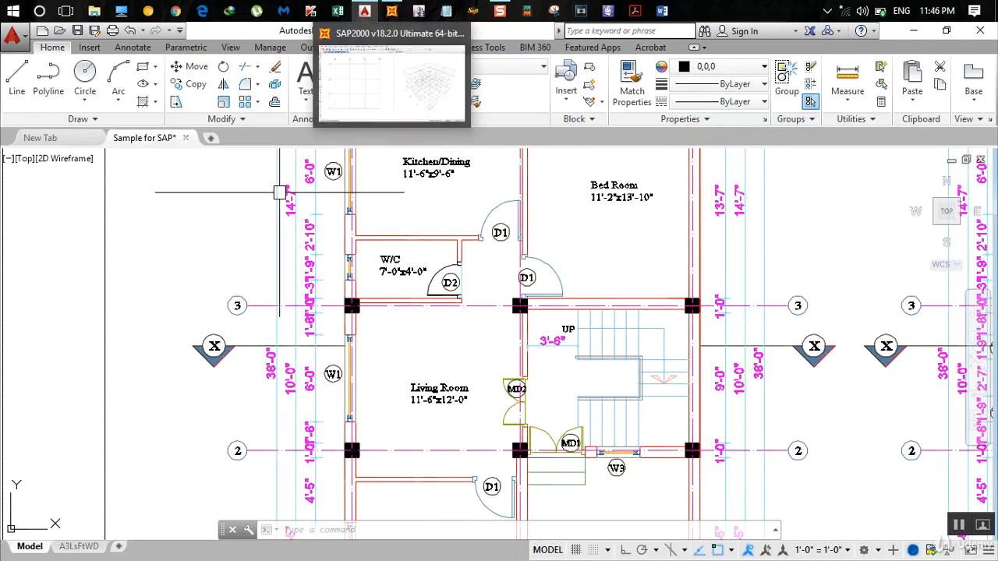
left_click(393, 11)
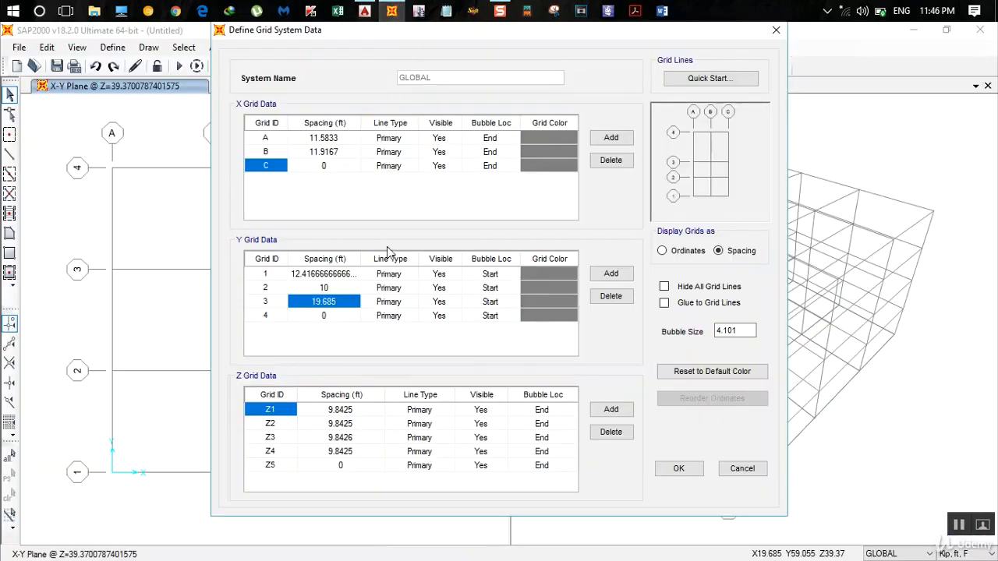
type("14")
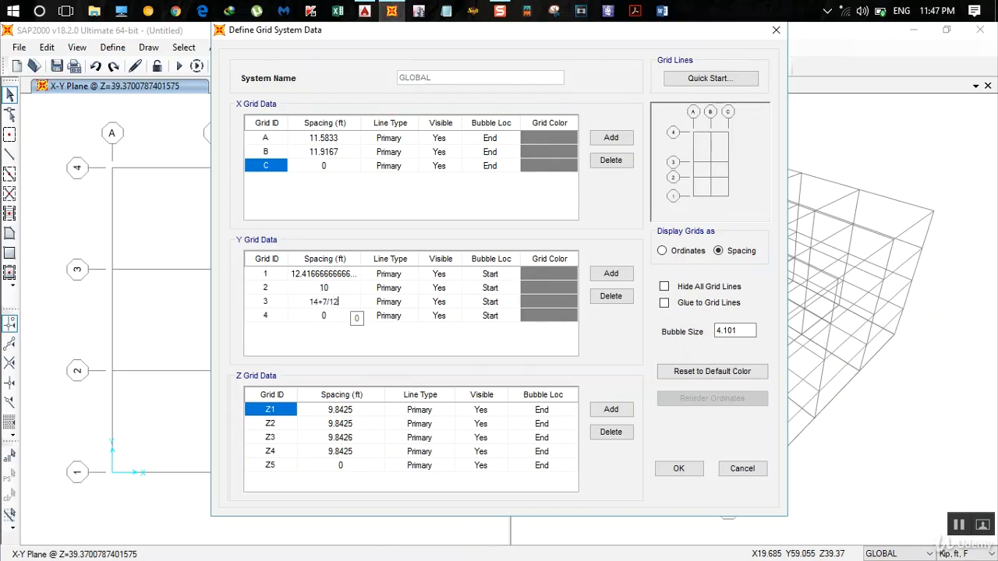
type("+7/12")
left_click(348, 323)
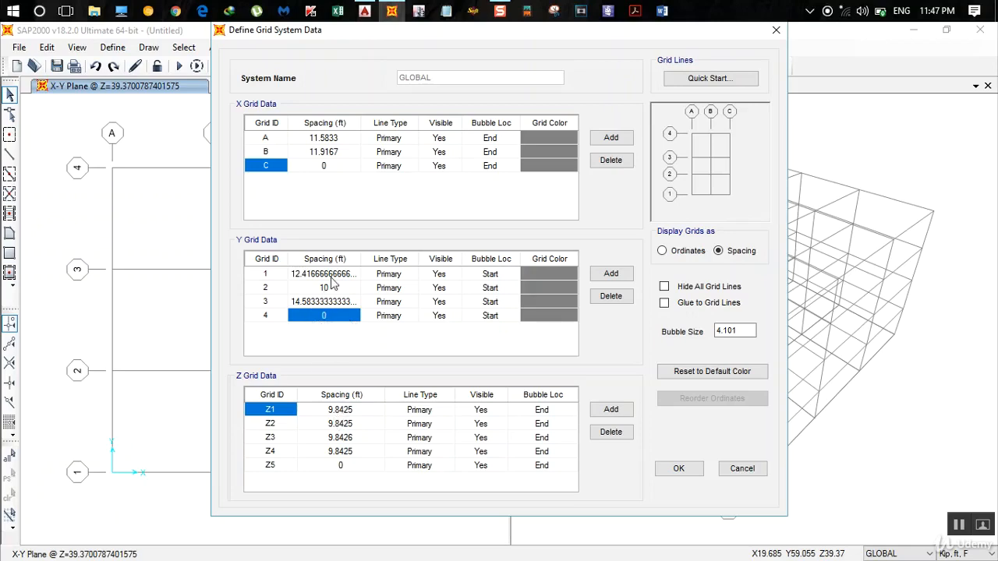
- Switch to AutoCAD, look over the floor plans and locate the building section at X-X
left_click(363, 10)
scroll(499, 312, "down", 5)
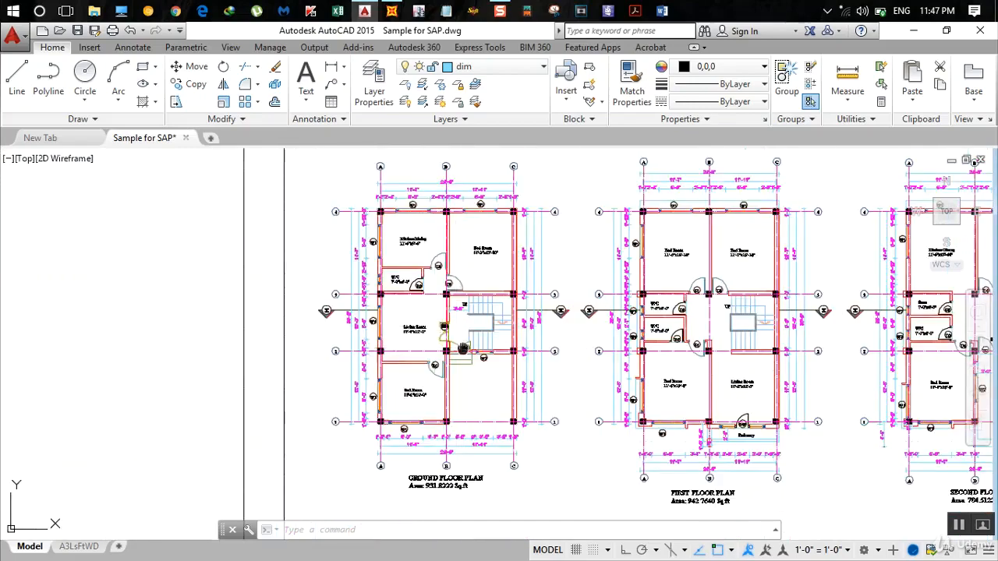
scroll(352, 366, "up", 3)
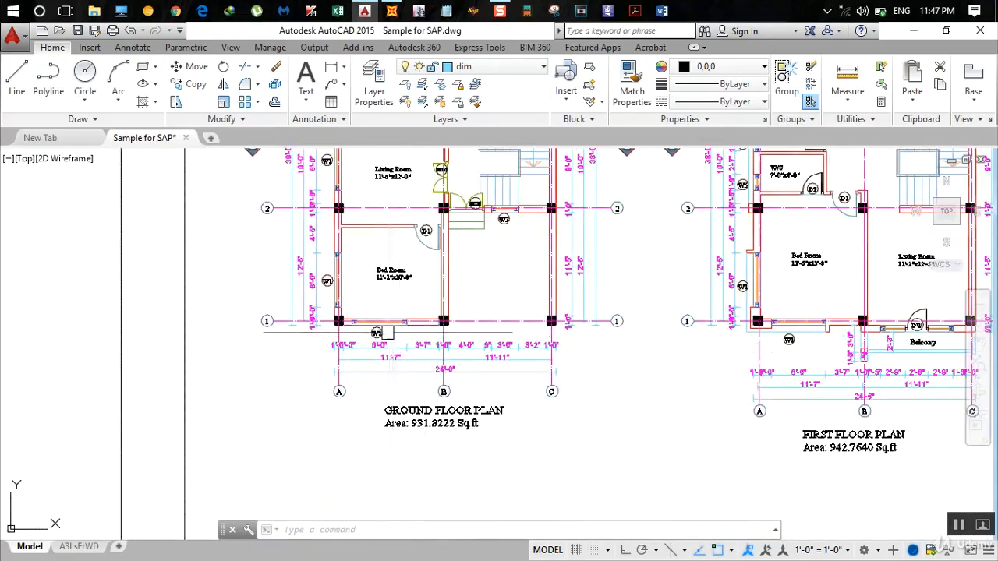
scroll(350, 160, "up", 3)
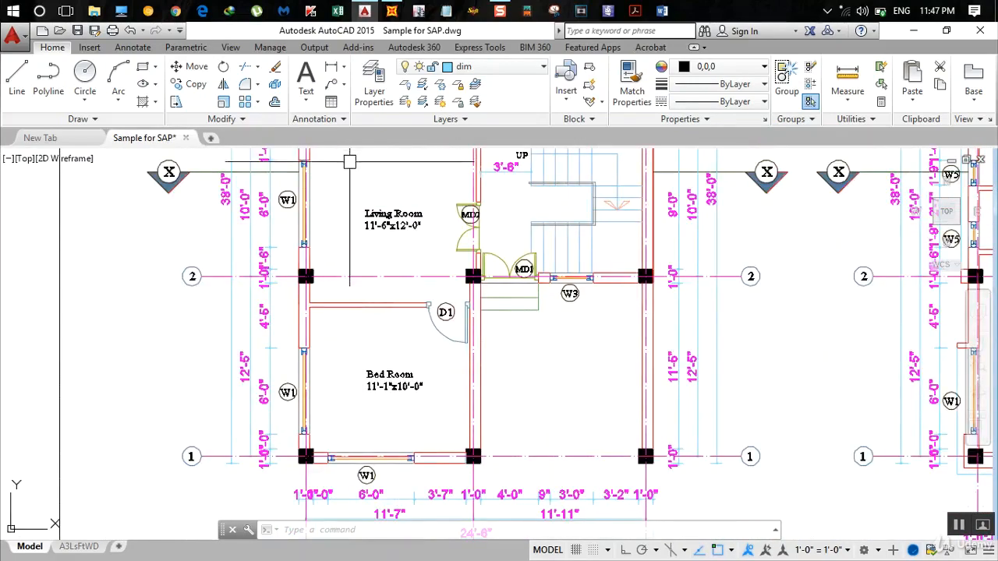
scroll(452, 277, "down", 5)
middle_click_drag(453, 277, 138, 278)
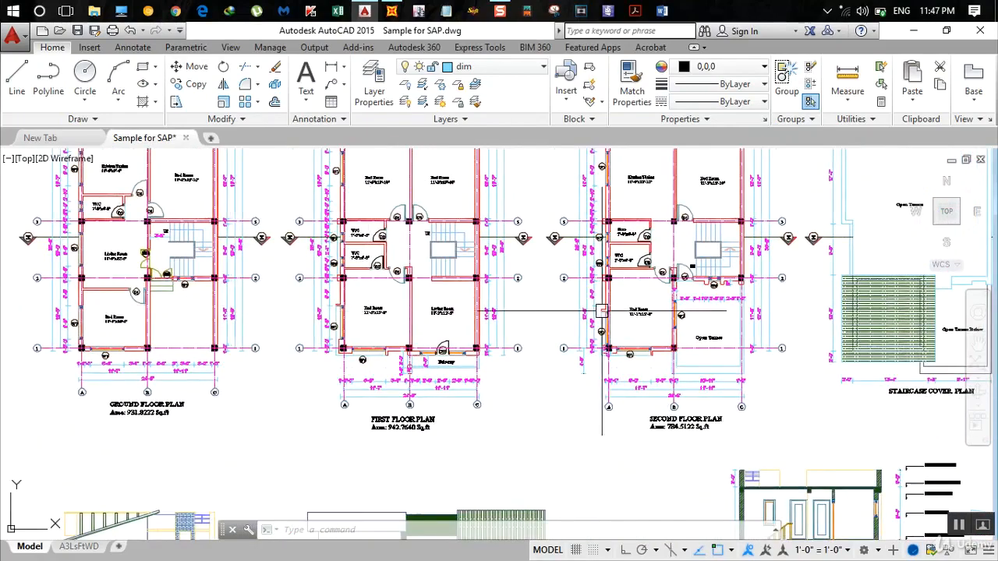
middle_click_drag(721, 316, 547, 270)
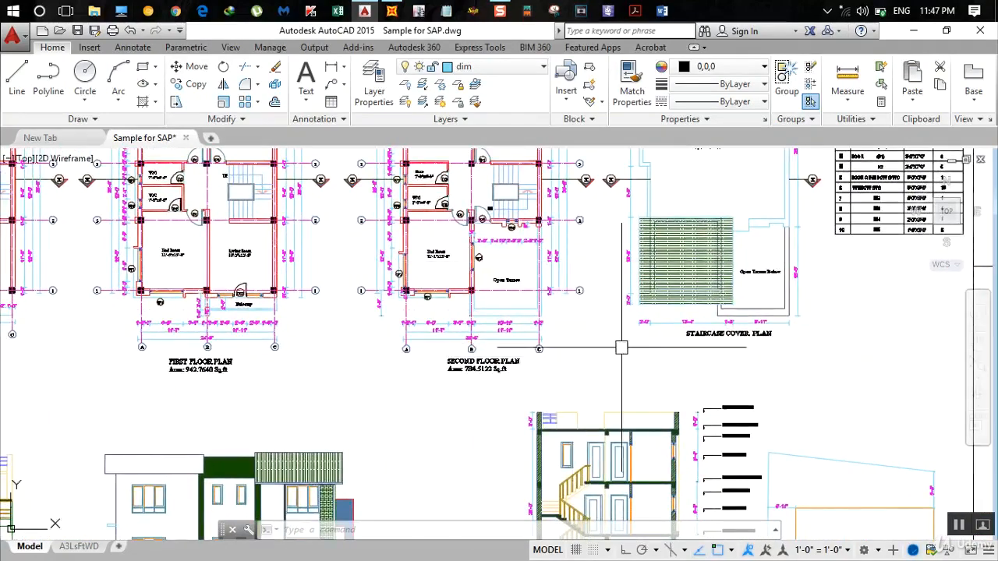
middle_click_drag(624, 370, 595, 158)
scroll(546, 388, "up", 5)
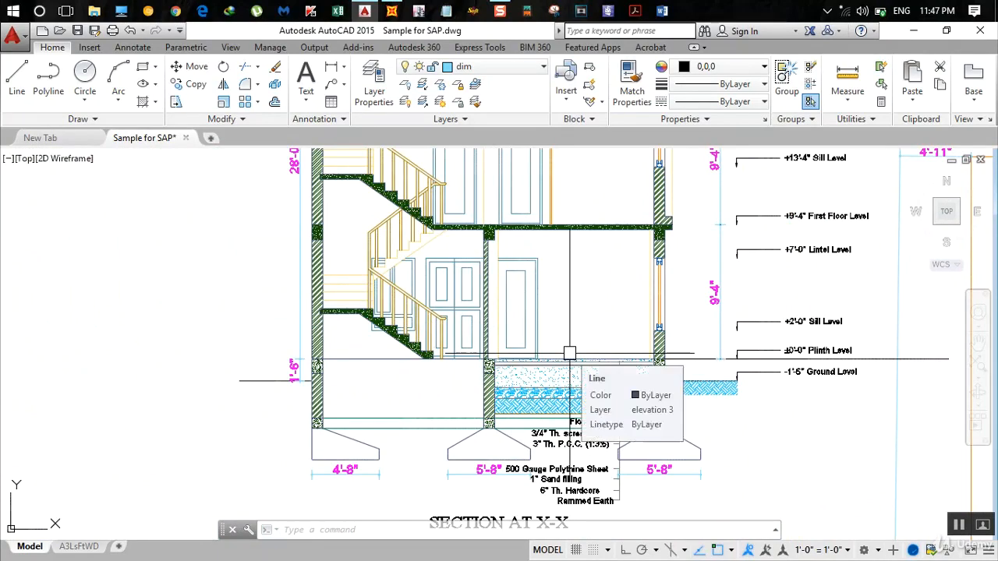
- Examine the plinth level, floor levels and storey heights on section X-X from the footings up to the parapet
scroll(313, 380, "up", 2)
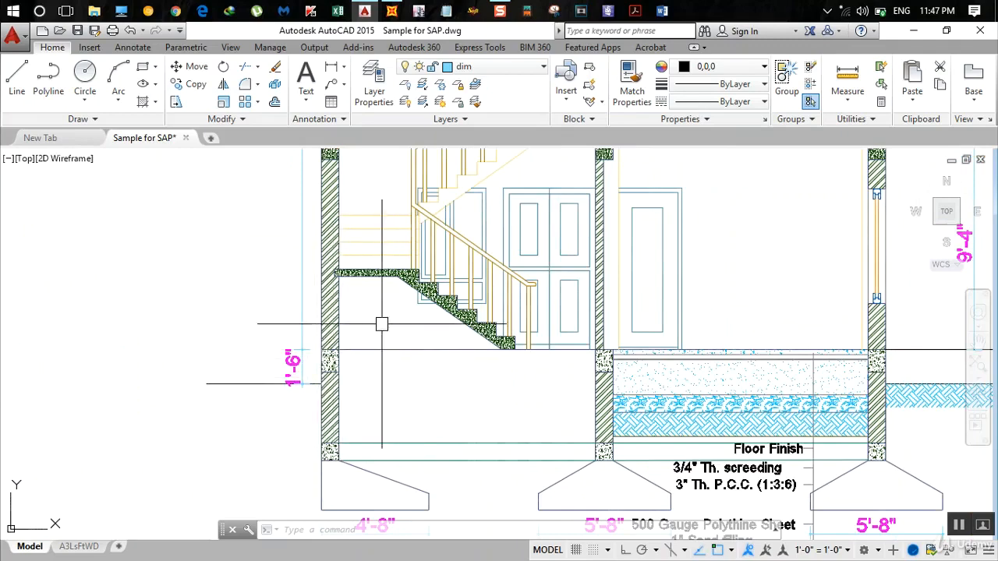
scroll(380, 323, "down", 2)
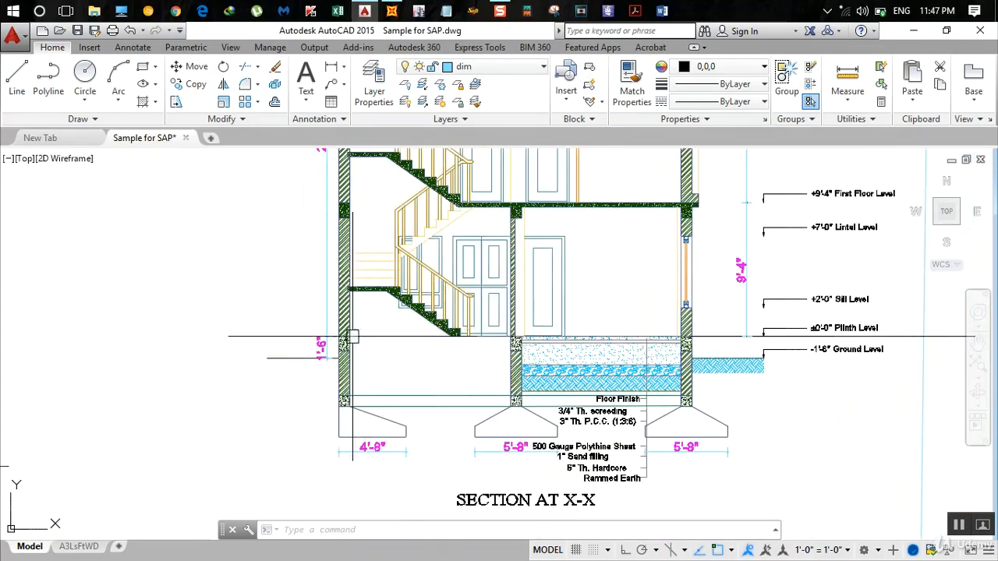
scroll(365, 310, "down", 3)
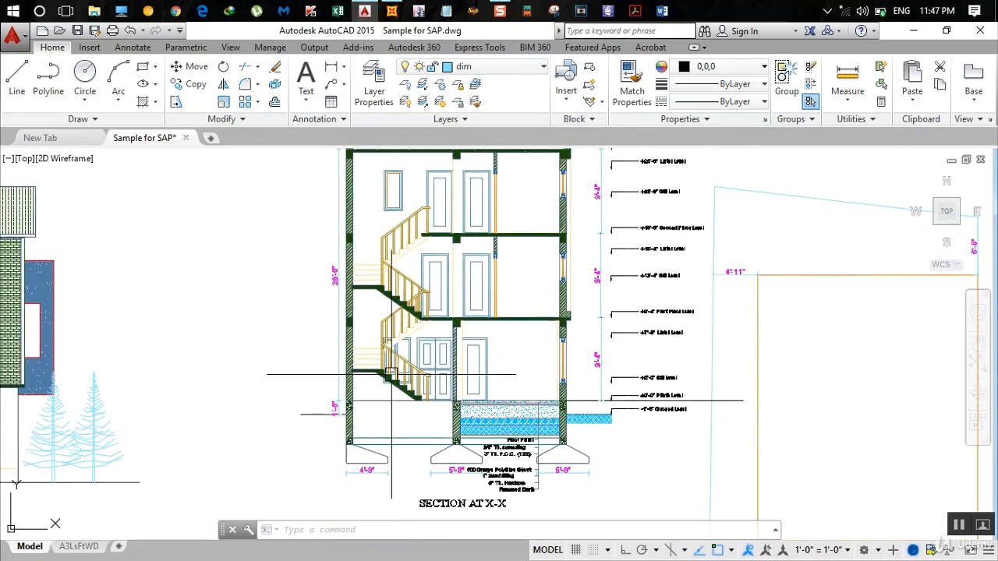
scroll(567, 404, "up", 2)
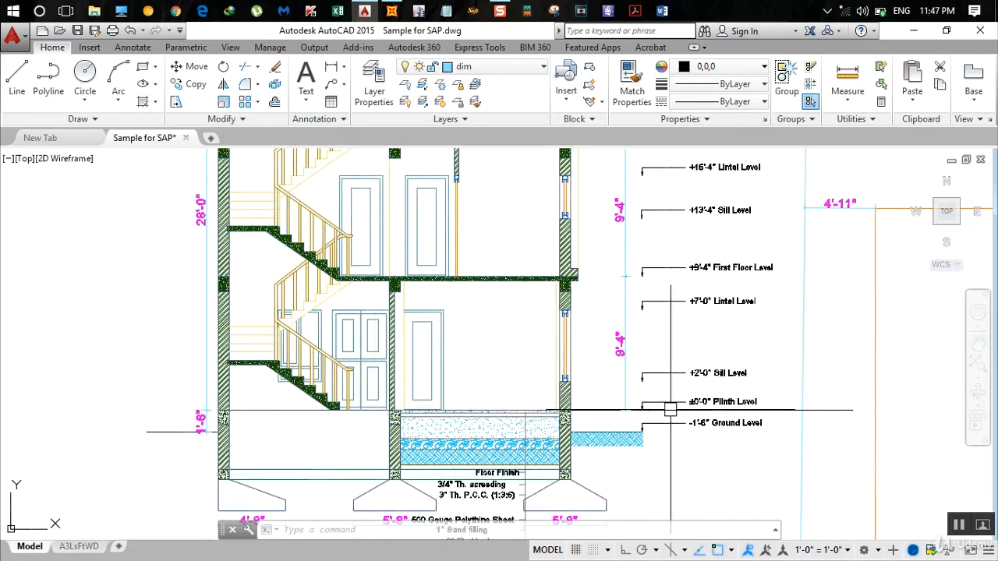
middle_click_drag(454, 275, 458, 369)
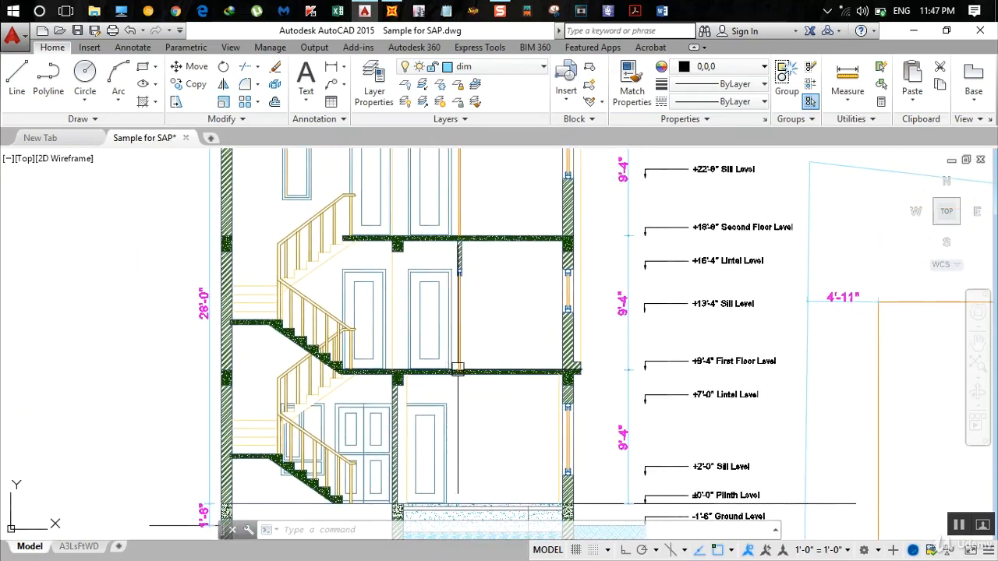
middle_click_drag(449, 148, 447, 329)
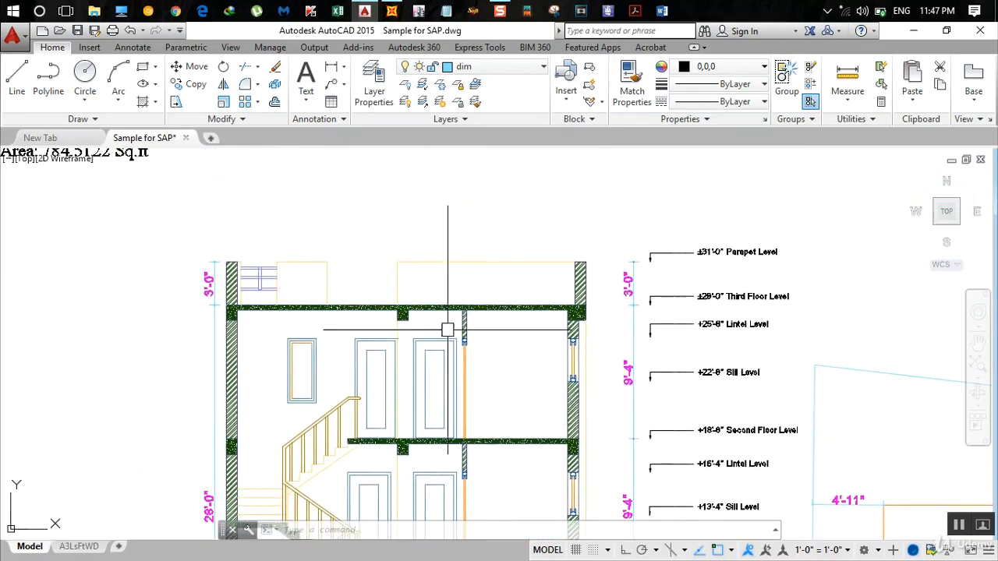
scroll(599, 321, "down", 2)
middle_click_drag(605, 385, 569, 280)
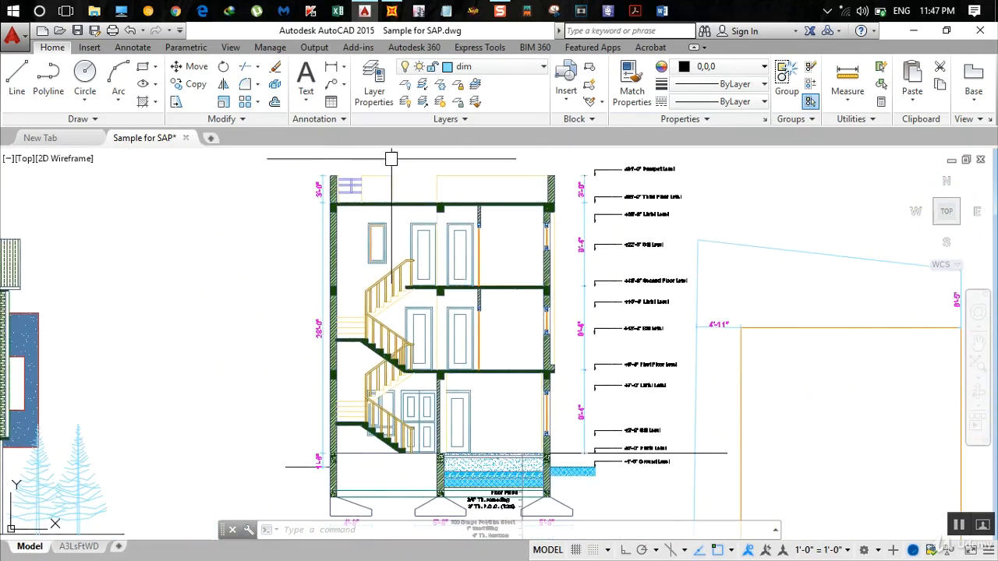
scroll(578, 433, "up", 4)
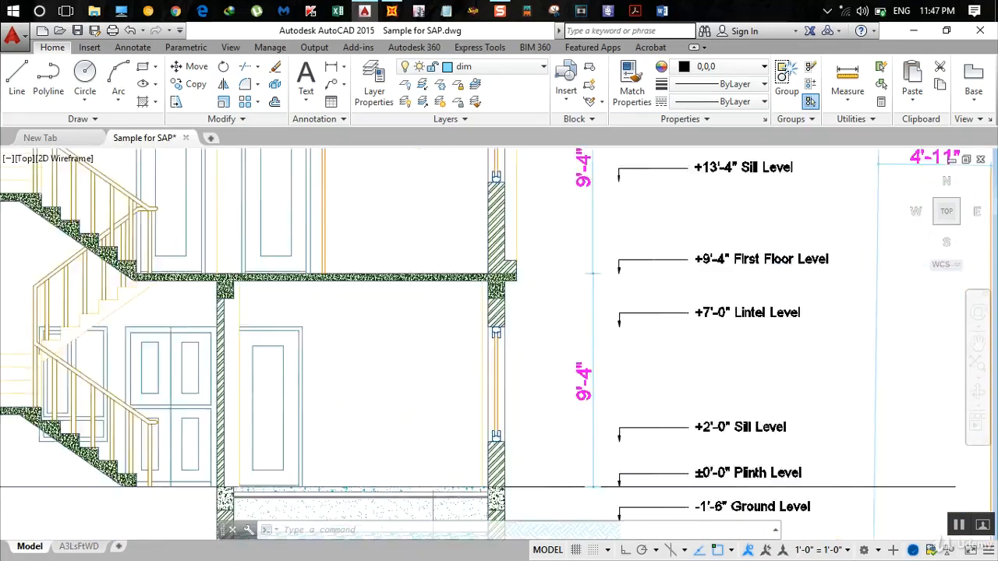
scroll(594, 420, "down", 2)
middle_click_drag(573, 380, 573, 477)
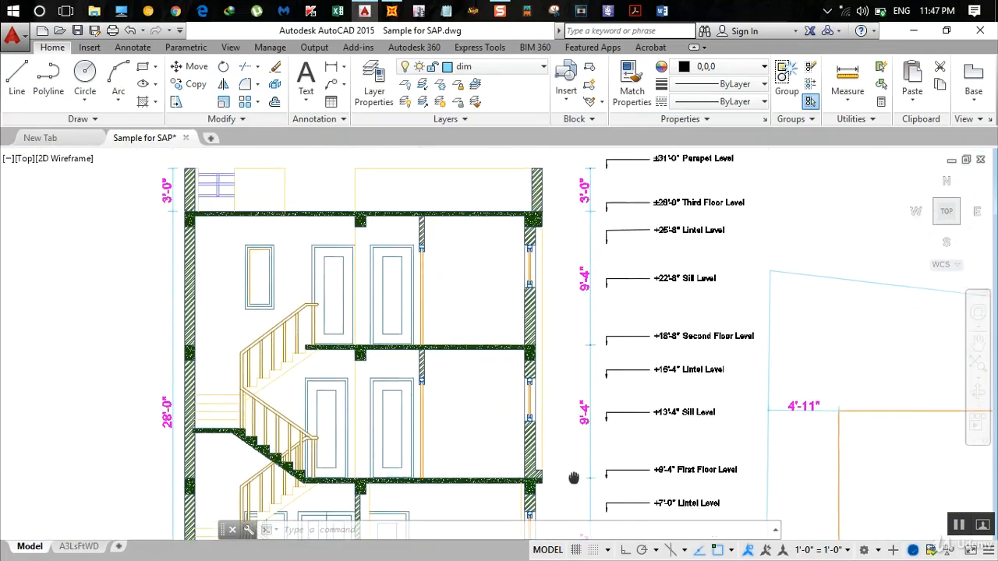
- Switch to SAP2000 and set Z grid Z1's spacing to 9+4/12 ft
left_click(392, 11)
left_click(348, 412)
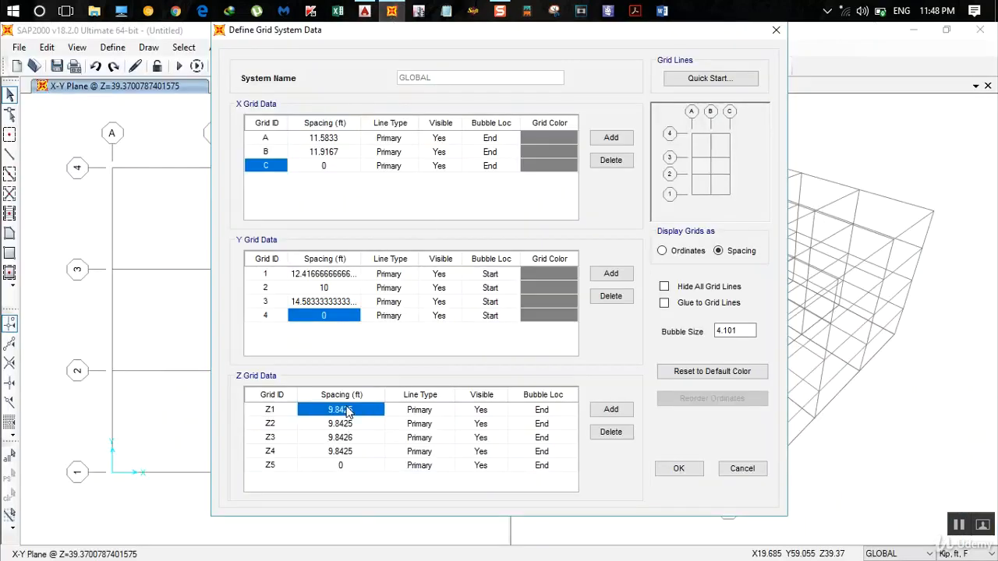
type("9")
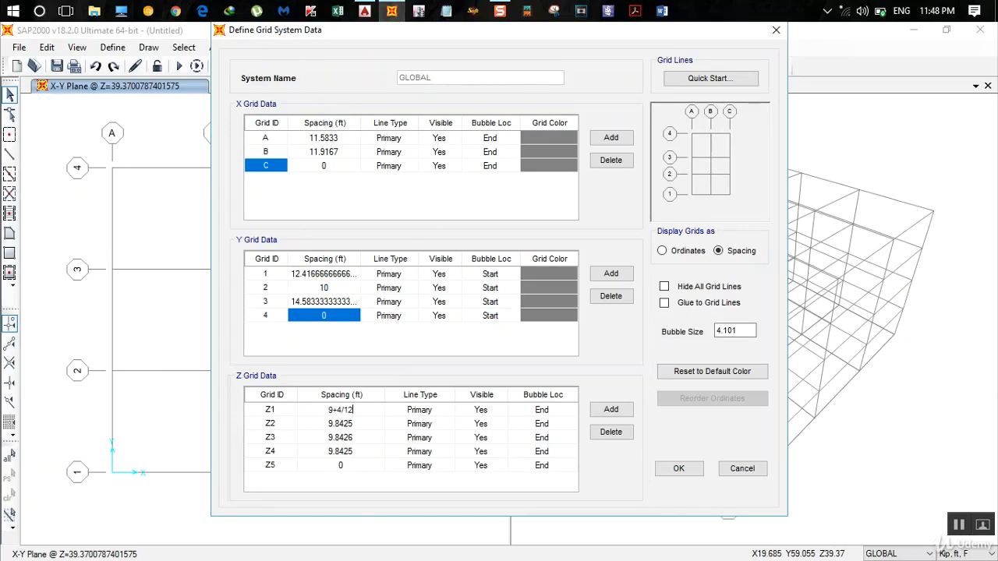
key("Return")
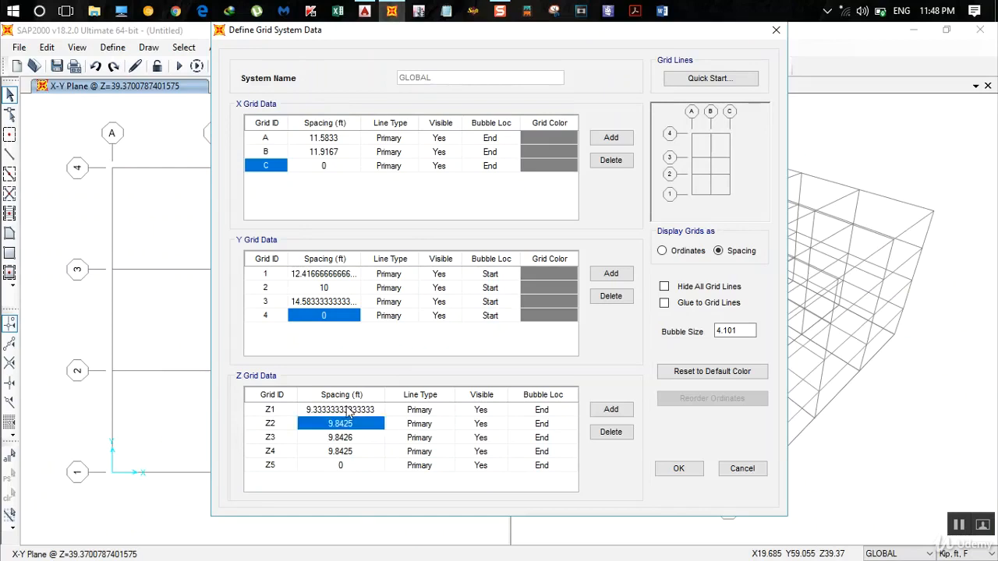
- Recheck the storey height on the AutoCAD section and set Z grid Z2's spacing to 9+4/12 ft in SAP2000
left_click(394, 10)
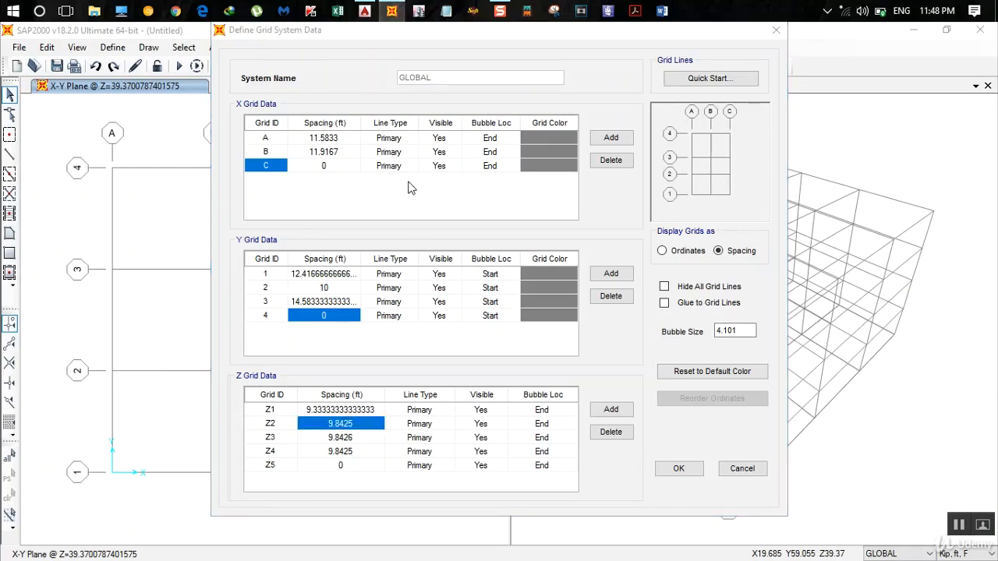
left_click(364, 10)
scroll(577, 367, "down", 2)
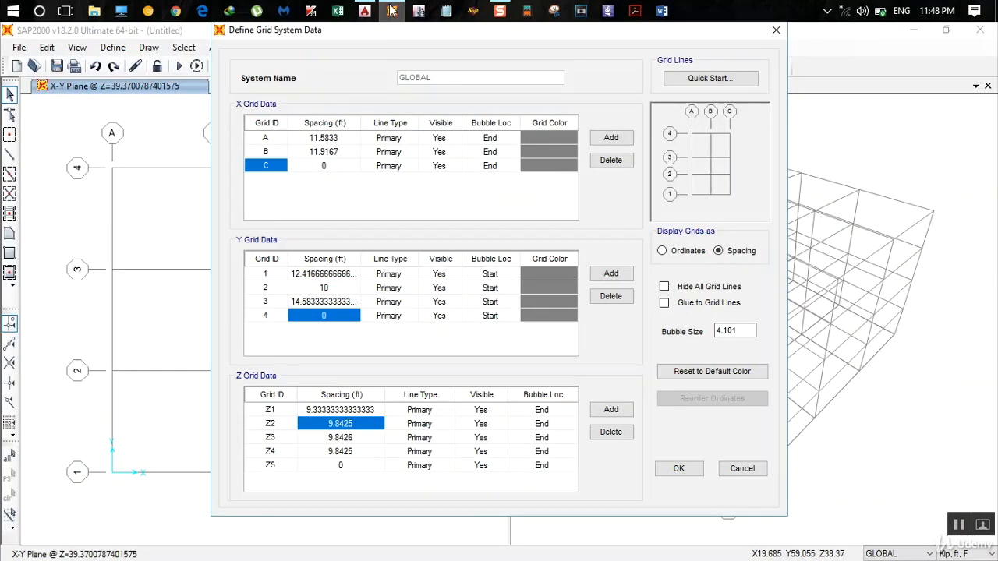
left_click(392, 10)
type("9")
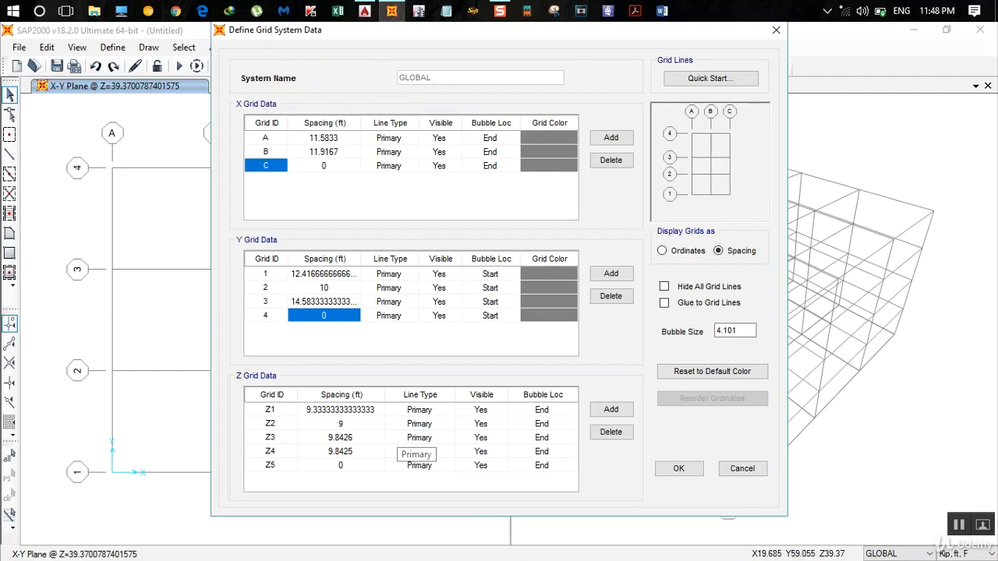
type("+4/12")
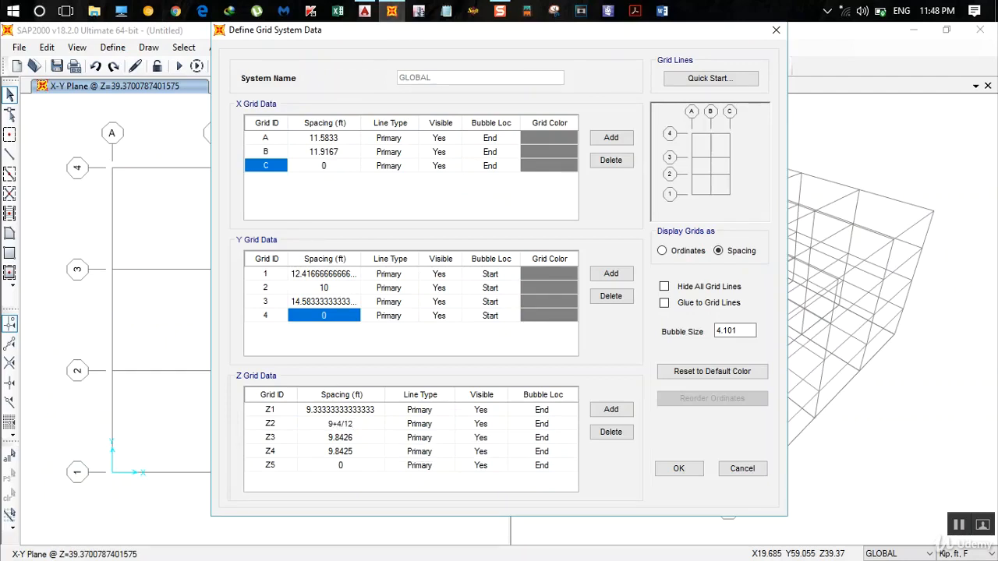
key("Return")
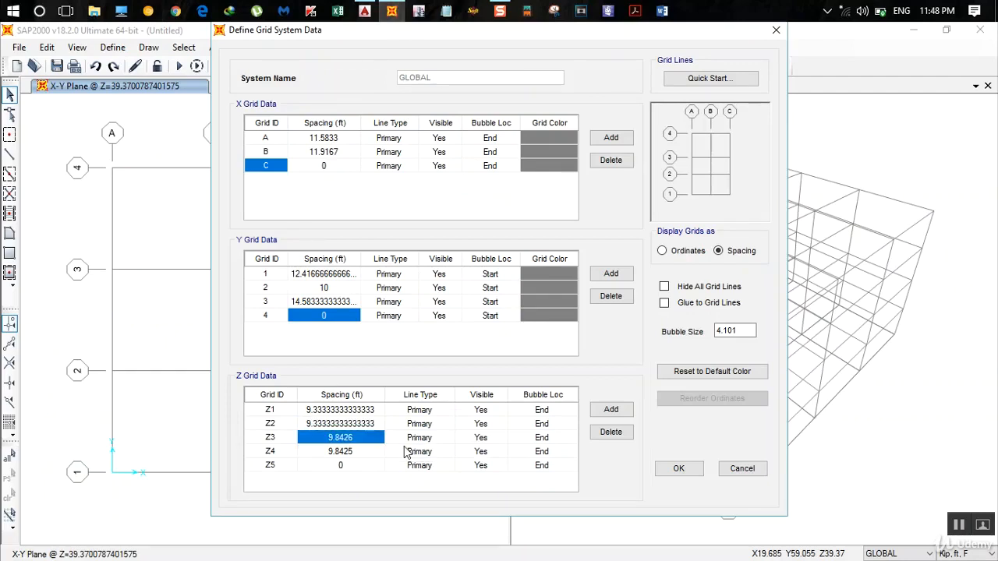
- Set Z grid Z3's spacing to 9+4/12 ft while grid Z4 is still in the list
type("9")
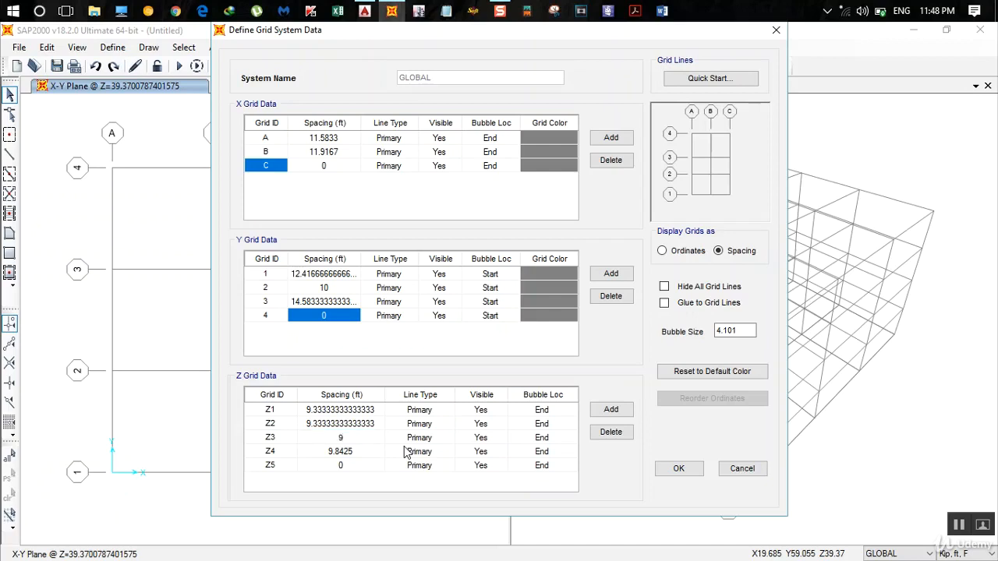
type("+4/12")
key("Return")
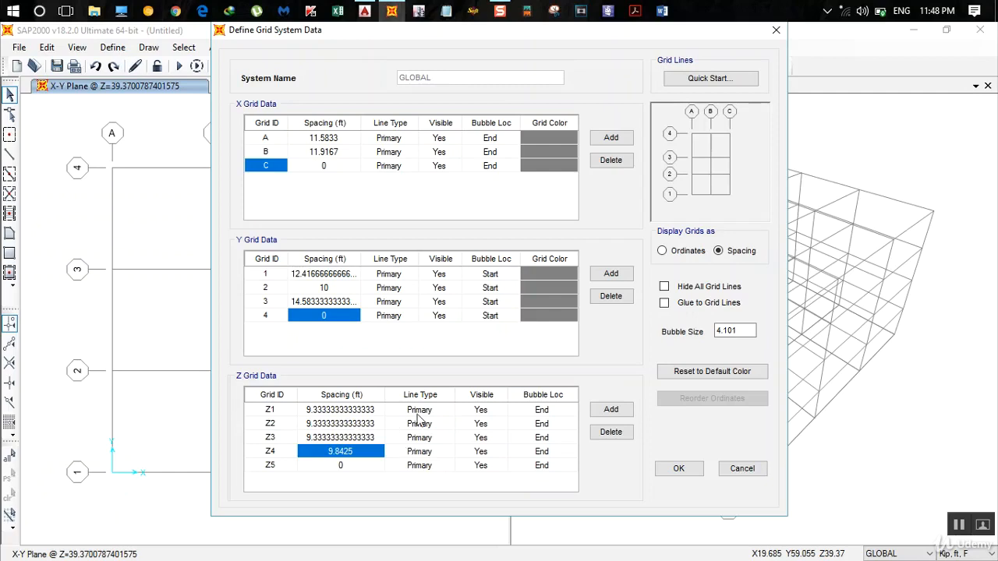
- Delete Z grid Z4, set Z3's spacing to 9+4/12 ft and accept the grid system
left_click(608, 432)
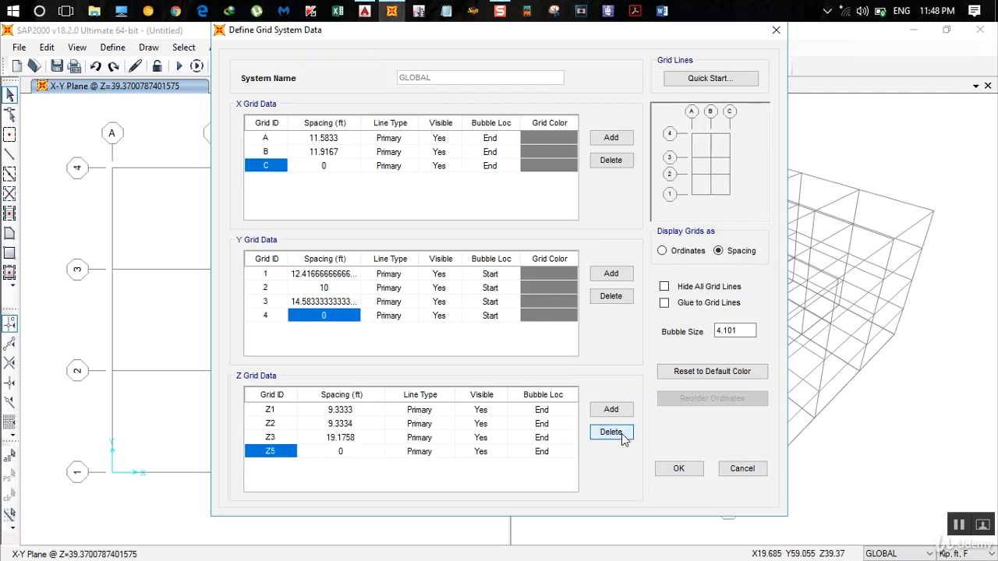
left_click(363, 454)
left_click(354, 439)
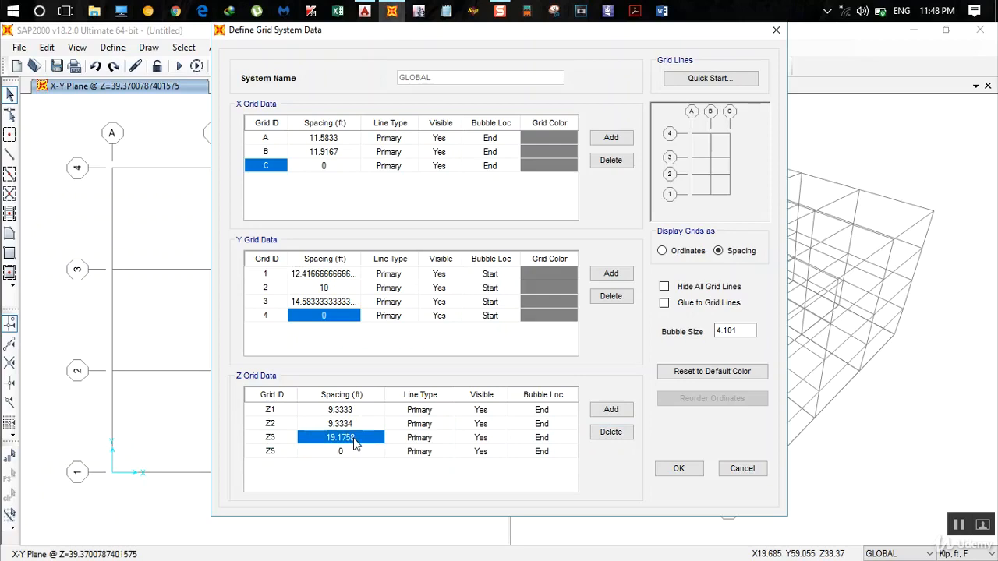
type("9+4/12")
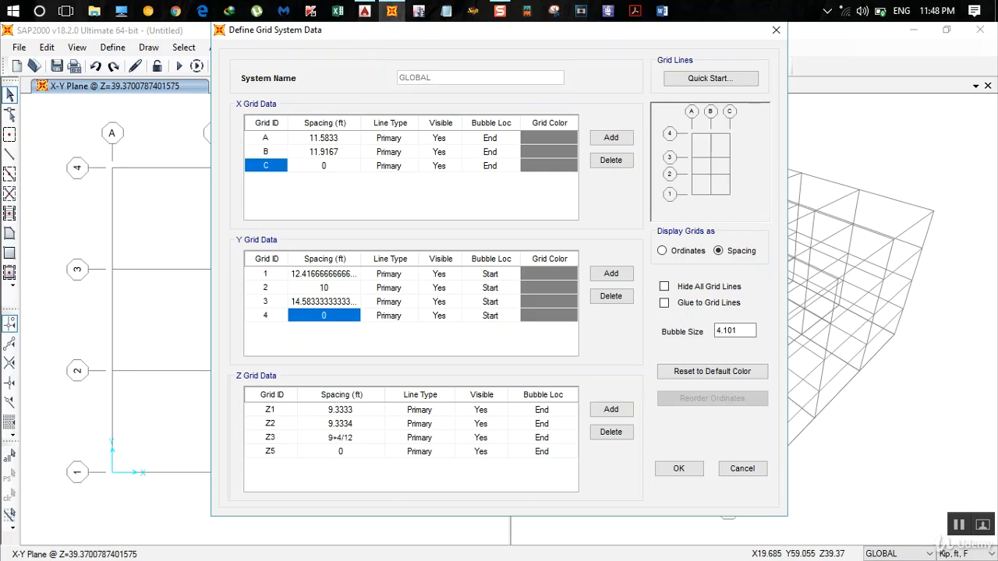
key("Return")
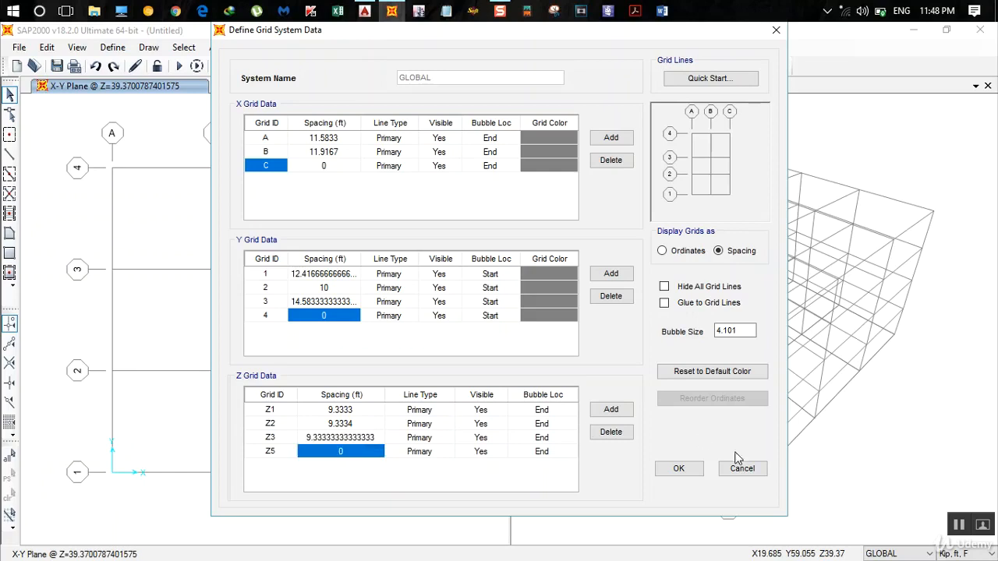
left_click(676, 469)
- Display the X-Y plane at Z=0 in the plan window and rotate the 3-D view of the grid
left_click_drag(217, 167, 173, 258)
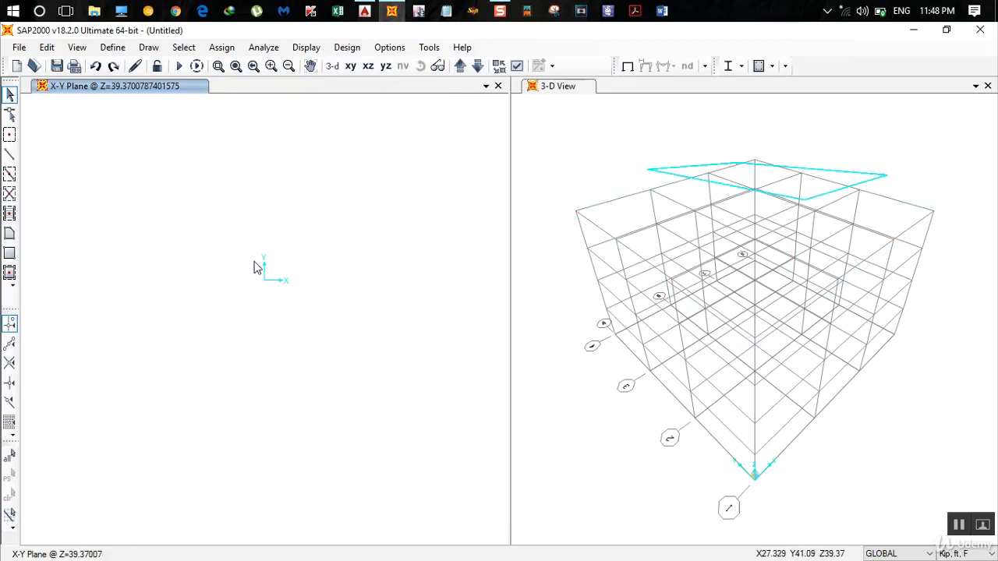
left_click(165, 88)
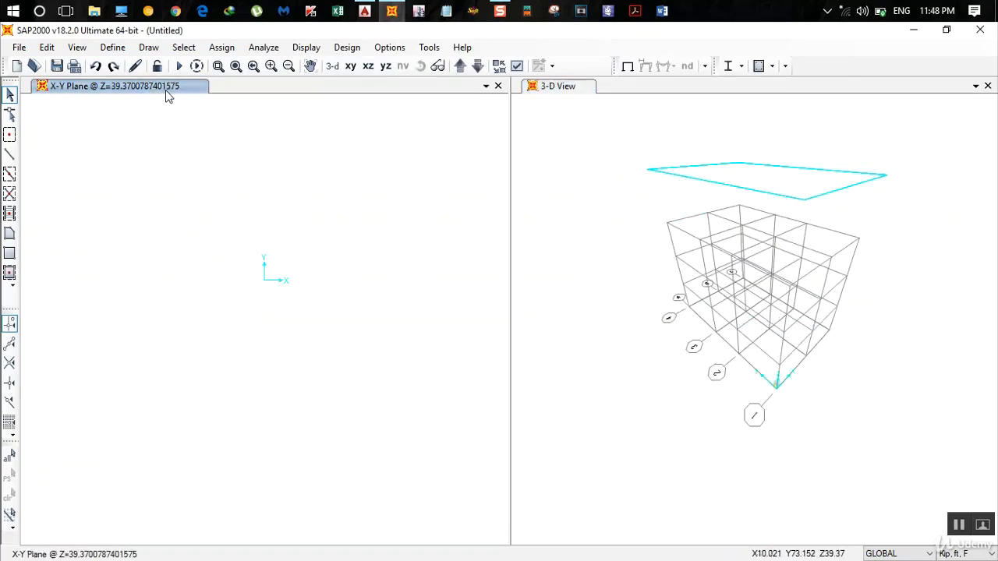
left_click(350, 66)
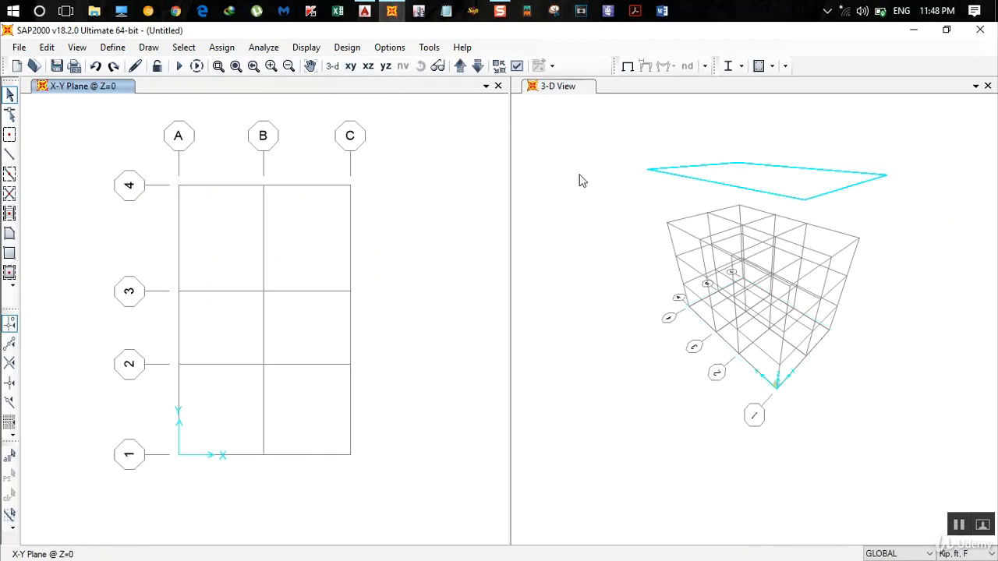
left_click(546, 90)
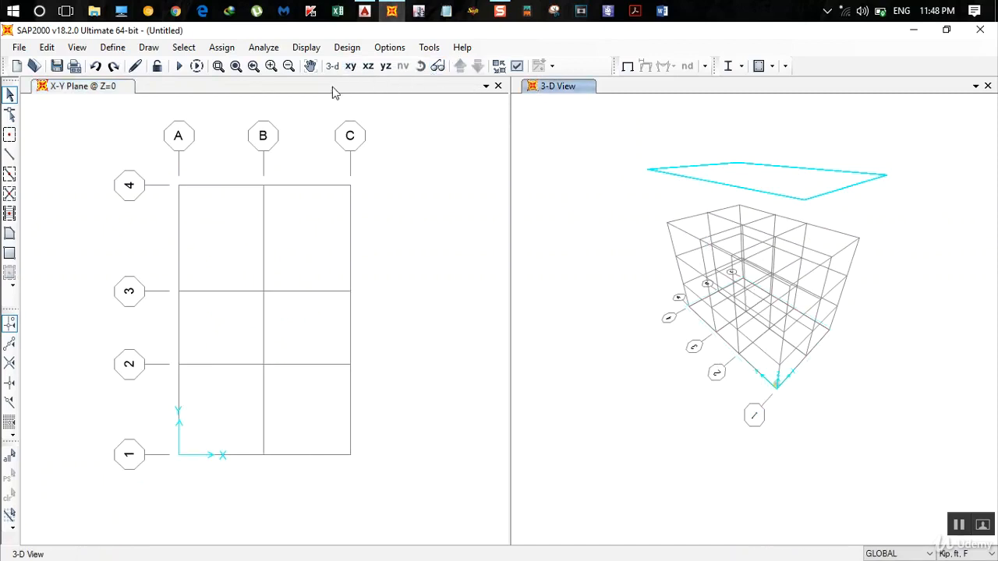
left_click(420, 66)
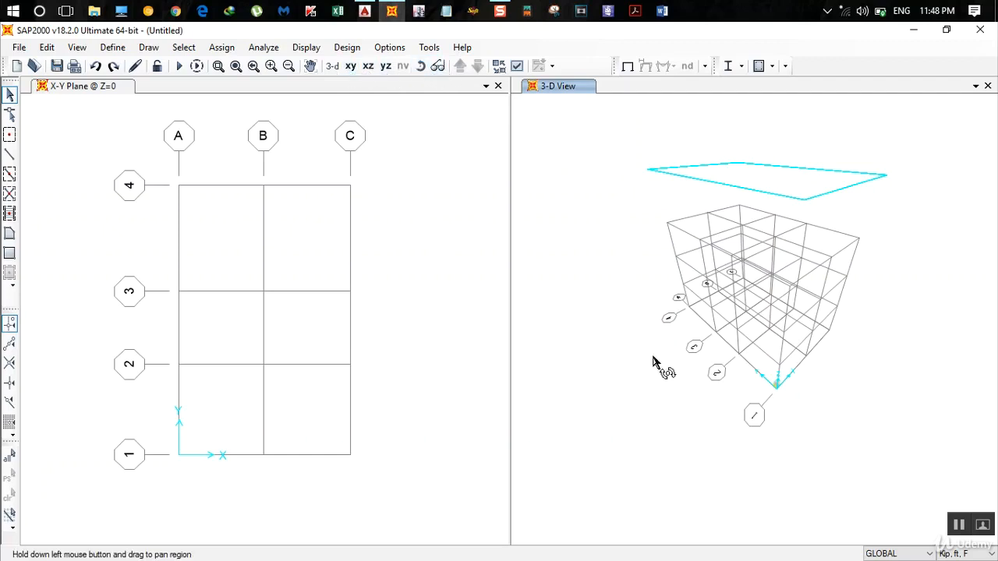
left_click_drag(664, 363, 591, 265)
left_click(420, 67)
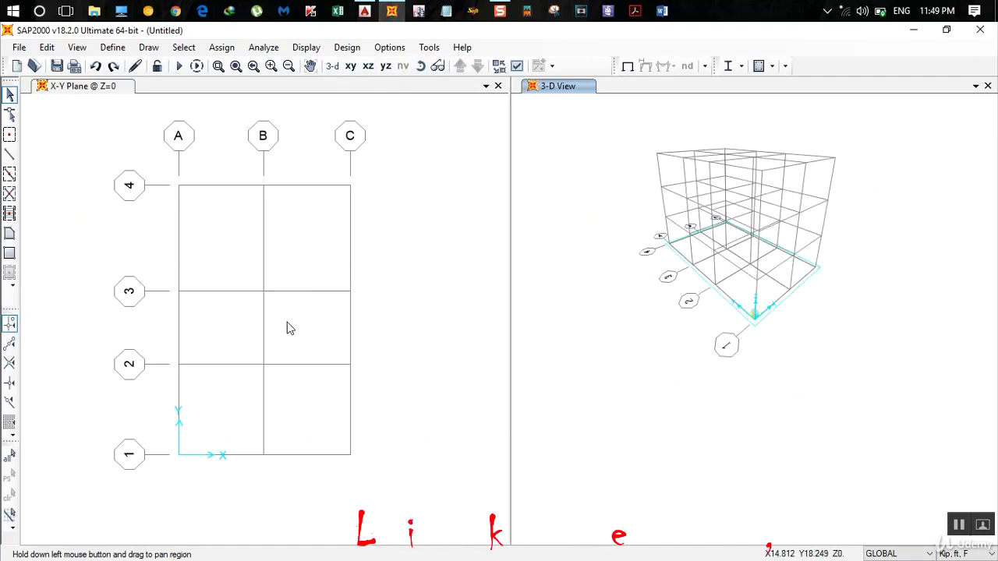
- Switch to AutoCAD and look over section X-X, the floor plans and the elevations
left_click(368, 10)
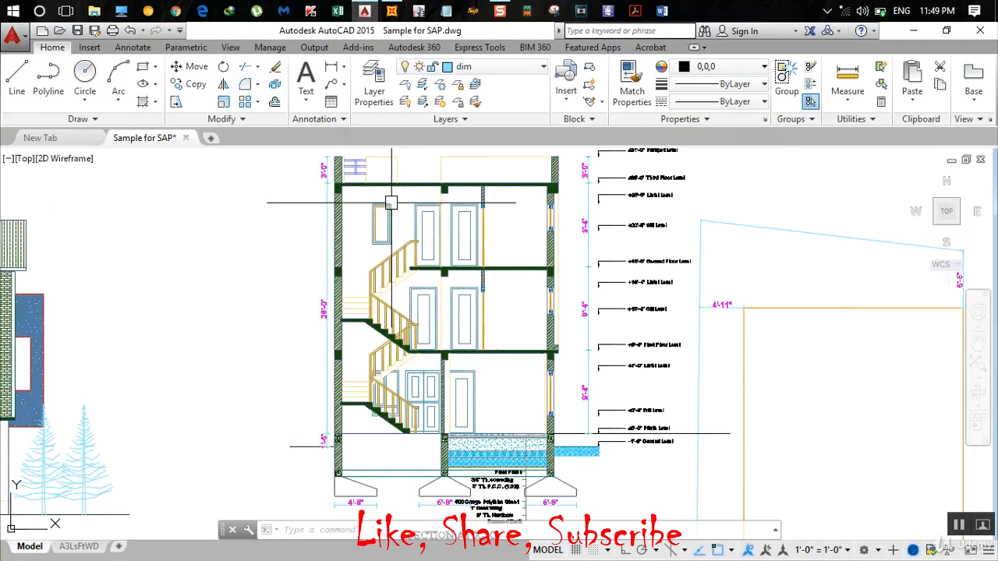
scroll(382, 265, "down", 3)
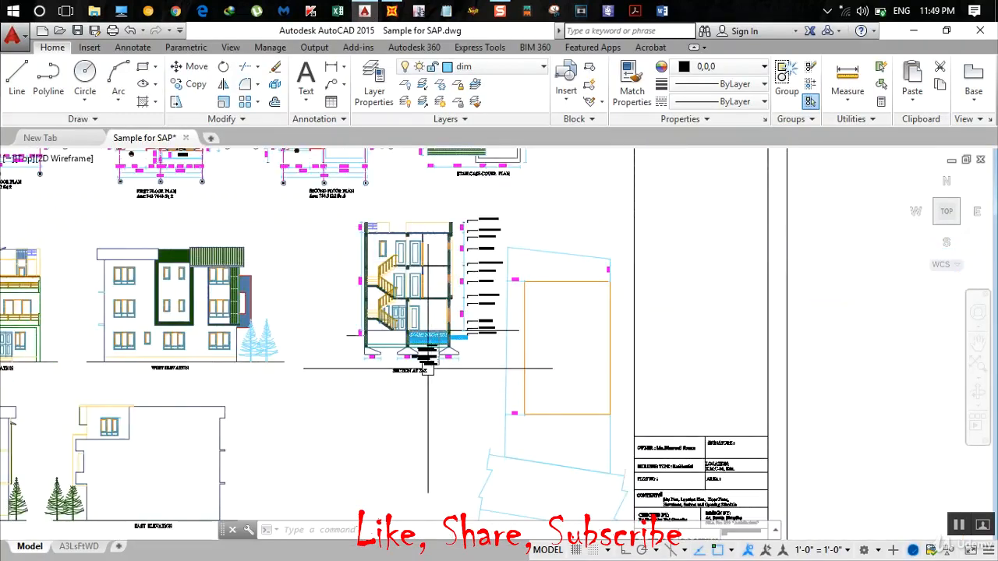
middle_click_drag(289, 296, 405, 420)
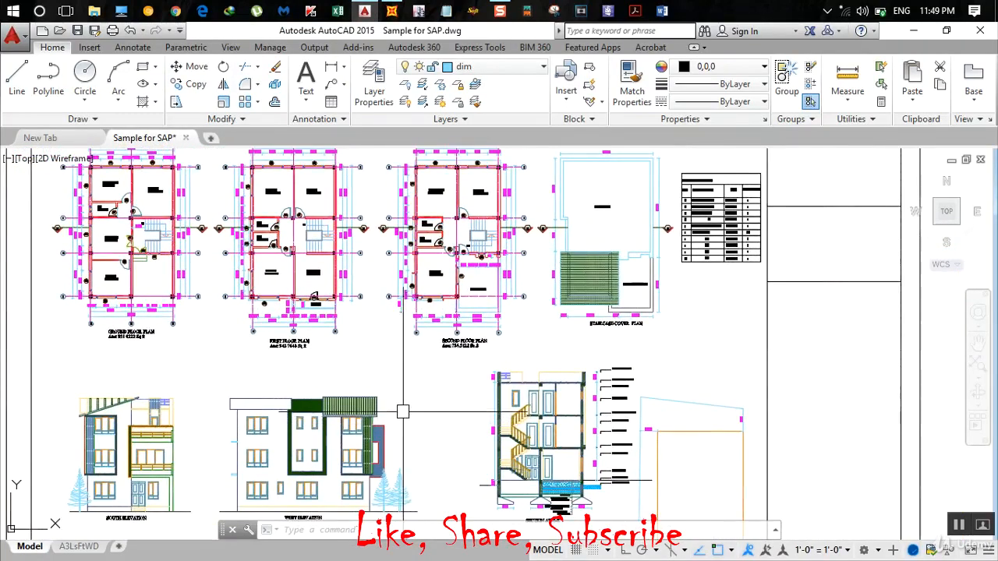
- Switch to SAP2000 and add a new material with region India, type Concrete, standard Indian and grade M20
left_click(392, 11)
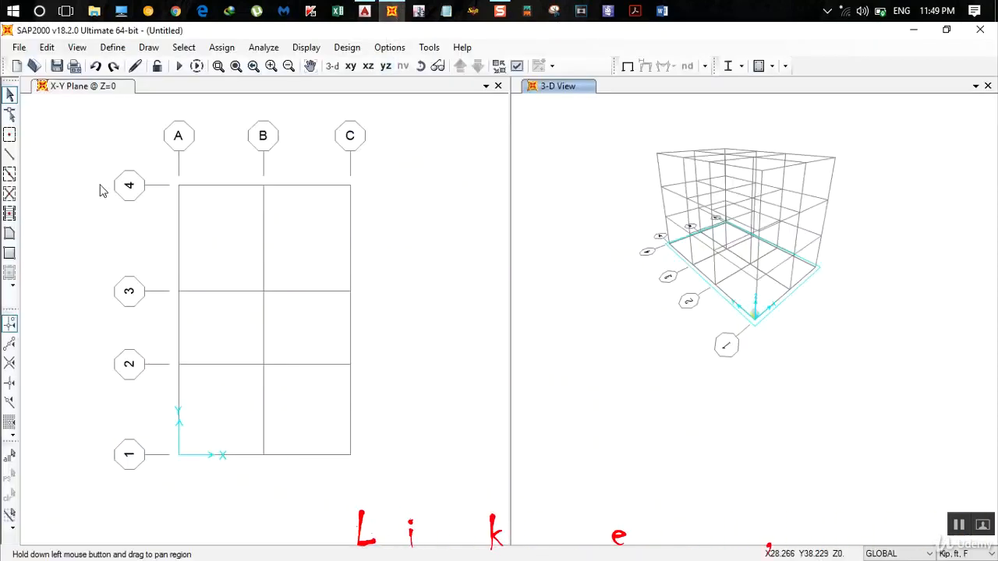
left_click(115, 48)
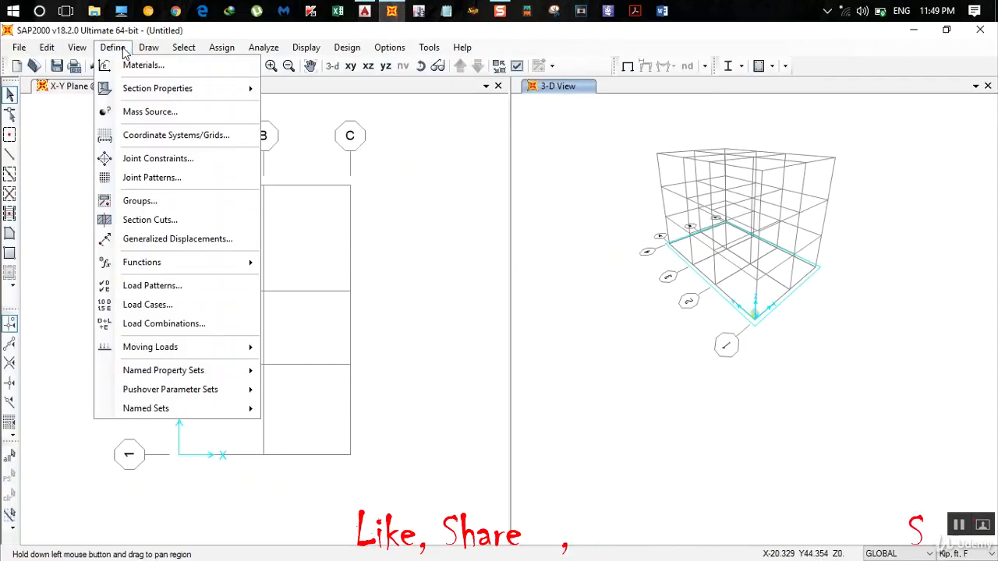
left_click(154, 70)
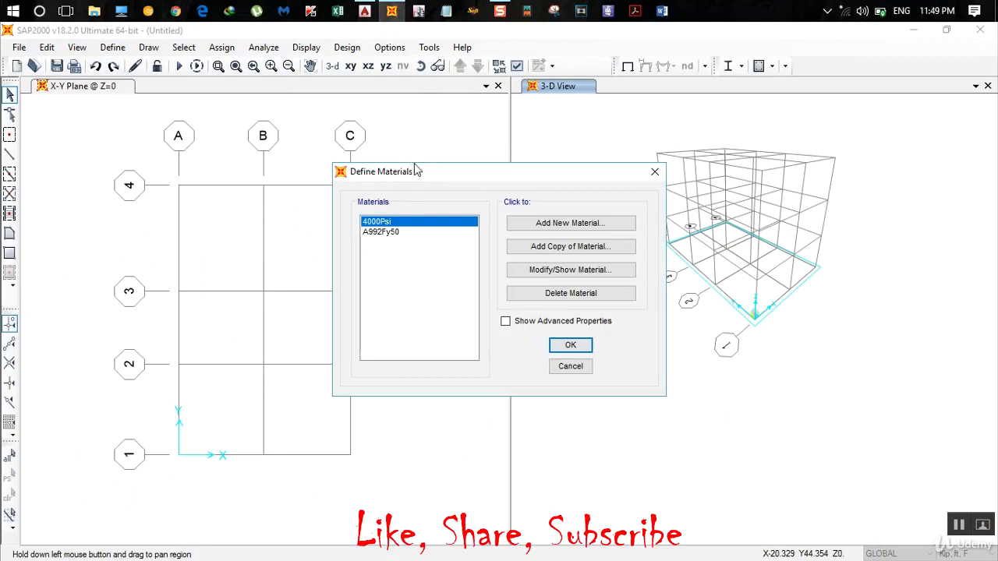
left_click_drag(416, 170, 320, 133)
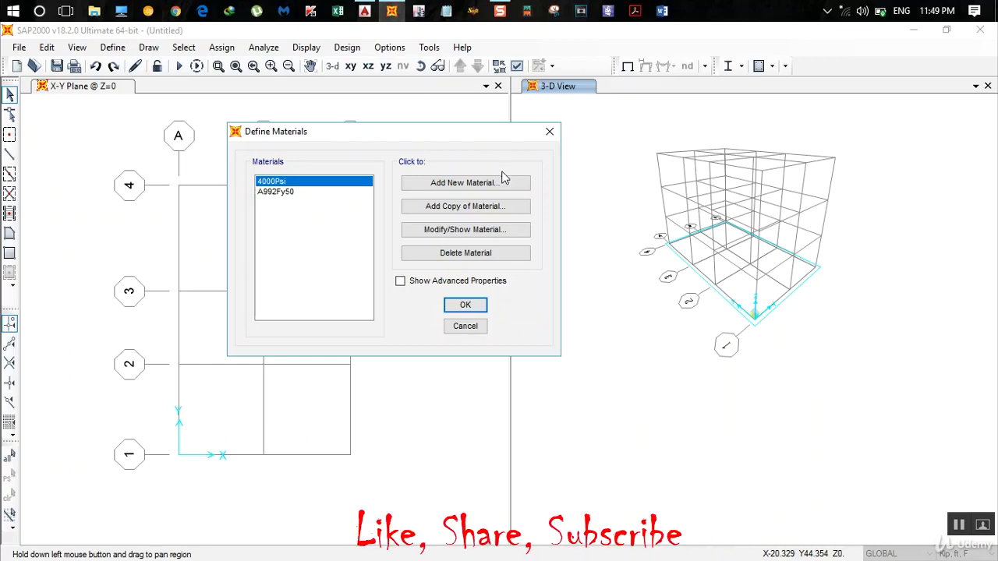
left_click(474, 184)
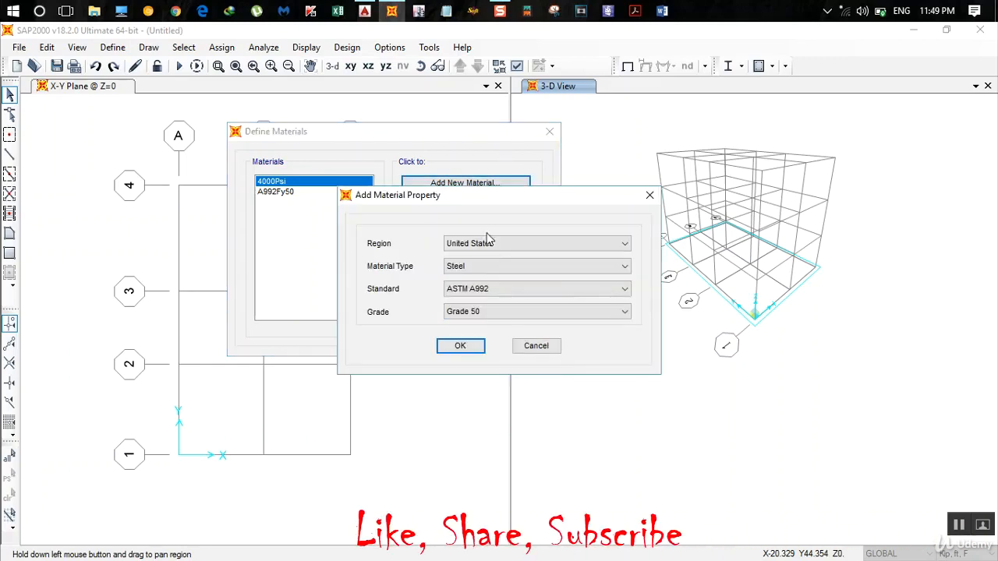
left_click(491, 244)
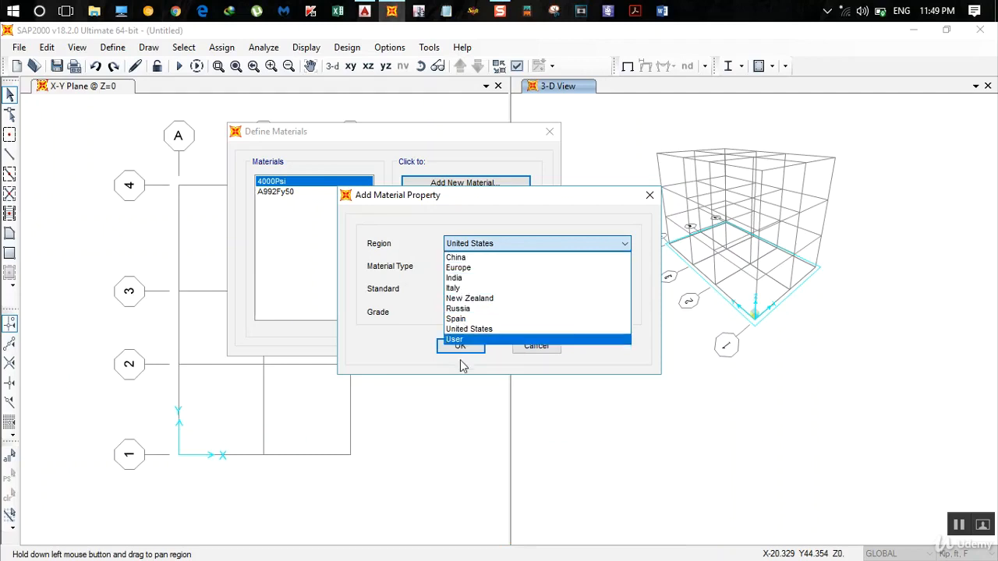
left_click(468, 279)
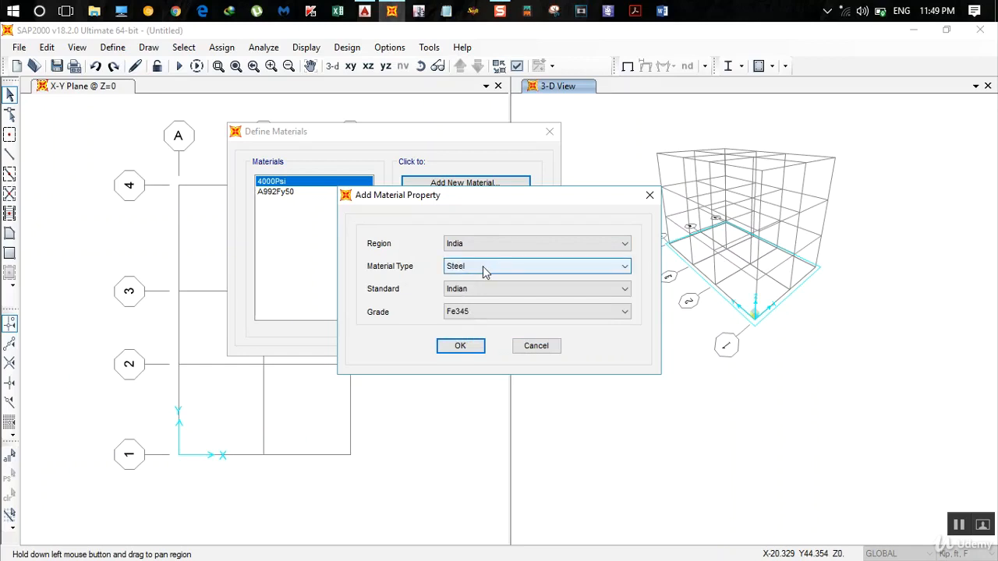
left_click(483, 269)
left_click(484, 290)
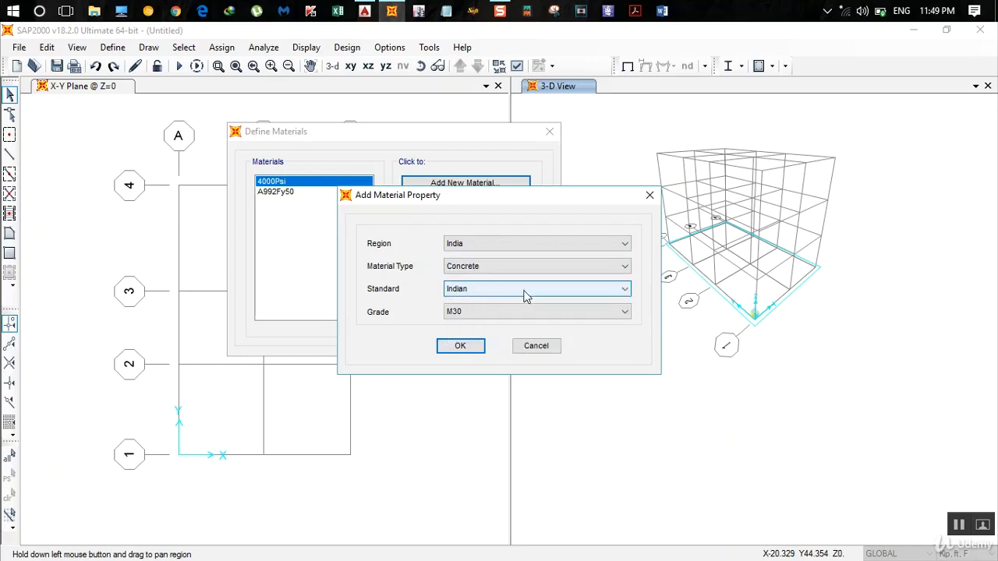
left_click(499, 313)
left_click(476, 336)
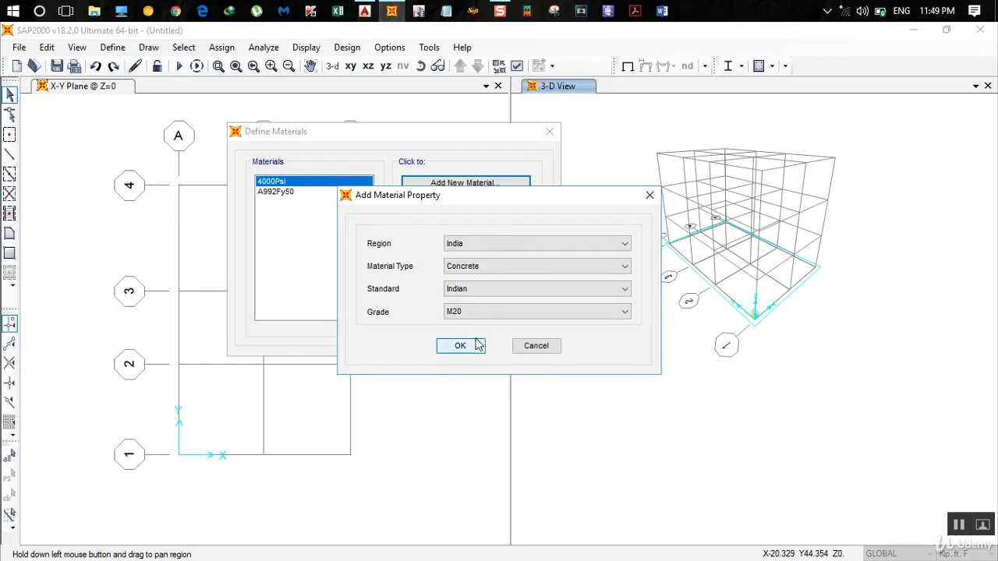
left_click(471, 348)
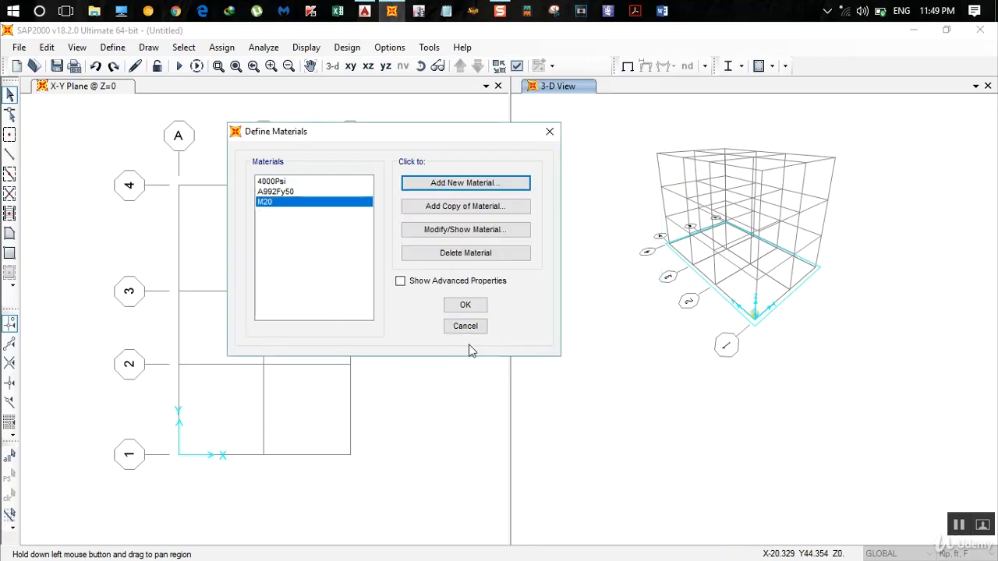
- Review the M20 concrete's material property data in KN, m, C units and accept it
left_click(281, 208)
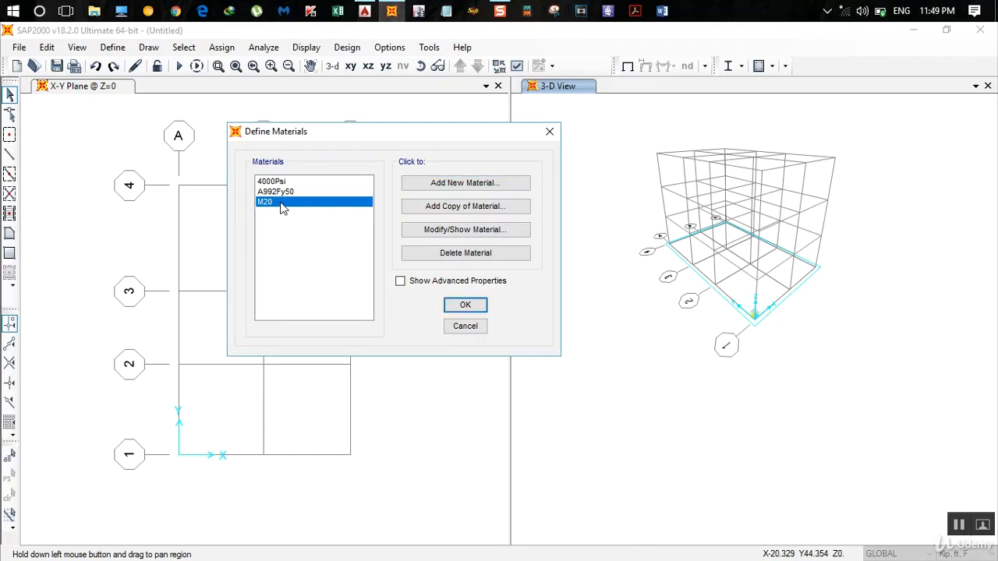
left_click(458, 230)
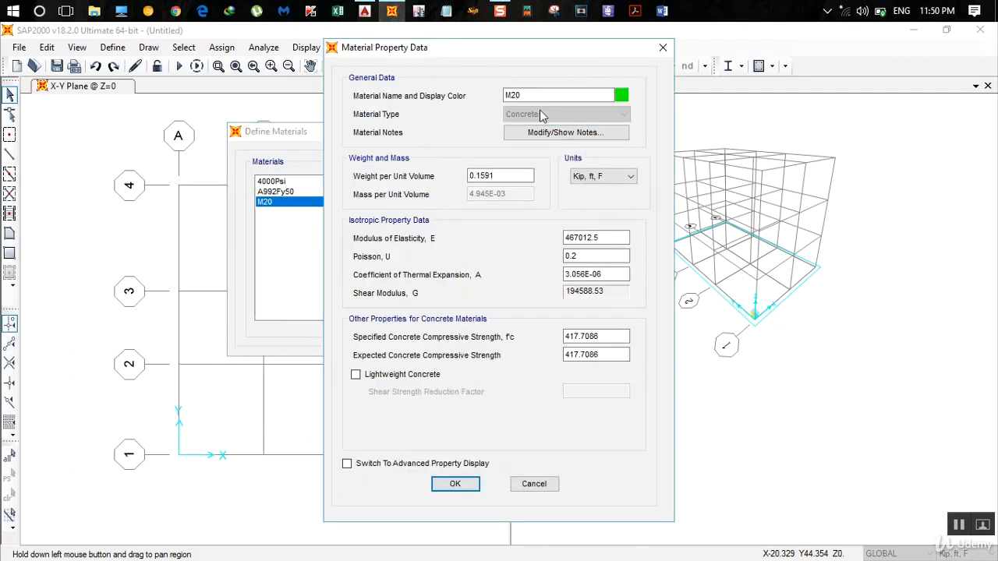
left_click(630, 176)
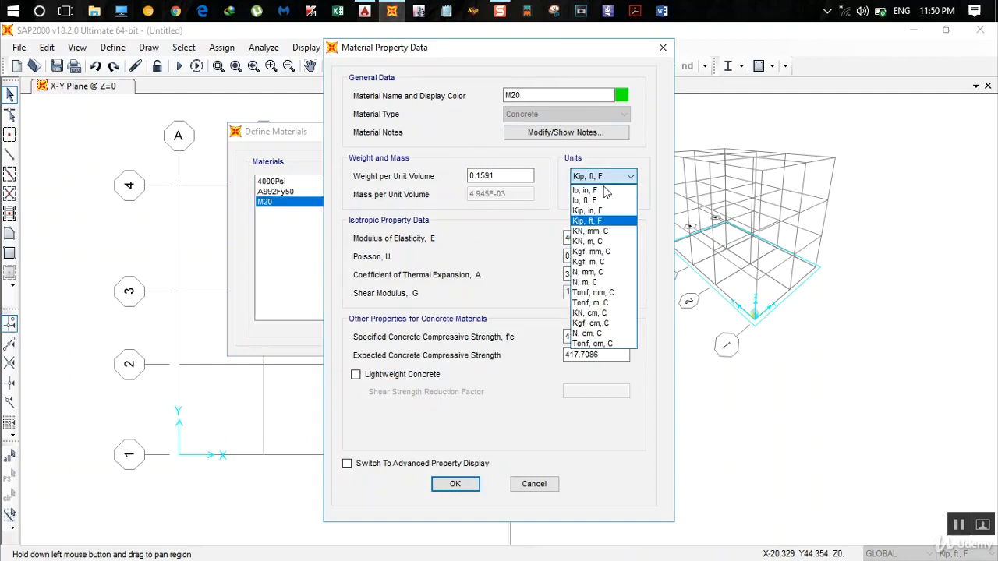
left_click(602, 242)
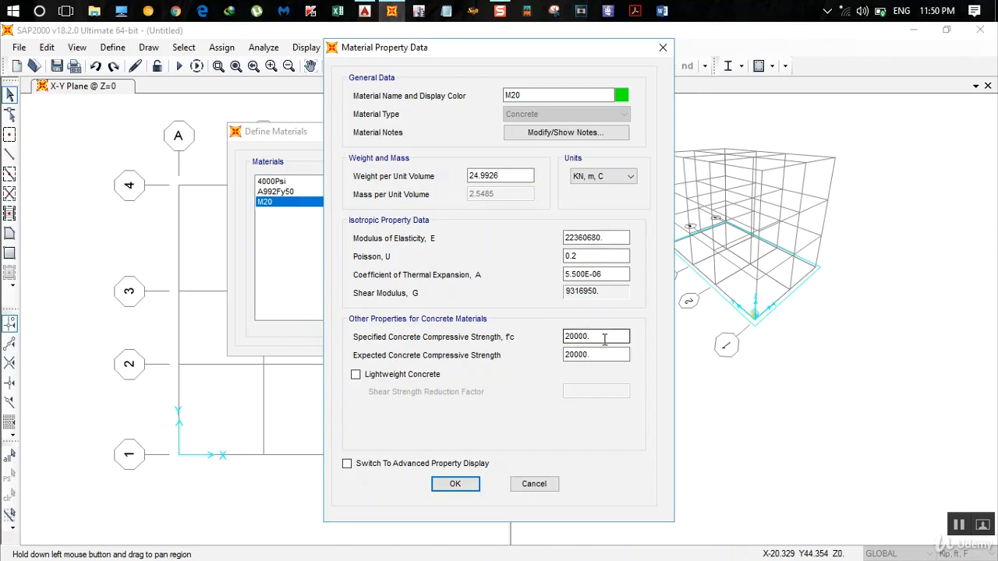
left_click(456, 483)
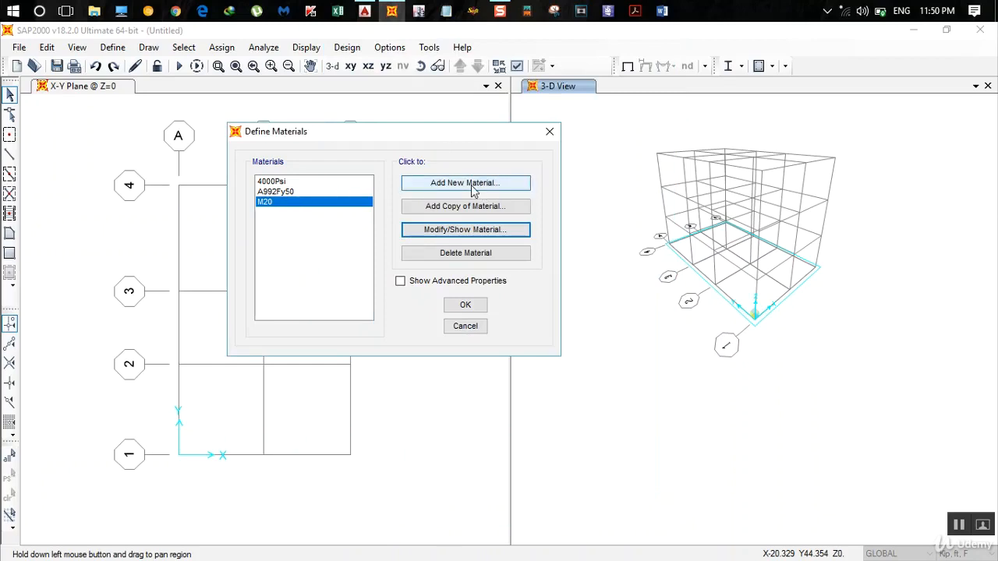
- Add a new material with region India, type Rebar, standard Indian and grade HYSD Grade 500
left_click(473, 187)
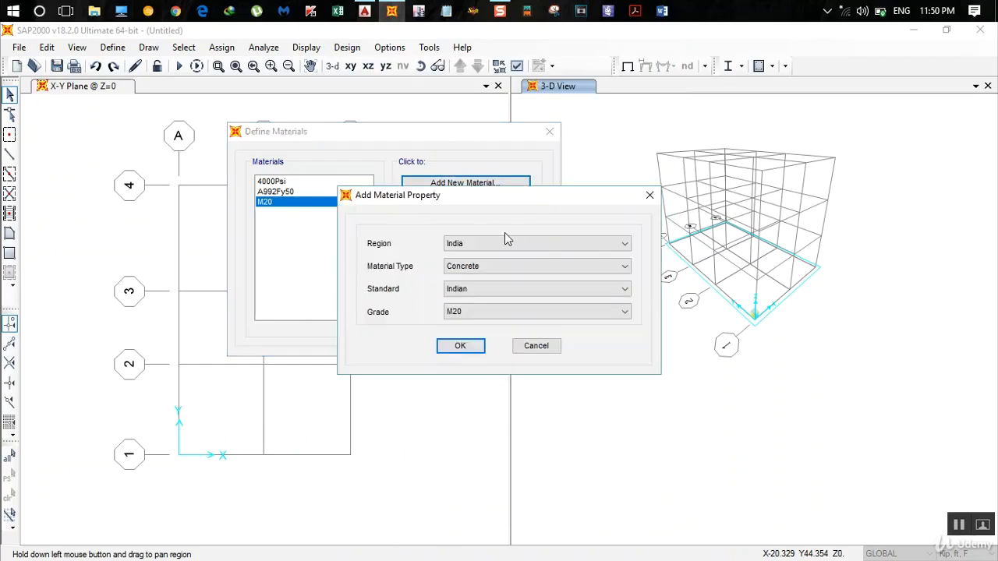
left_click(501, 269)
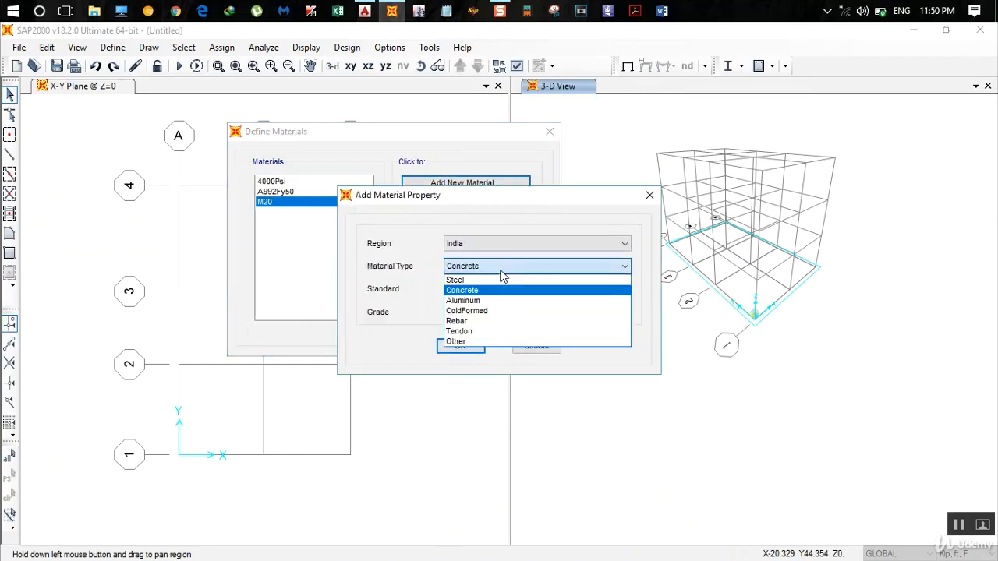
left_click(458, 322)
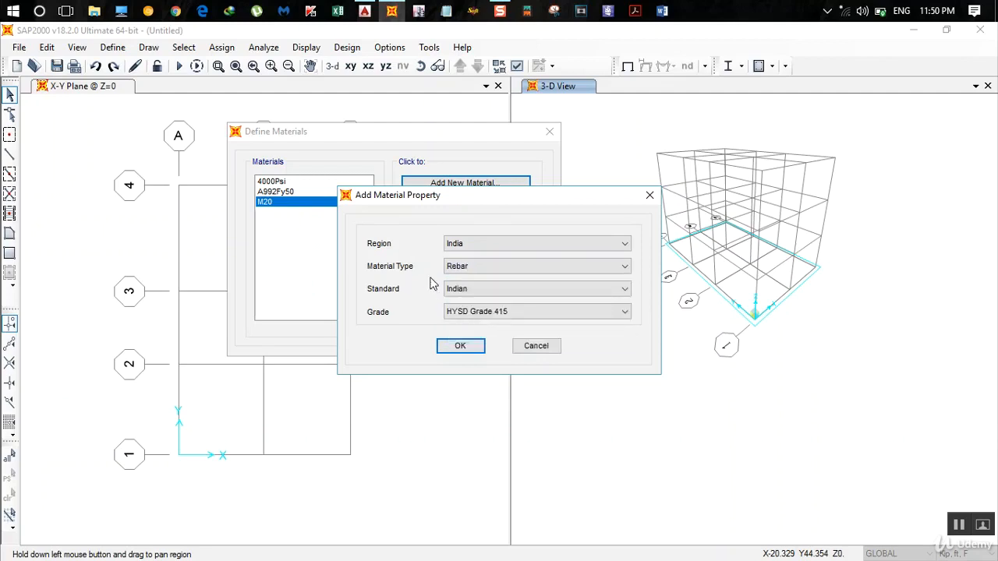
left_click(485, 319)
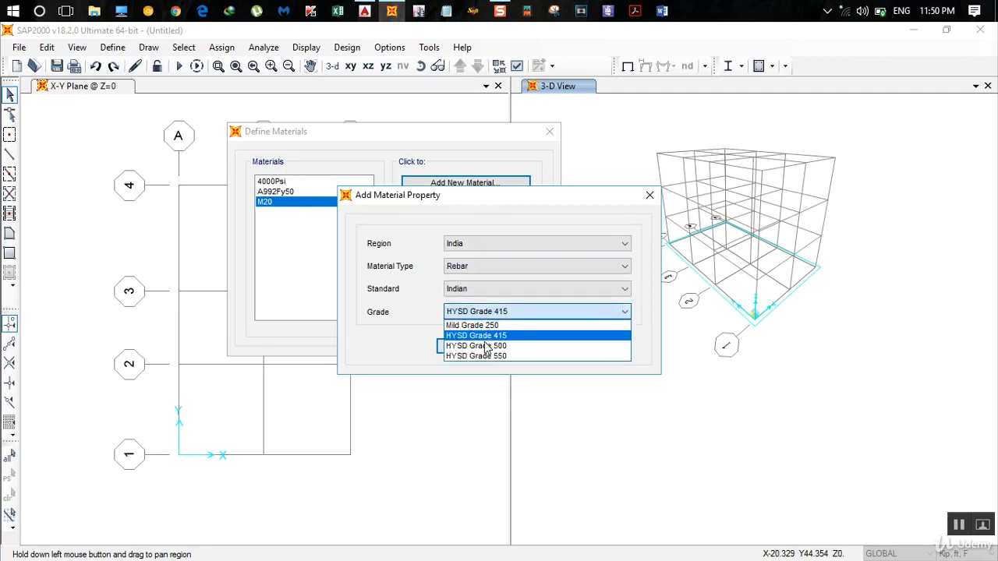
left_click(488, 345)
left_click(460, 346)
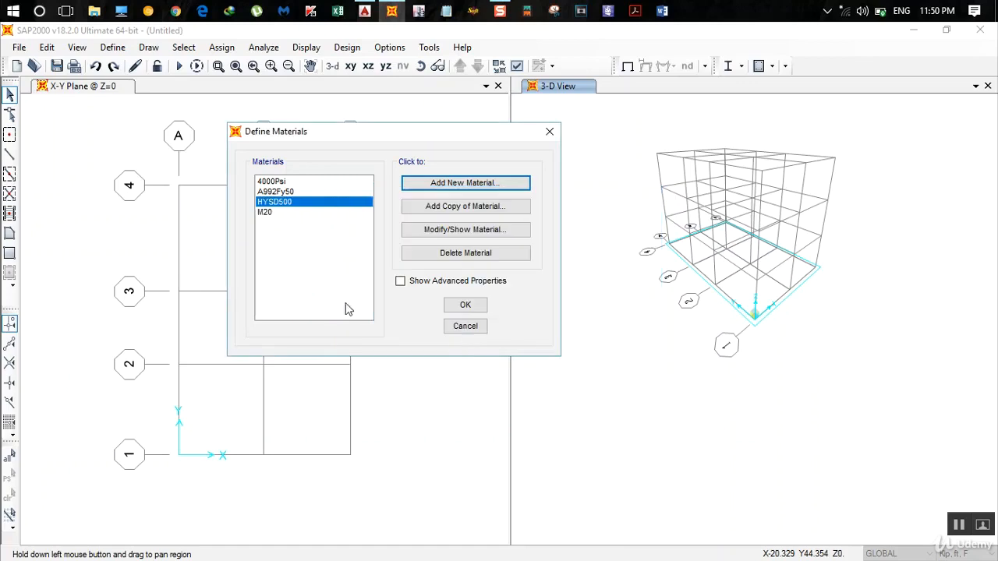
- Rename the HYSD500 rebar material as Fe500 and set its weight per unit volume to 78.5 in KN, m, C units
left_click(450, 230)
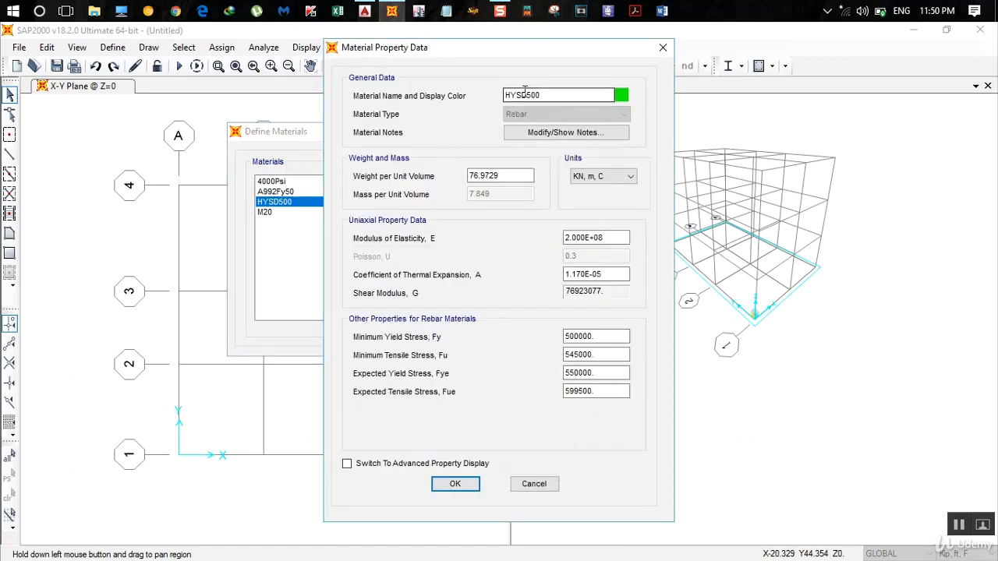
left_click_drag(527, 95, 411, 106)
type("Fe")
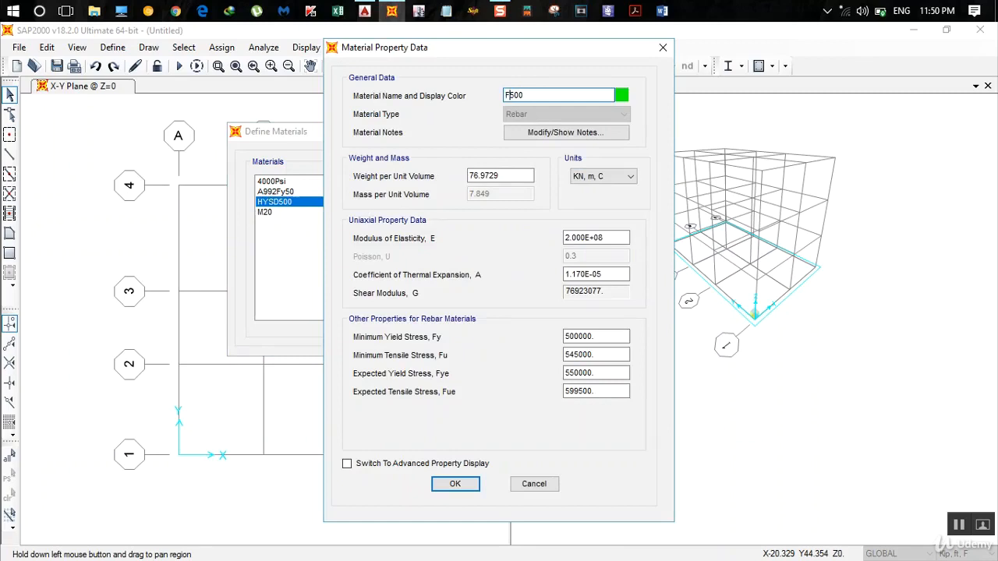
left_click(578, 176)
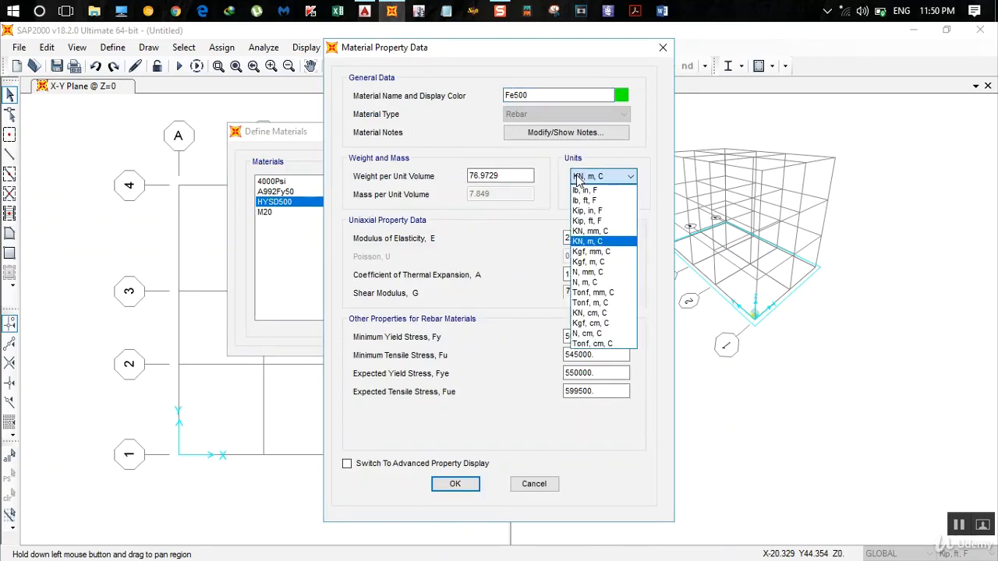
double_click(514, 176)
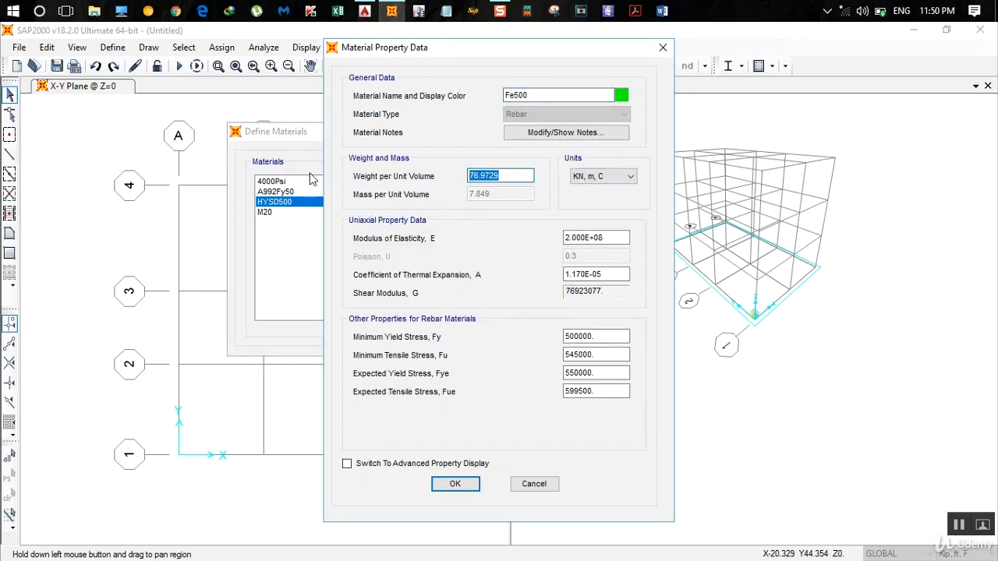
type("78.5")
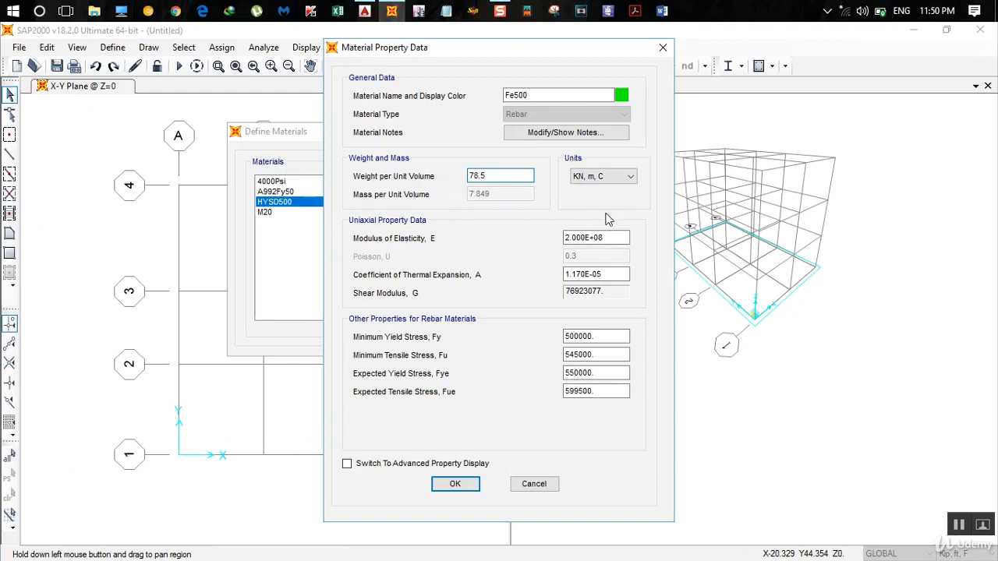
- Switch the Fe500 property units to N, mm, C and set the minimum tensile stress Fu to 500
left_click(605, 237)
left_click(600, 178)
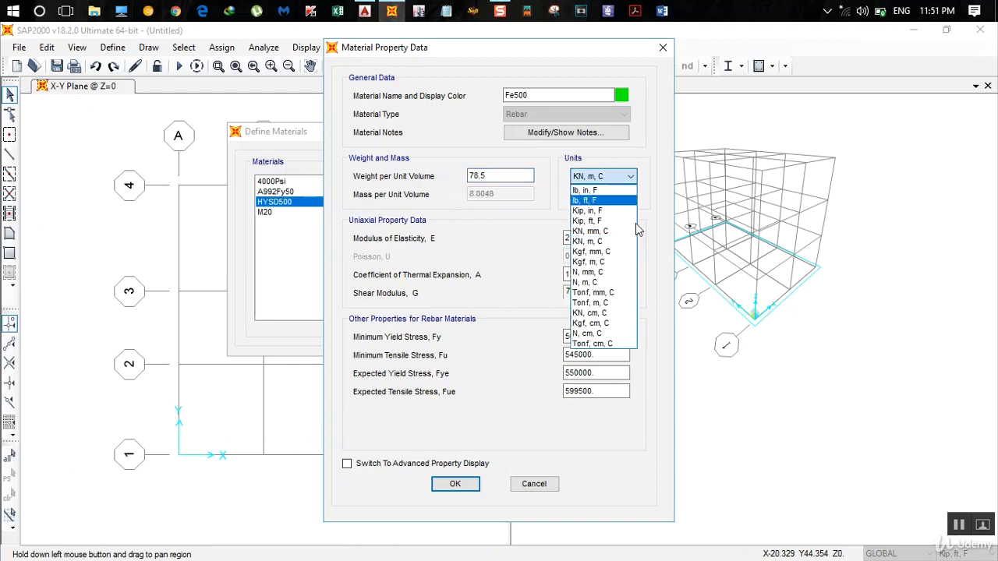
left_click(587, 272)
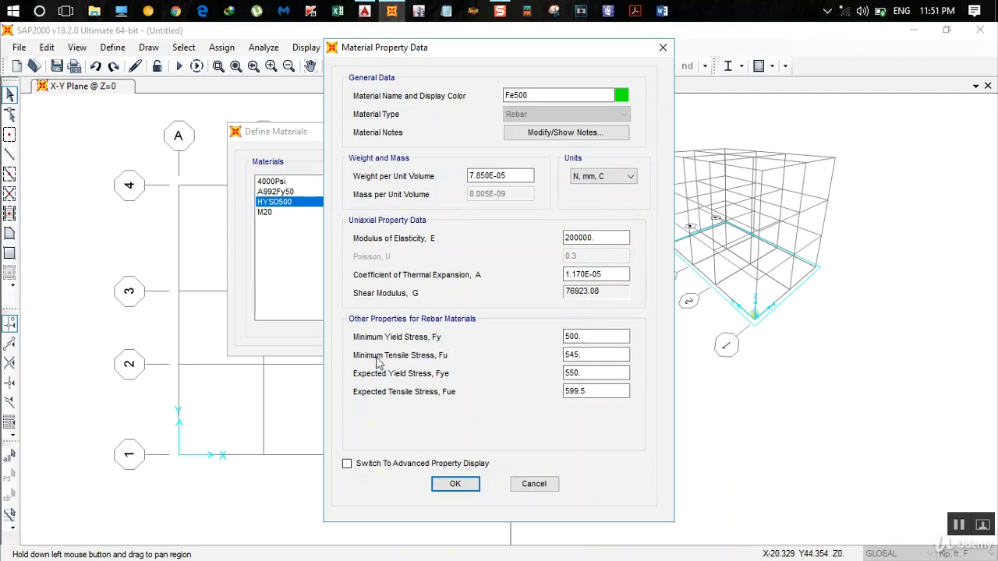
left_click_drag(592, 352, 421, 353)
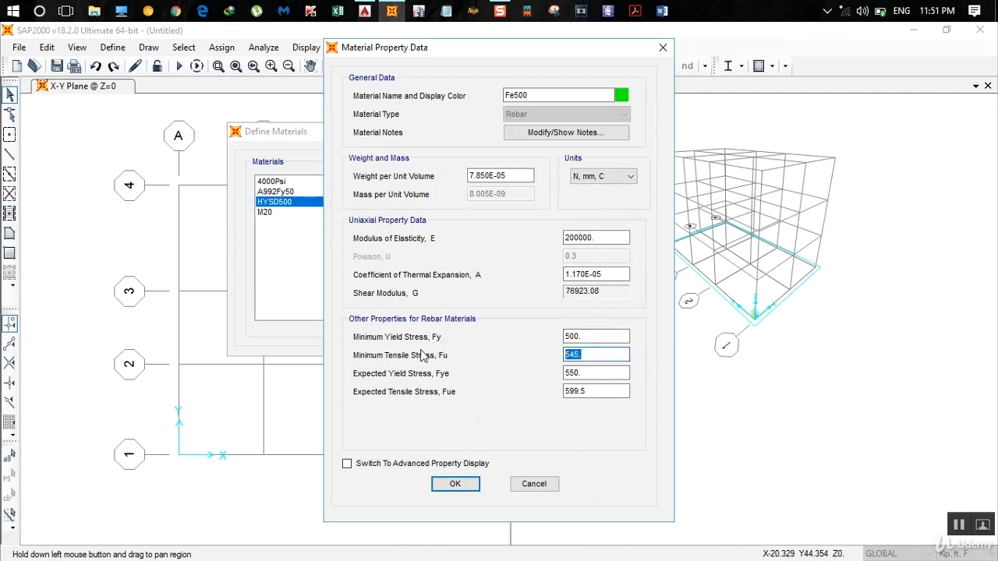
type("0")
type("50")
- Set Fe500's expected yield stress Fye to 1.1*500 and expected tensile stress Fue to 550, and accept the material definitions
double_click(594, 376)
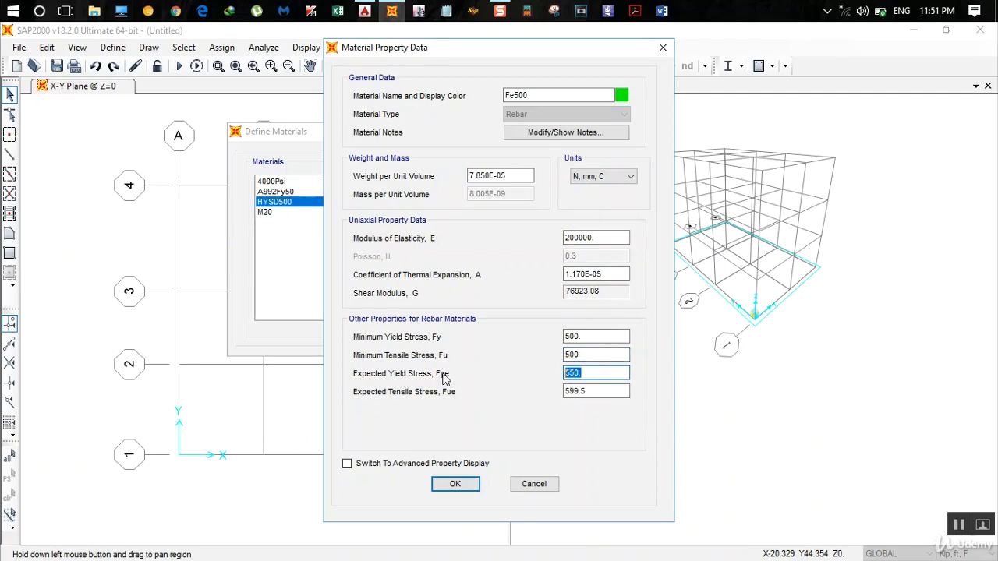
type("1.1*500")
key("Return")
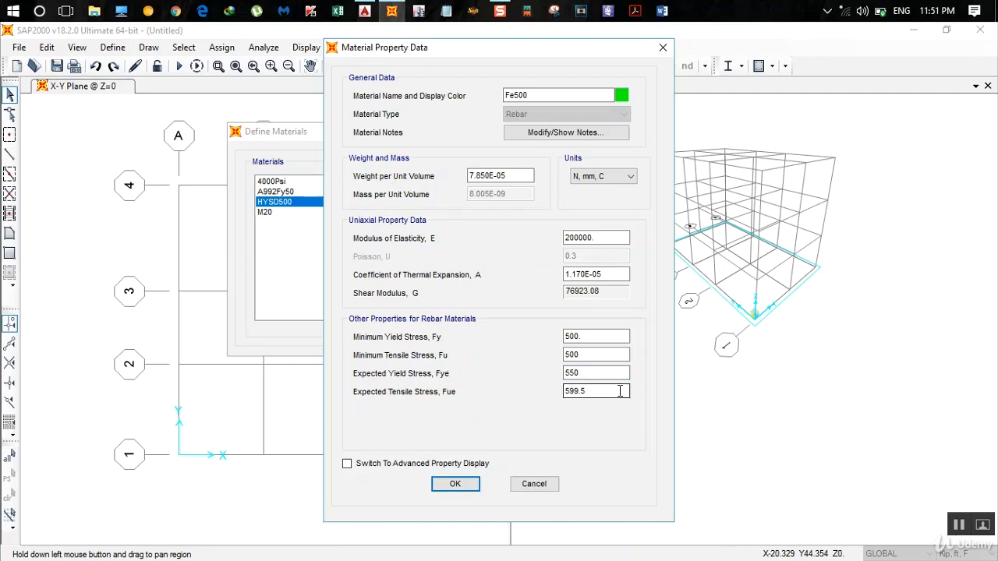
left_click_drag(620, 391, 521, 390)
type("550")
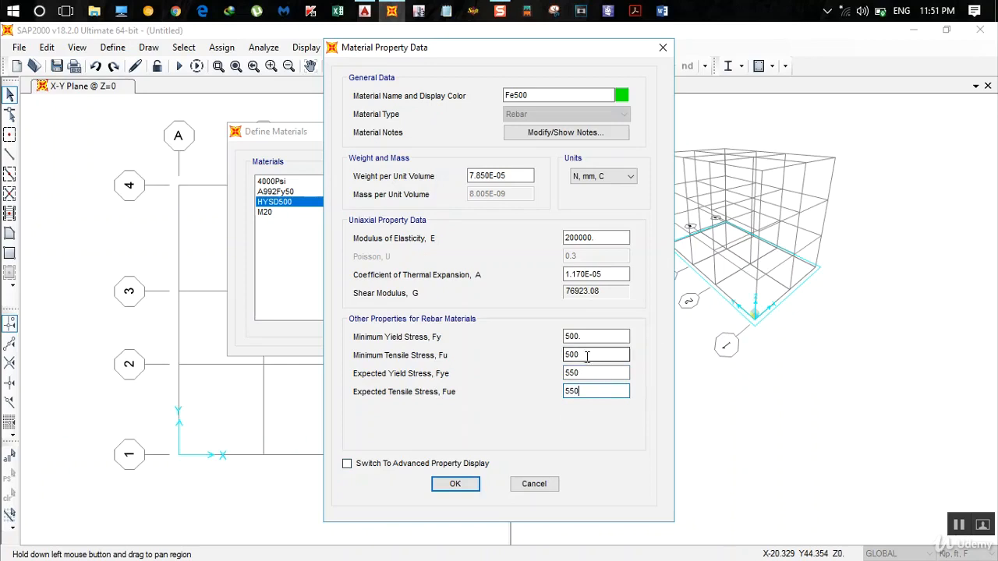
left_click(455, 484)
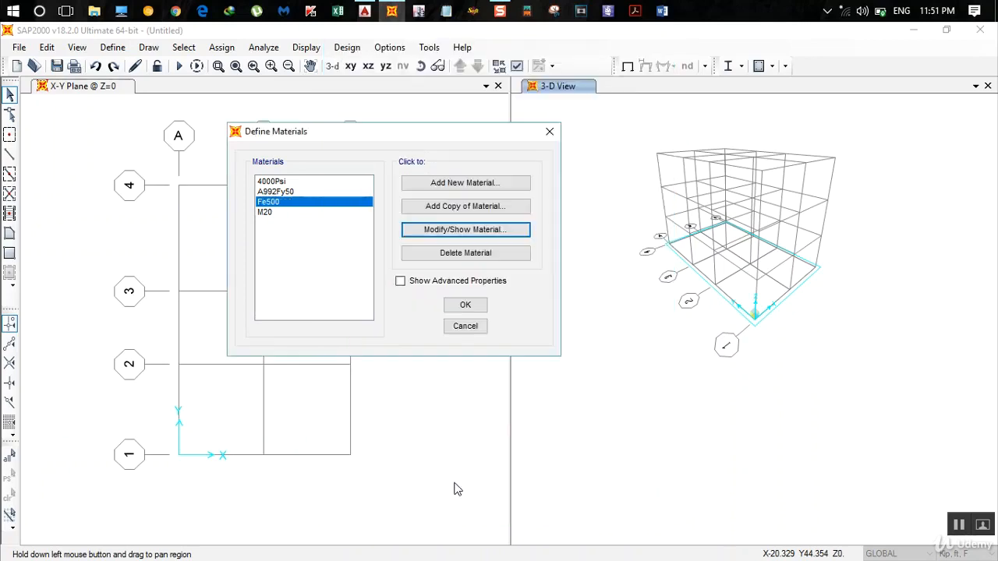
left_click(465, 307)
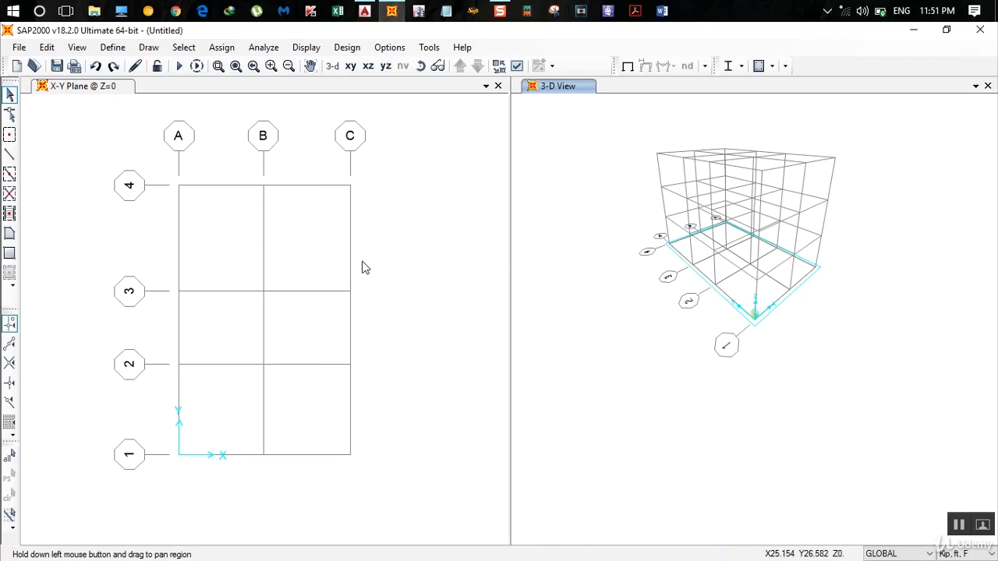
left_click(113, 48)
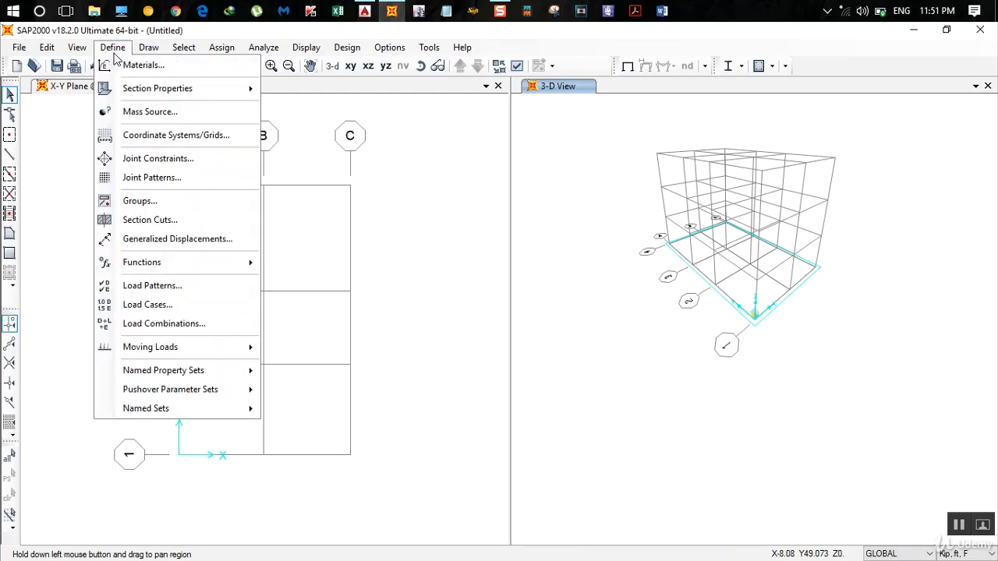
mouse_move(153, 93)
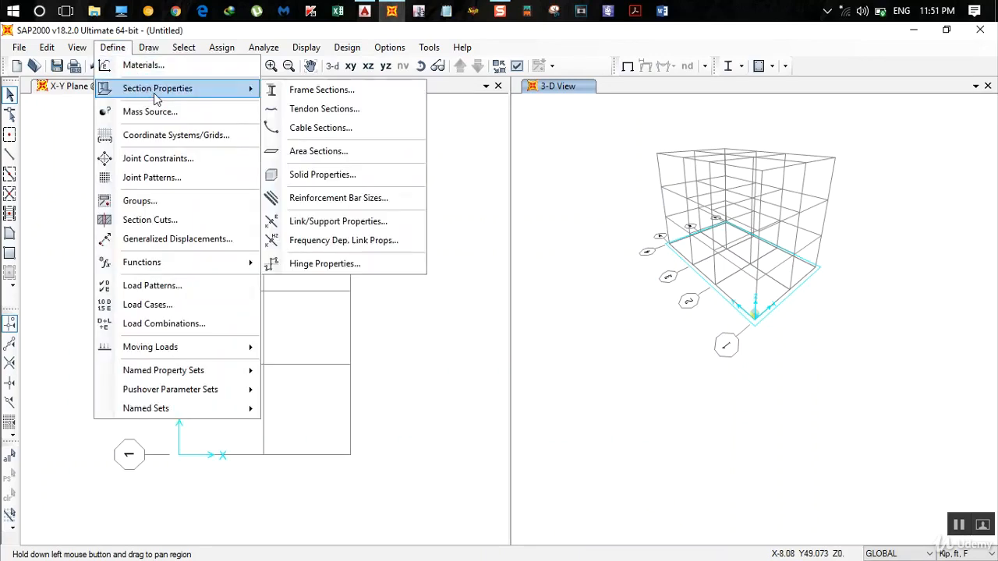
left_click(304, 91)
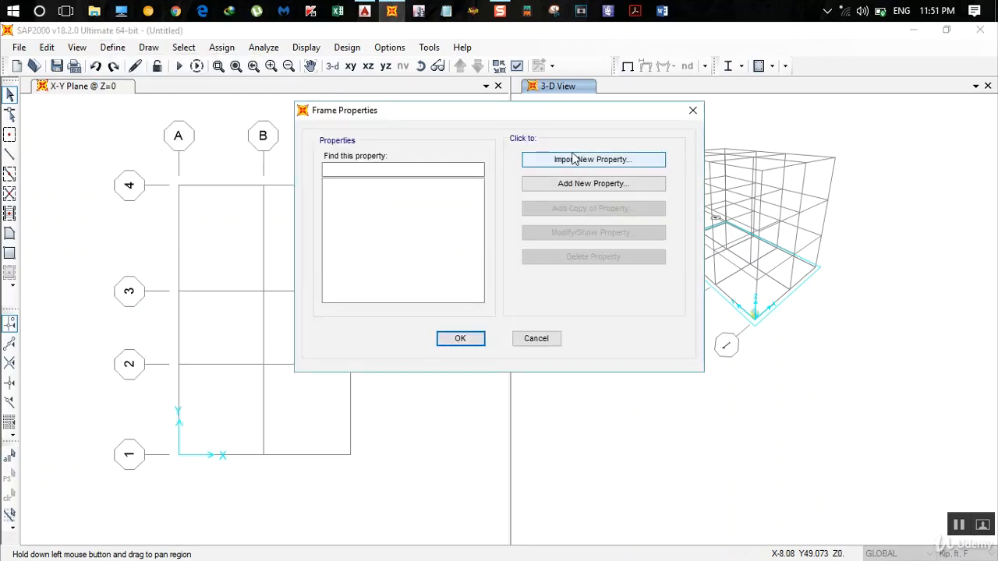
left_click(611, 185)
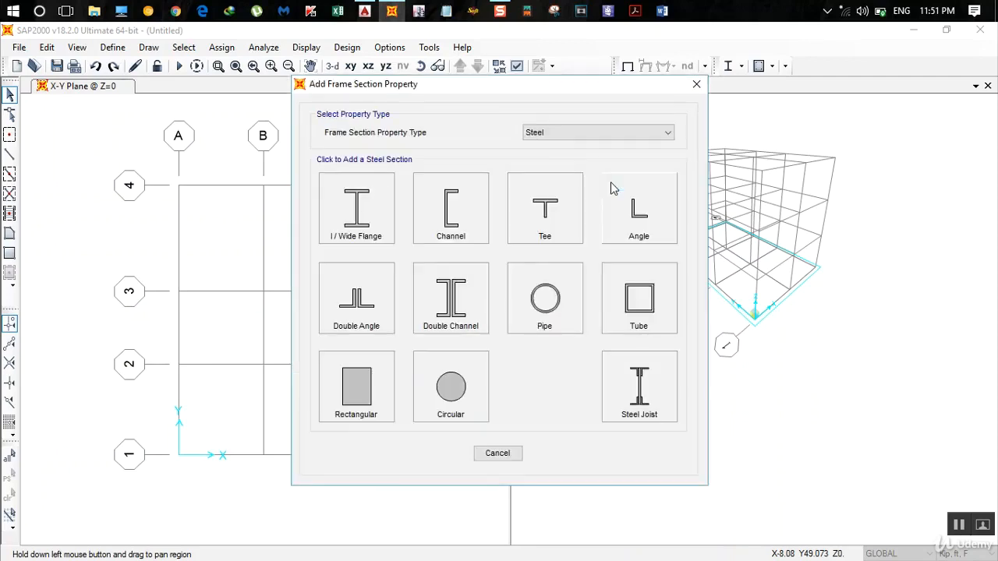
left_click(558, 134)
left_click(566, 164)
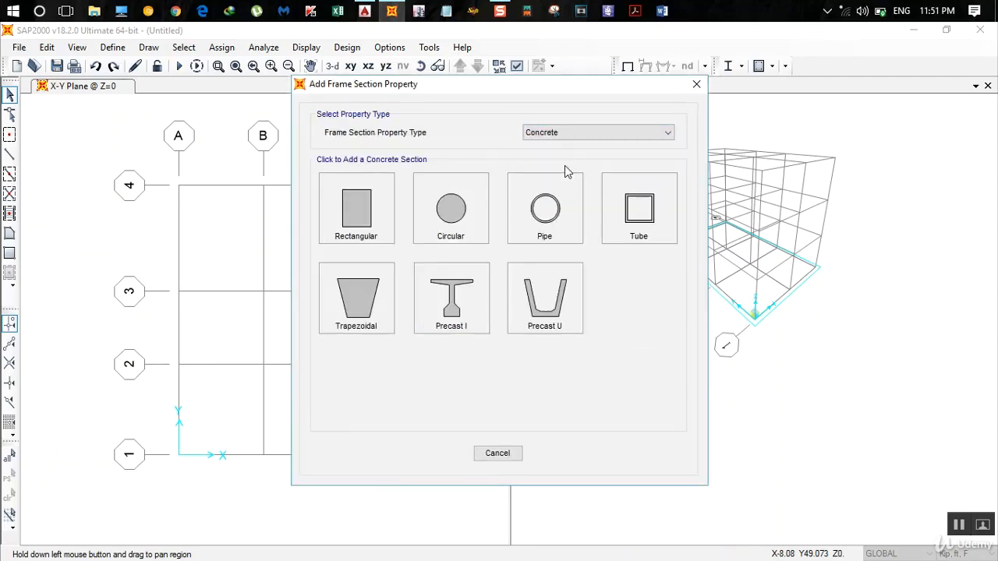
left_click(356, 212)
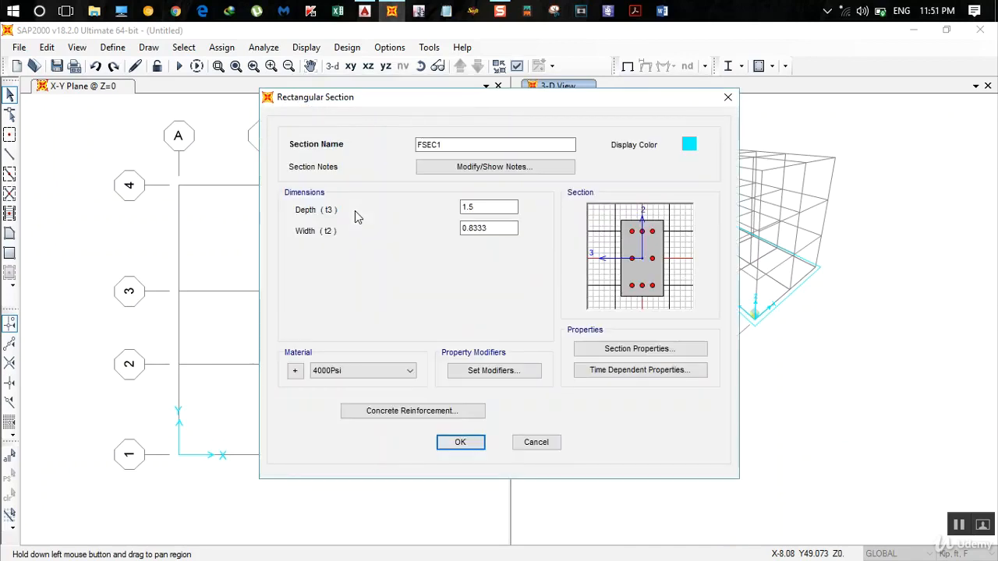
left_click_drag(454, 147, 261, 152)
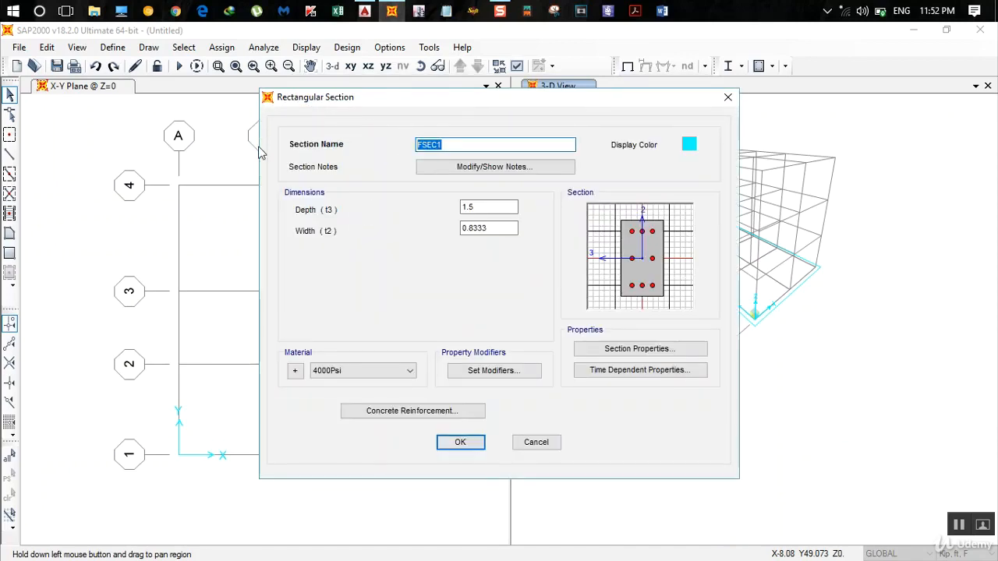
left_click(534, 441)
left_click(536, 338)
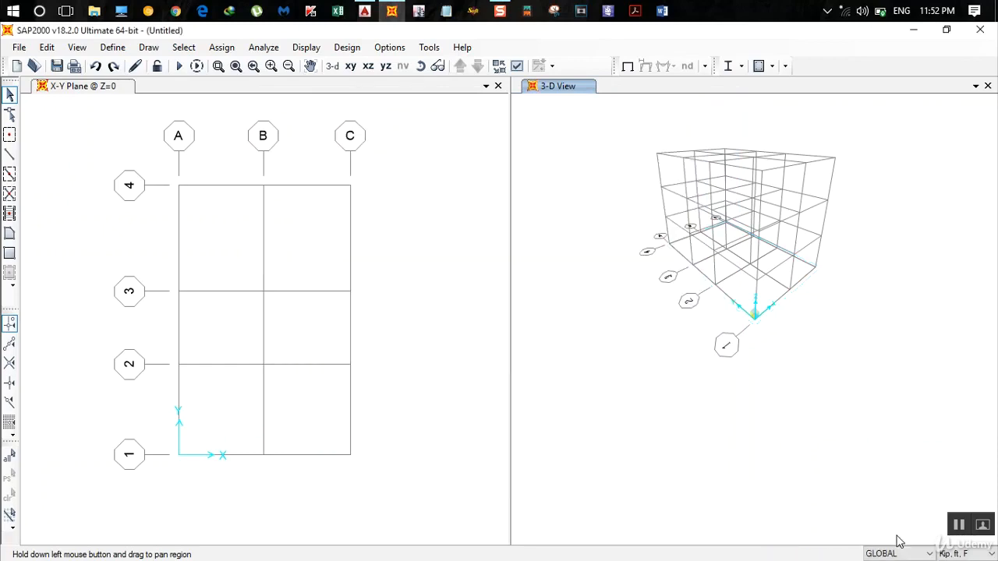
- Set the model units to KN, m, C and start a new rectangular concrete frame section named Beam
left_click(955, 553)
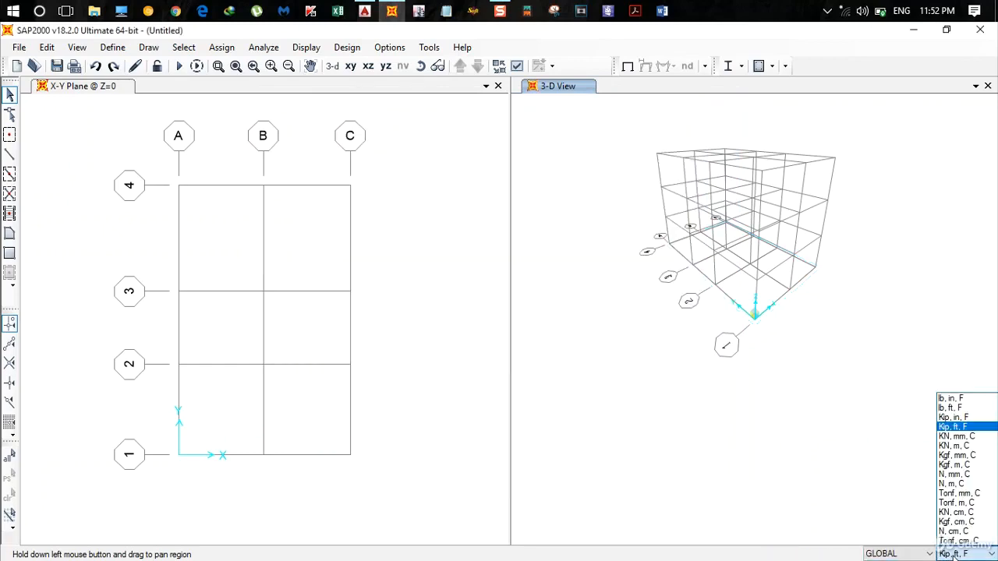
left_click(954, 445)
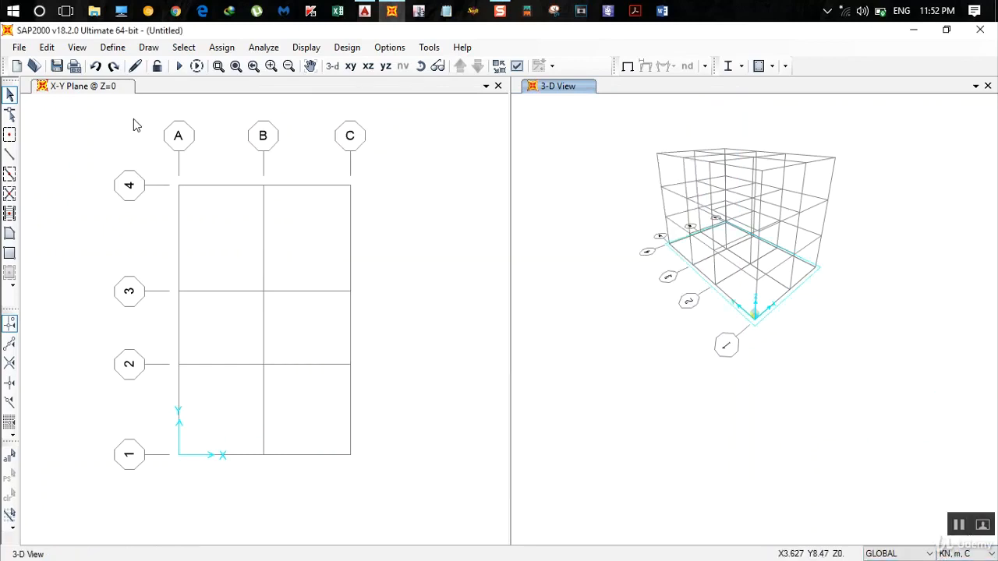
left_click(113, 48)
mouse_move(248, 88)
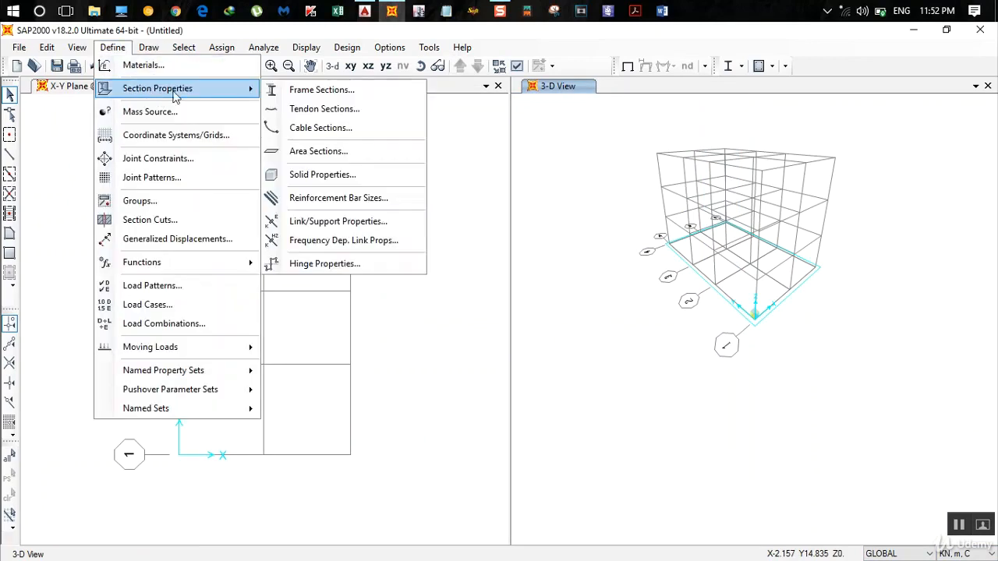
left_click(344, 92)
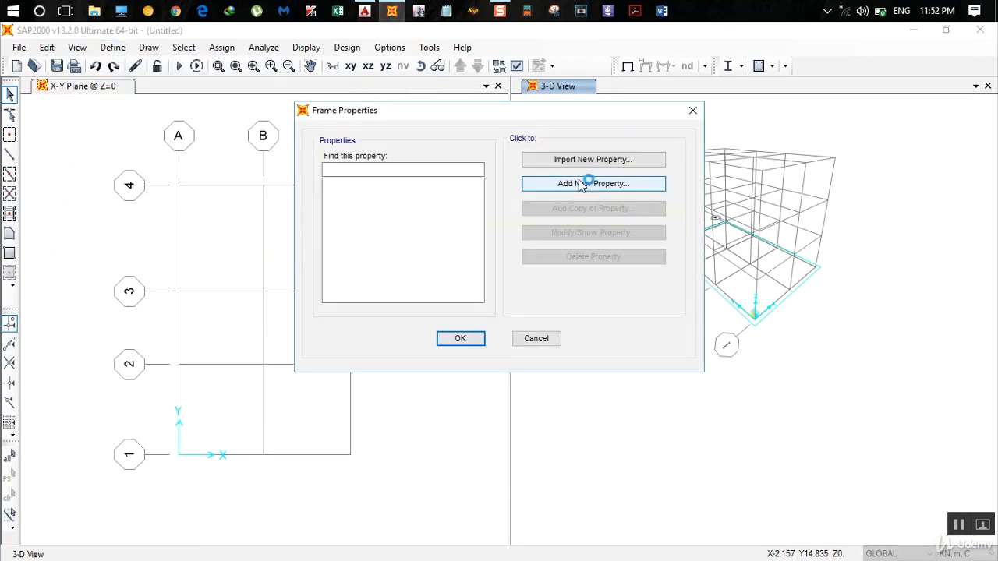
left_click(589, 184)
left_click(359, 207)
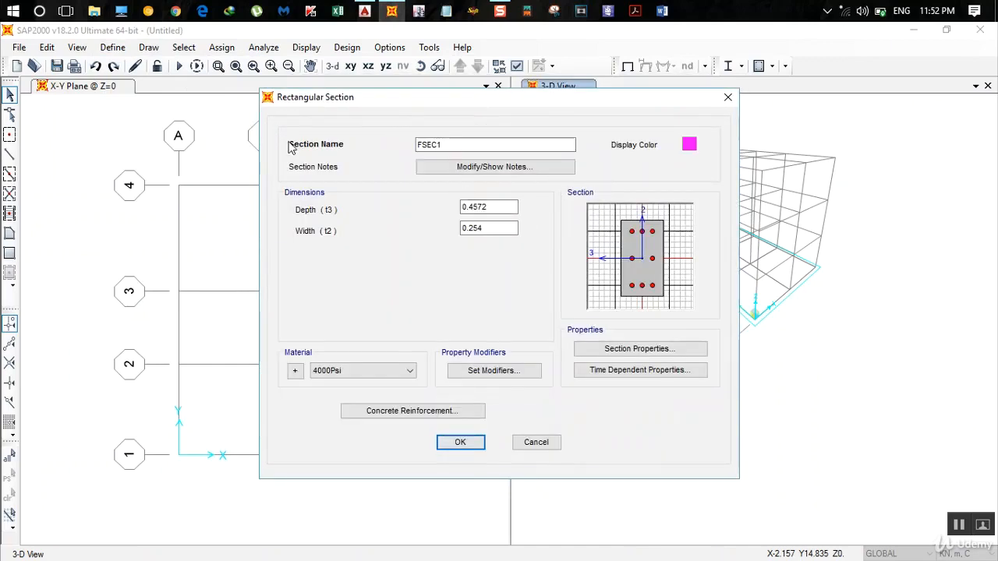
left_click(424, 145)
double_click(428, 146)
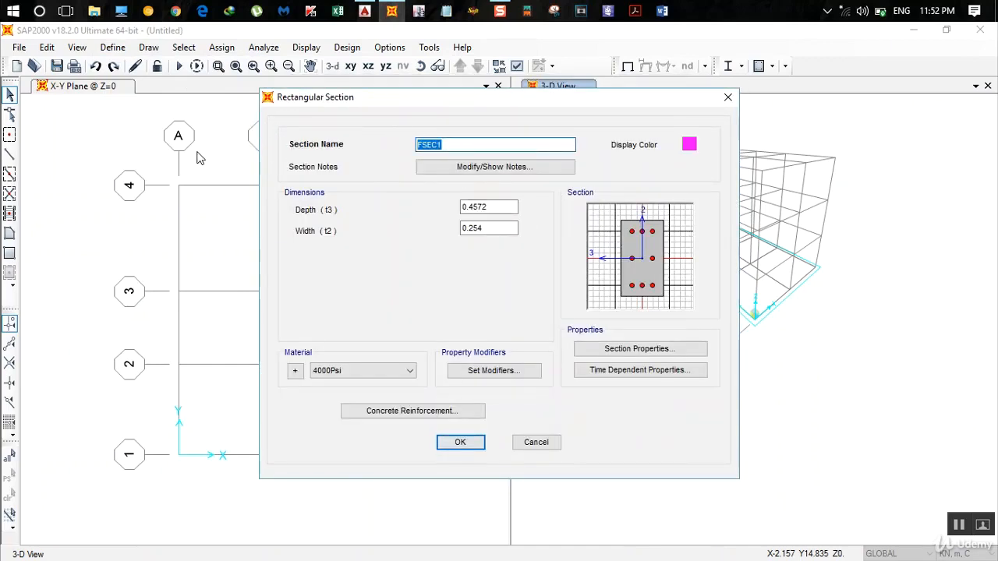
type("Beam")
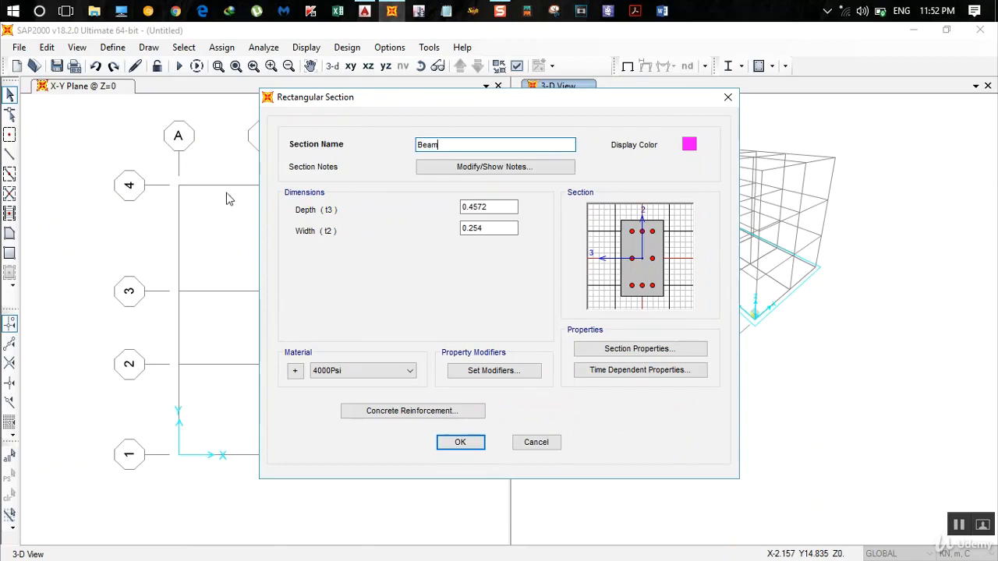
left_click(465, 209)
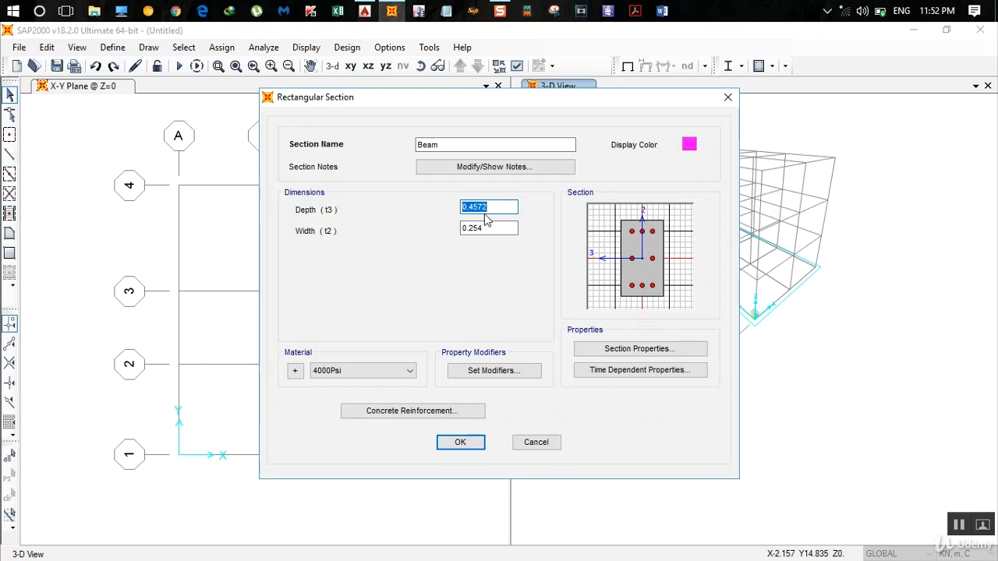
- Check the floor plans in AutoCAD and give the Beam section a depth of 0.35, a width of 0.23 and material M20
left_click(364, 11)
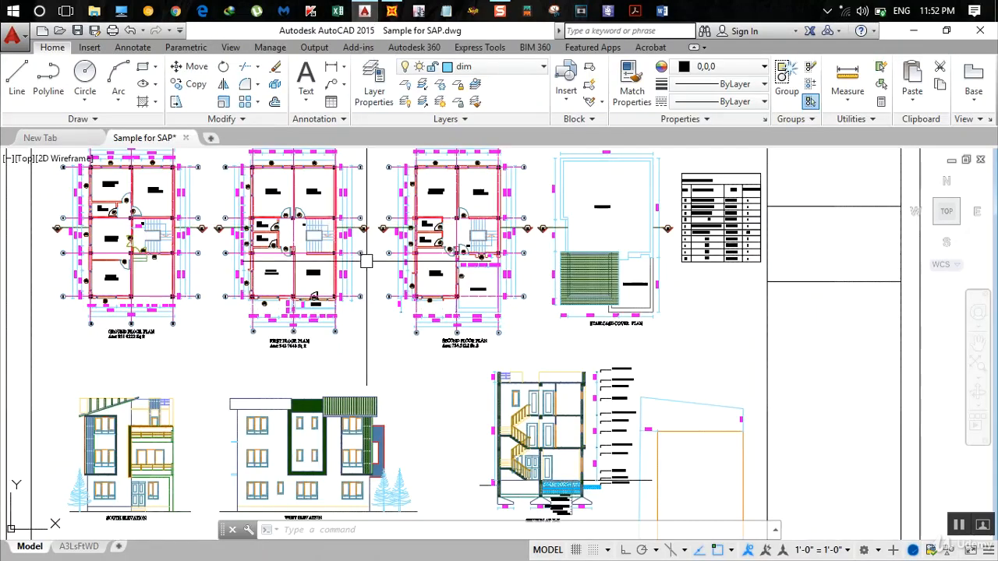
middle_click_drag(195, 253, 310, 313)
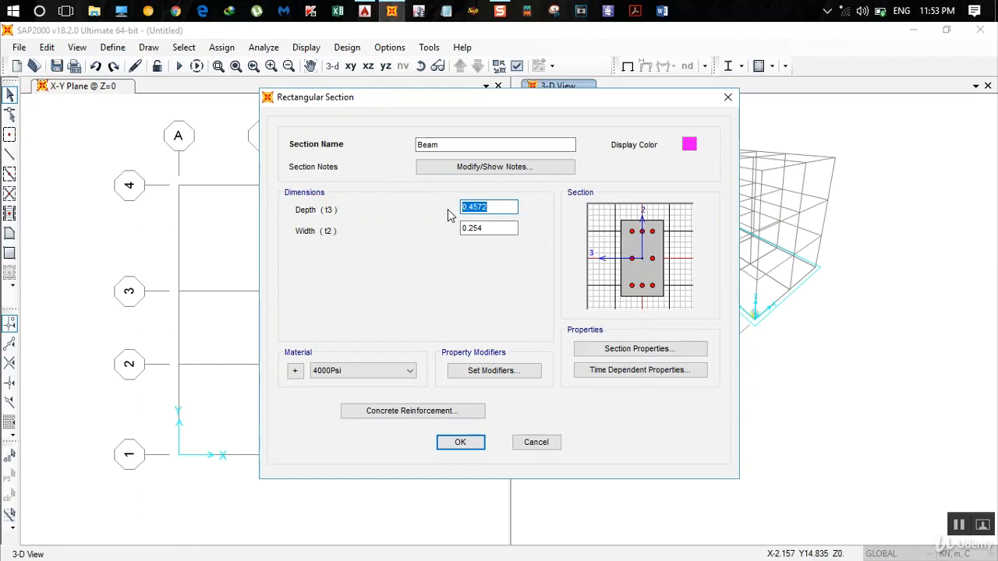
type("0")
key("Tab")
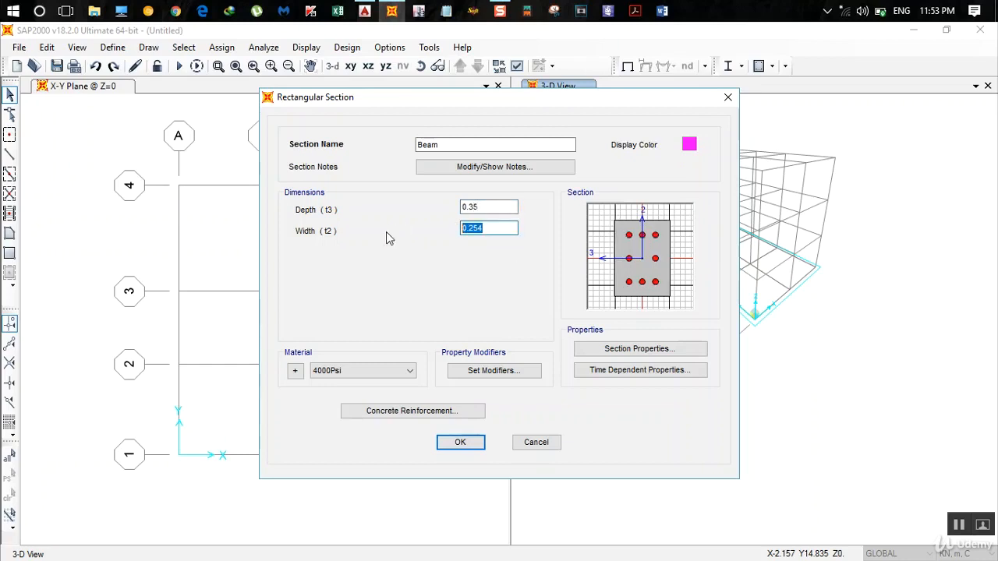
type("0.2")
left_click(352, 369)
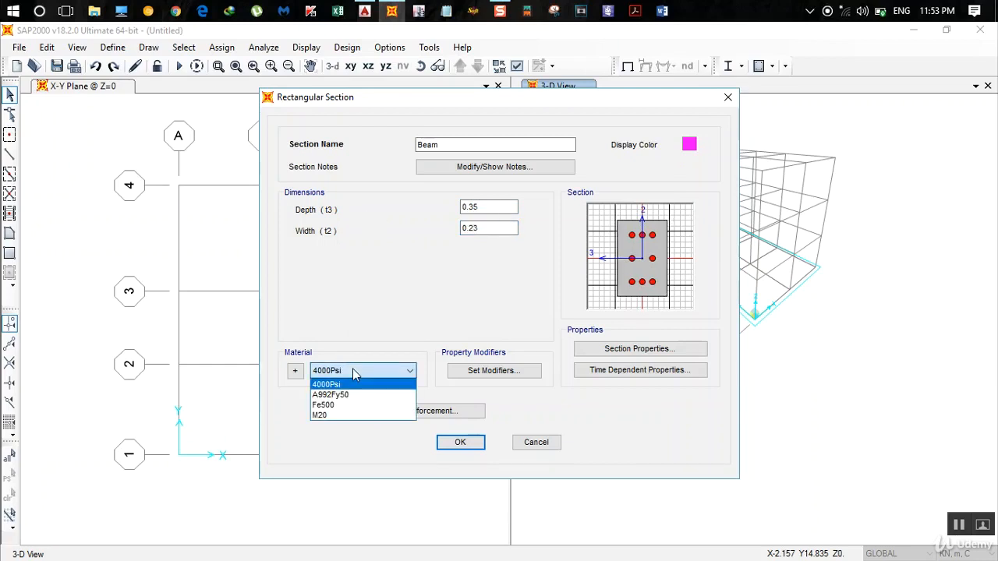
left_click(350, 415)
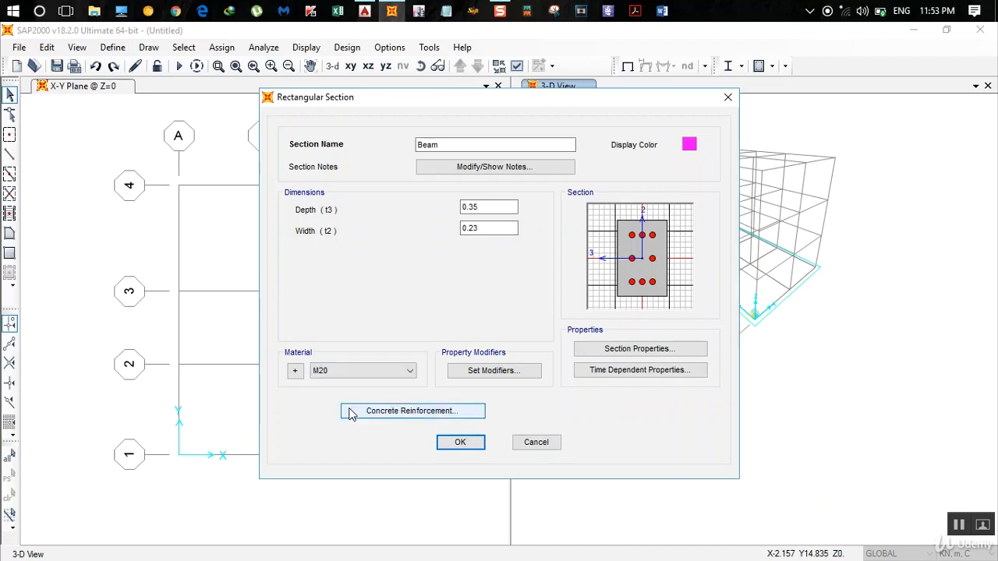
- Set the Beam section's reinforcement to beam design with 0.025 top and bottom cover, and accept the section
left_click(422, 415)
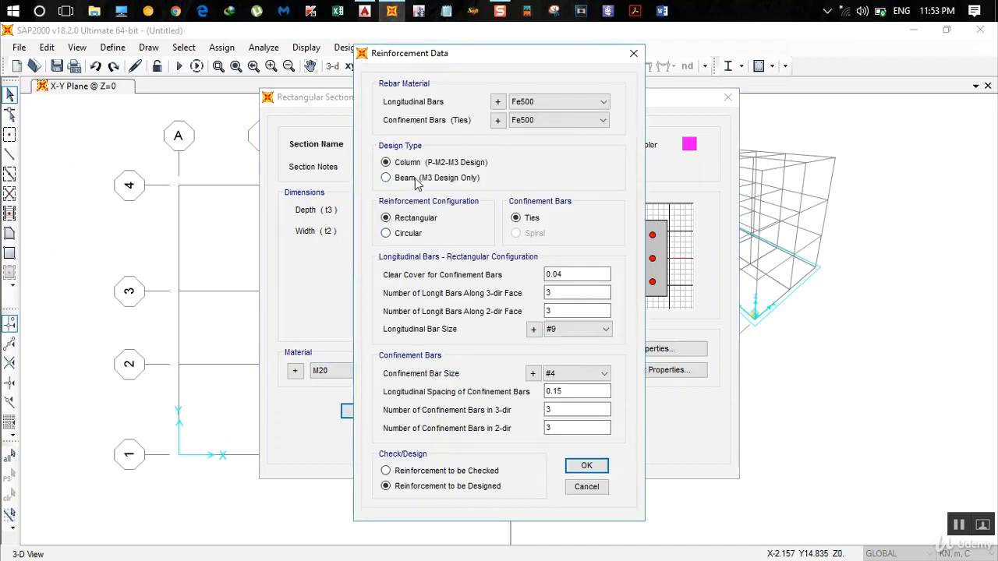
left_click(418, 181)
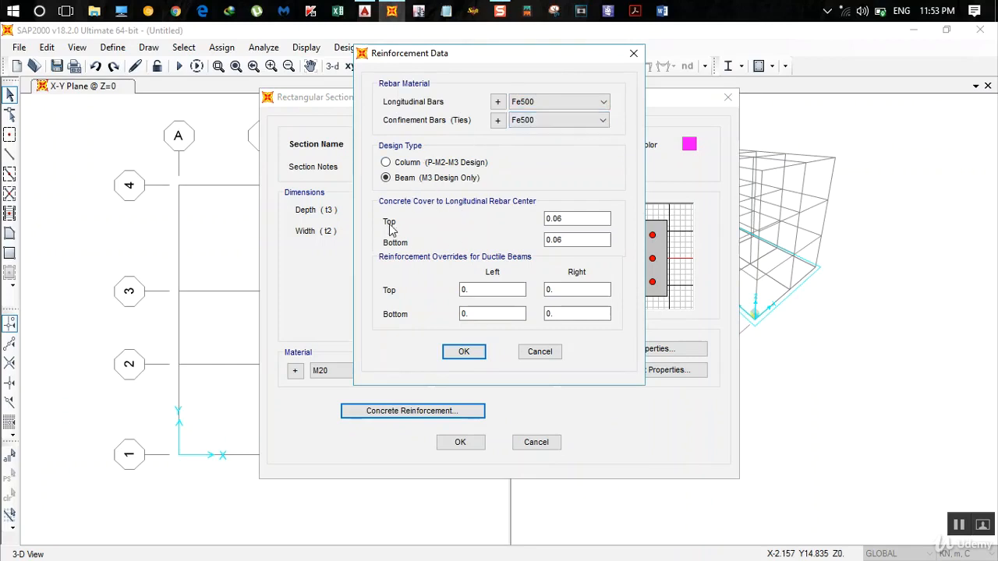
double_click(580, 219)
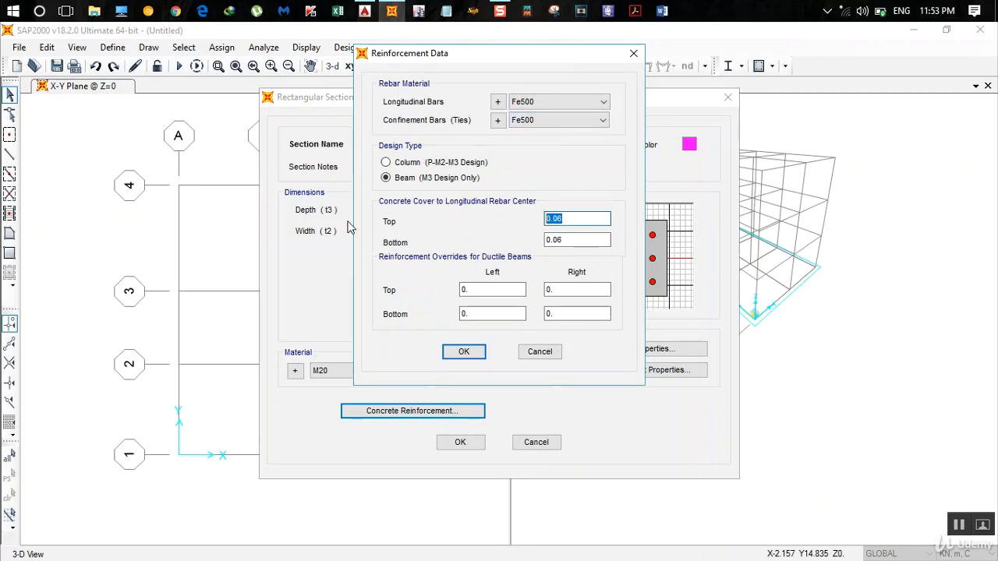
type("0.025")
double_click(565, 240)
type("0.02")
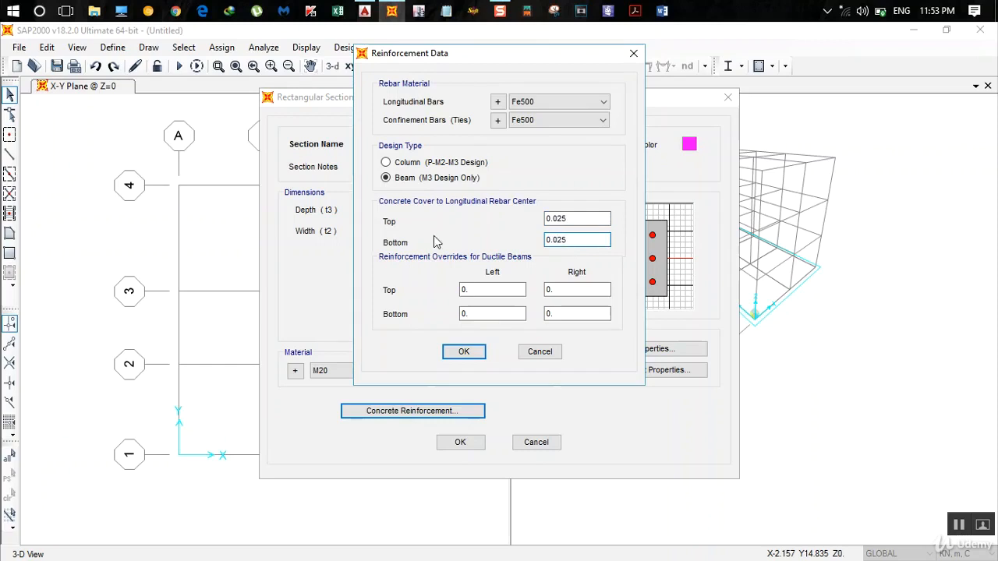
left_click(479, 354)
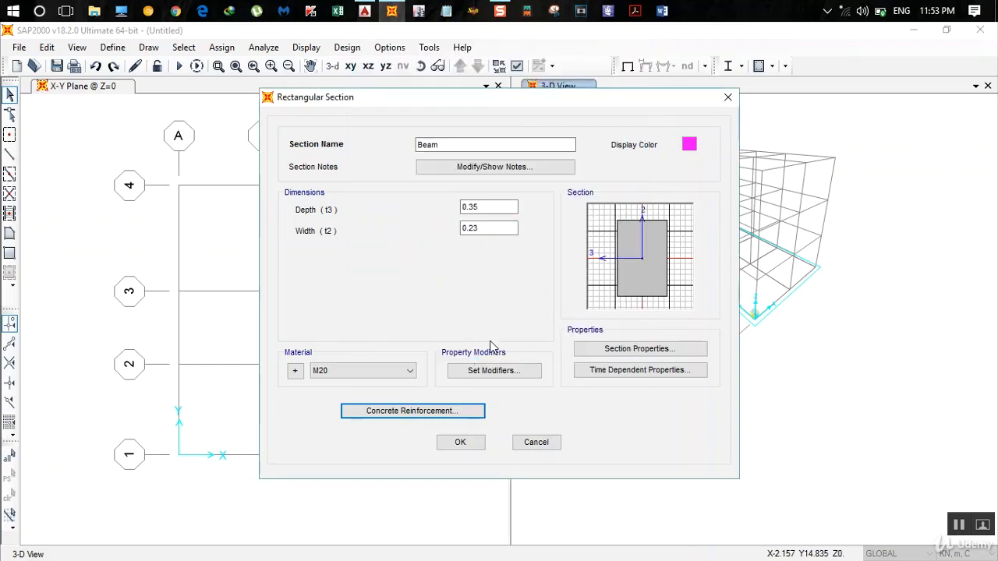
left_click(474, 442)
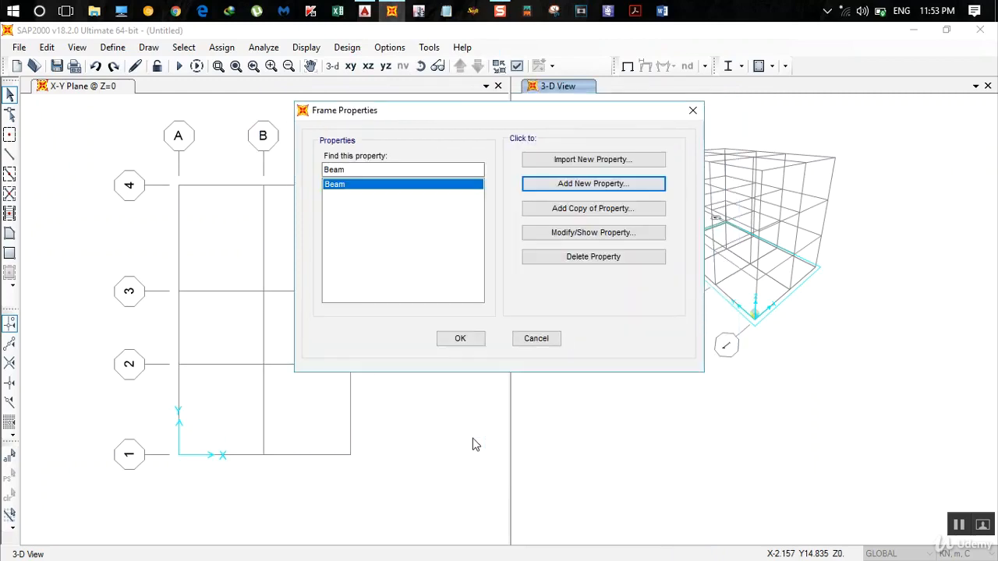
- Add a new rectangular concrete frame section named Column
left_click(573, 187)
left_click(360, 230)
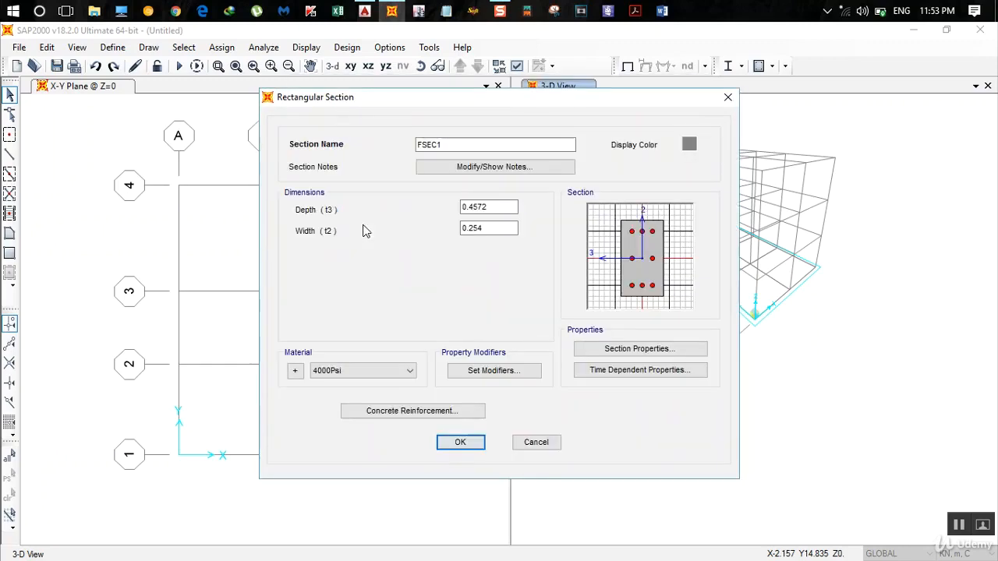
double_click(437, 144)
type("C")
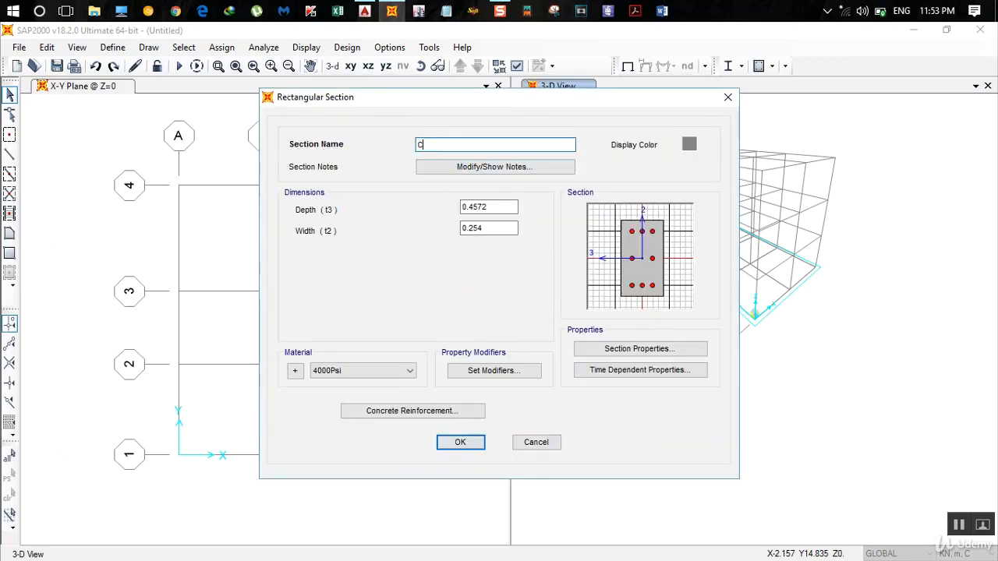
type("olumn")
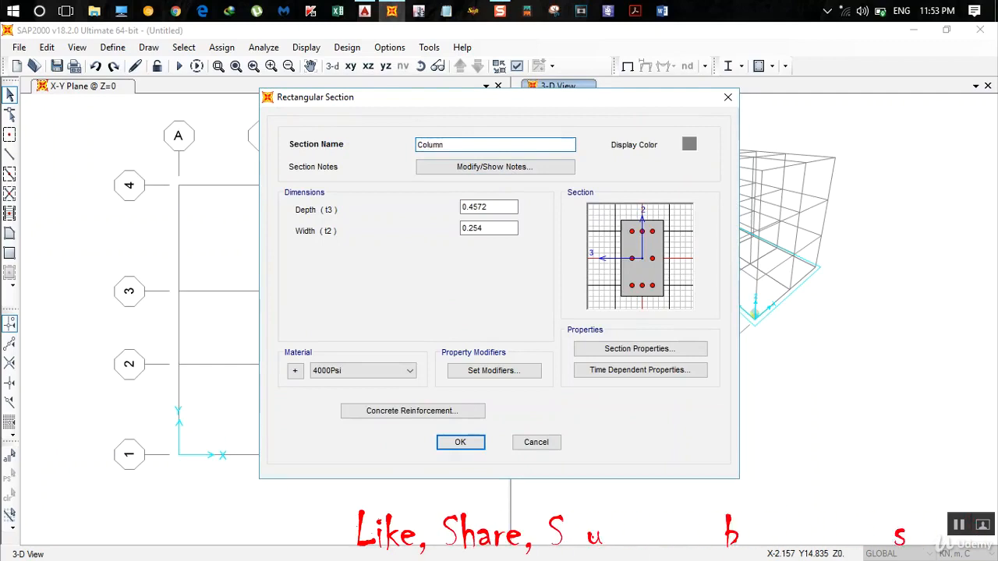
- Set the Column section's depth and width to 0.35 each and its material to M20
double_click(493, 206)
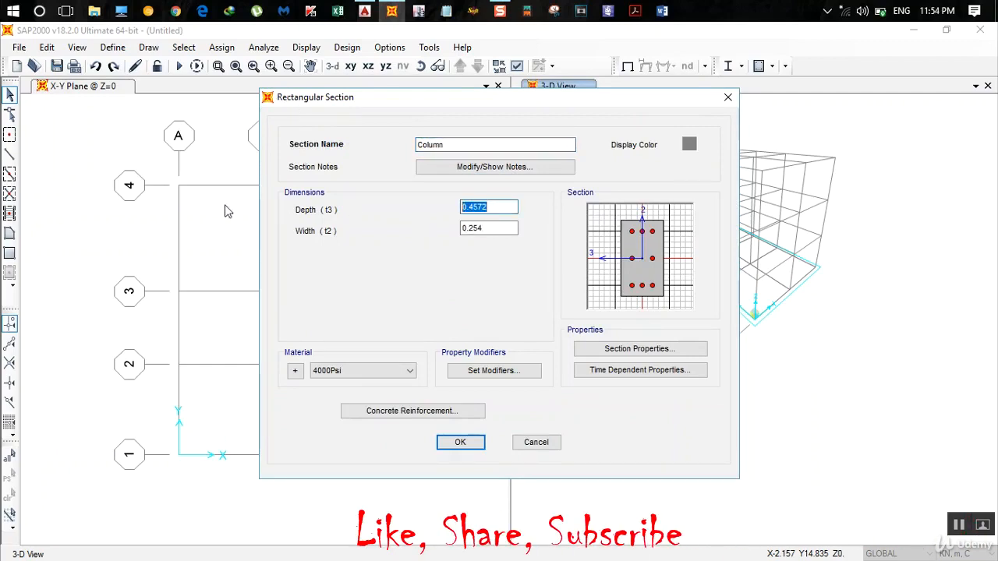
type("0.")
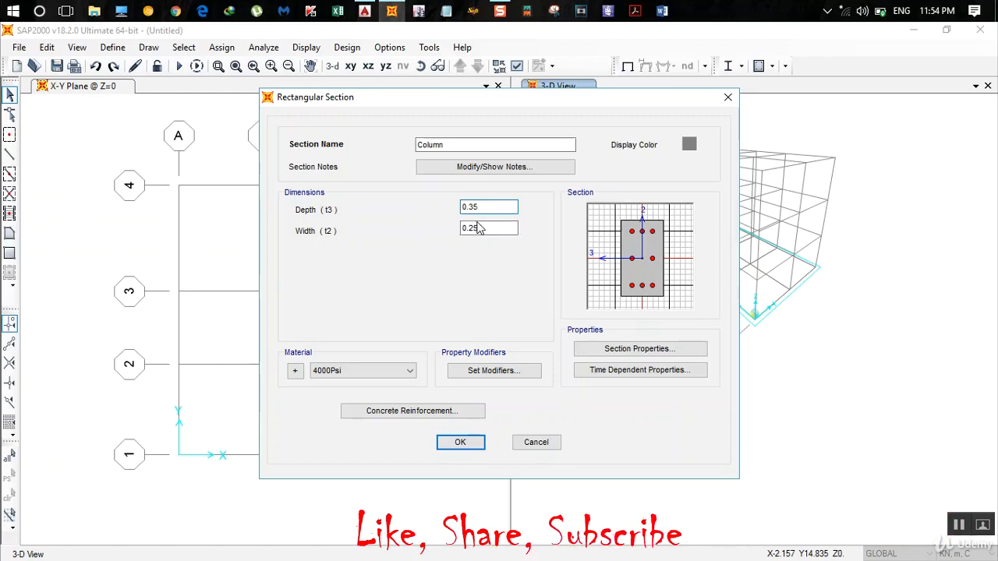
left_click_drag(488, 228, 395, 227)
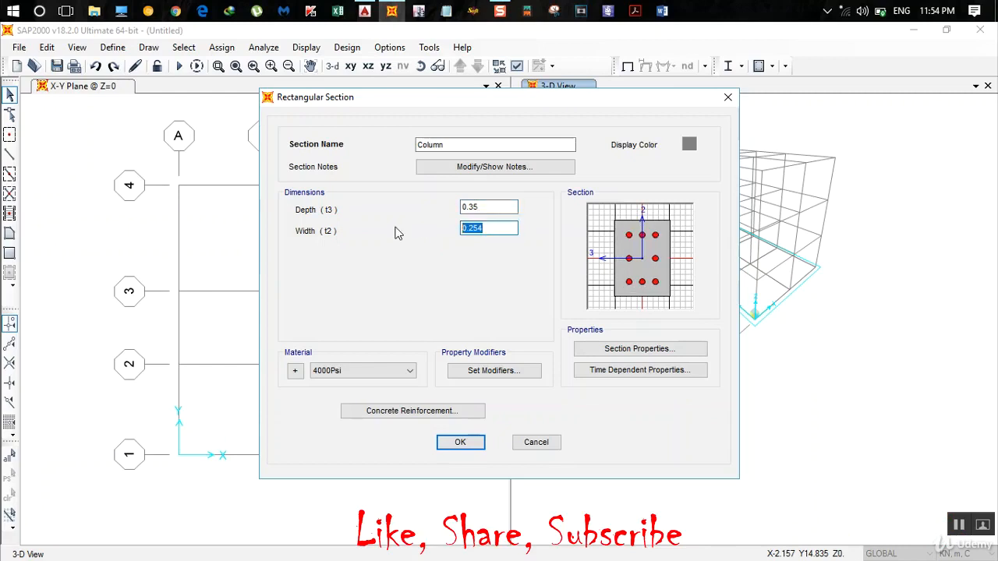
type("0.35")
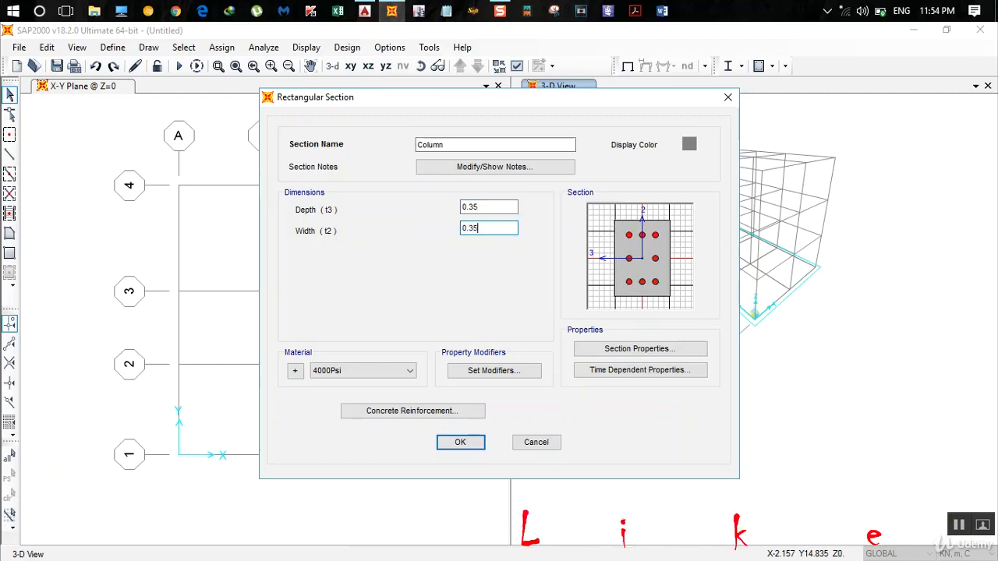
left_click(384, 367)
left_click(386, 413)
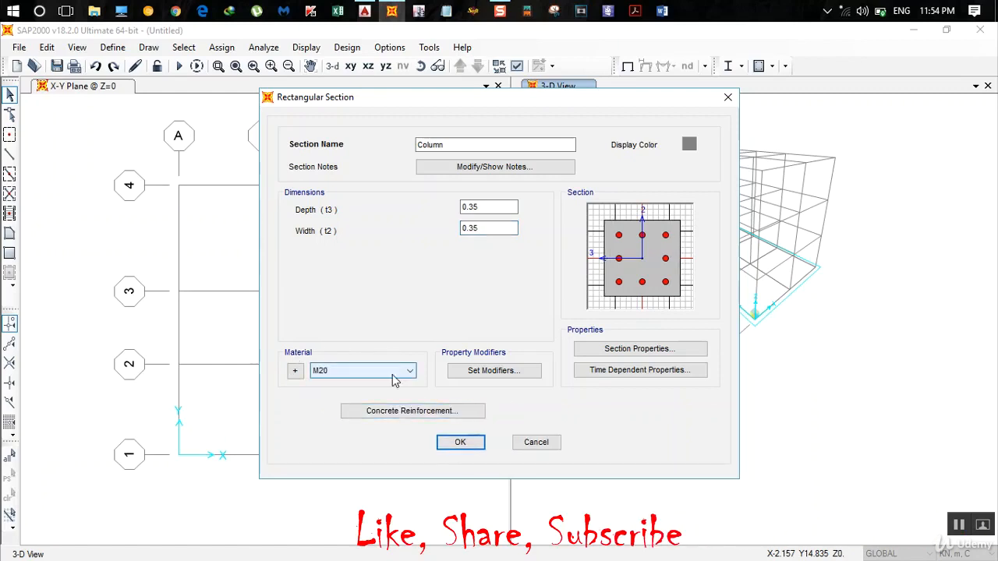
- Set the Column reinforcement to 16d longitudinal bars and 8d confinement bars at 0.10 spacing, and accept the frame section definitions
left_click(399, 414)
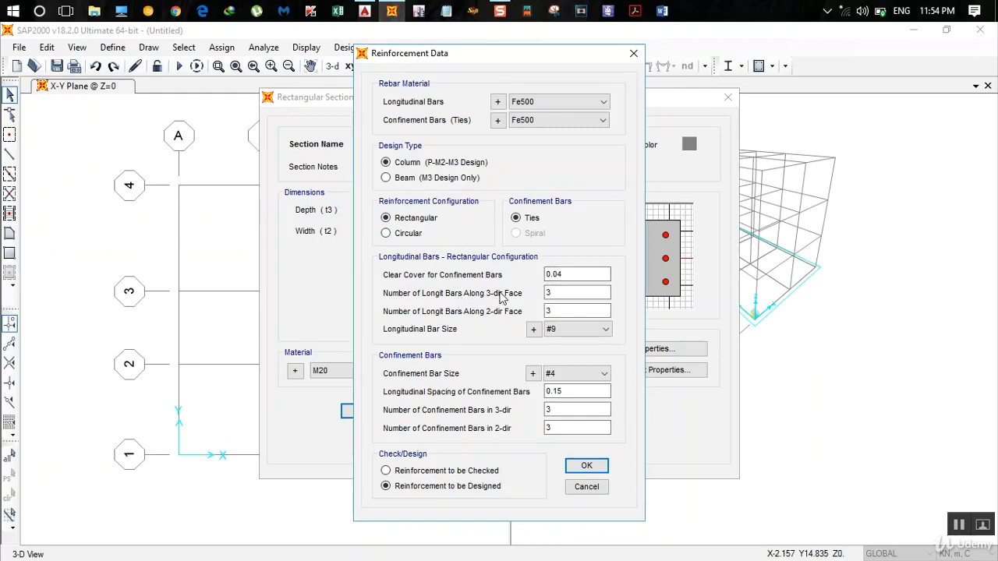
left_click_drag(491, 58, 370, 61)
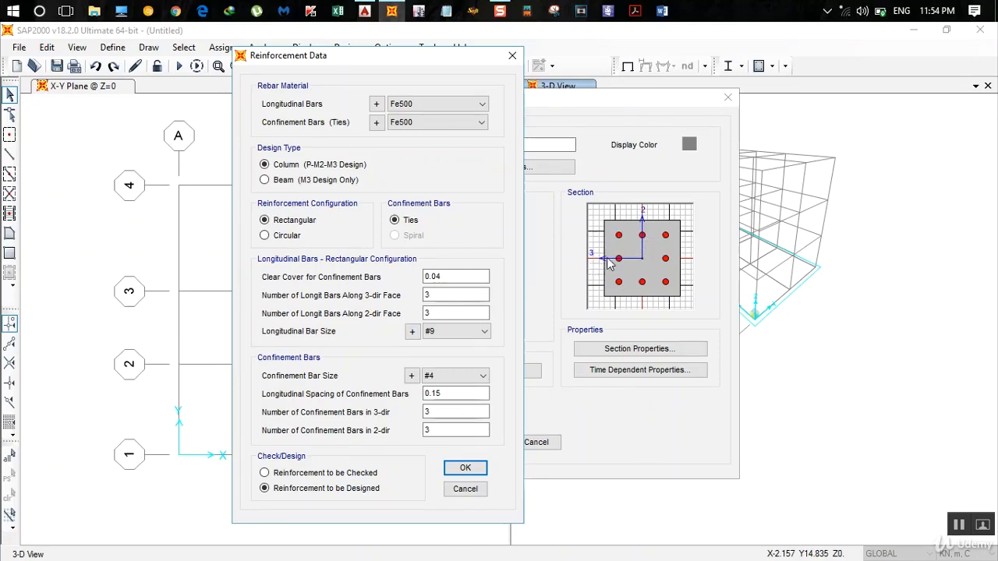
left_click(446, 331)
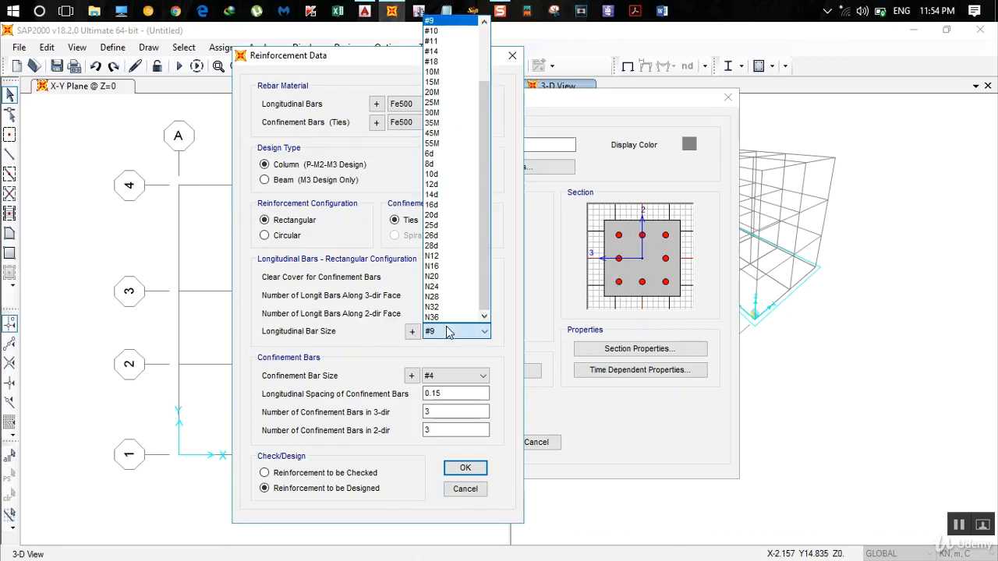
left_click(446, 205)
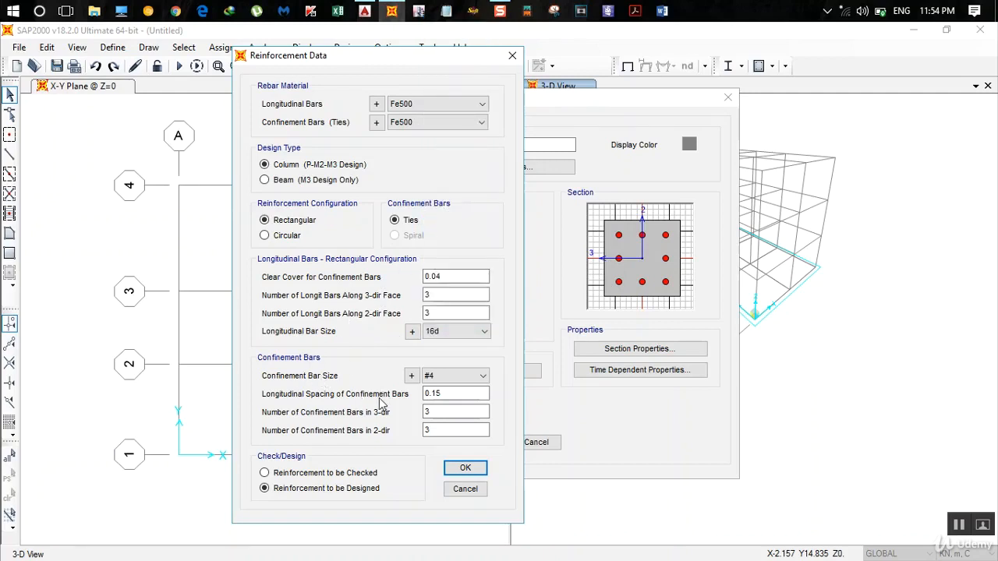
left_click(438, 377)
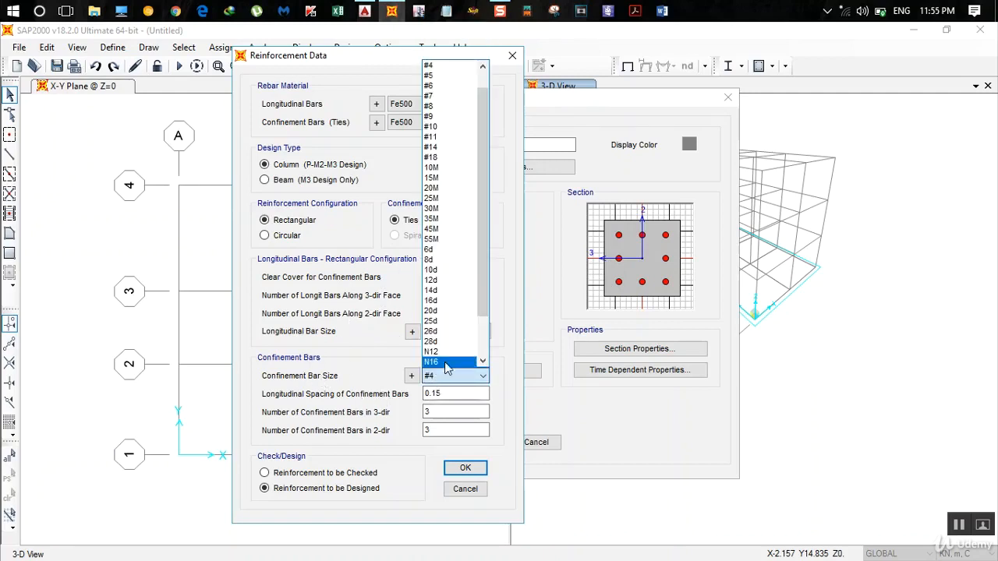
left_click(439, 259)
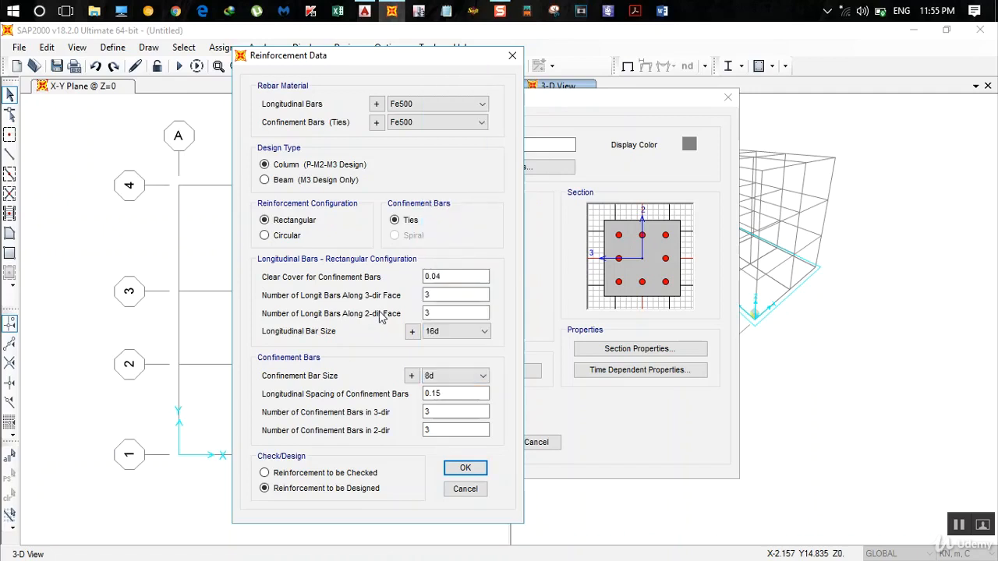
left_click(437, 395)
left_click(466, 469)
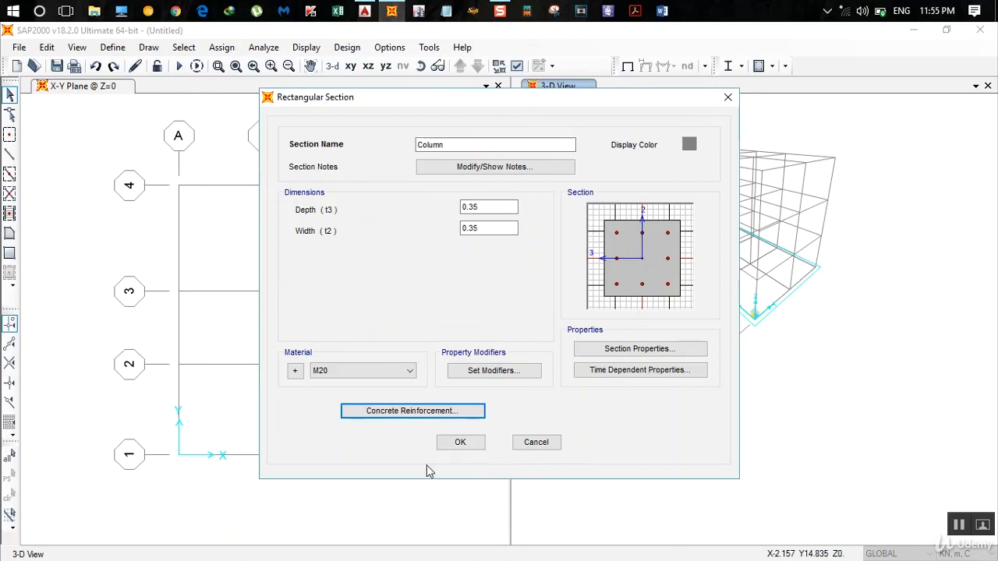
left_click(470, 450)
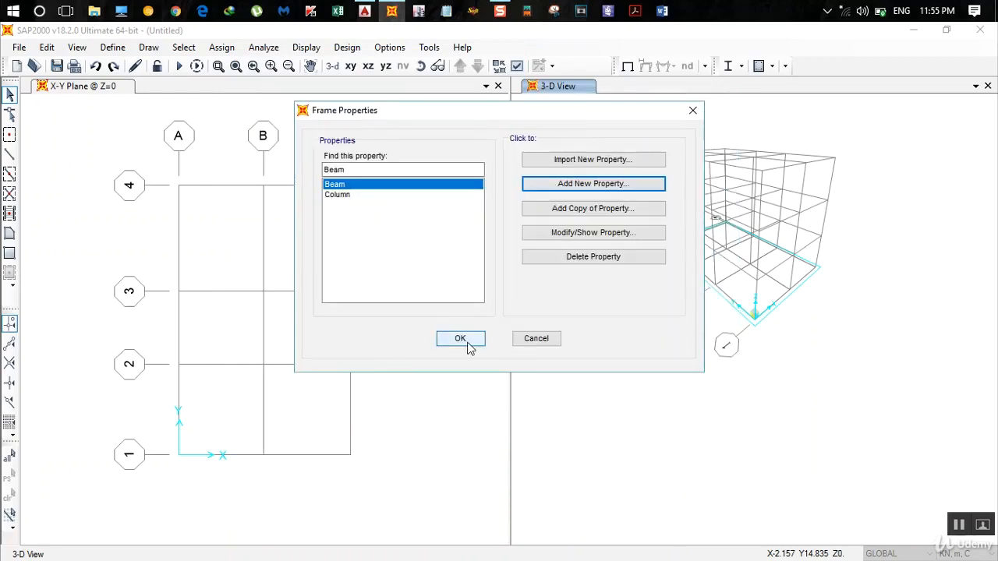
left_click(460, 338)
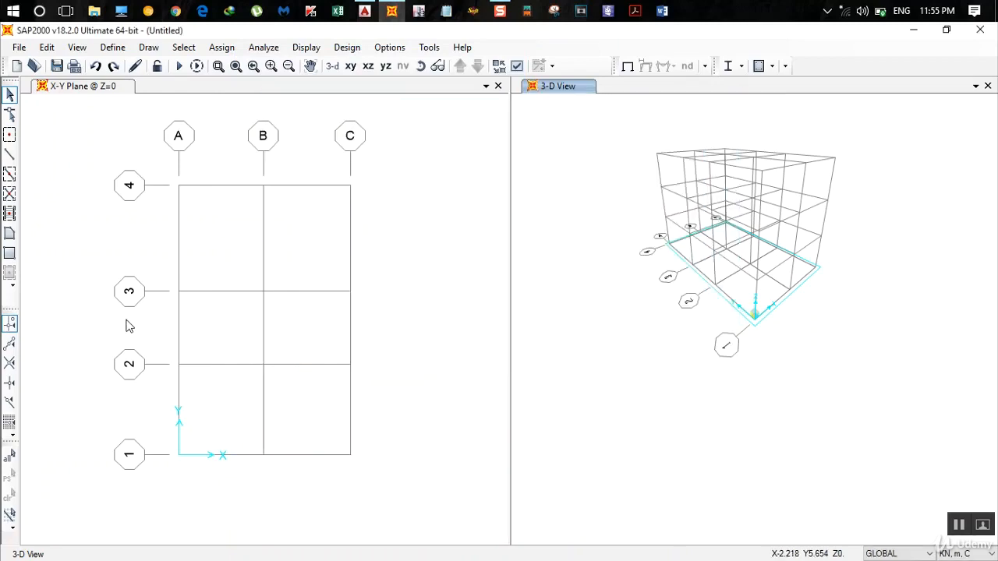
- Add a new thin-shell area section named Slab 130
left_click(112, 48)
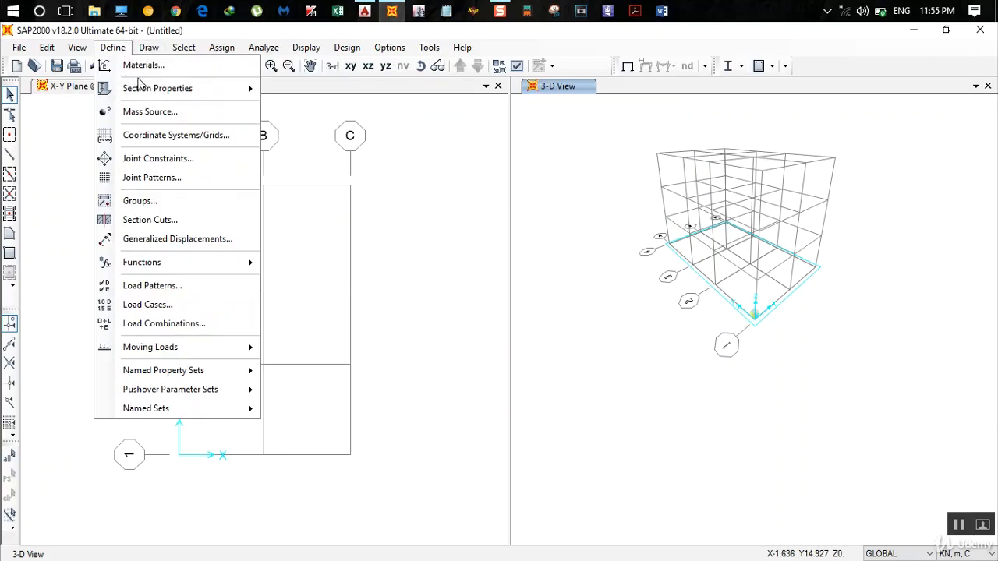
mouse_move(147, 89)
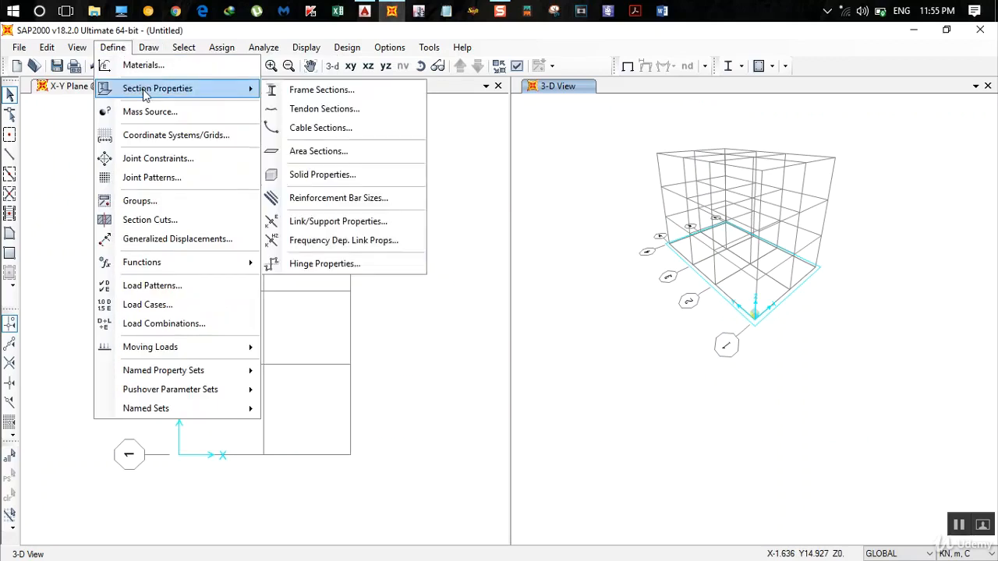
left_click(341, 153)
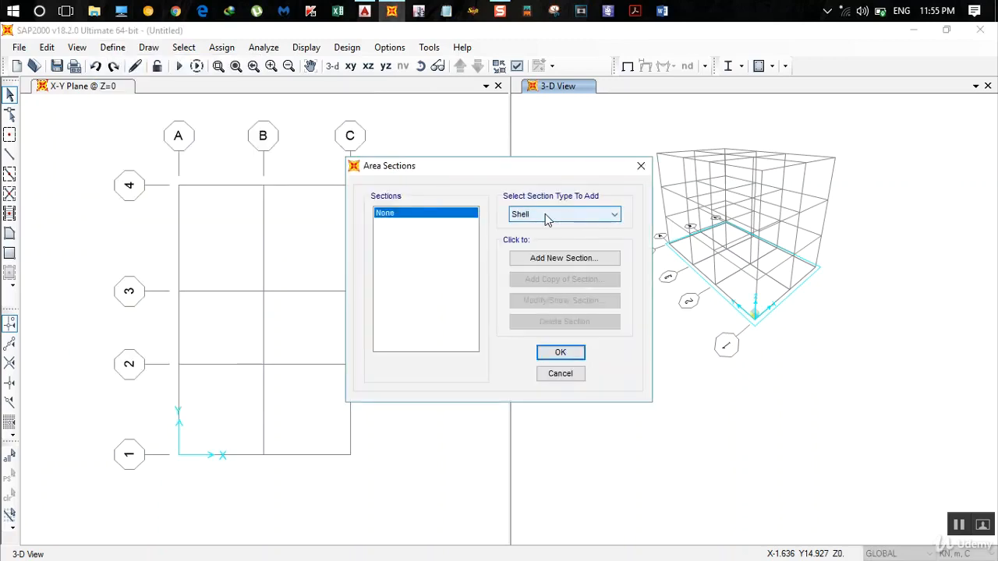
left_click(583, 259)
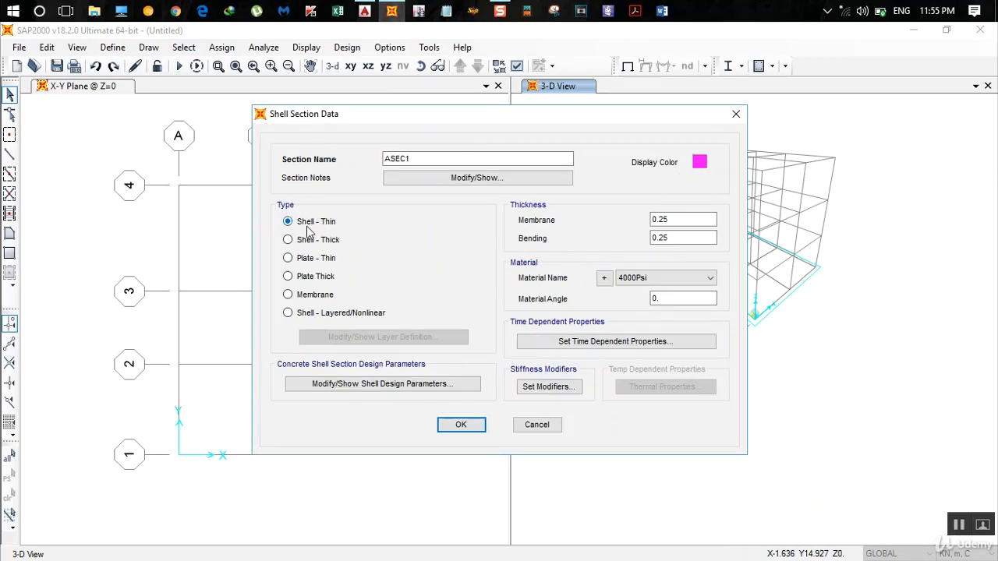
left_click_drag(419, 159, 205, 160)
type("Slab 130")
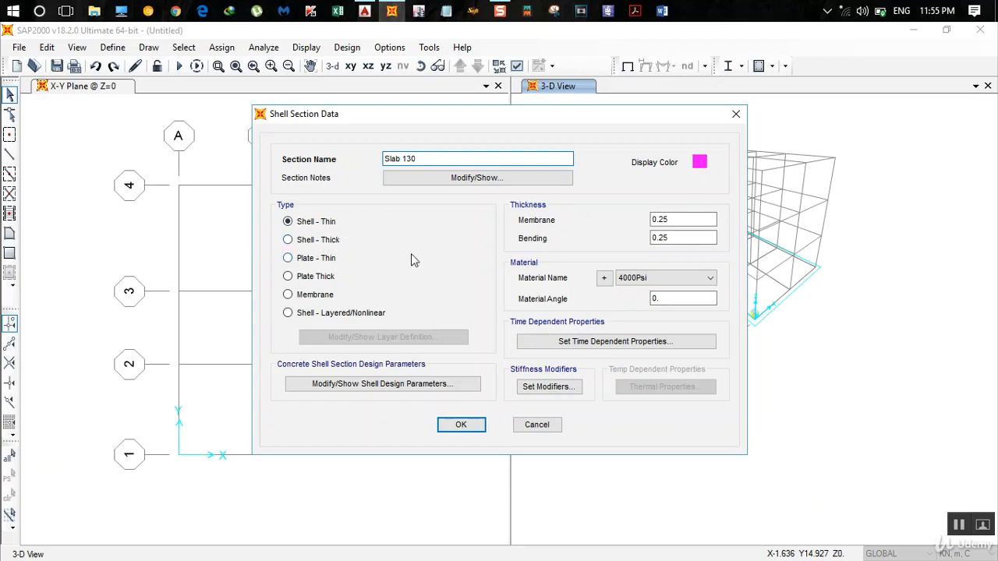
- Set Slab 130's membrane and bending thickness to 0.13 and its material to M20, and accept the area section definitions
double_click(676, 219)
type("0")
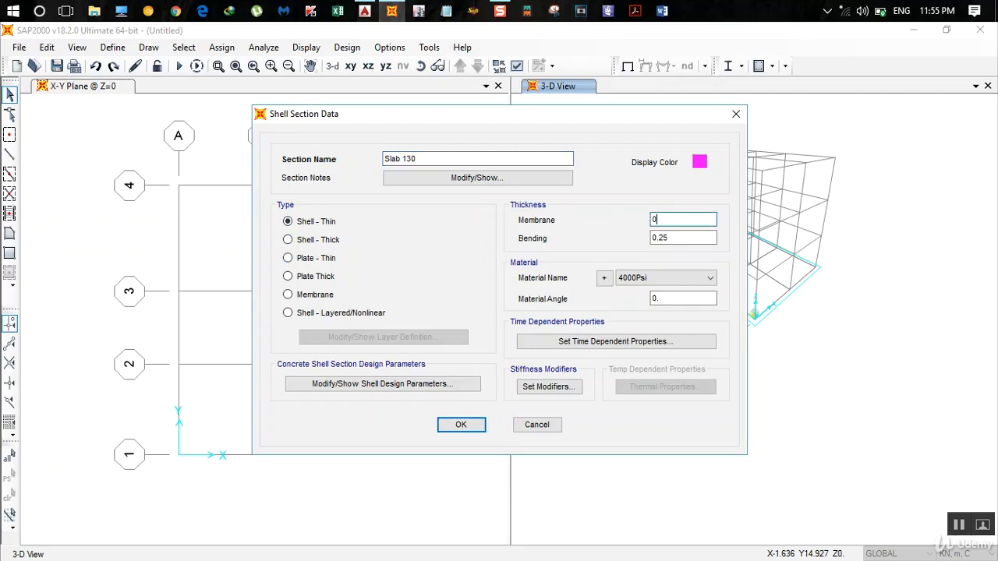
key("Tab")
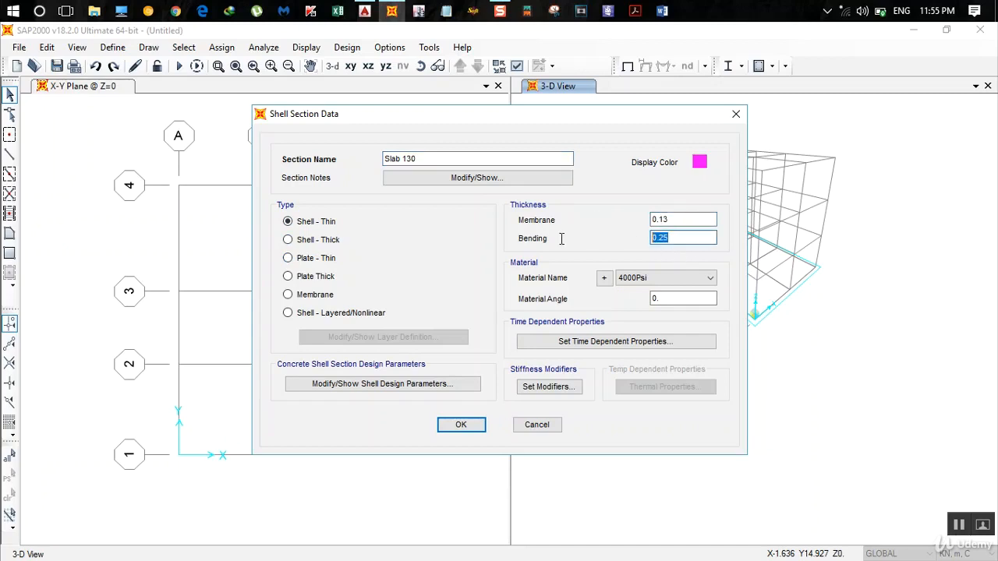
type("0")
left_click(667, 278)
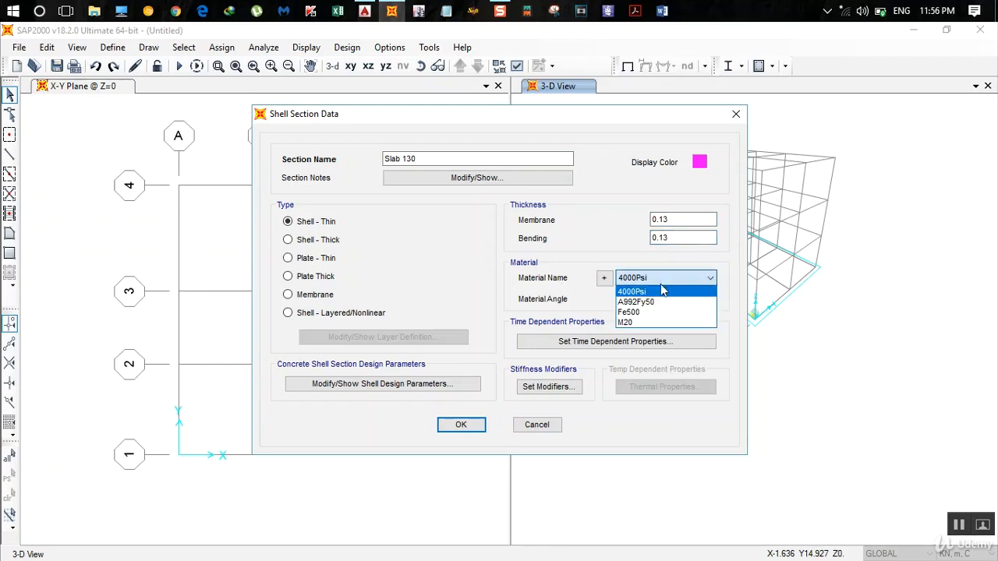
left_click(657, 324)
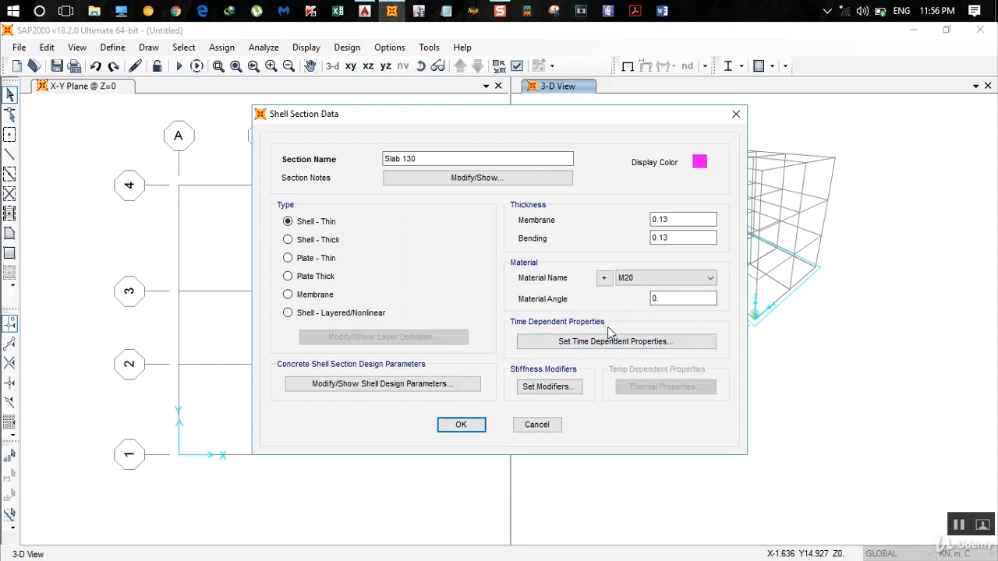
left_click(462, 424)
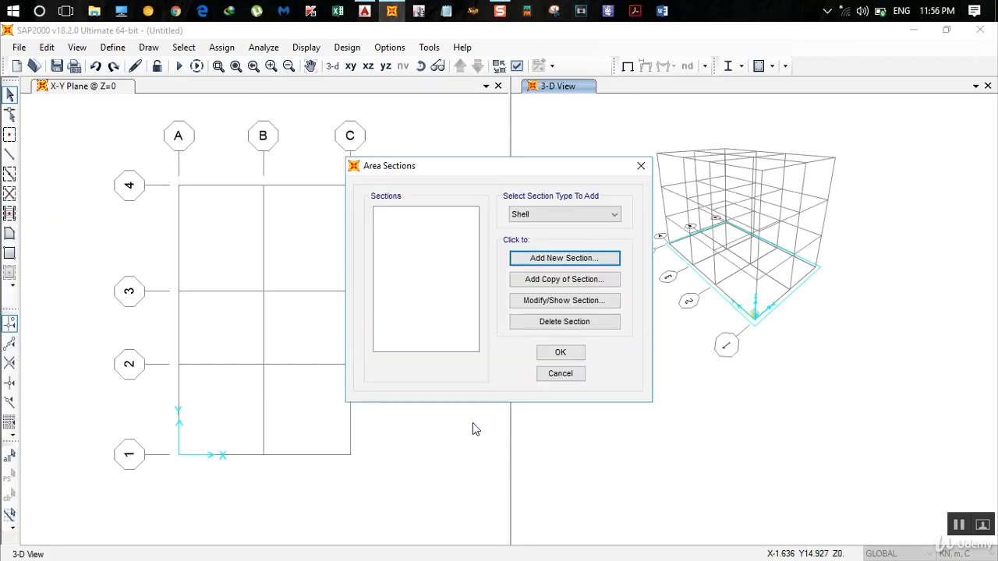
left_click(560, 353)
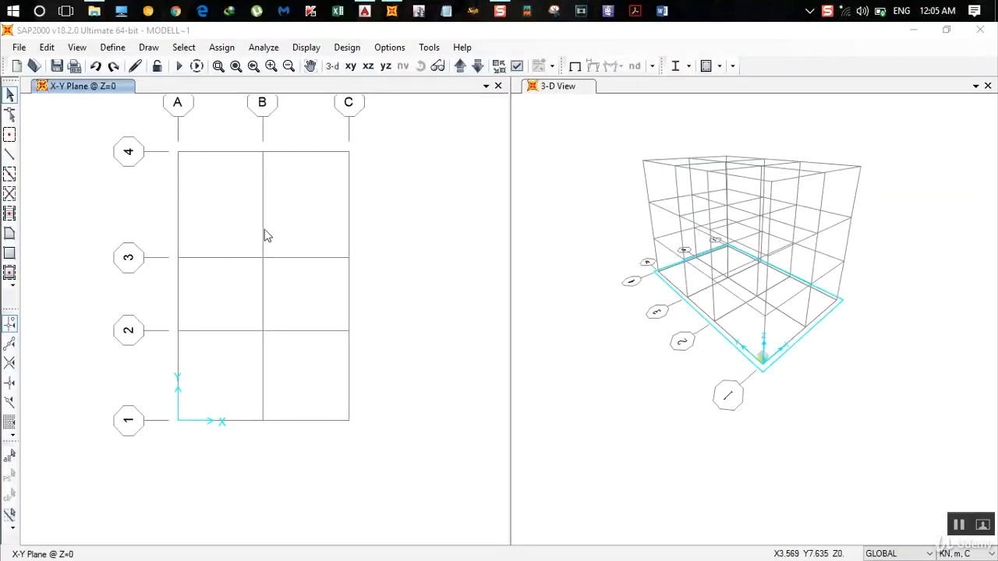
- Switch the plan view to the X-Z elevation at Y=0
left_click(368, 68)
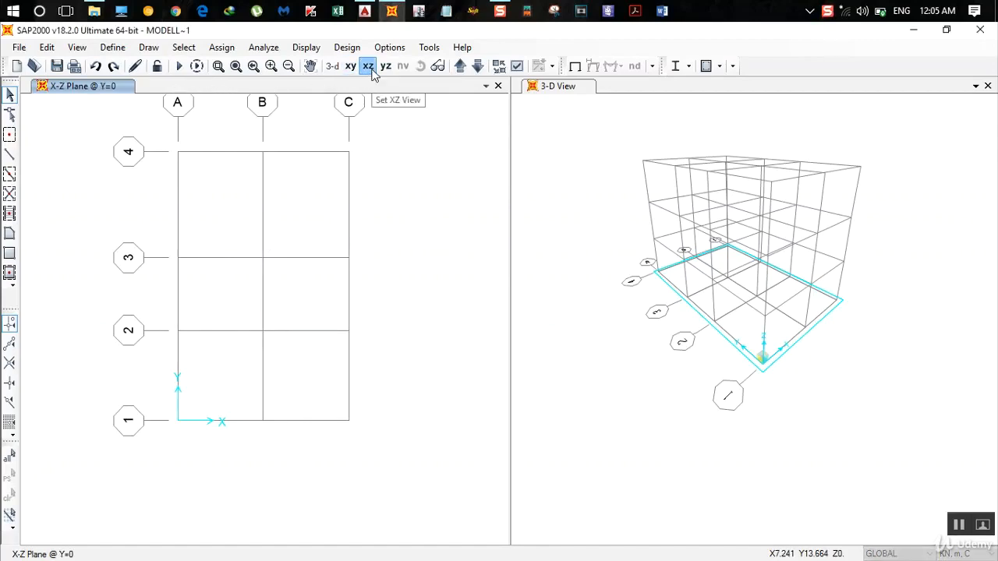
left_click(368, 66)
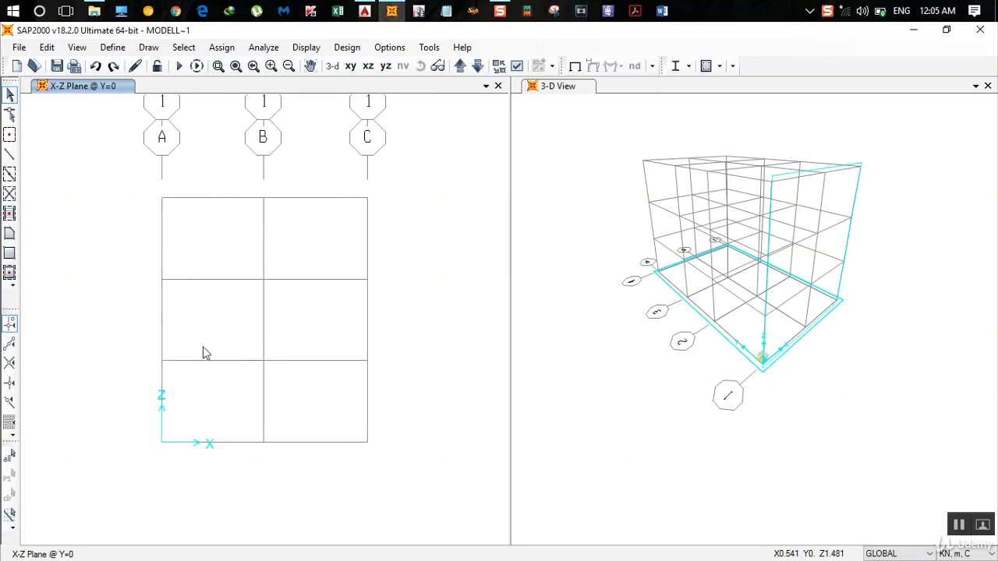
- Switch to AutoCAD and examine the section at X-X, the elevations and the column positions along grid 1 of the floor plans
left_click(366, 10)
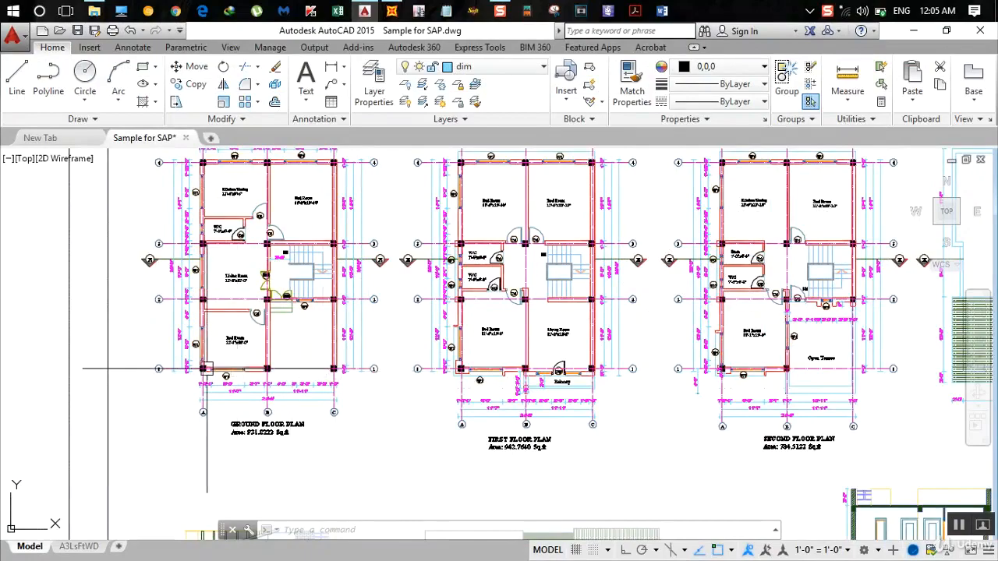
scroll(518, 372, "down", 1)
middle_click_drag(567, 406, 480, 331)
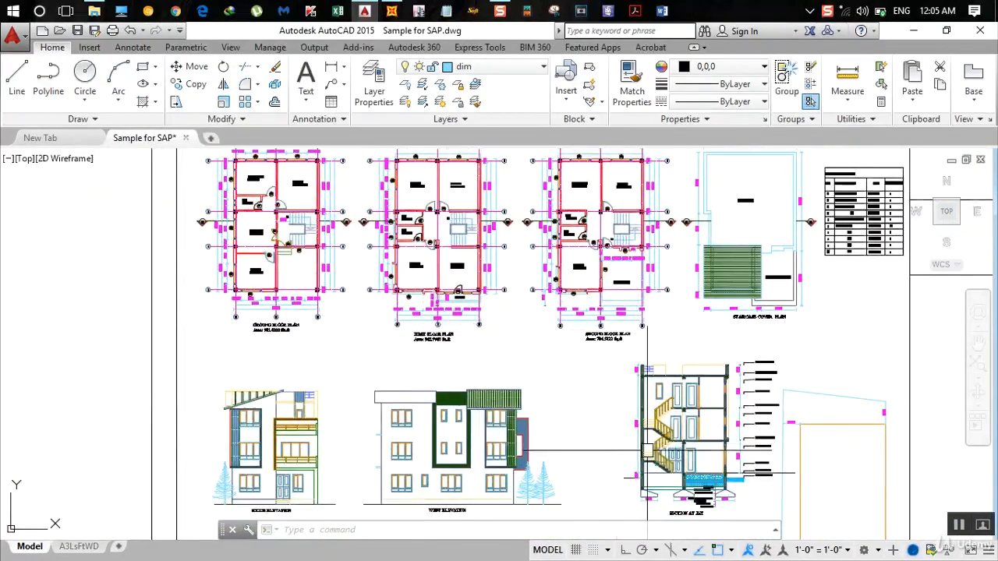
scroll(675, 482, "up", 2)
scroll(701, 480, "up", 2)
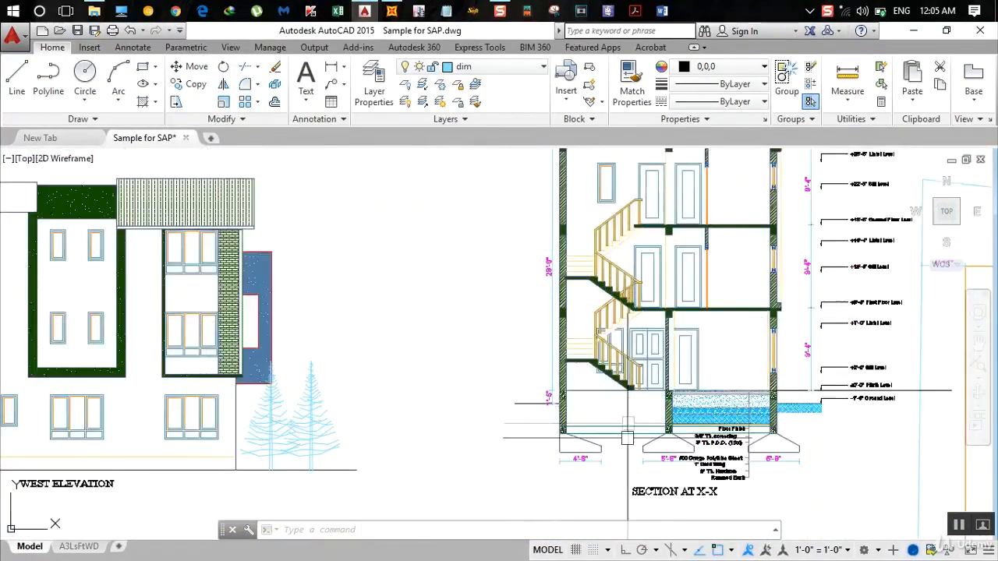
scroll(439, 340, "down", 2)
middle_click_drag(419, 313, 437, 405)
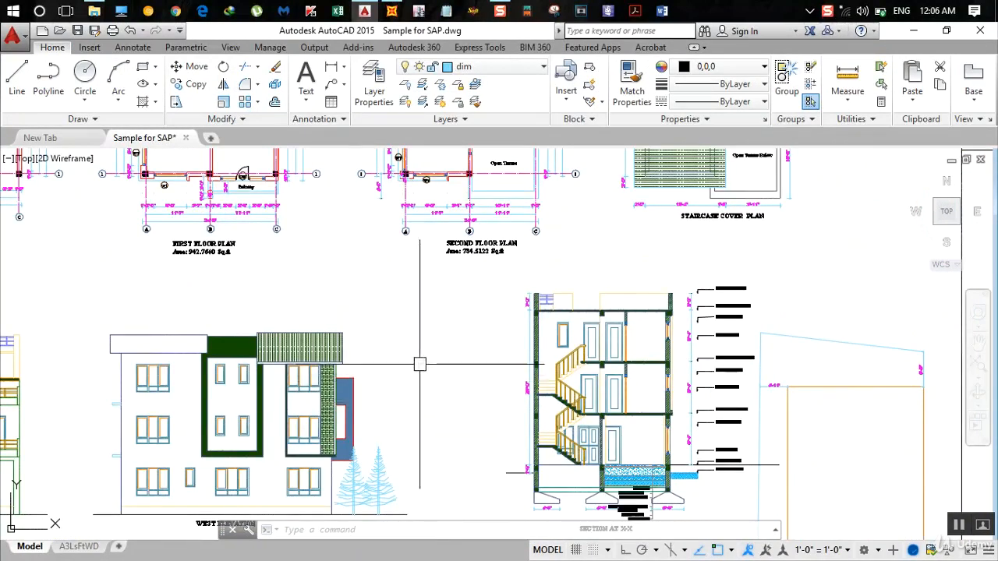
scroll(413, 367, "down", 2)
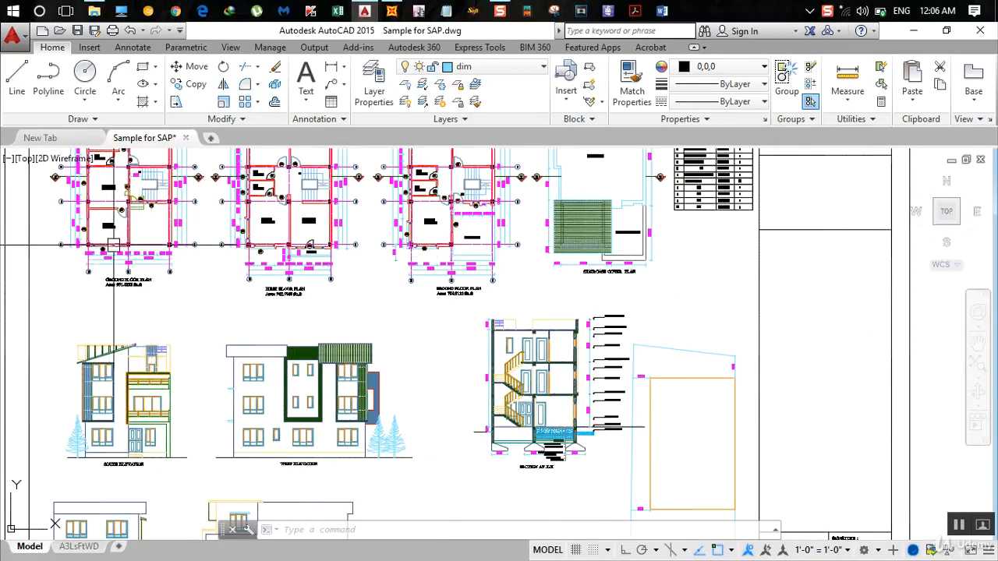
scroll(94, 247, "up", 2)
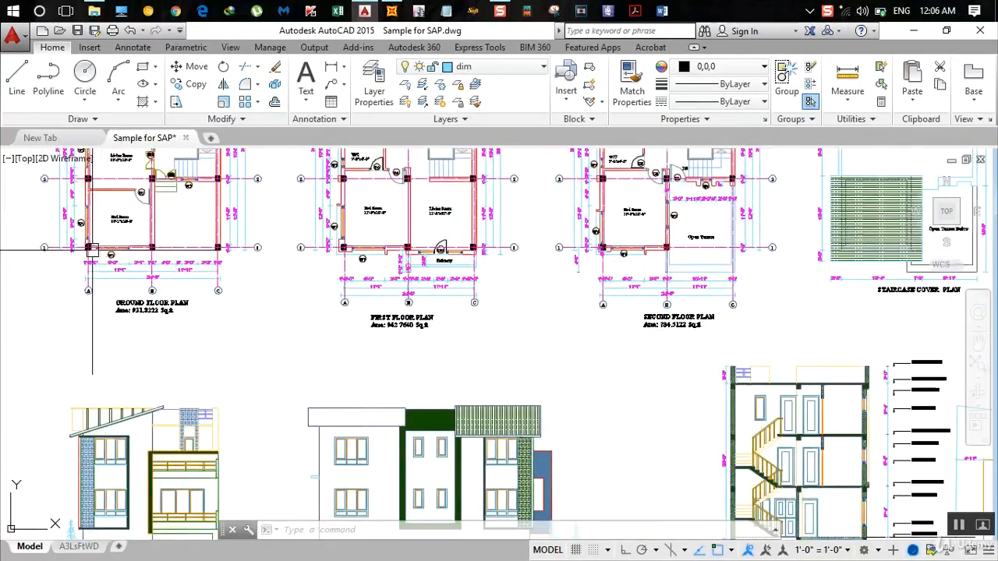
scroll(94, 247, "up", 2)
scroll(94, 247, "down", 2)
scroll(93, 247, "up", 2)
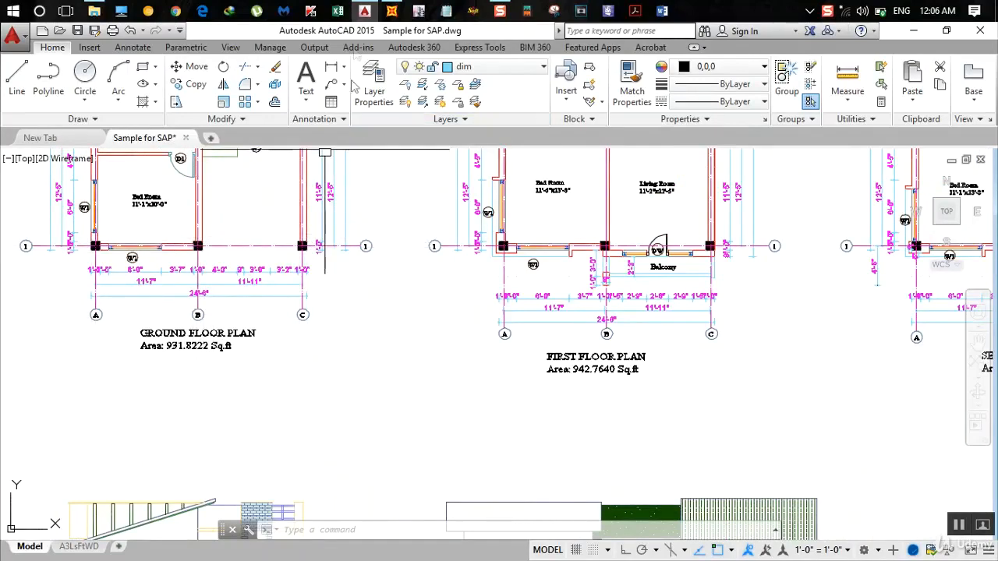
- Return to SAP2000 and start drawing straight frames with the Column section, keeping the object properties clear of the elevation
left_click(391, 10)
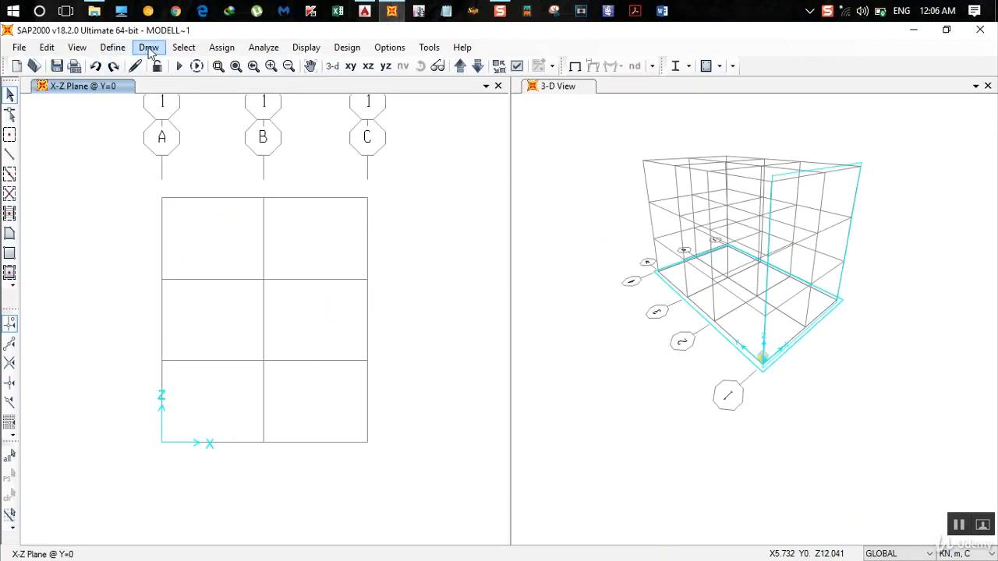
left_click(149, 48)
left_click(152, 49)
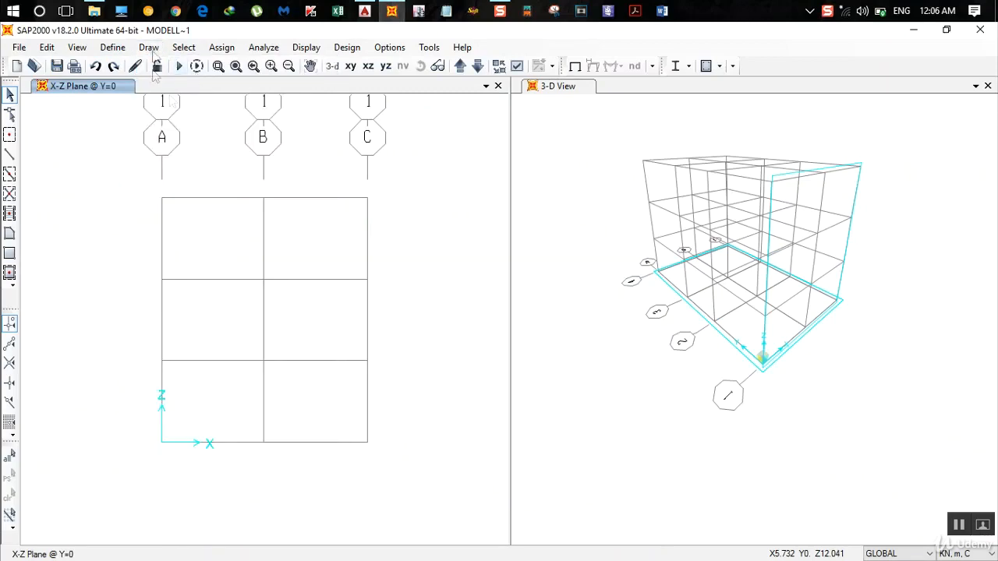
left_click(159, 47)
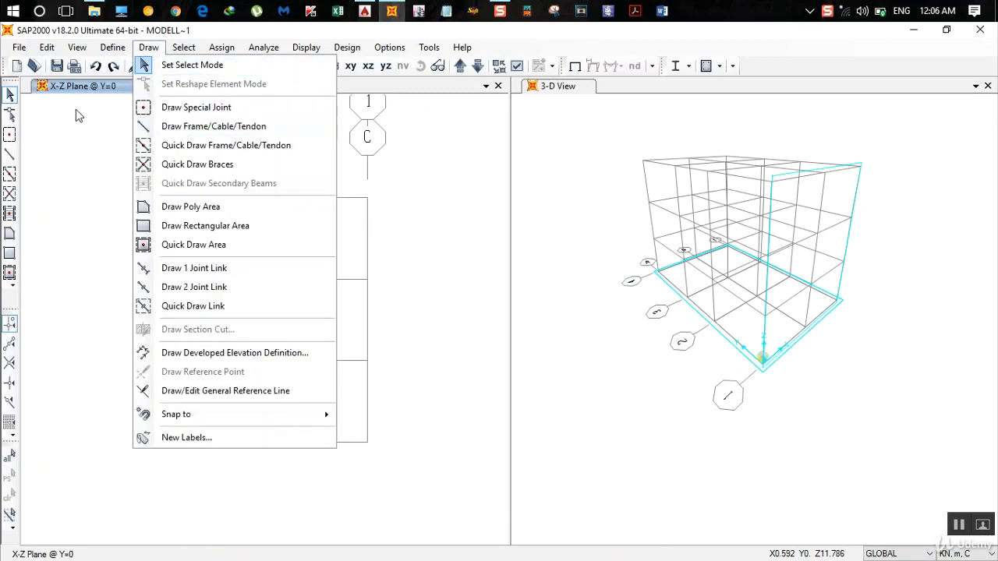
left_click(11, 156)
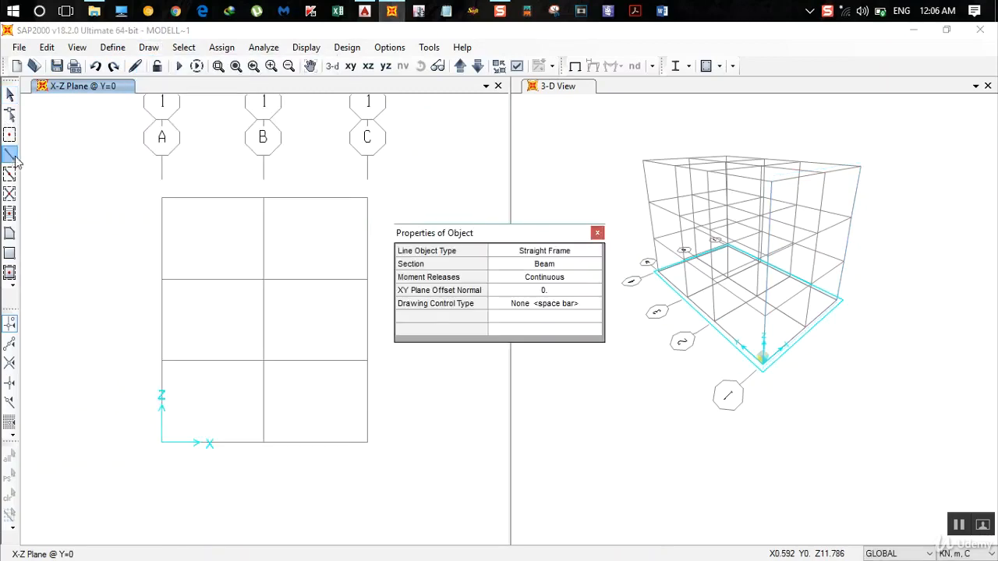
left_click(568, 268)
left_click(568, 270)
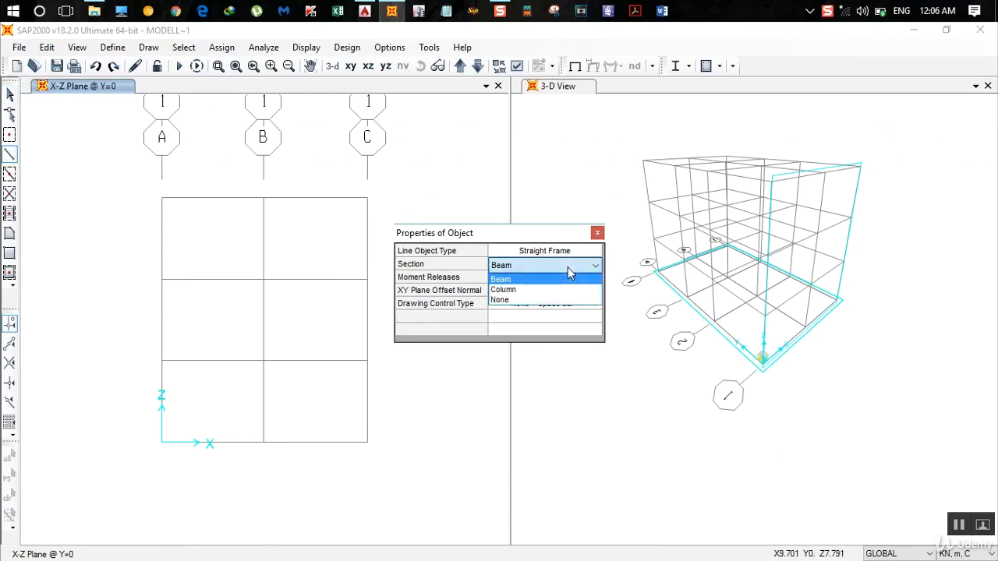
left_click(545, 288)
left_click_drag(546, 235, 648, 234)
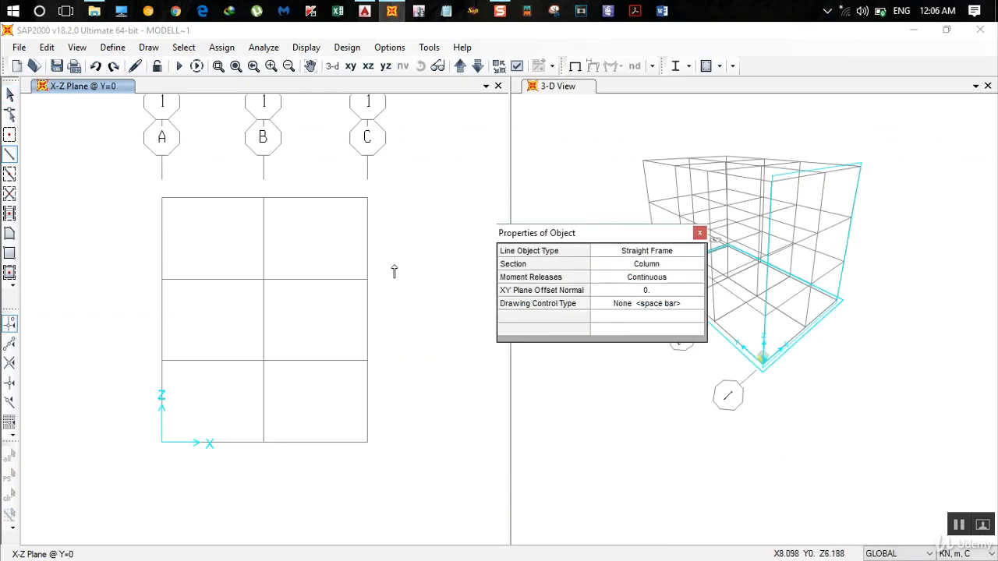
- Draw the lowest-storey columns at grids A, B and C in the Y=0 elevation, from Z=0 to the first floor level
left_click(162, 442)
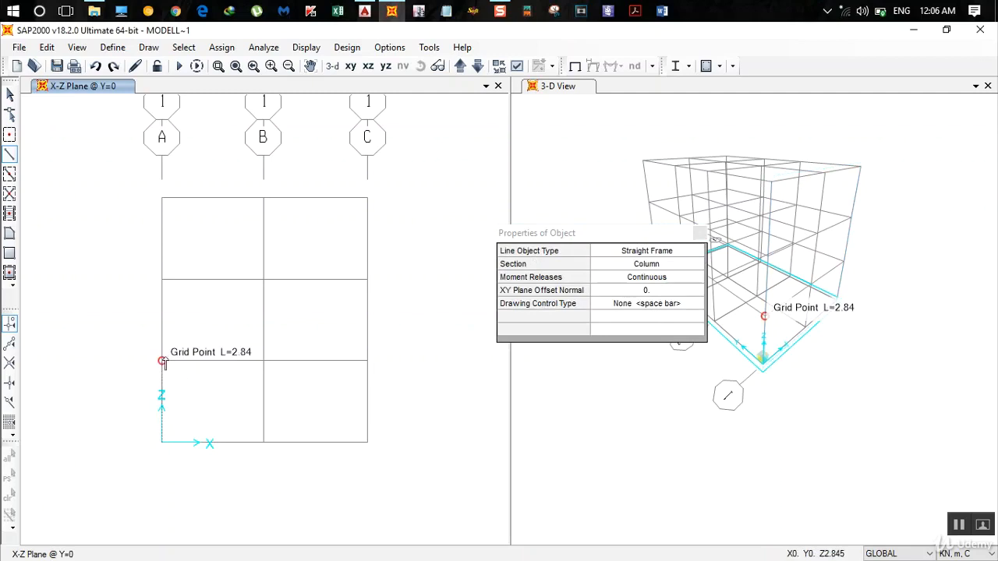
double_click(162, 360)
left_click(262, 442)
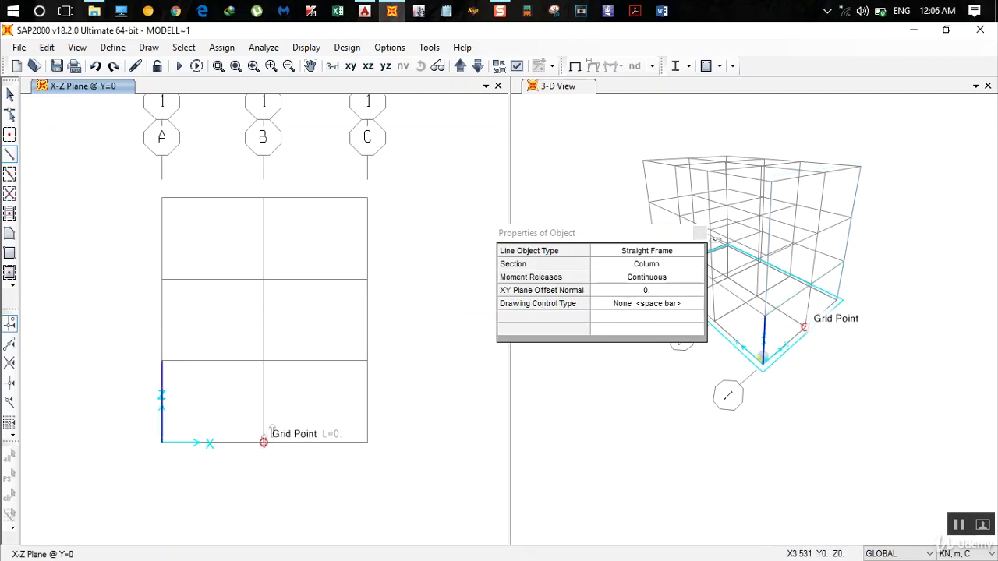
left_click(264, 360)
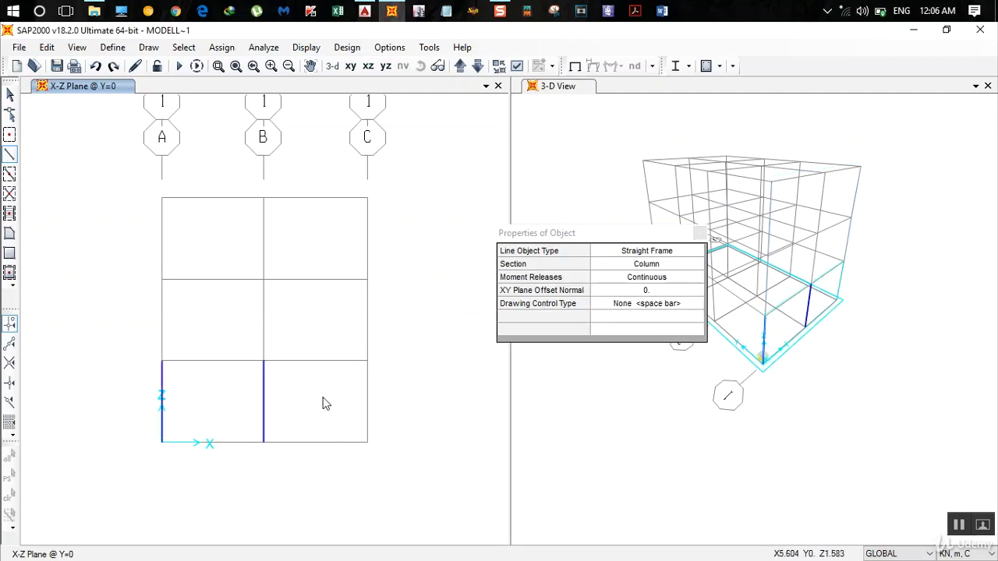
left_click(368, 442)
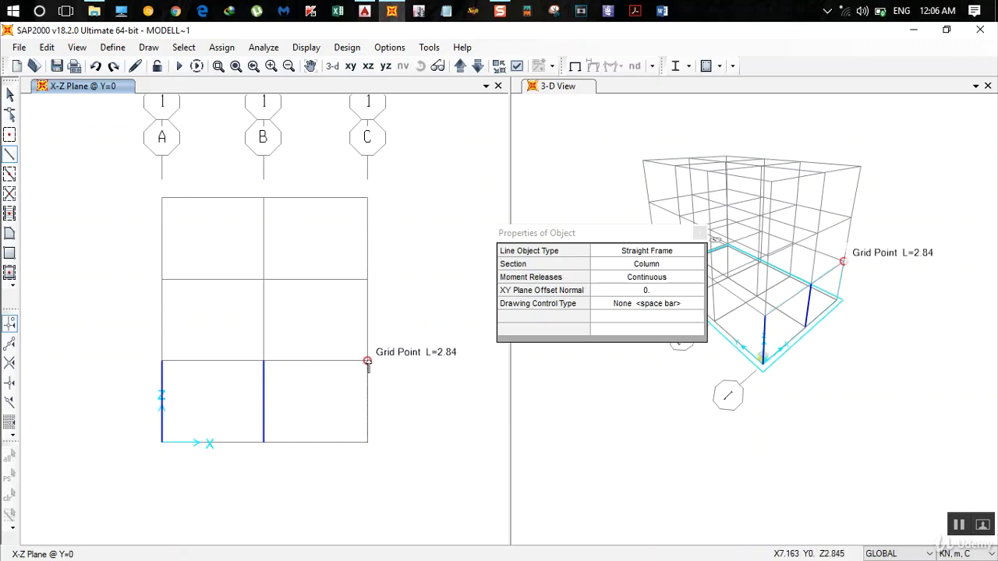
double_click(367, 360)
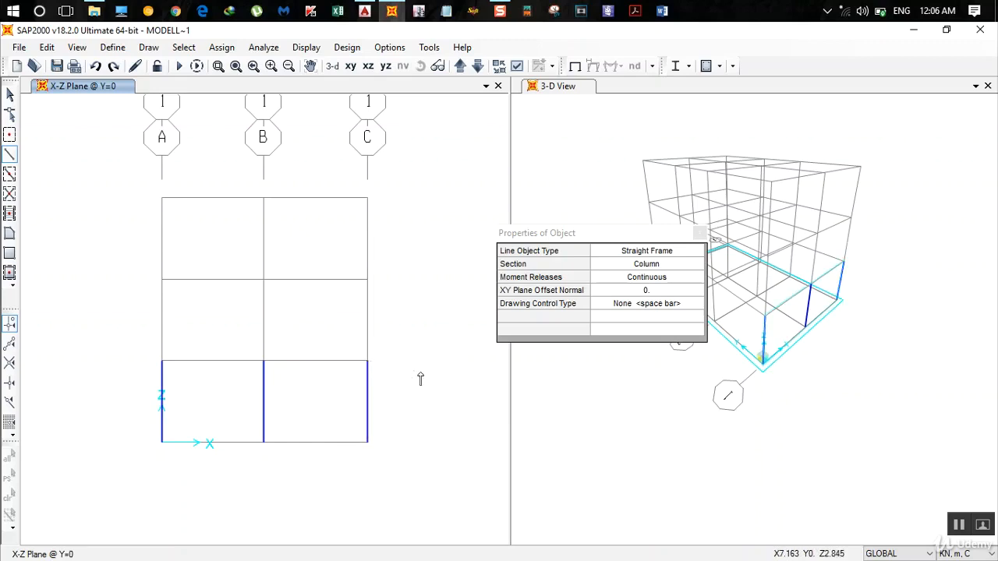
left_click(699, 233)
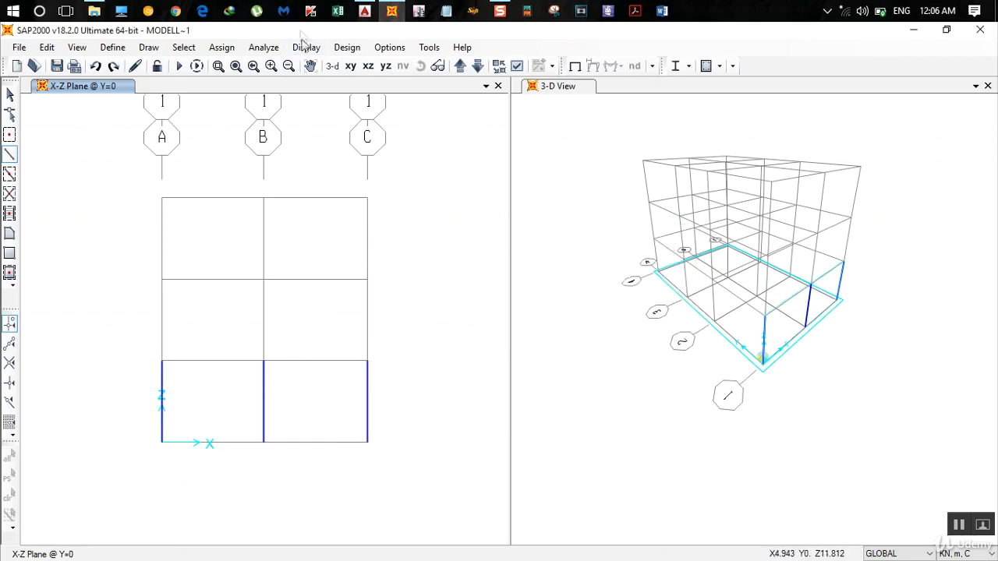
- Check the column layout on the ground floor plan in AutoCAD, and return to SAP2000
left_click(364, 11)
mouse_move(137, 318)
middle_mouse_down()
mouse_move(187, 296)
mouse_move(246, 399)
middle_mouse_up()
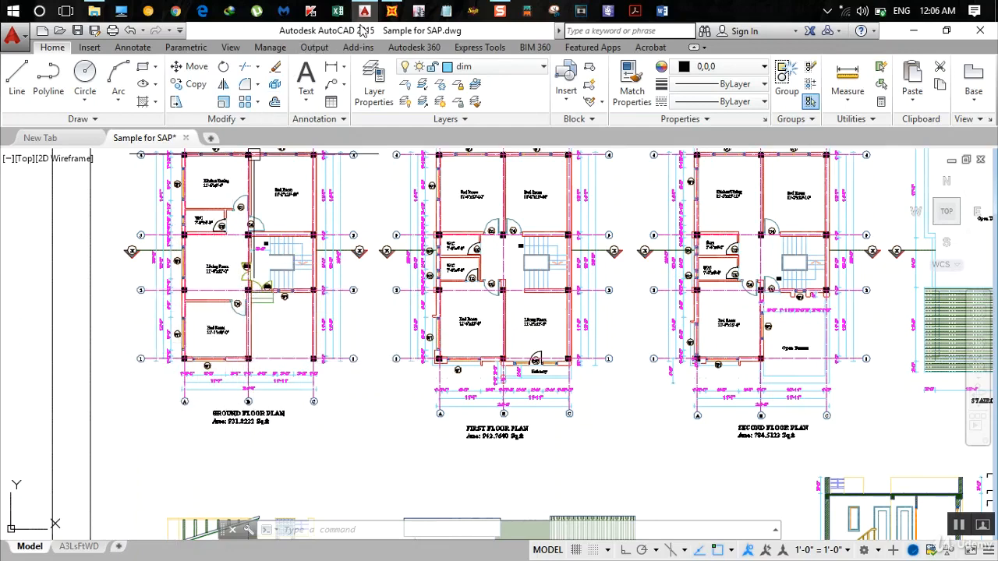
left_click(391, 11)
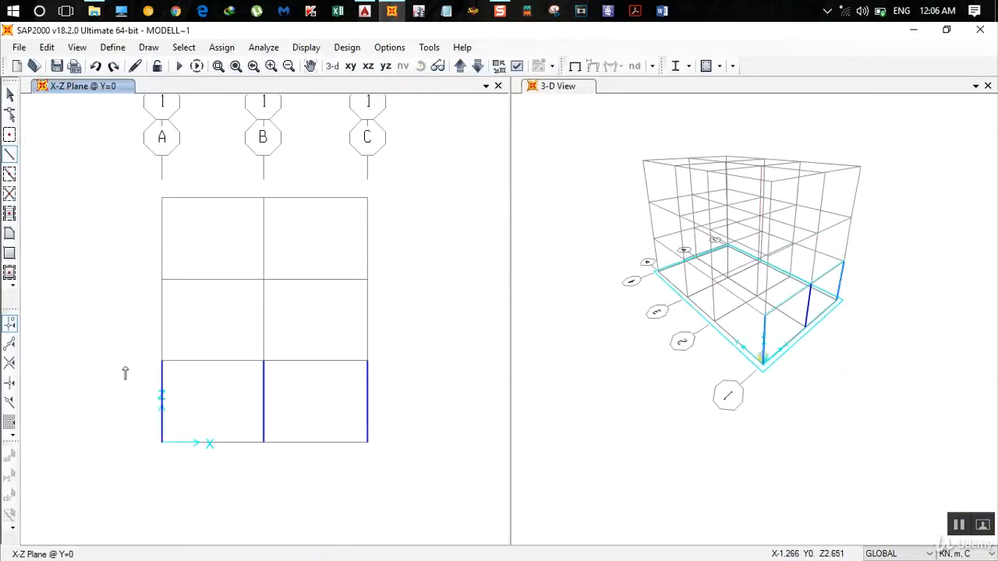
- Select the three lowest-storey columns in the Y=0 elevation and check the spacing between grids 1 and 2 on the AutoCAD ground floor plan
key("Escape")
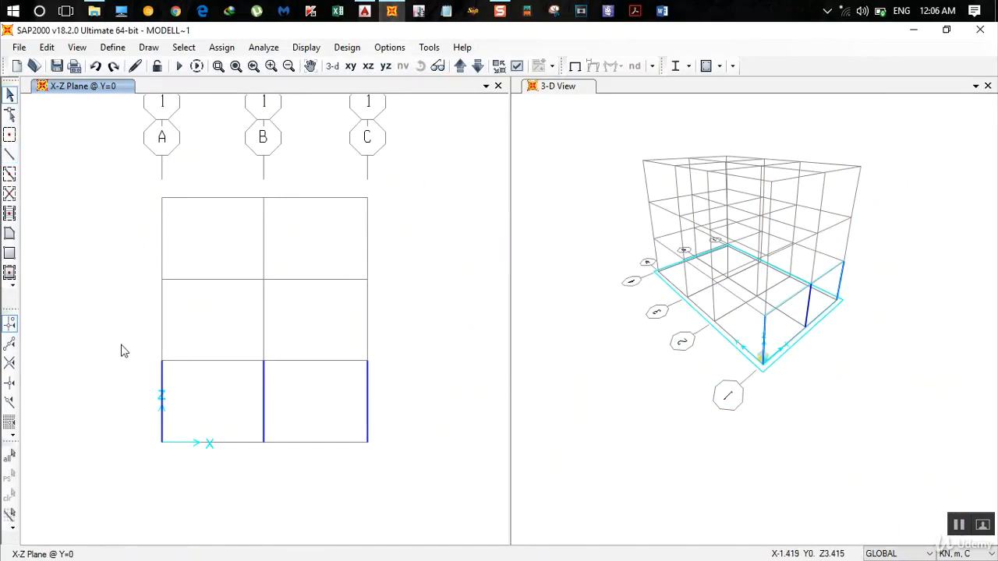
left_click_drag(114, 329, 428, 518)
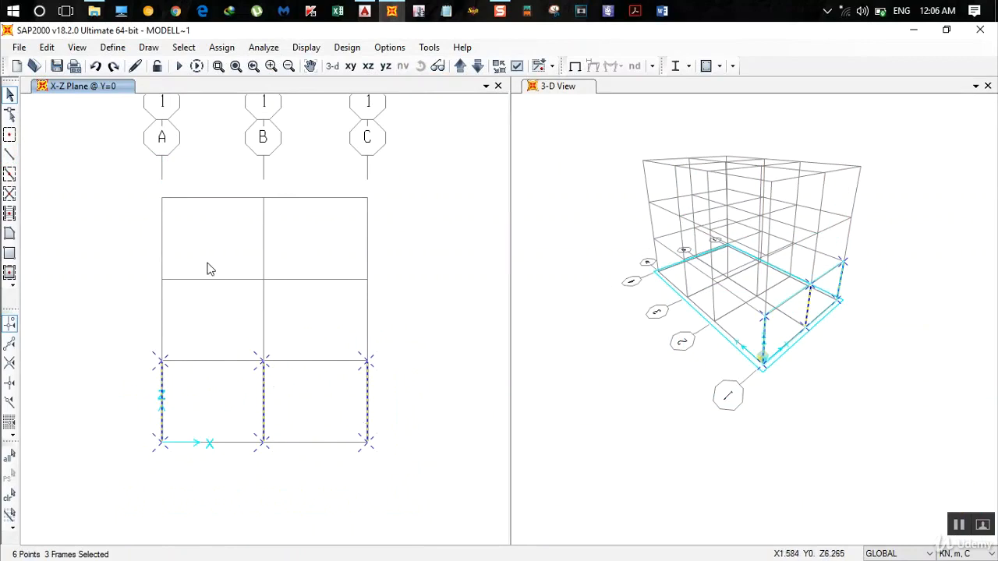
left_click(50, 46)
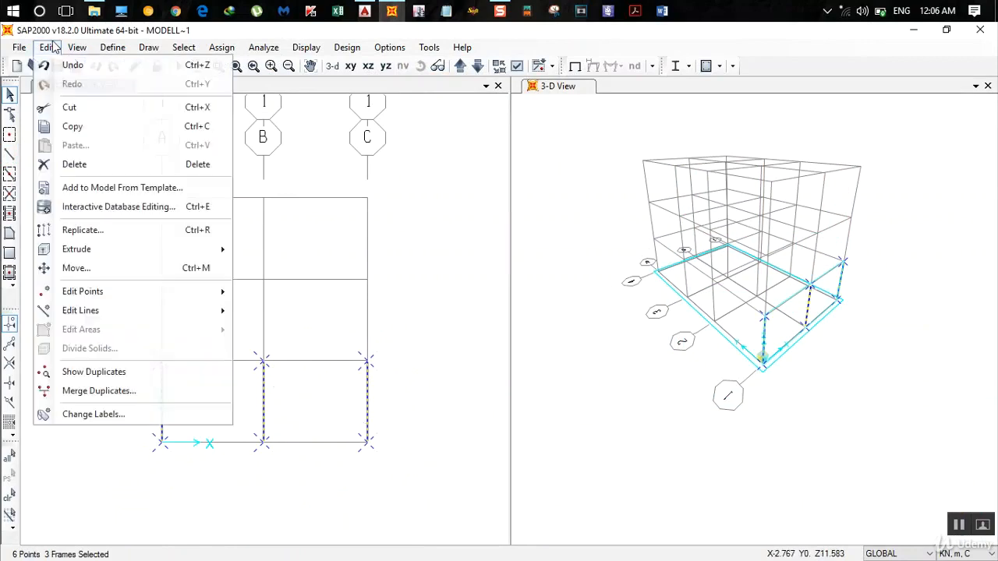
left_click(136, 234)
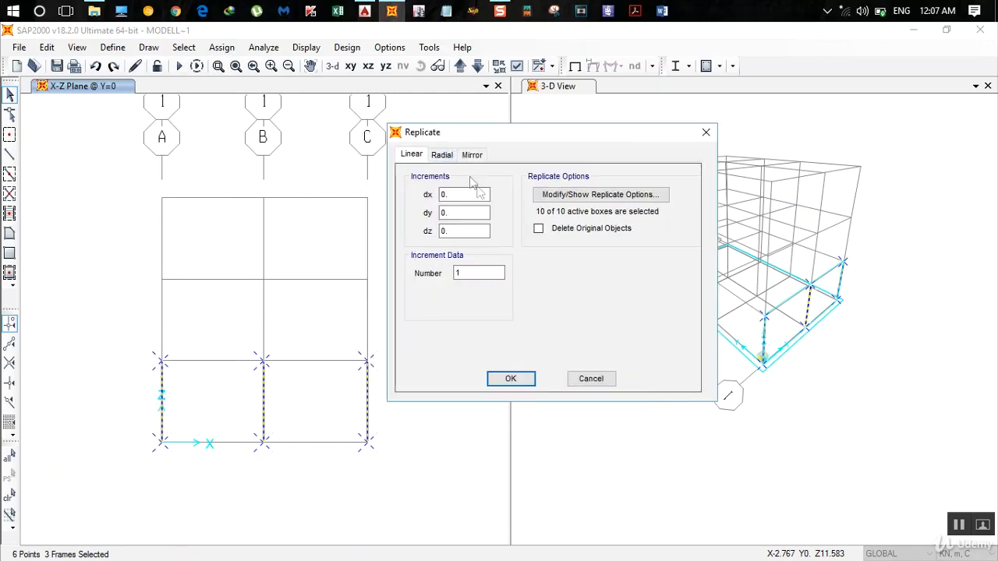
left_click(364, 11)
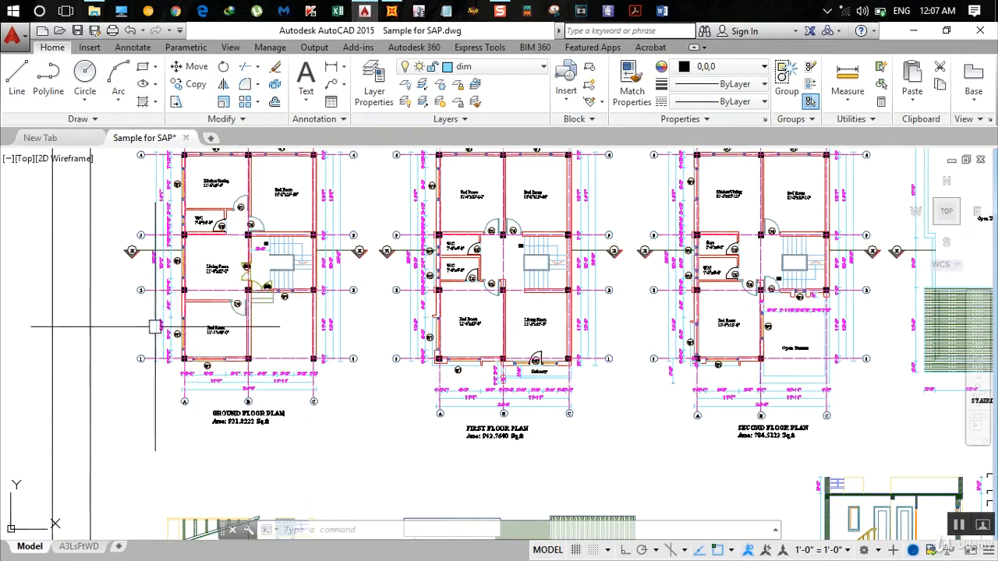
scroll(157, 335, "up", 3)
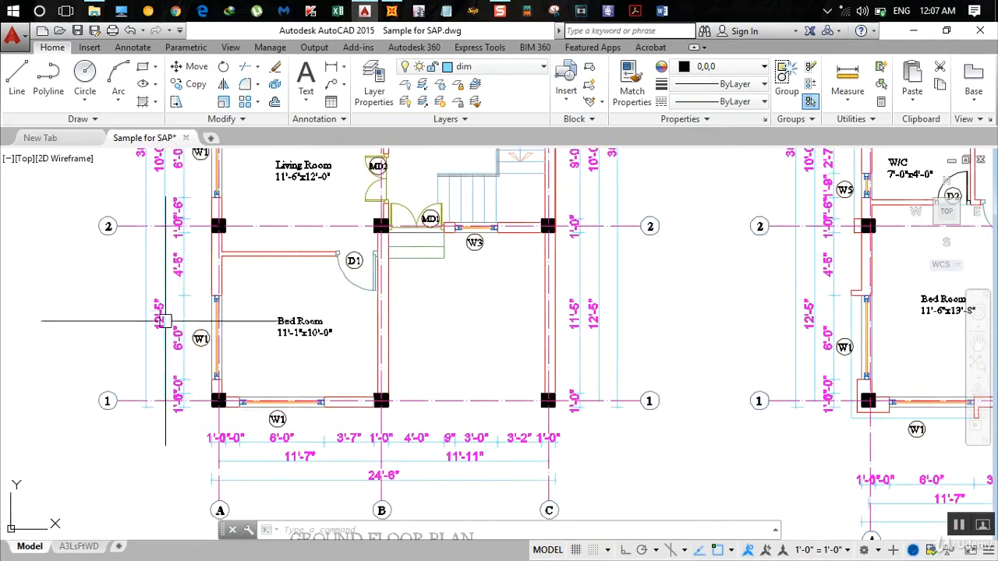
left_click(391, 10)
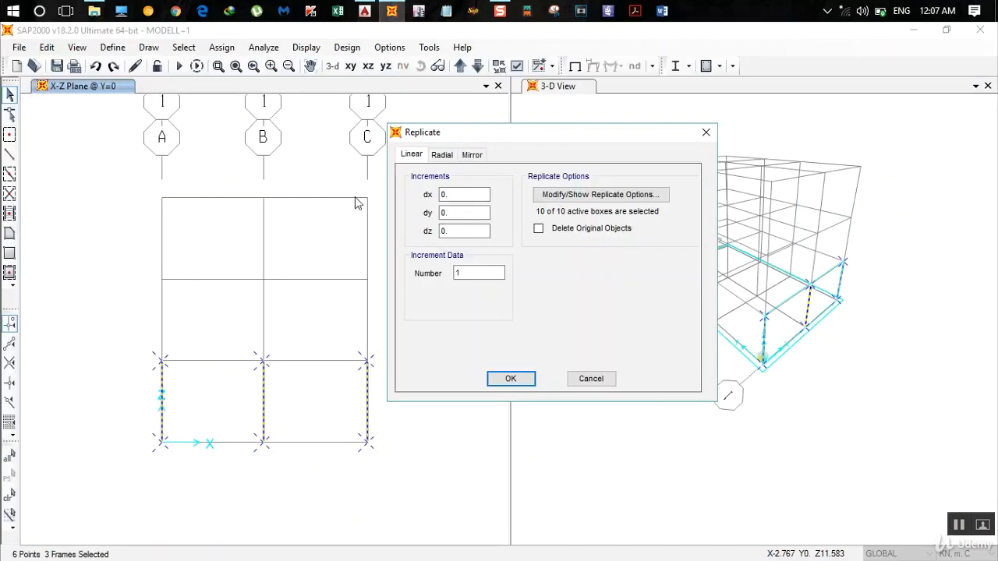
- Close the replication settings without applying them and set the model units to Kip, ft, F
double_click(458, 216)
left_click(590, 379)
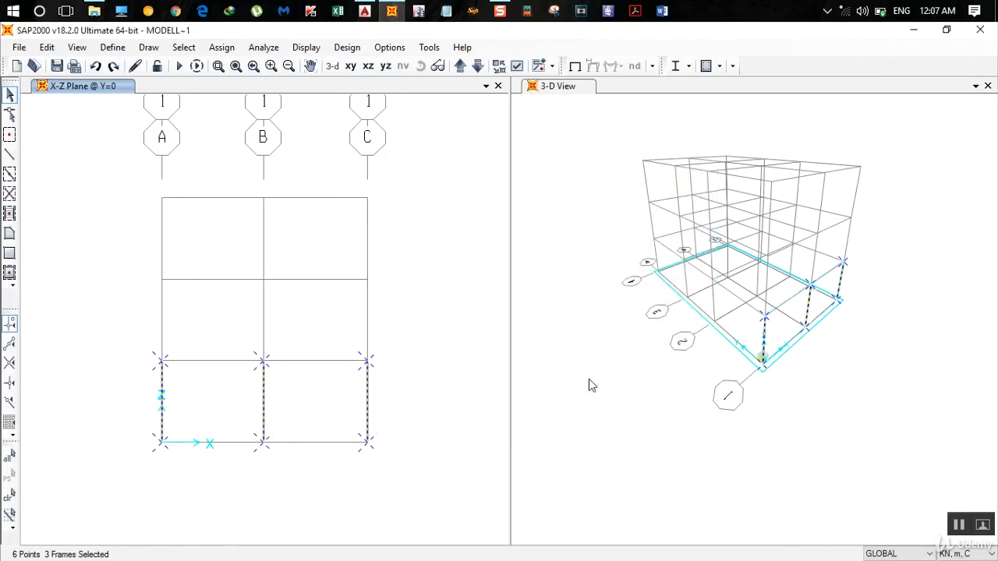
left_click(966, 554)
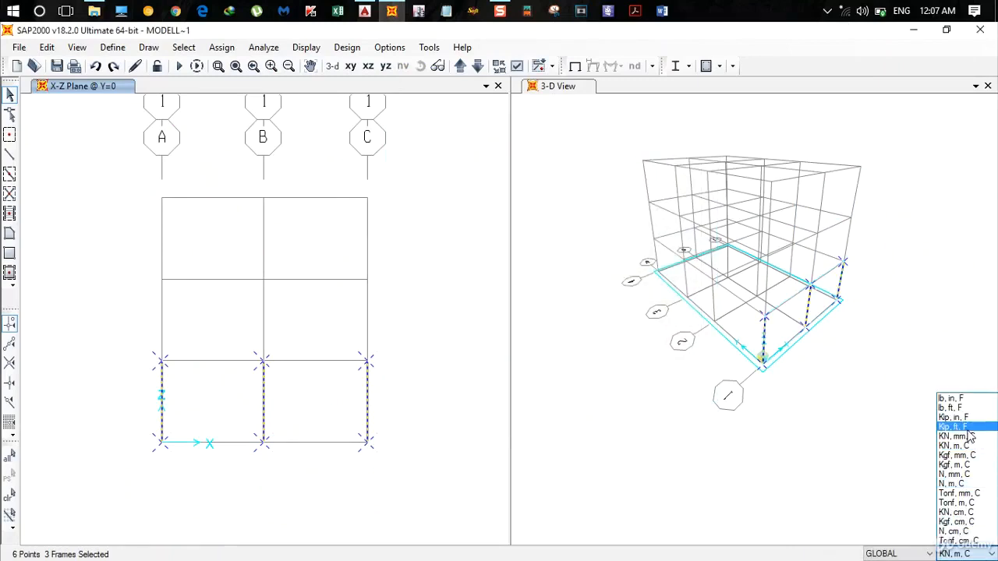
left_click(967, 431)
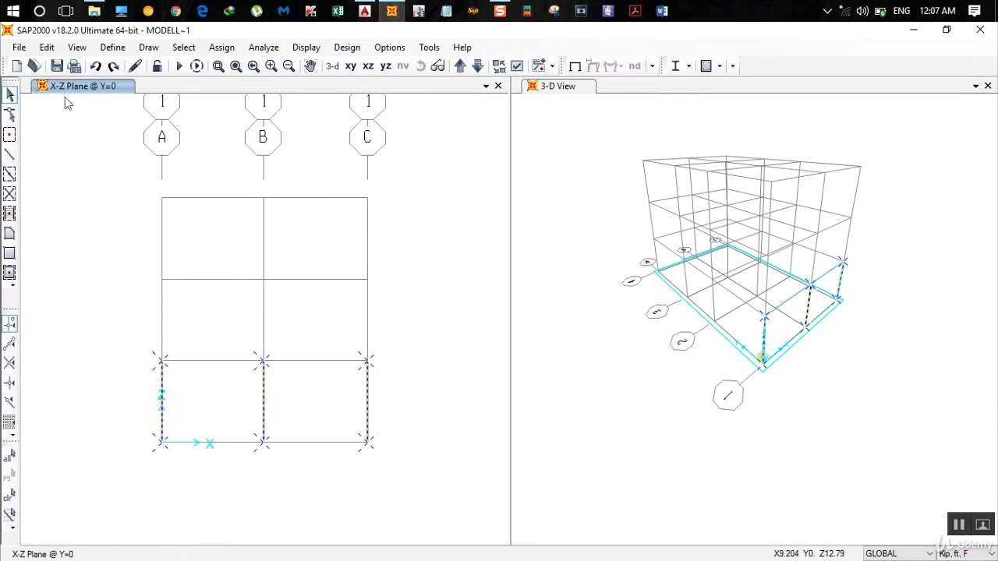
- Replicate the selected grid 1 columns linearly with a dy increment of 12+5/12 ft and a number of 1
left_click(47, 46)
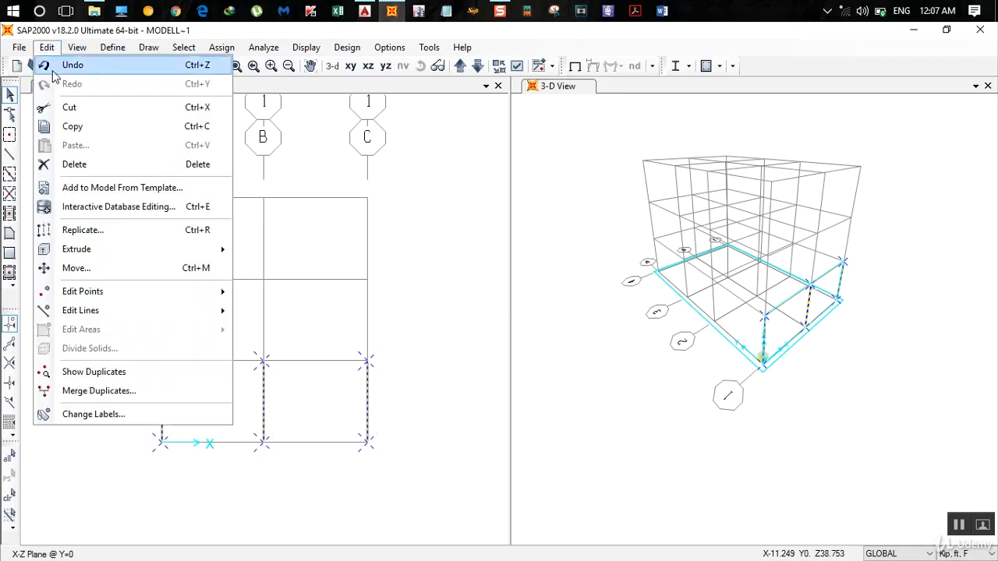
left_click(203, 236)
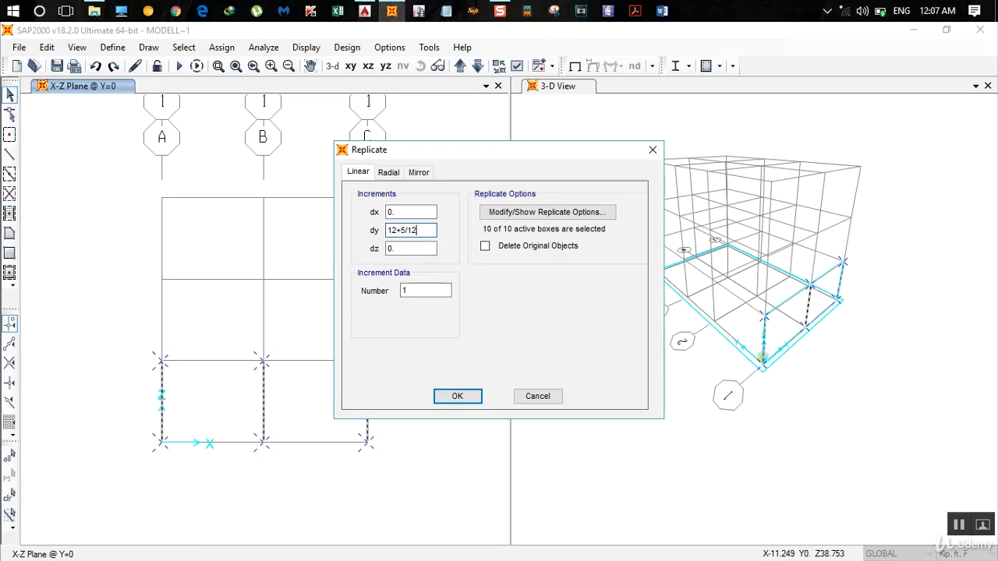
key("Return")
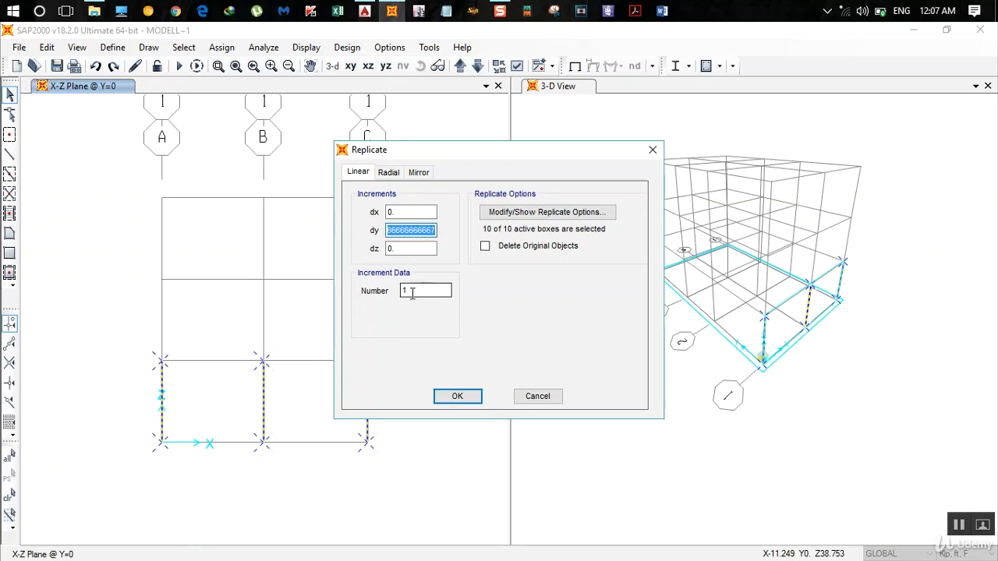
left_click(457, 396)
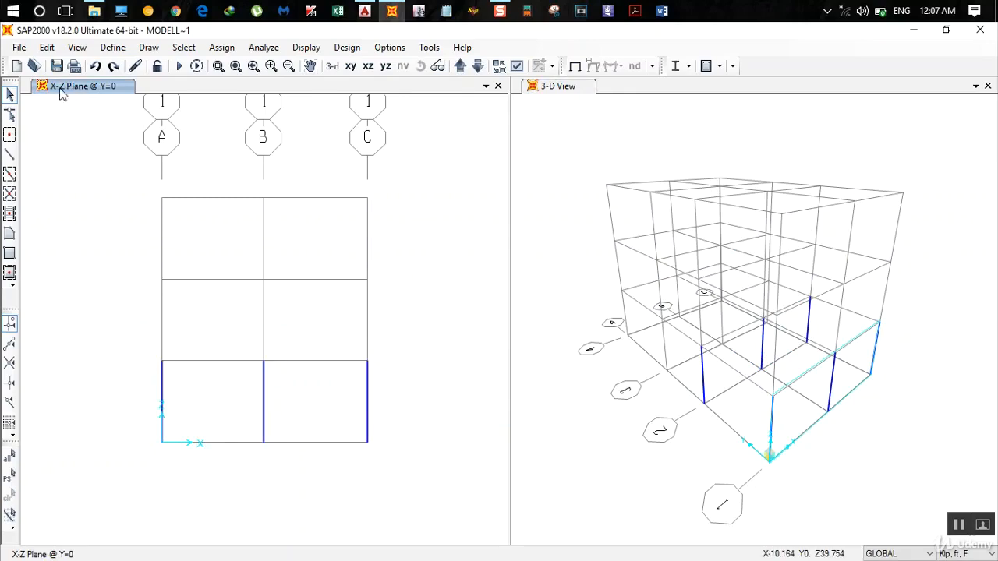
- Switch to AutoCAD, examine the column grid spacings beyond grid 2 on the floor plans, and return to SAP2000
left_click(364, 11)
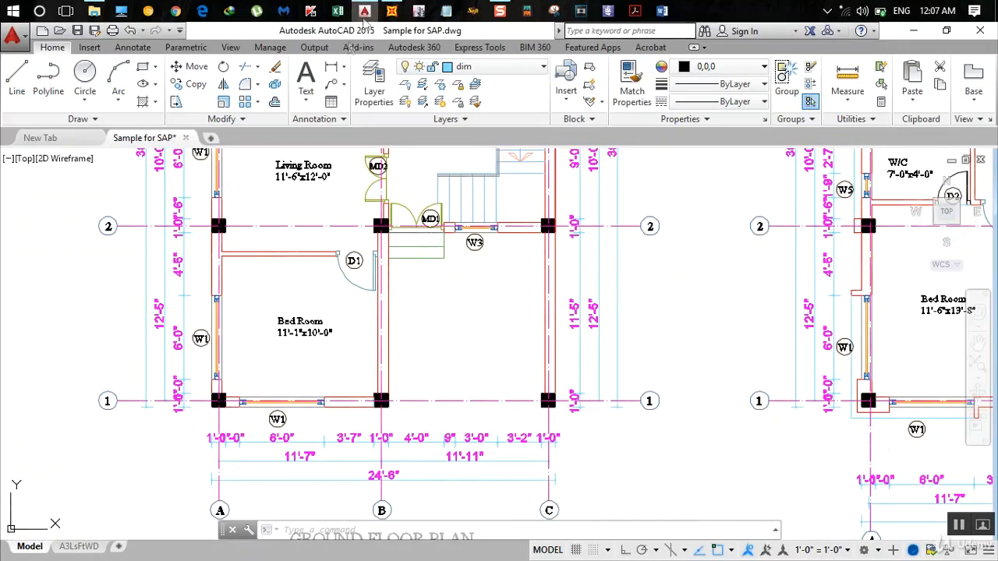
scroll(220, 393, "down", 2)
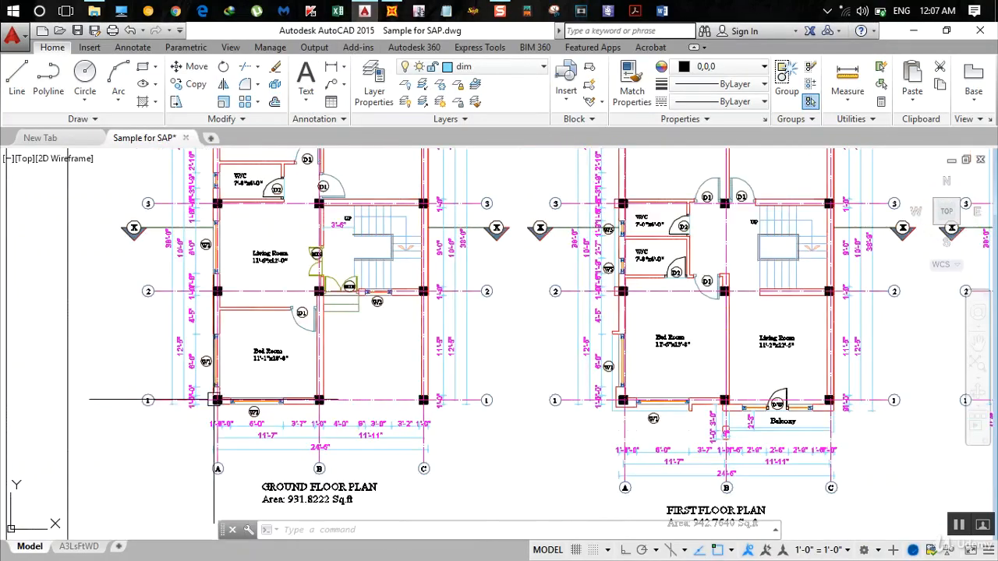
scroll(224, 388, "down", 3)
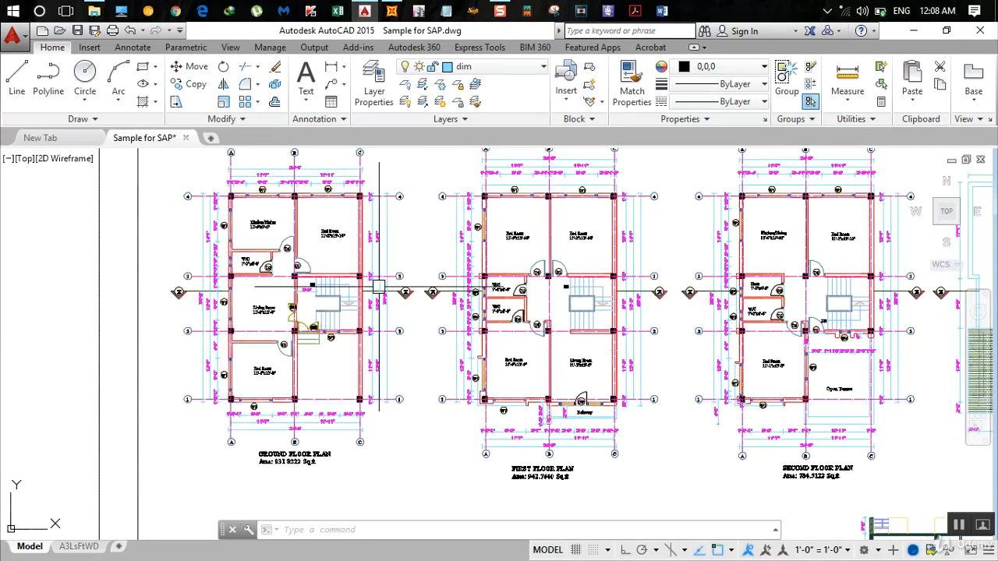
left_click(391, 11)
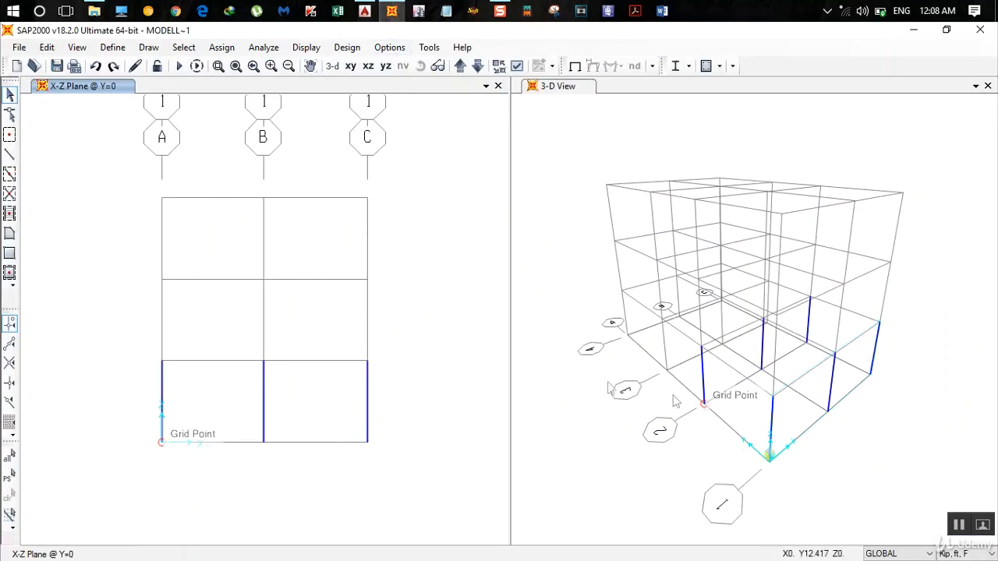
- Select the three lowest-storey columns in the grid 2 elevation and replicate them linearly once with a dy increment of 10 ft
left_click(461, 68)
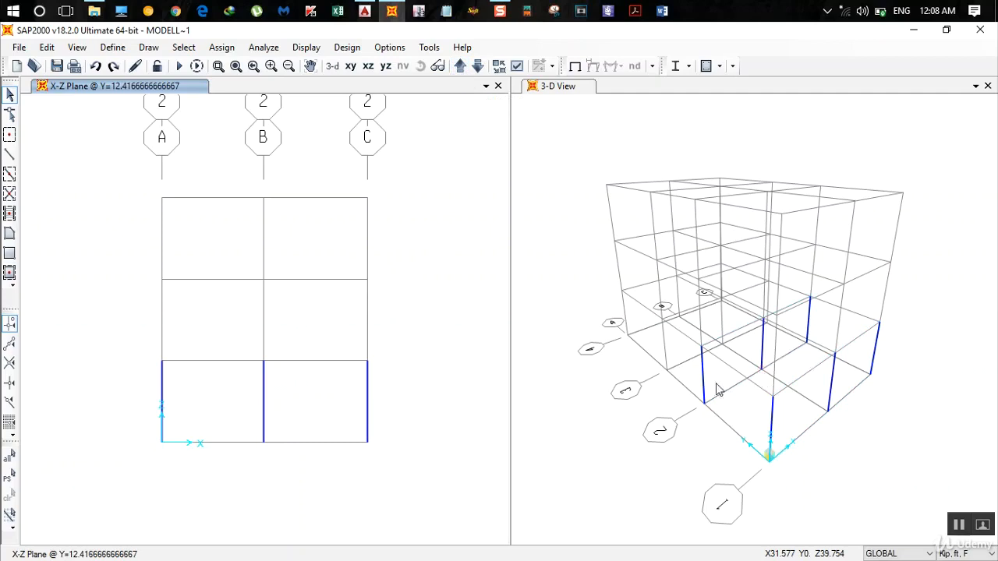
left_click(460, 67)
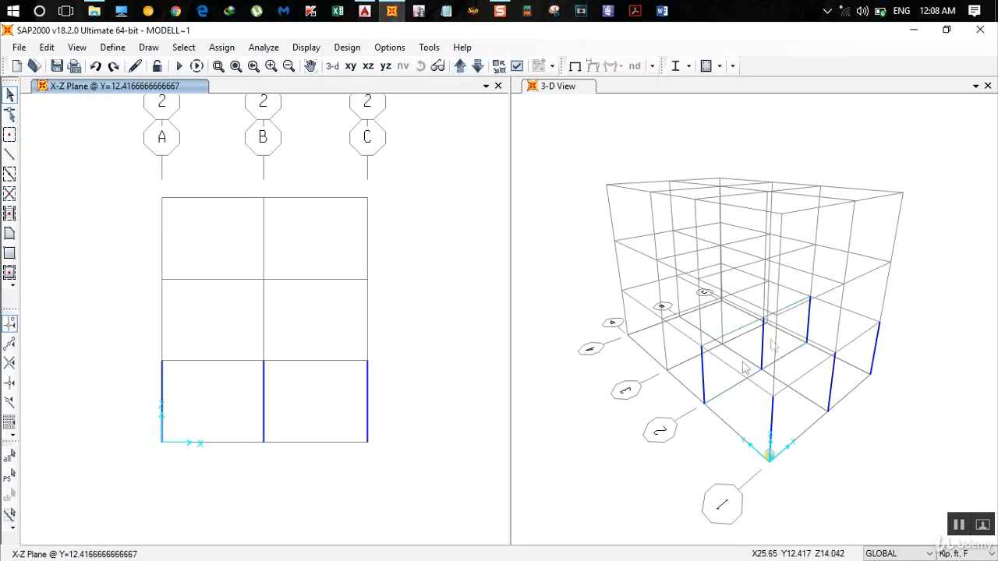
left_click_drag(399, 474, 145, 386)
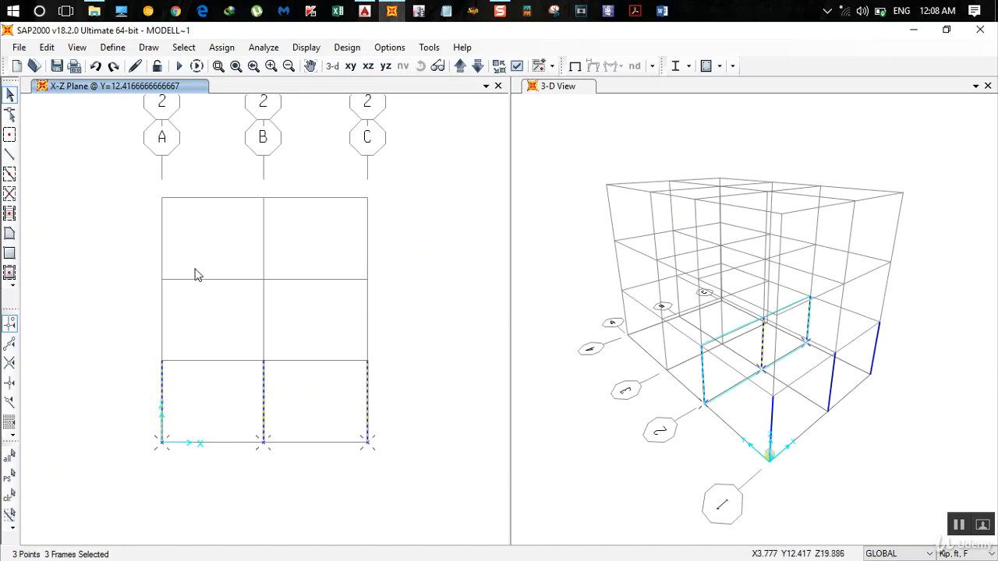
key("ctrl+r")
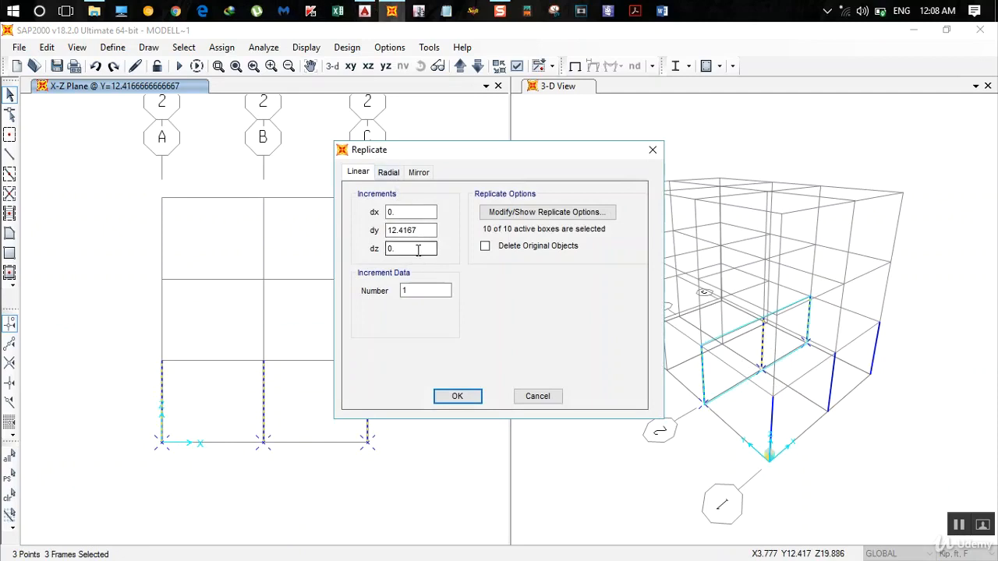
left_click_drag(426, 230, 238, 230)
type("1")
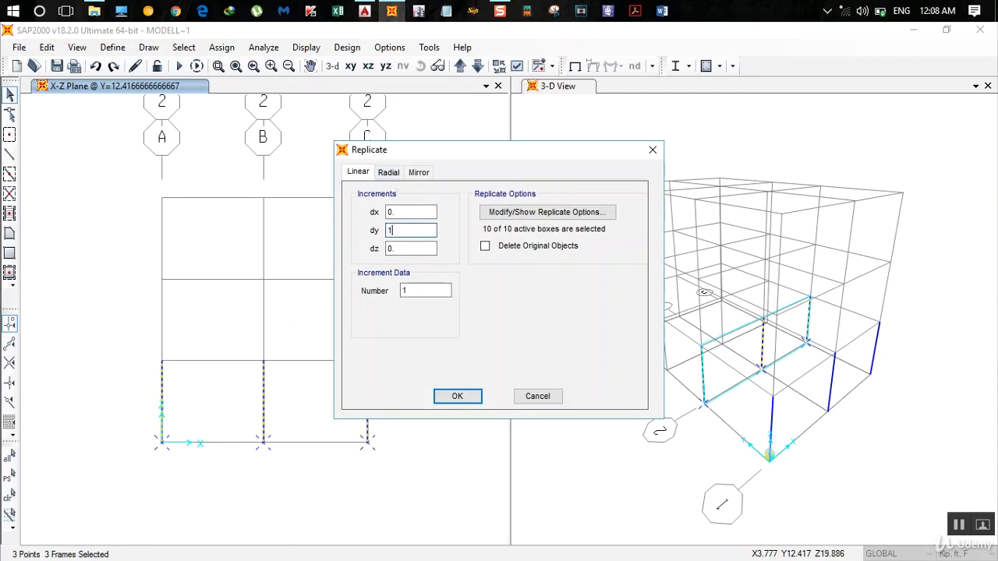
type("0")
left_click(465, 398)
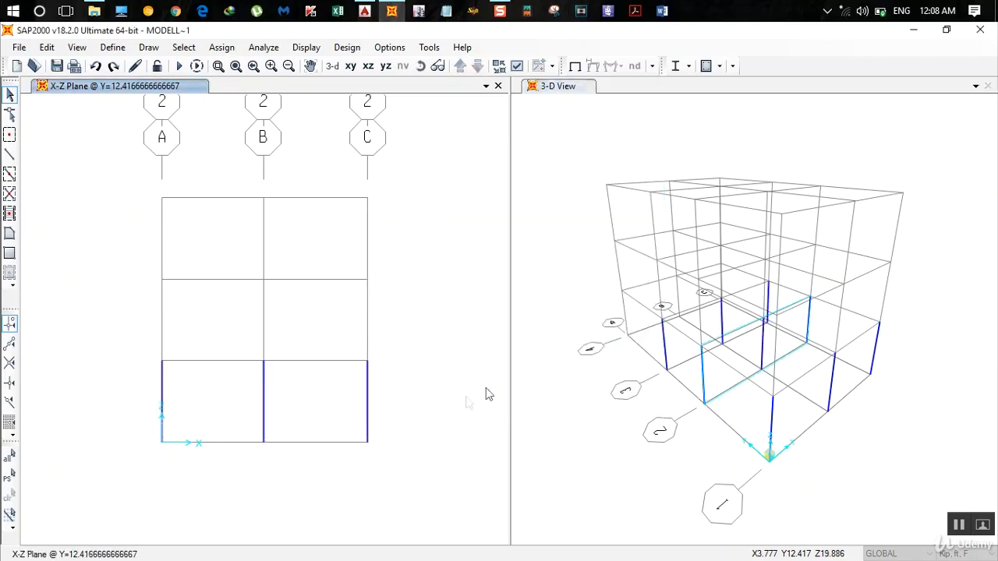
- Replicate the three lowest-storey columns of the grid 3 elevation once with dy 14+7/12 ft, checking the spacing to grid 4 in AutoCAD
left_click(460, 66)
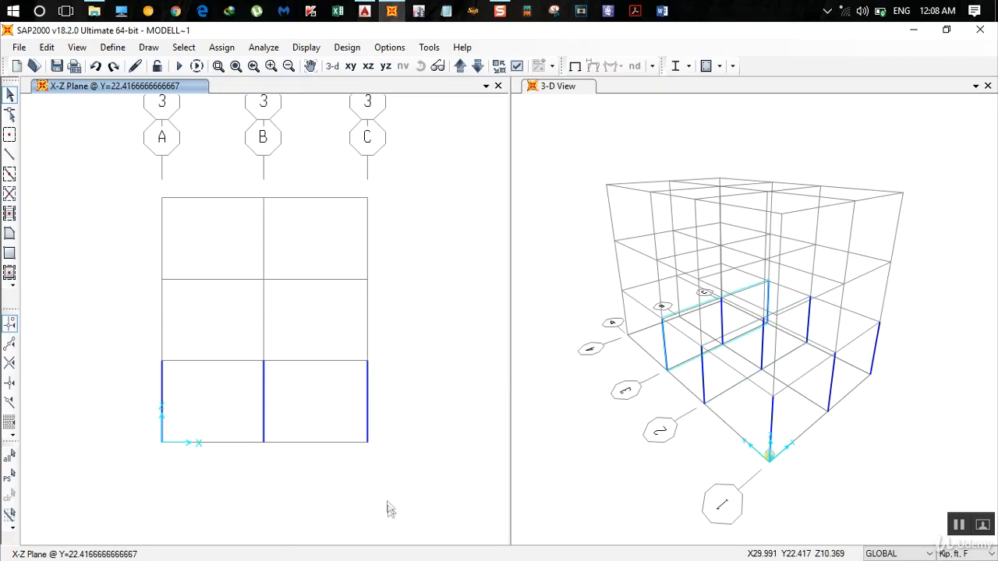
left_click_drag(388, 506, 101, 324)
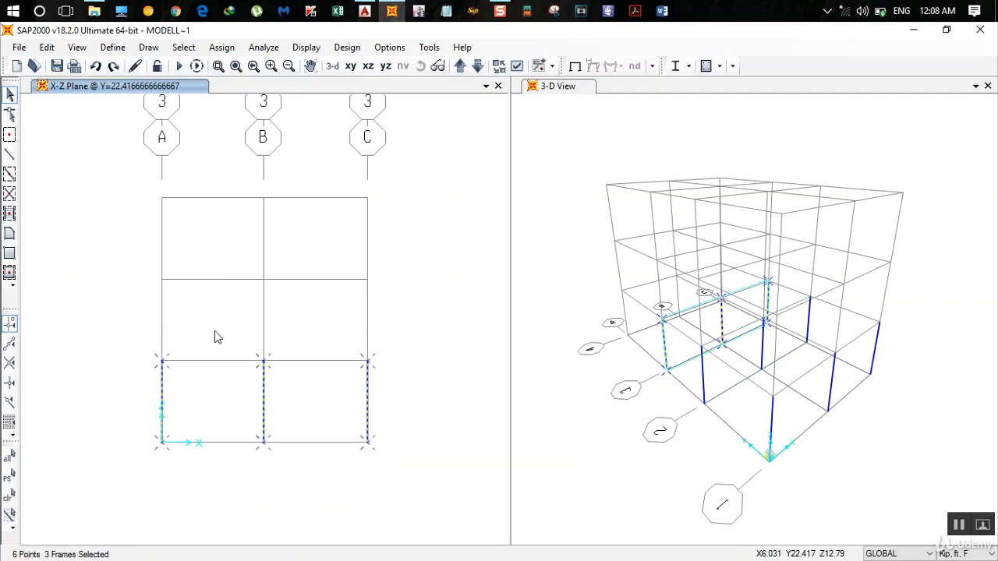
key("ctrl+r")
left_click_drag(418, 230, 291, 230)
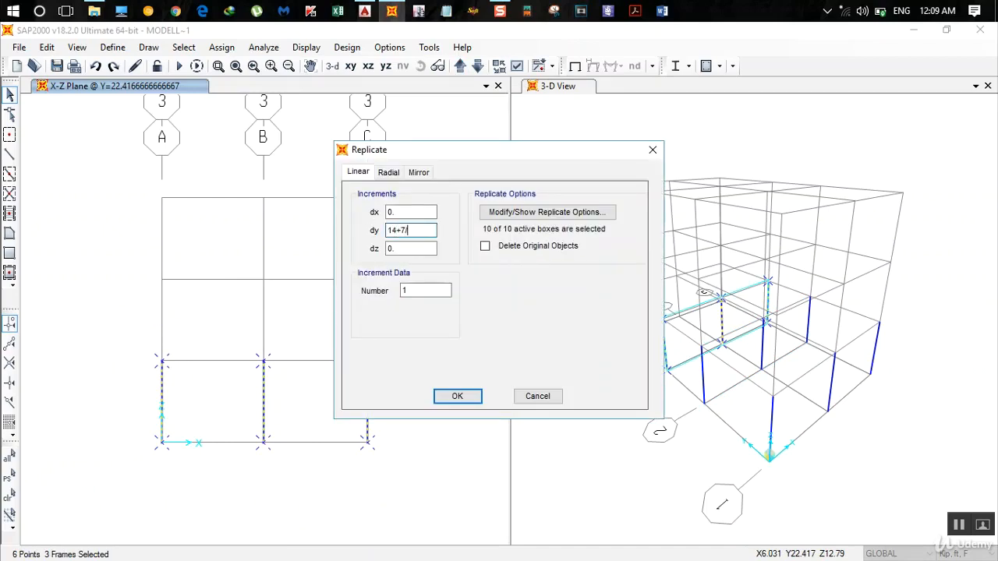
type("14+7/12")
left_click(364, 11)
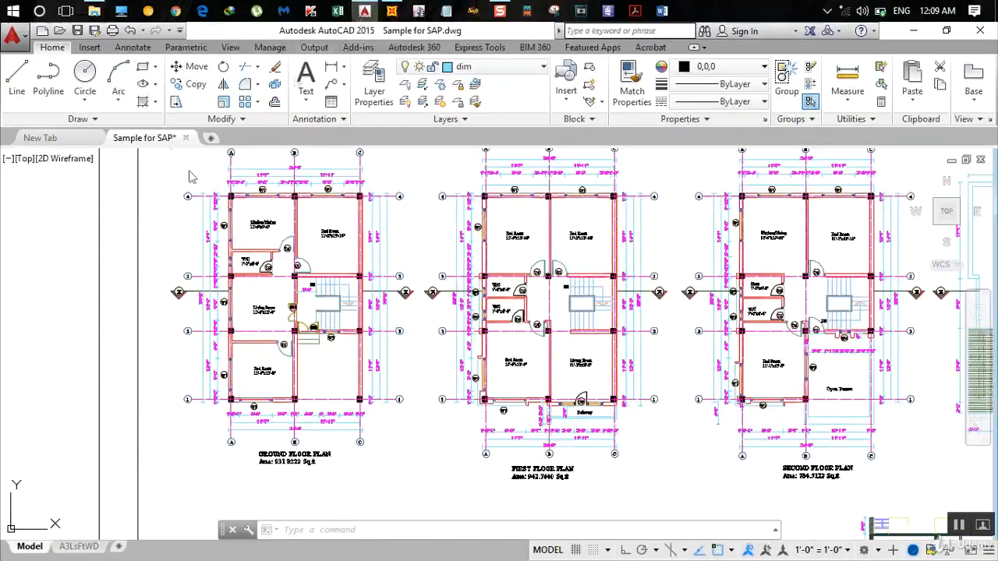
scroll(199, 245, "up", 2)
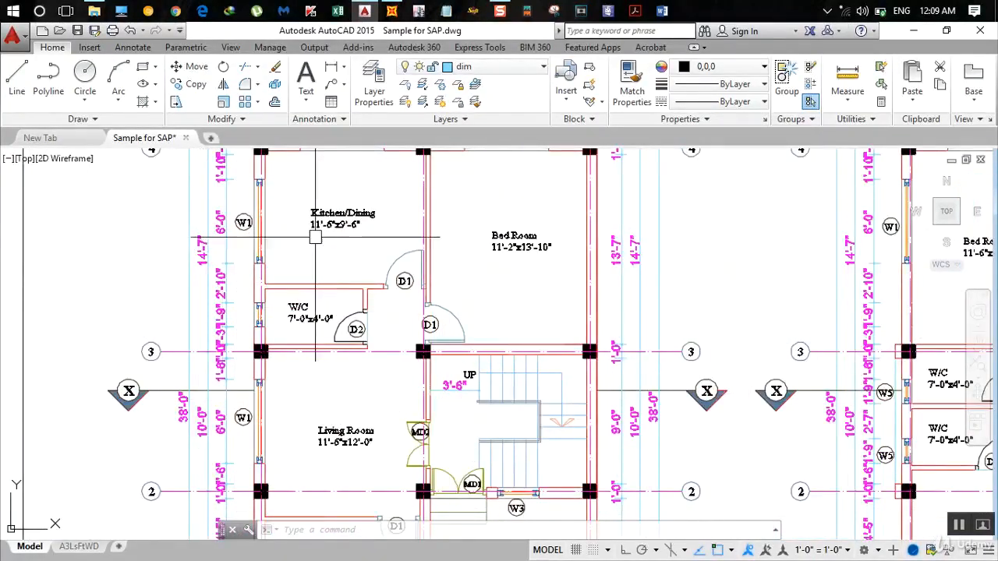
left_click(390, 11)
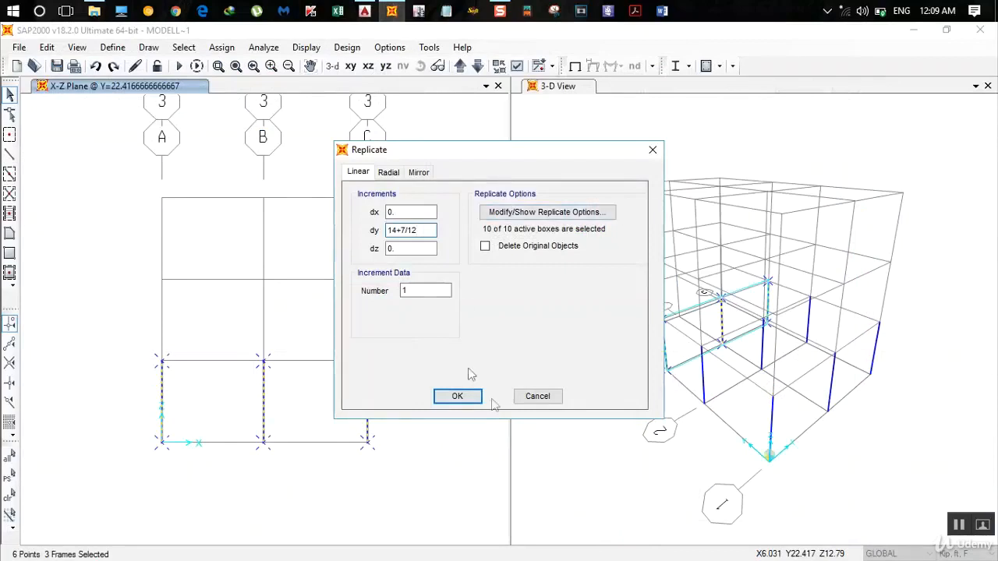
left_click(460, 397)
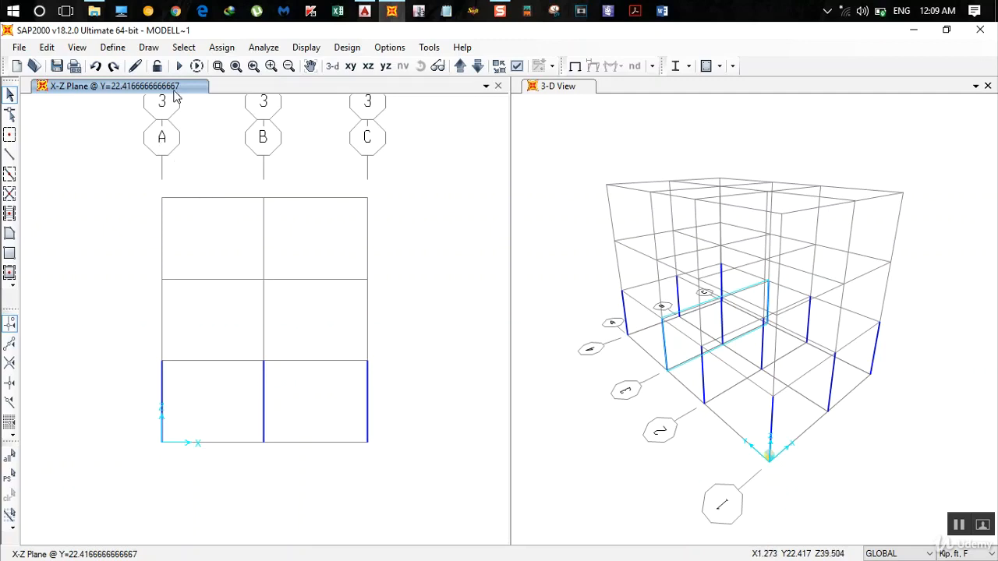
- Show the X-Y plan view at Z=0
left_click(351, 66)
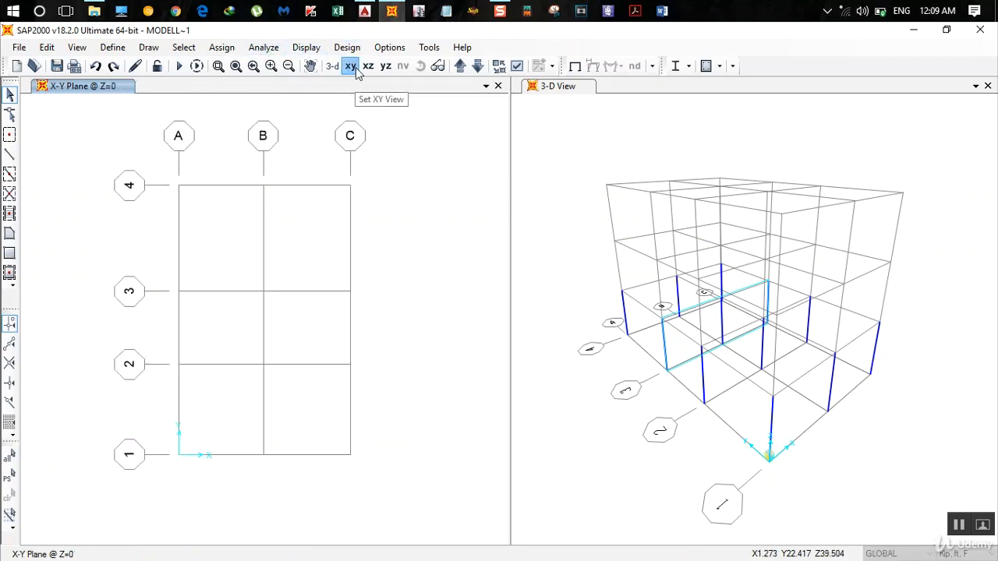
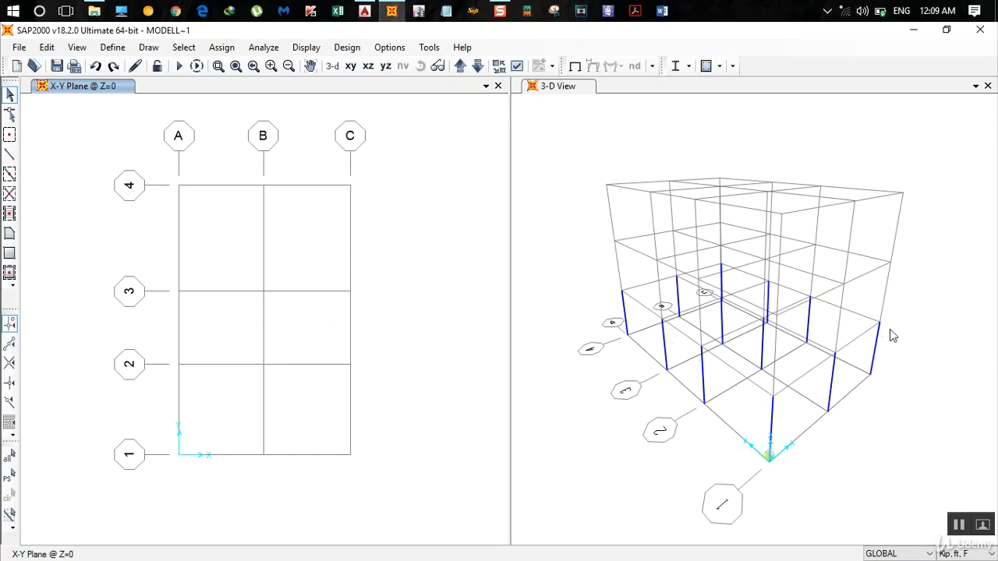
- On the X-Y plan at Z=9.333 ft, draw straight frames with the Beam section along grid 4 from A to C
left_click(461, 66)
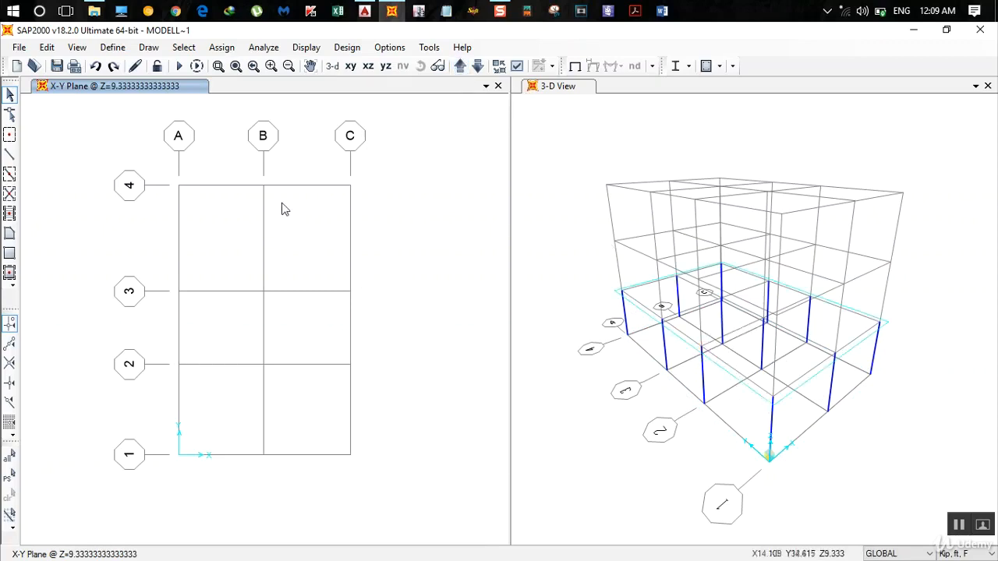
left_click(10, 155)
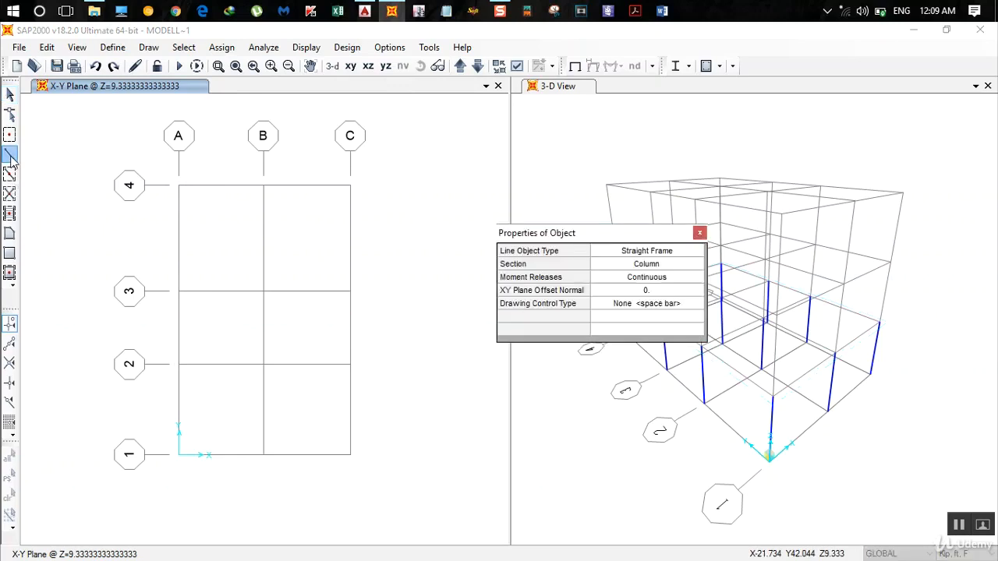
left_click(640, 265)
left_click(640, 265)
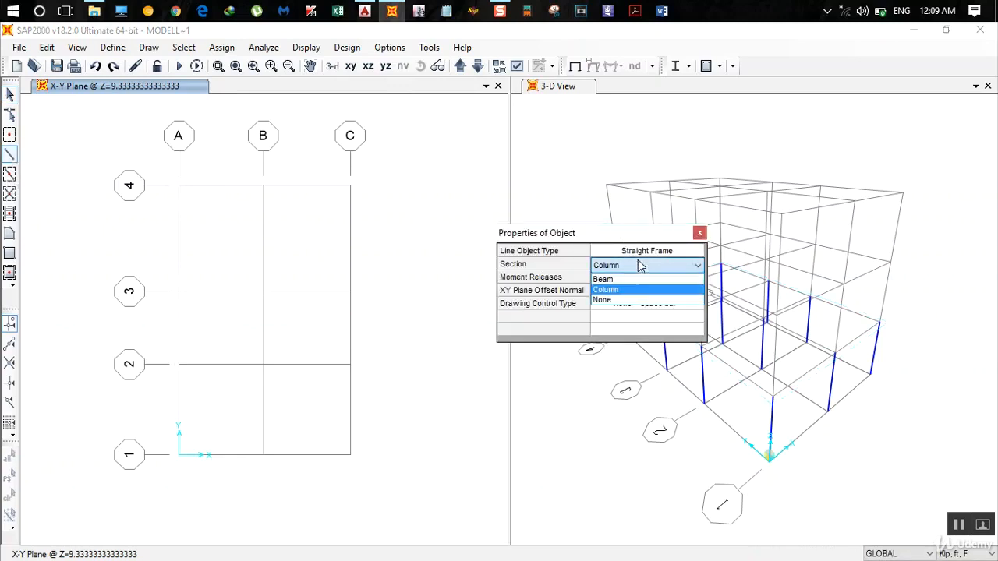
left_click(631, 279)
left_click_drag(609, 236, 739, 234)
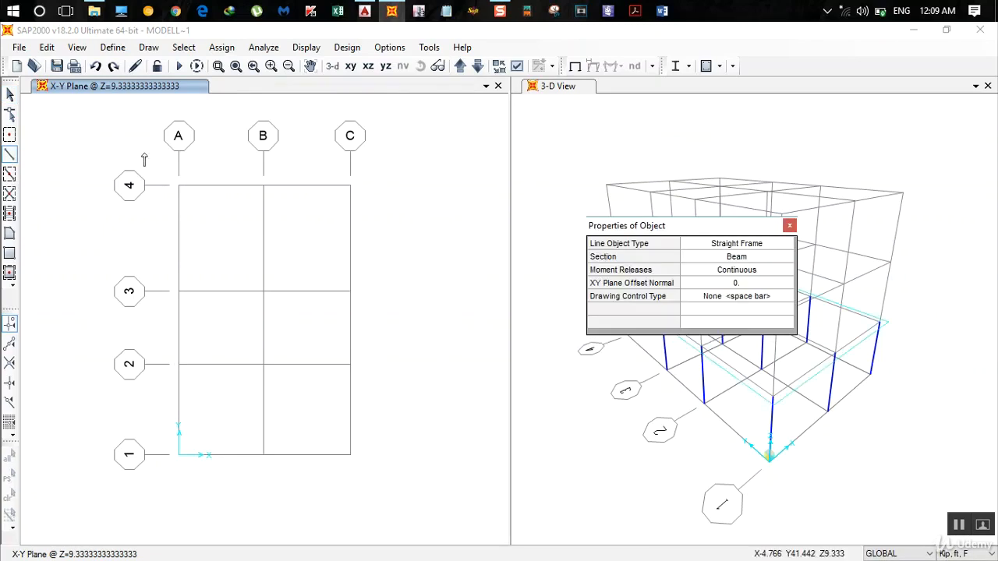
left_click(179, 185)
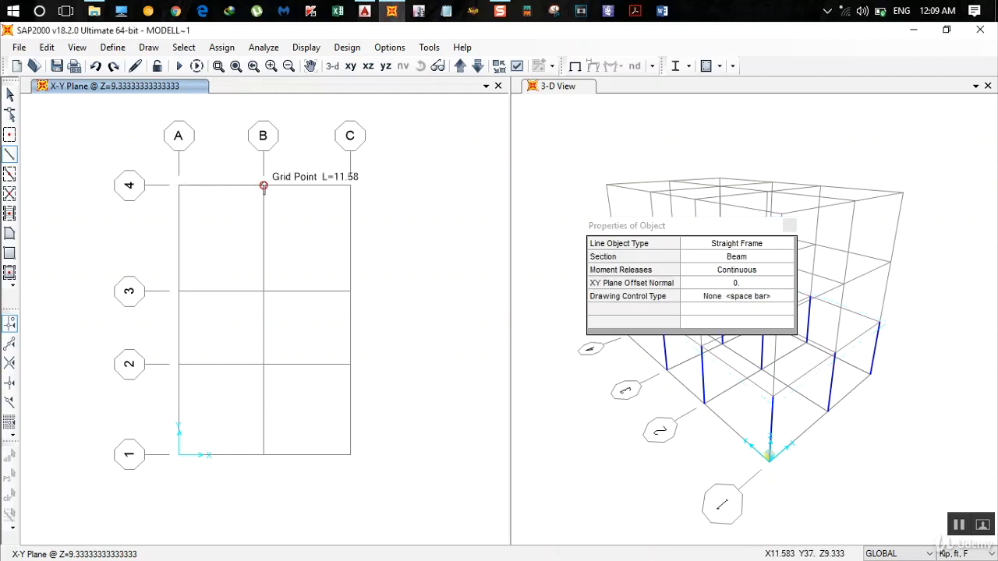
left_click(264, 185)
left_click(350, 185)
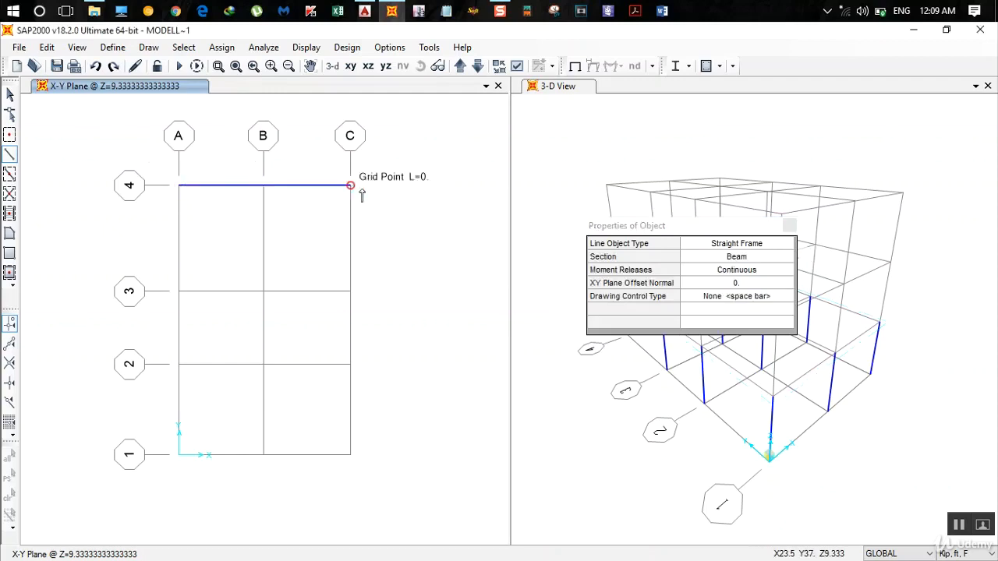
- Draw beams bay by bay along grid C from grid 4 to 1 and along grid 1 from C to A
left_click(350, 291)
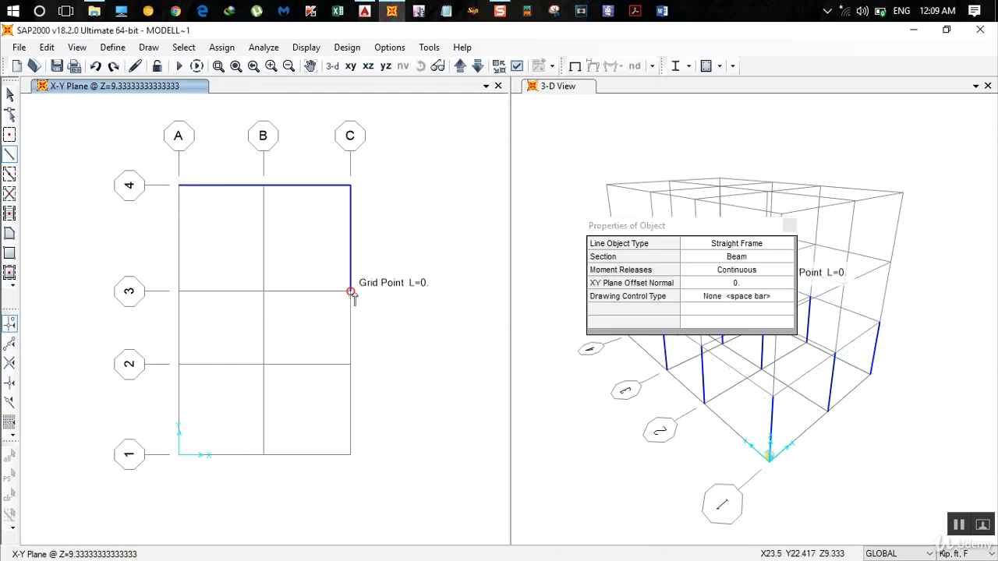
left_click(350, 364)
left_click(350, 454)
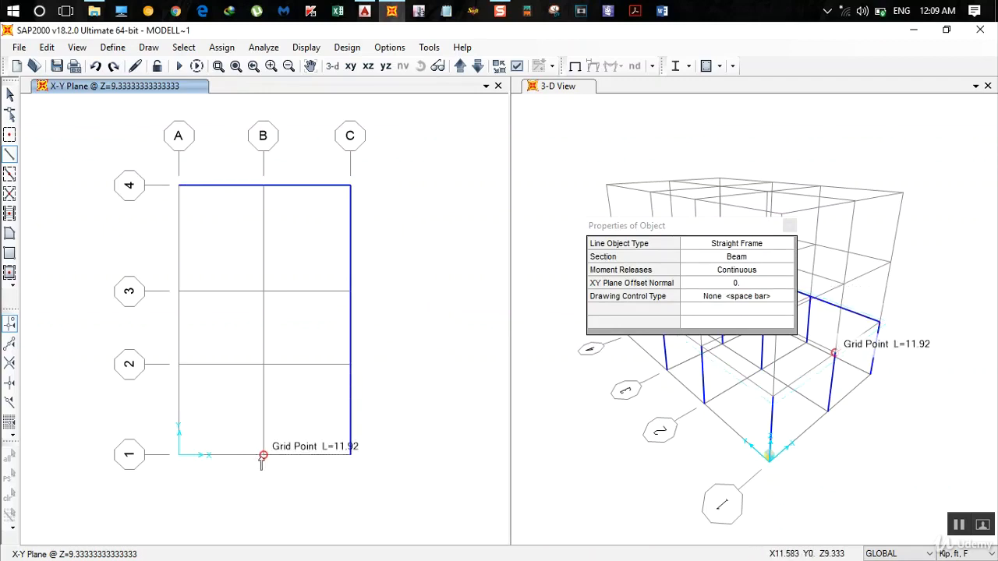
left_click(263, 454)
left_click(178, 454)
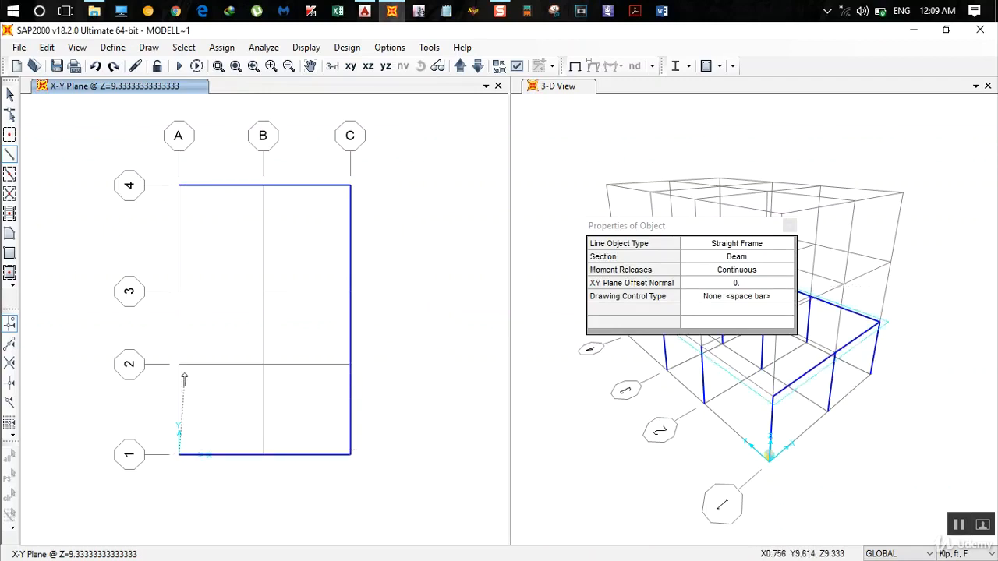
- Draw beams bay by bay along grid A from grid 1 to 4 and along grid B from grid 4 to 1
left_click(178, 364)
left_click(178, 292)
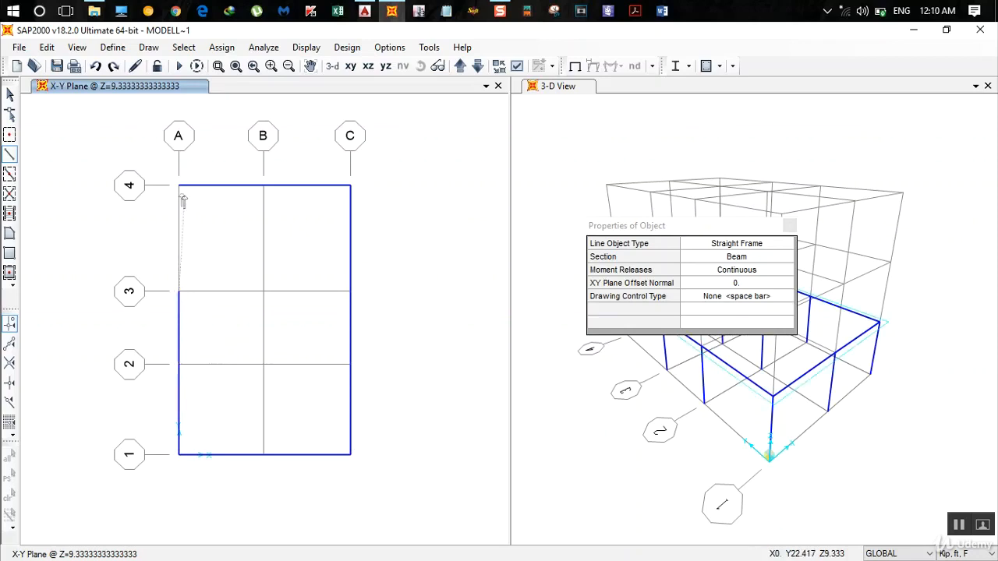
double_click(179, 188)
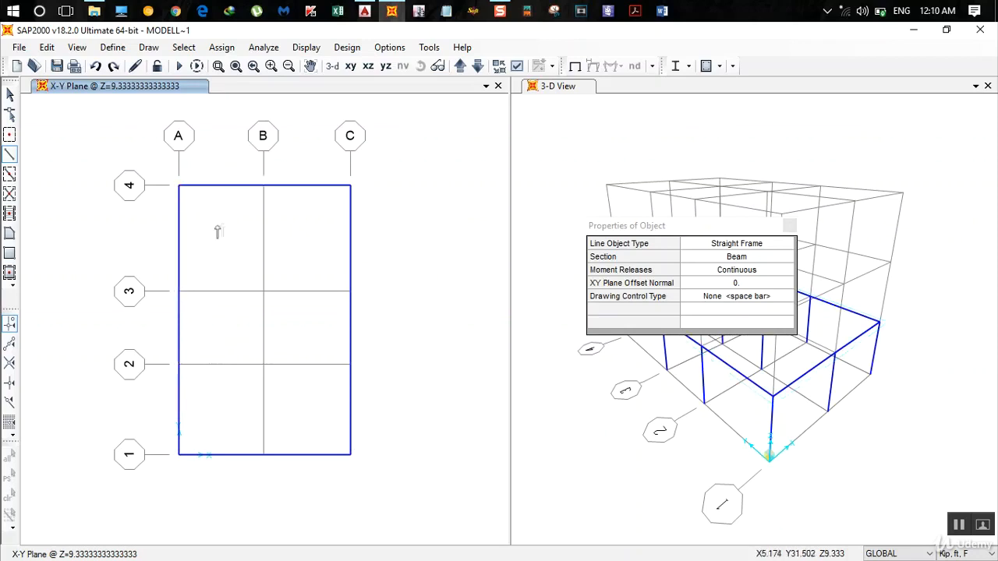
left_click(263, 185)
left_click(263, 292)
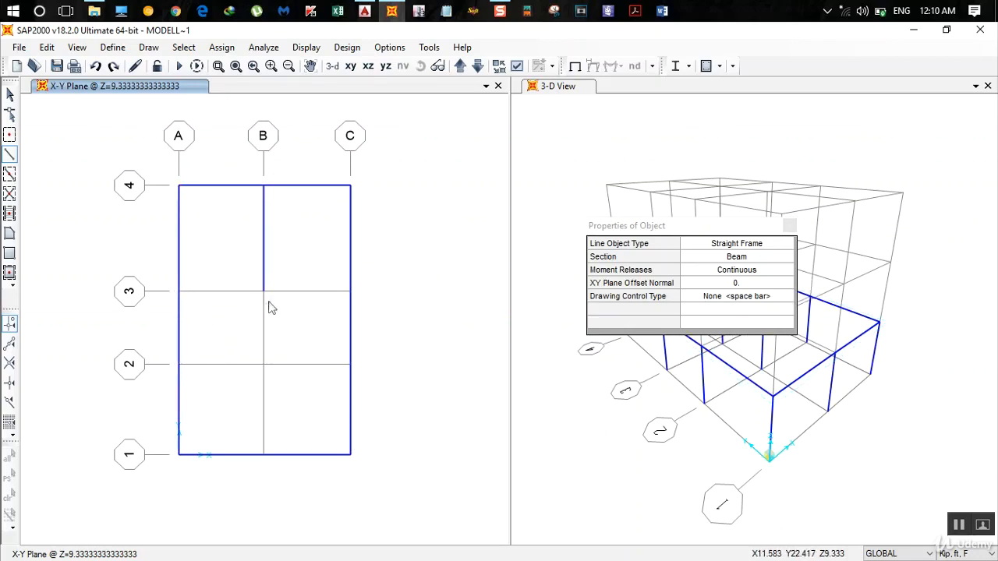
left_click(263, 364)
left_click(264, 454)
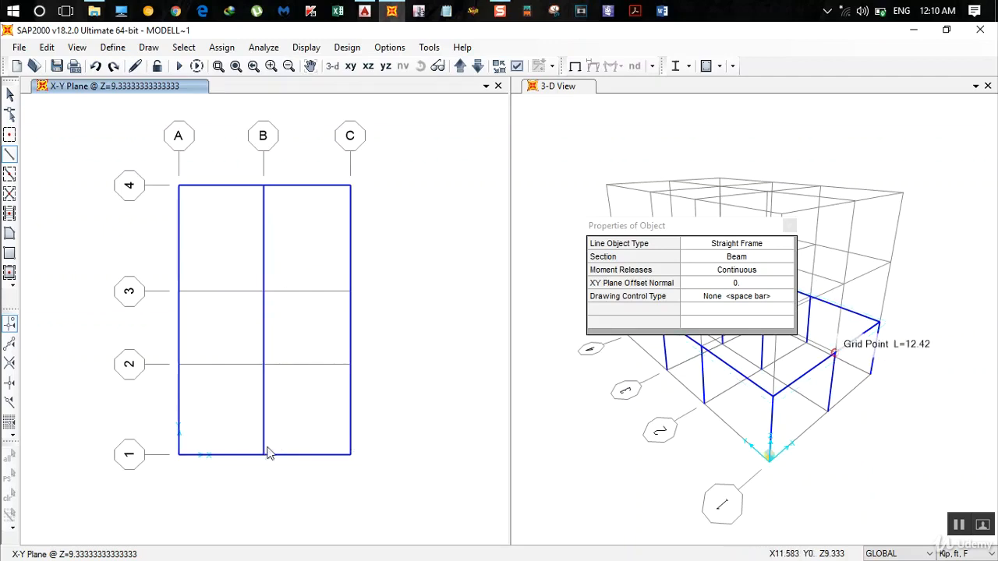
- Draw the interior beams along grids 2 and 3 from A to C and finish drawing frames
left_click(264, 364)
left_click(350, 364)
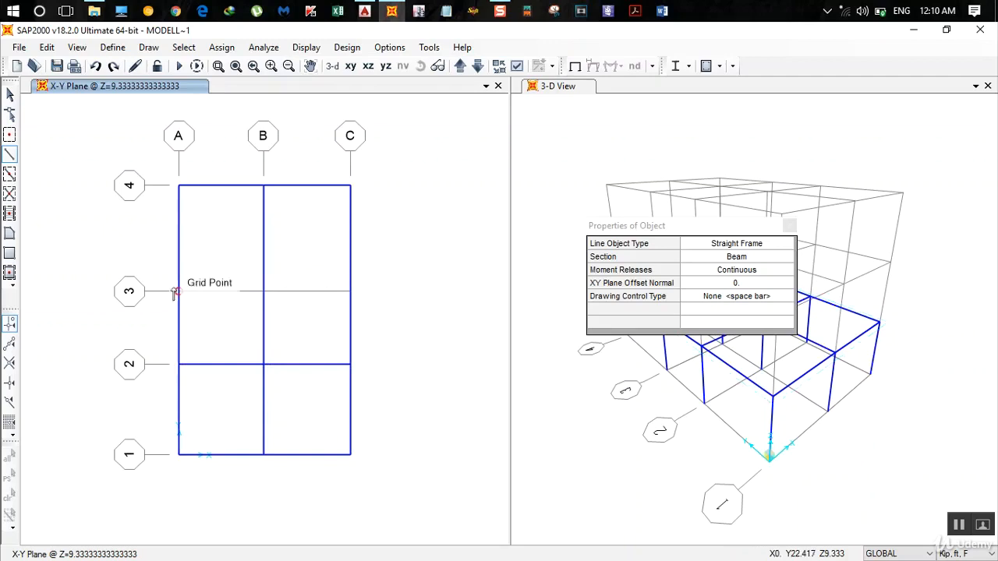
left_click(180, 291)
left_click(263, 292)
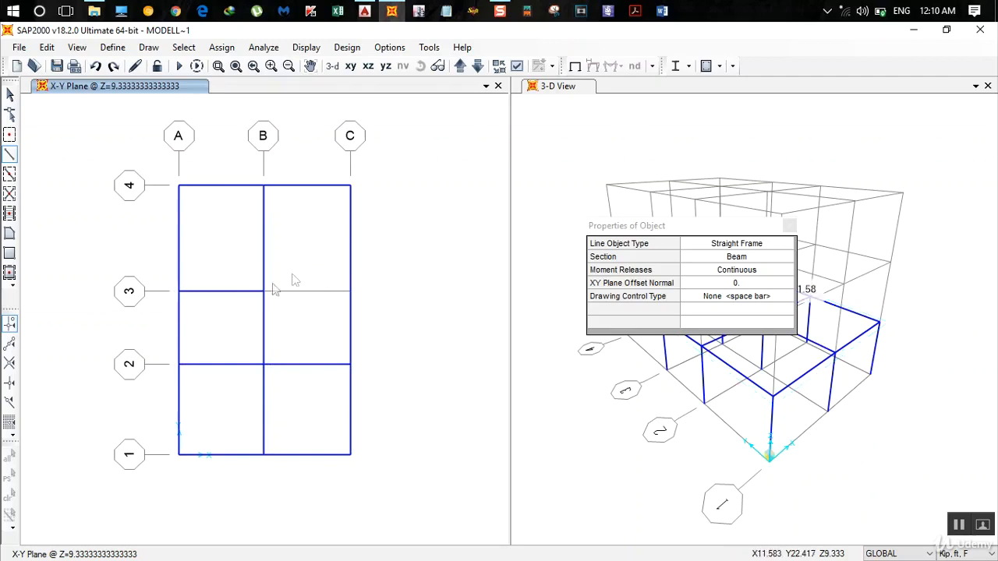
left_click(350, 292)
left_click(790, 226)
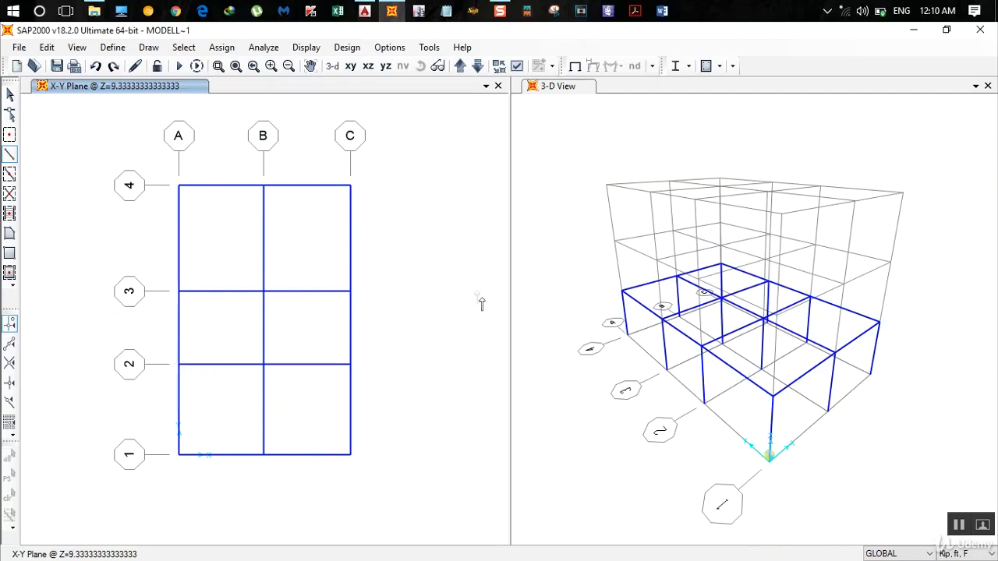
key("Escape")
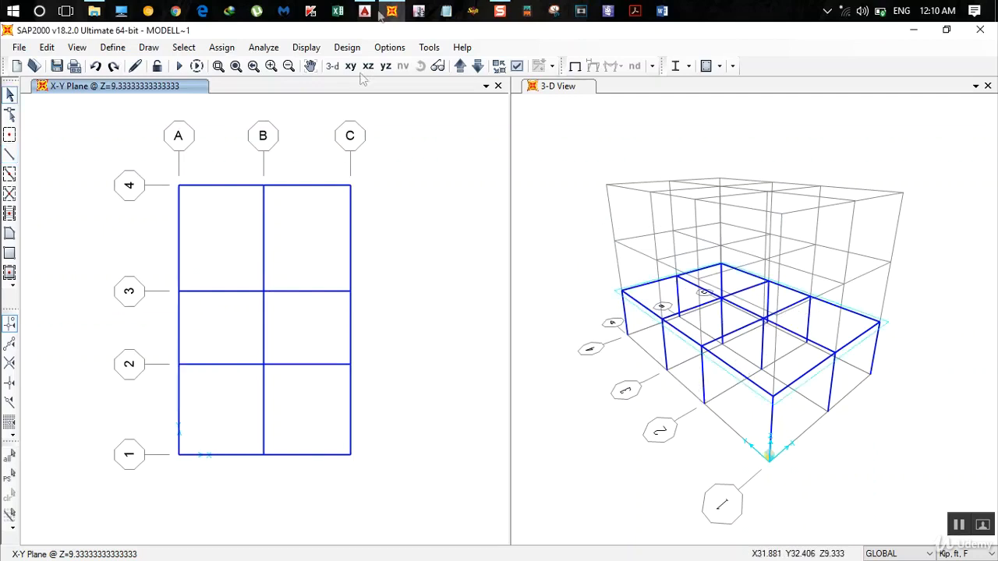
- Switch to AutoCAD, examine the staircase bay between grids 2 and 3 on the ground floor plan, and return to SAP2000
left_click(364, 11)
scroll(407, 257, "down", 3)
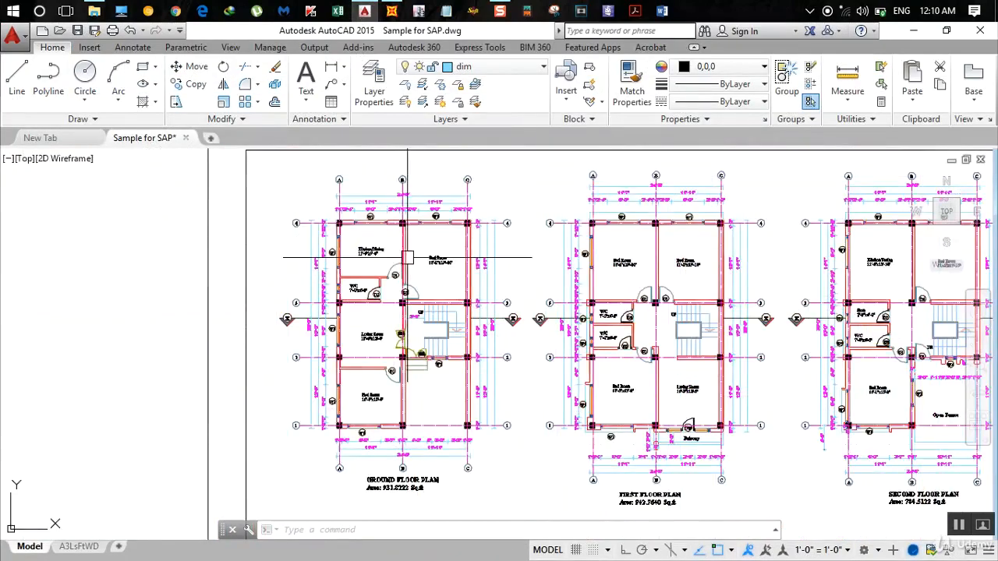
scroll(407, 257, "up", 2)
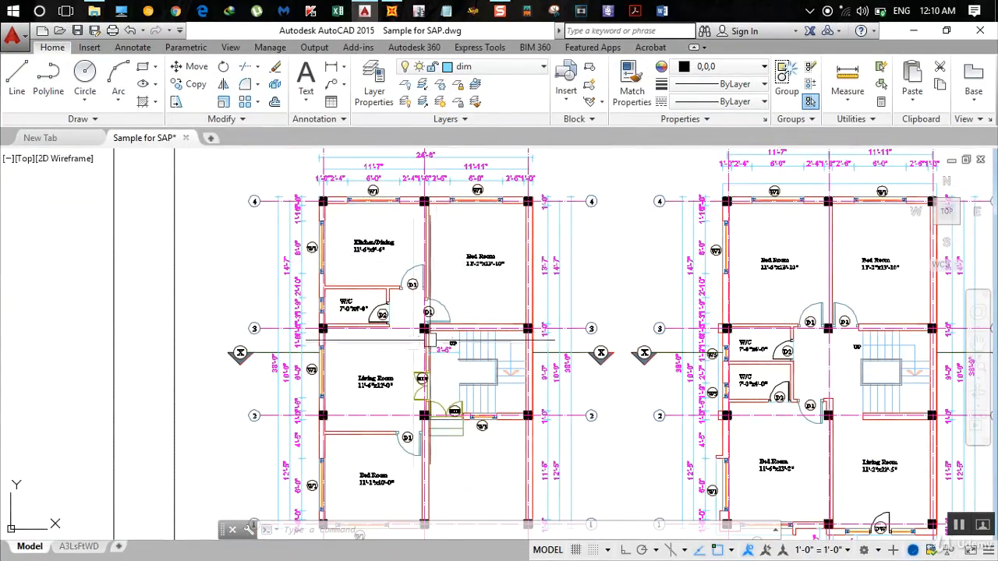
scroll(483, 371, "up", 2)
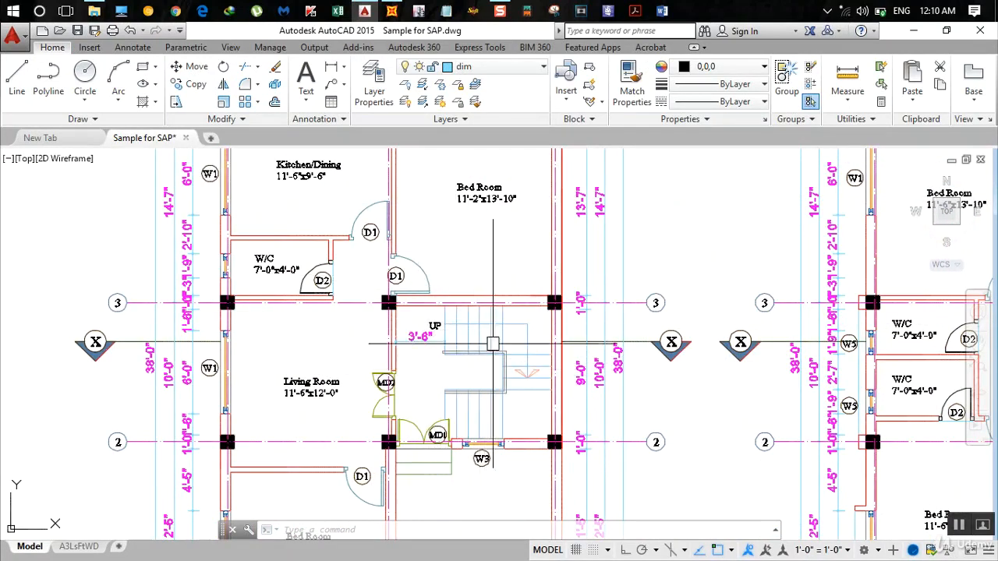
left_click(389, 10)
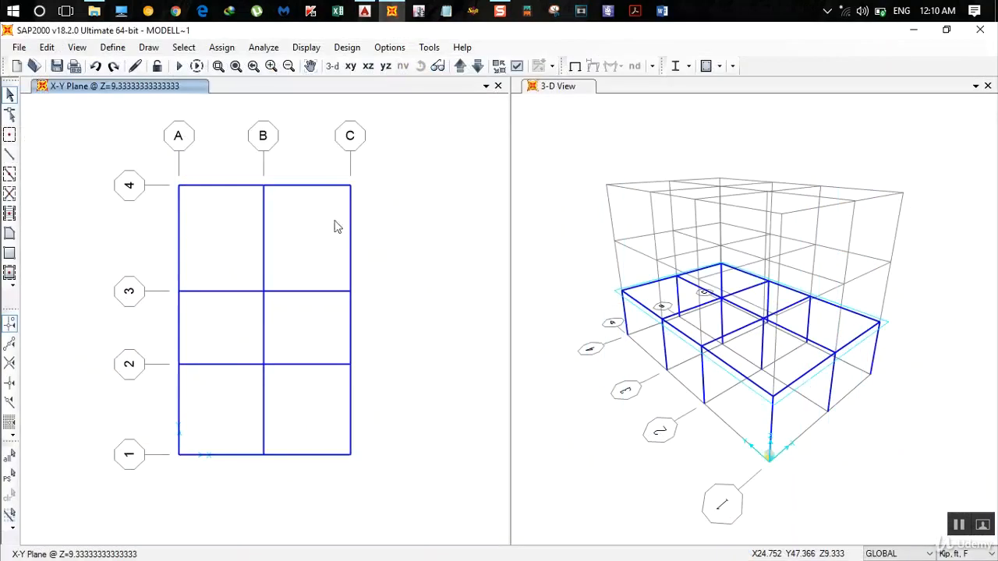
- Draw rectangular Slab 130 areas over the two panels between grids 3 and 4, A-B and B-C
left_click(9, 254)
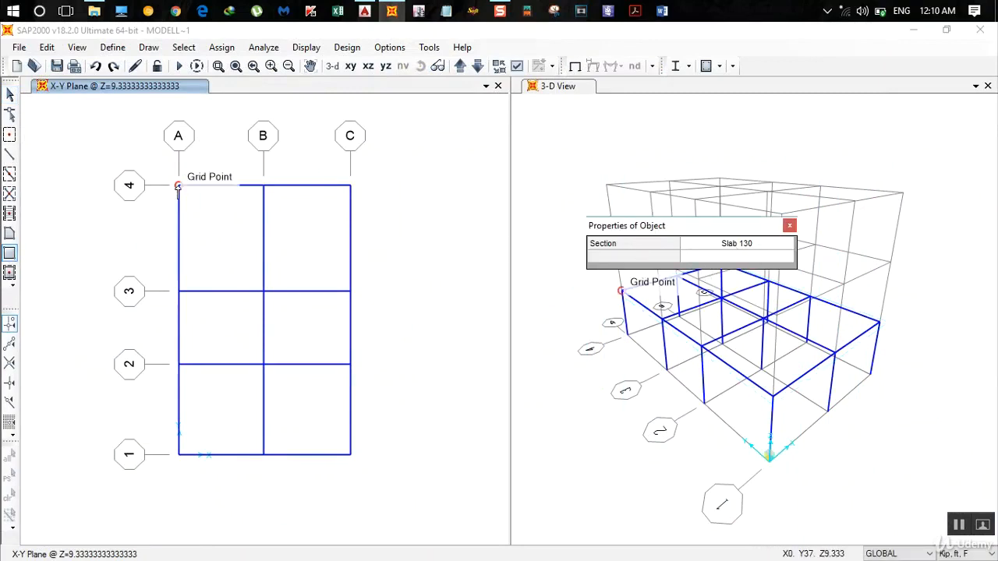
left_click(178, 187)
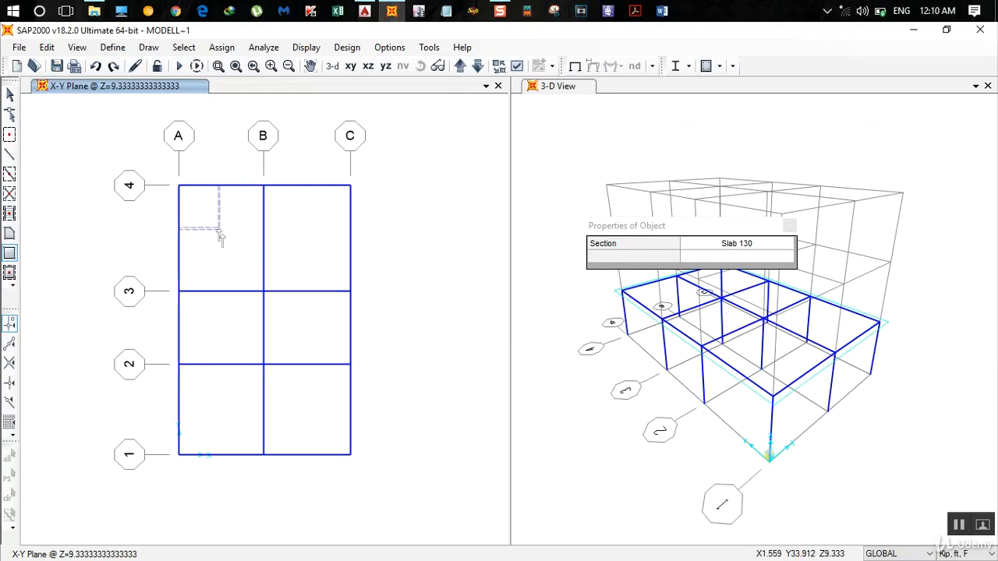
left_click(265, 292)
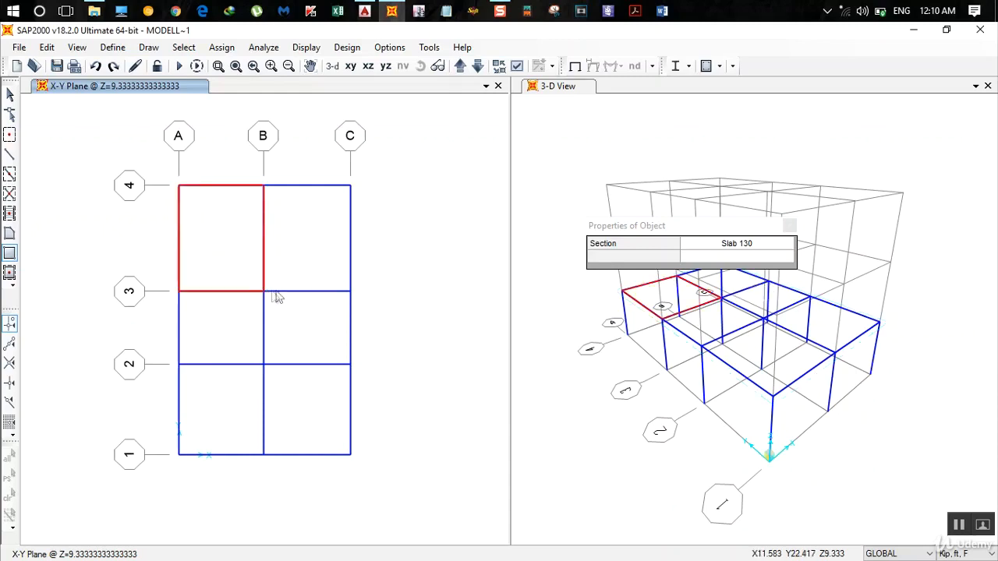
left_click(263, 185)
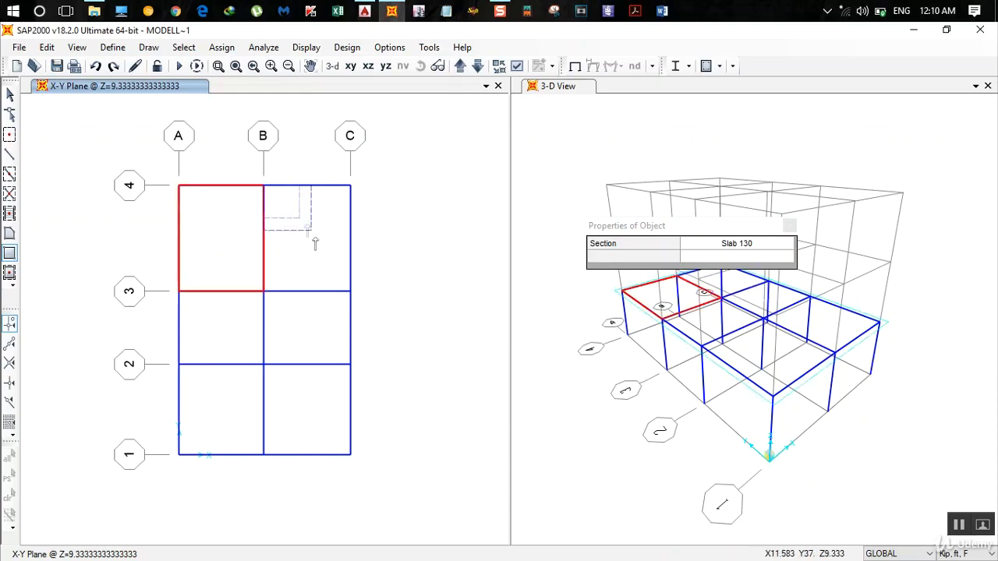
left_click(351, 291)
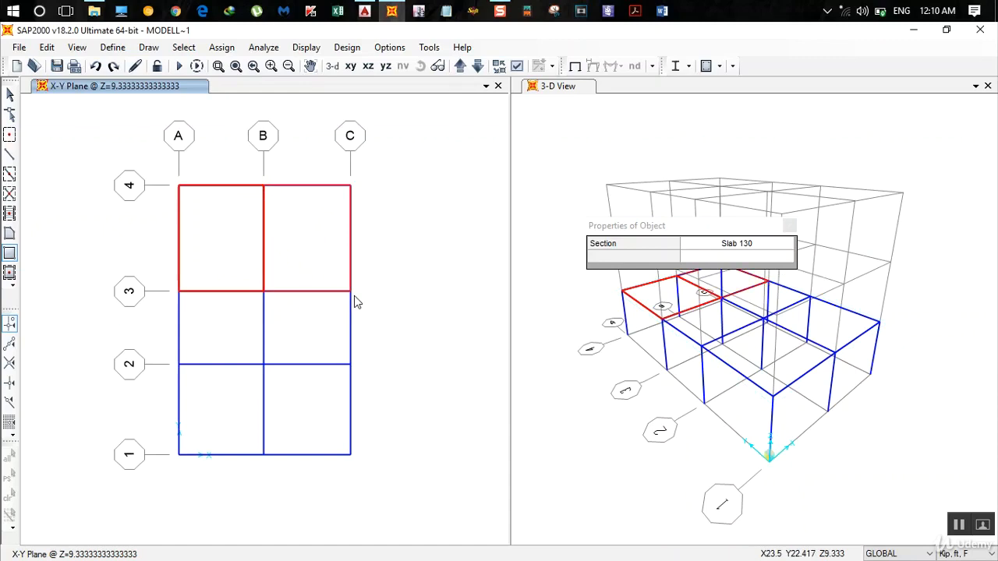
- Quick-draw Slab 130 areas in panels A-B/2-3, A-B/1-2 and B-C/1-2, leaving out the stair bay B-C/2-3
left_click(10, 272)
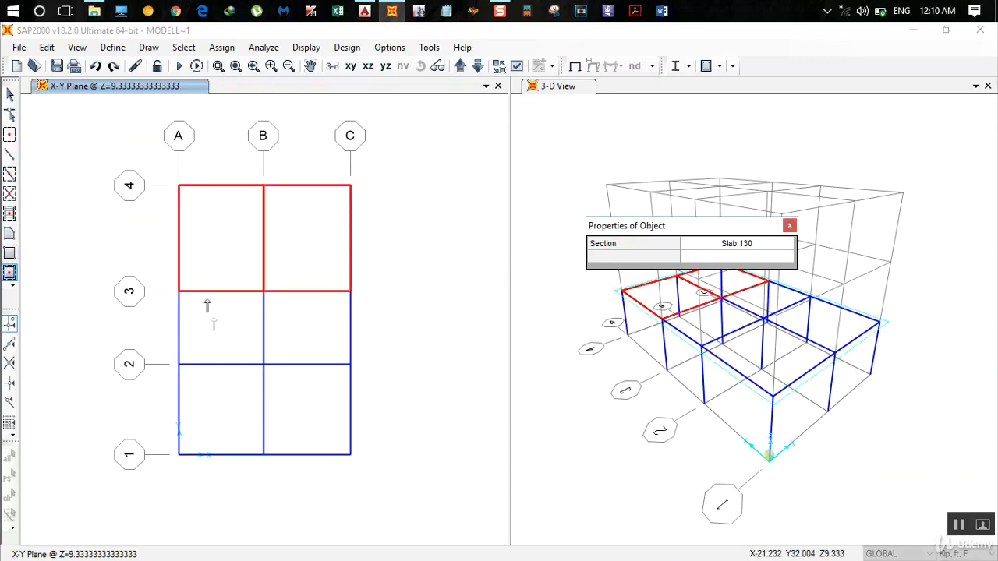
left_click(226, 350)
left_click(223, 420)
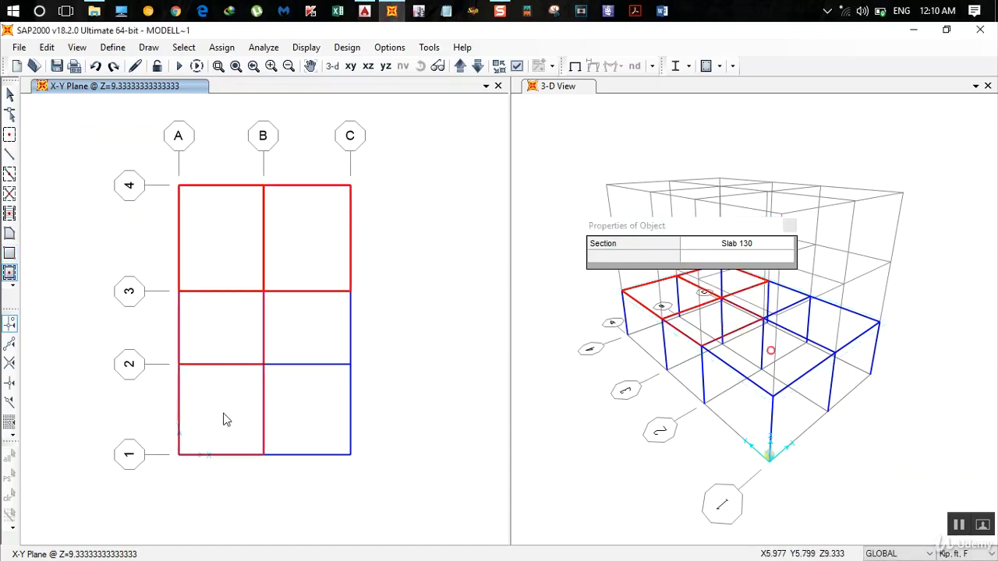
left_click(316, 425)
left_click(789, 227)
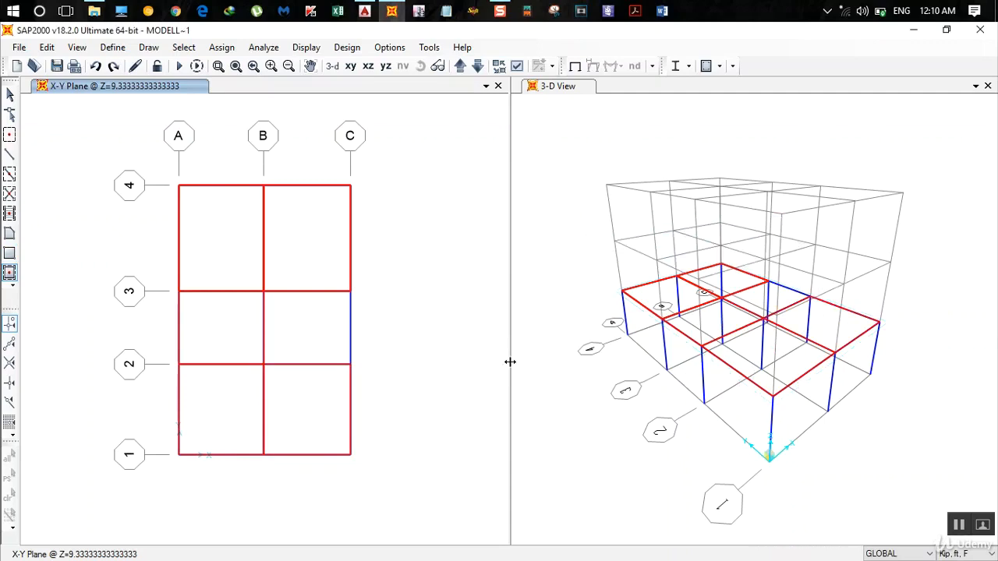
key("Escape")
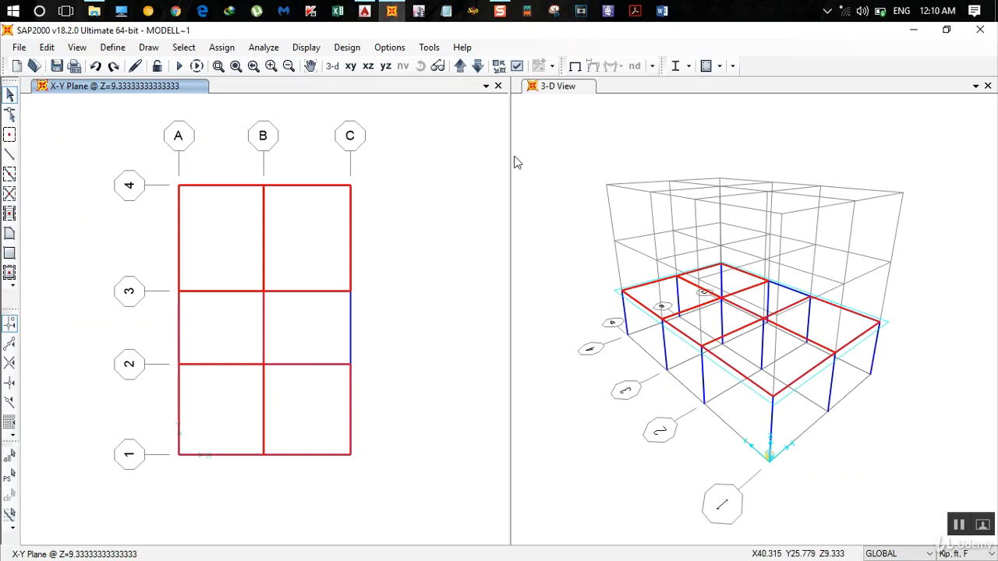
- Set the plan view's display options to the Extrude view type with Fill Objects enabled
left_click(517, 67)
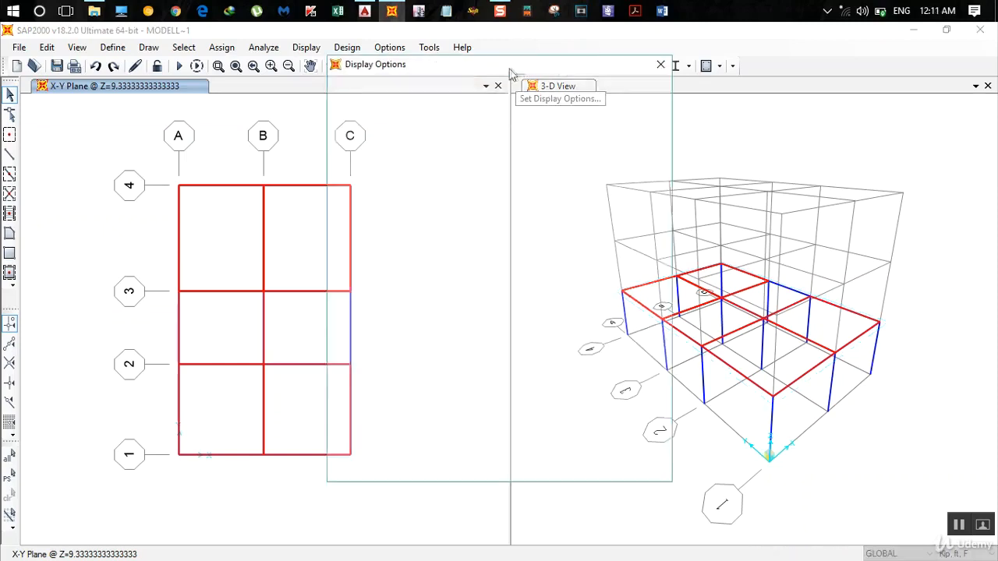
left_click(433, 84)
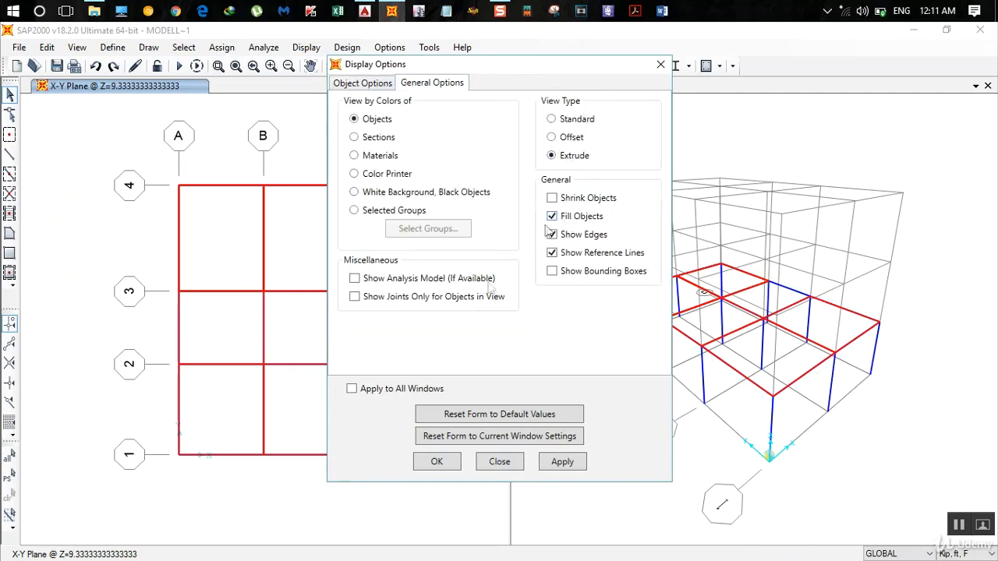
left_click(441, 461)
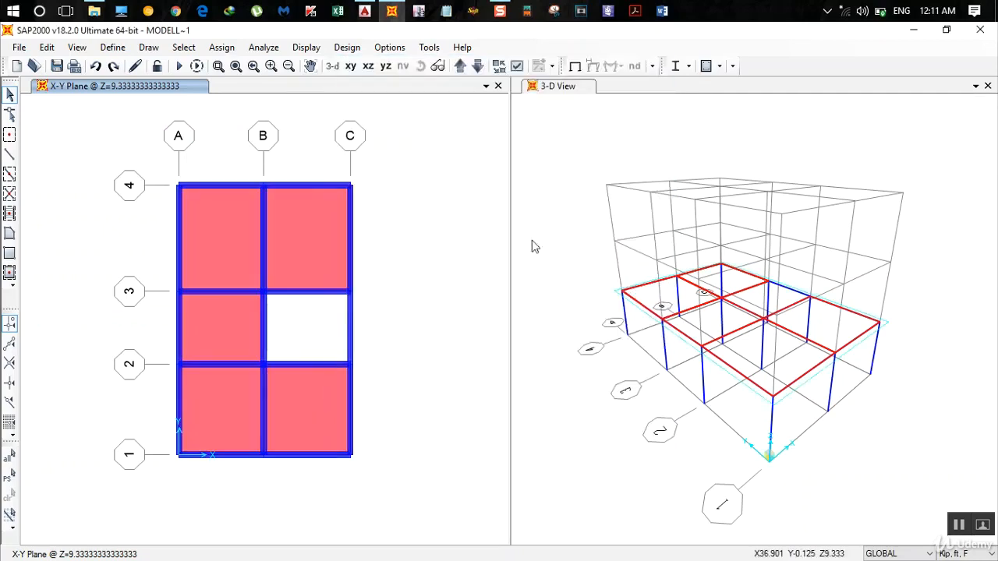
- Apply the Extrude view type with Fill Objects to the 3-D view and orbit to face the building along grid 1
left_click(570, 90)
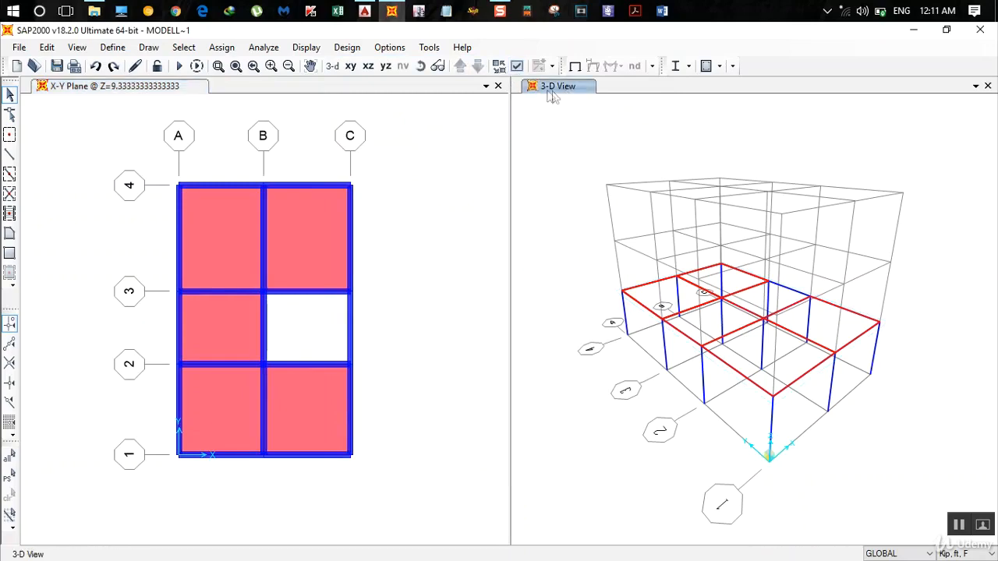
left_click(519, 67)
left_click(433, 83)
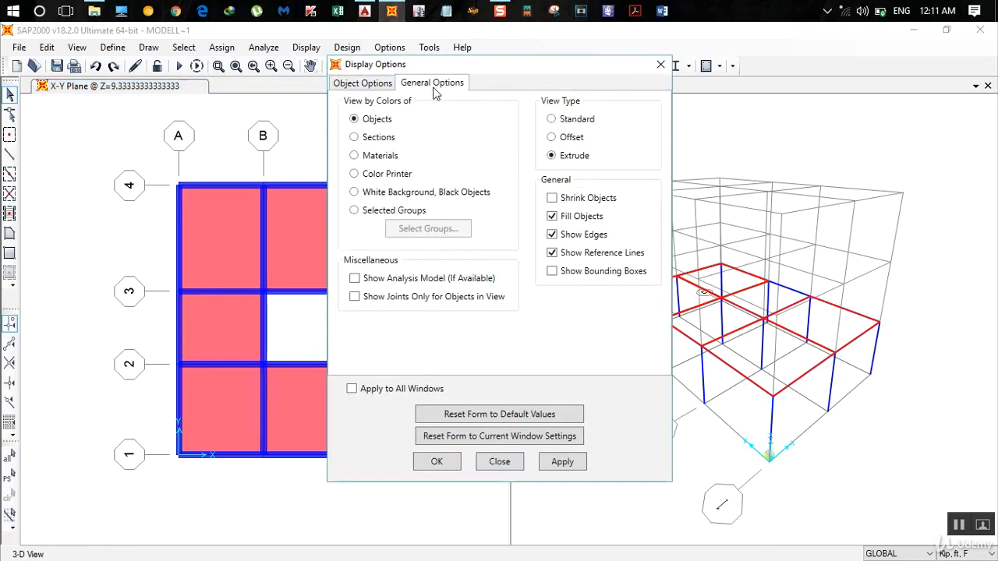
left_click(436, 461)
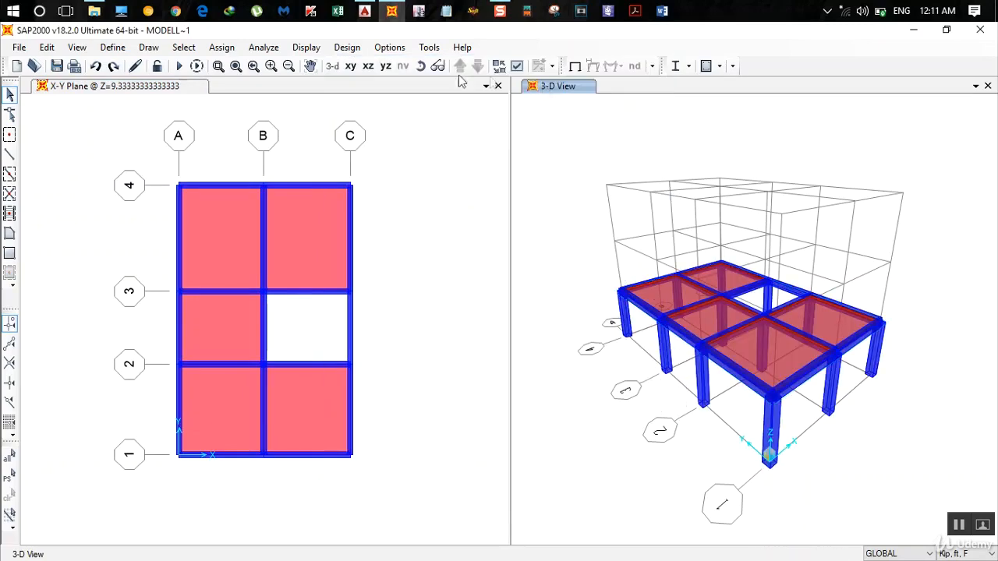
left_click(422, 69)
left_click_drag(806, 300, 805, 345)
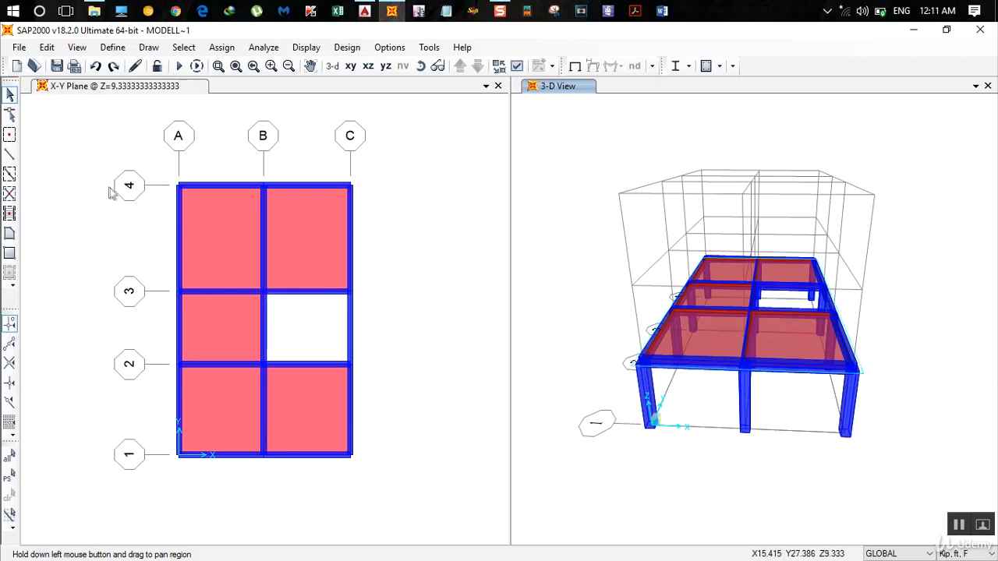
- Select the entire model and replicate it linearly twice with dx 0, dy 0 and dz 9+4/12 ft
left_click(9, 455)
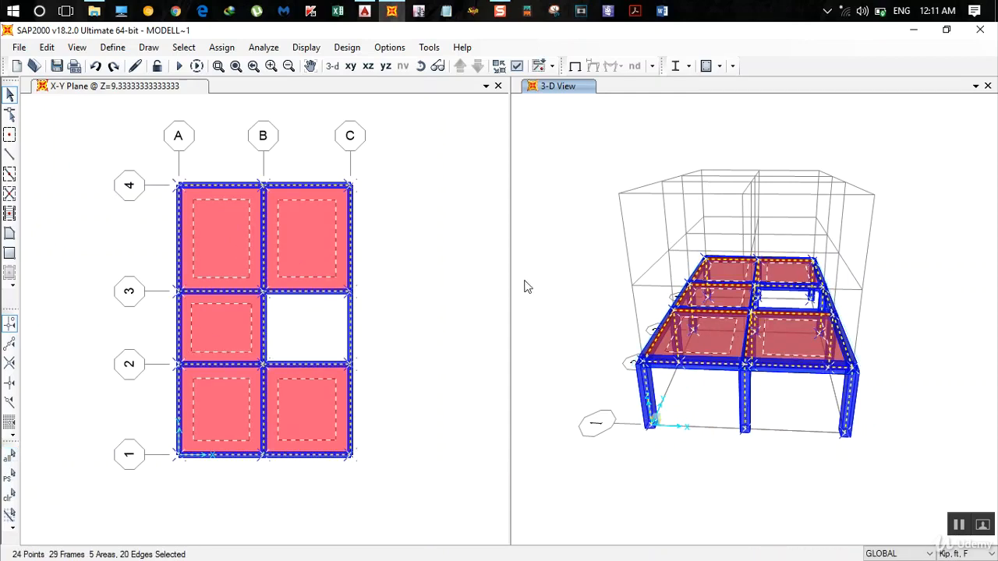
key("ctrl+r")
double_click(421, 230)
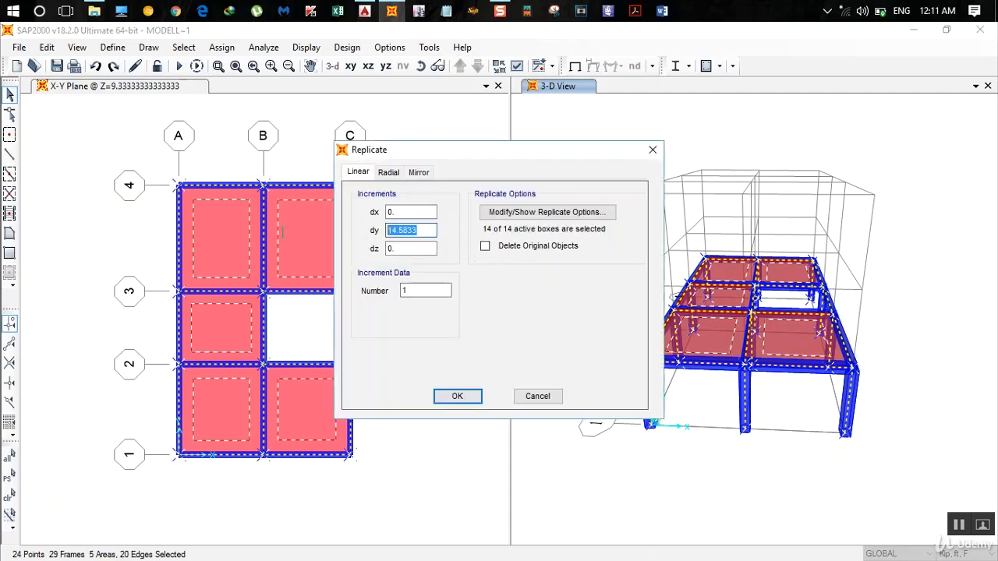
type("0")
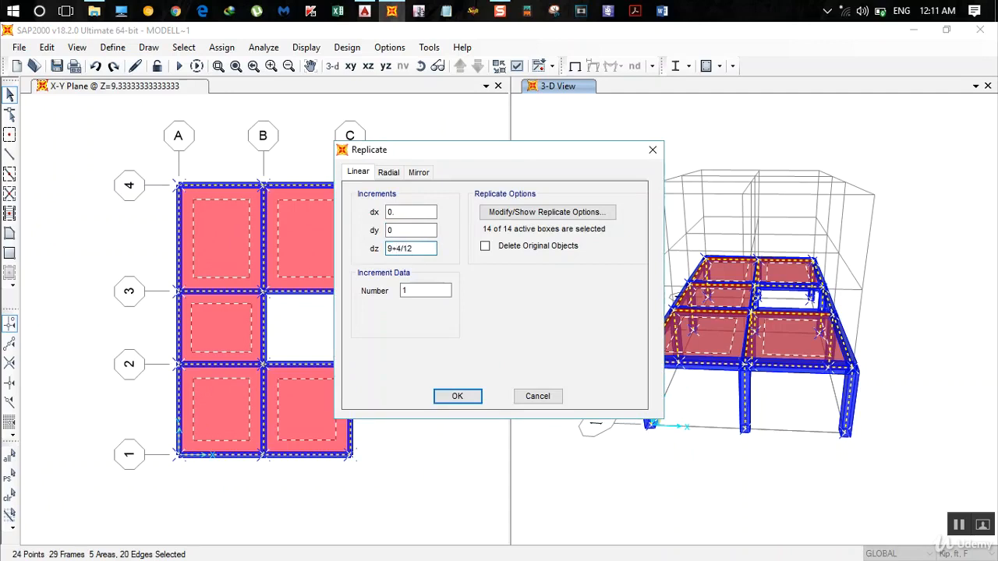
key("Tab")
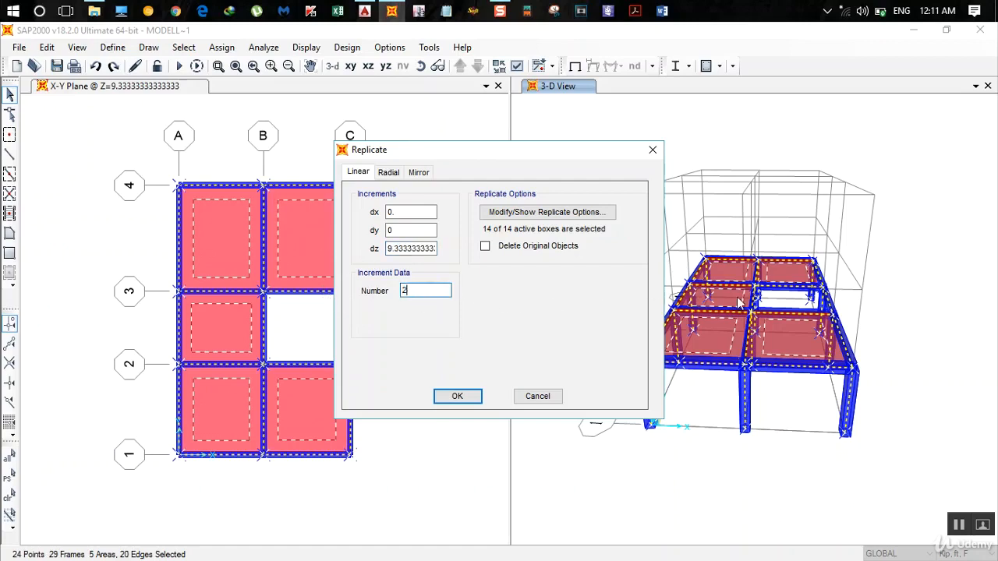
left_click(458, 396)
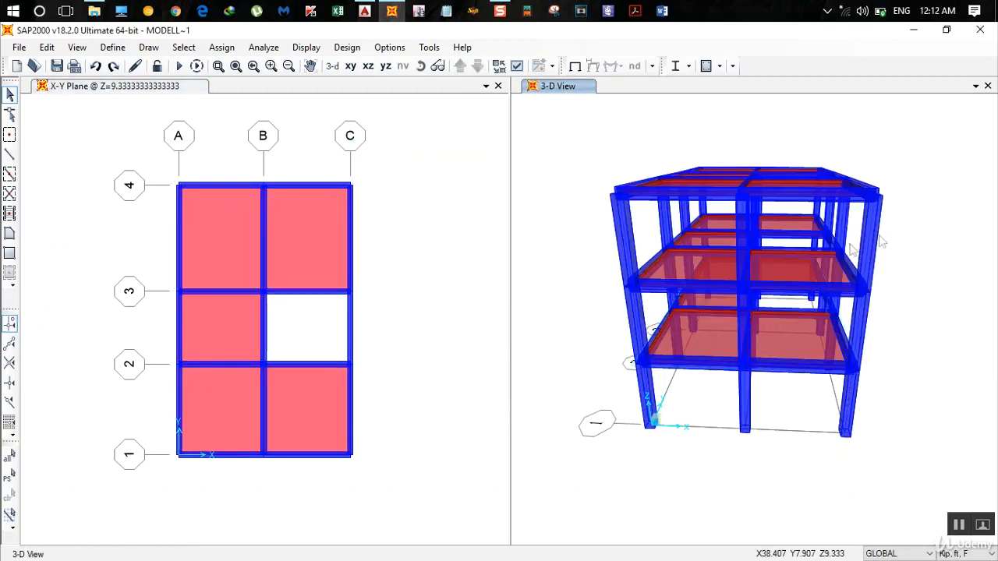
- Inspect the replicated storeys and the stair opening from several angles in the 3-D view
left_click(187, 88)
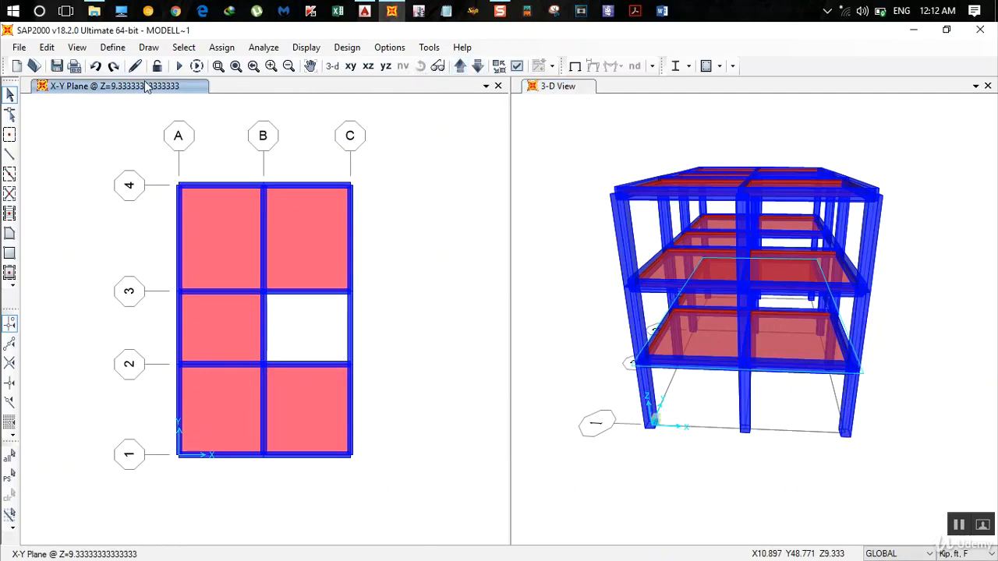
left_click(601, 101)
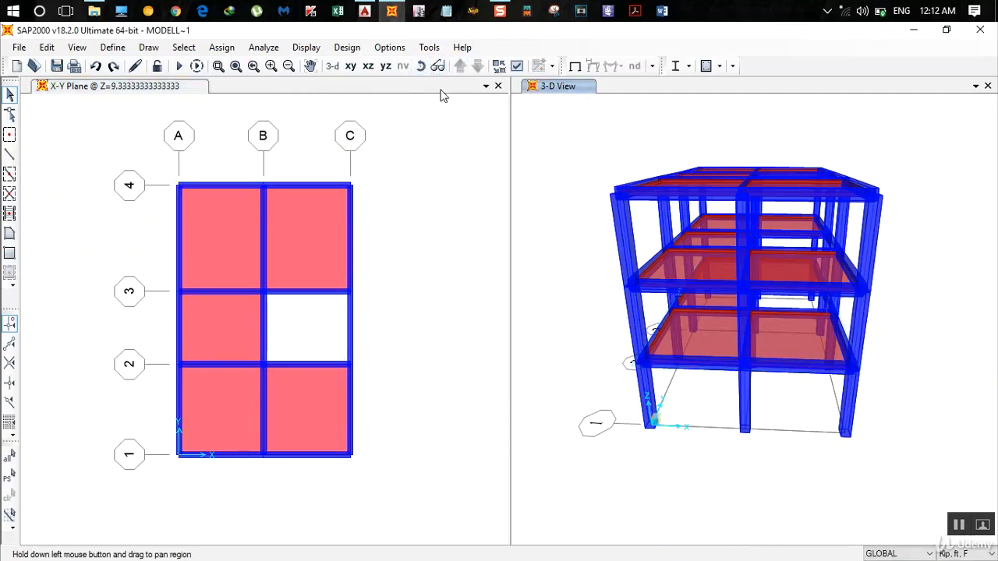
left_click(421, 66)
left_click_drag(615, 170, 748, 178)
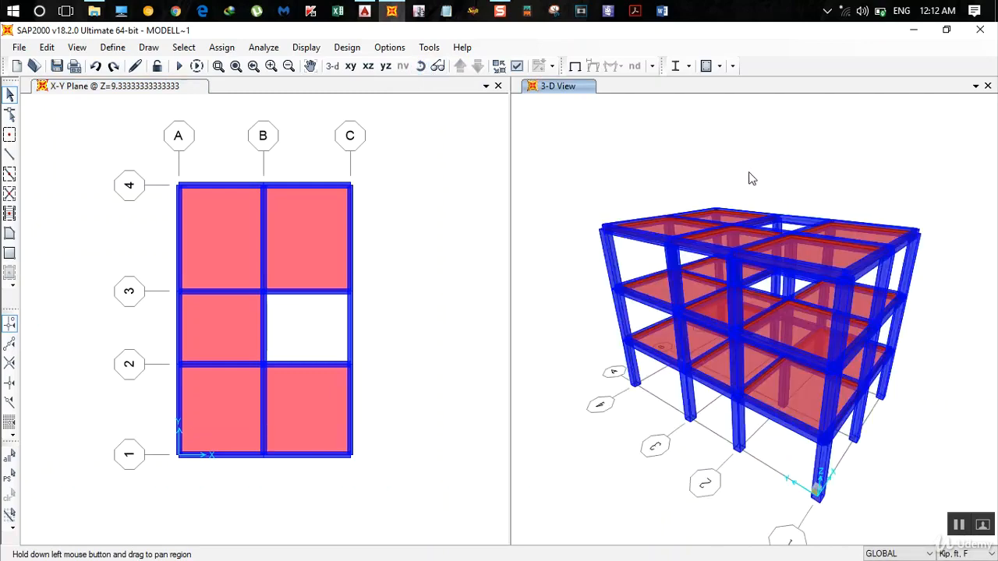
left_click(421, 66)
left_click_drag(780, 265, 712, 360)
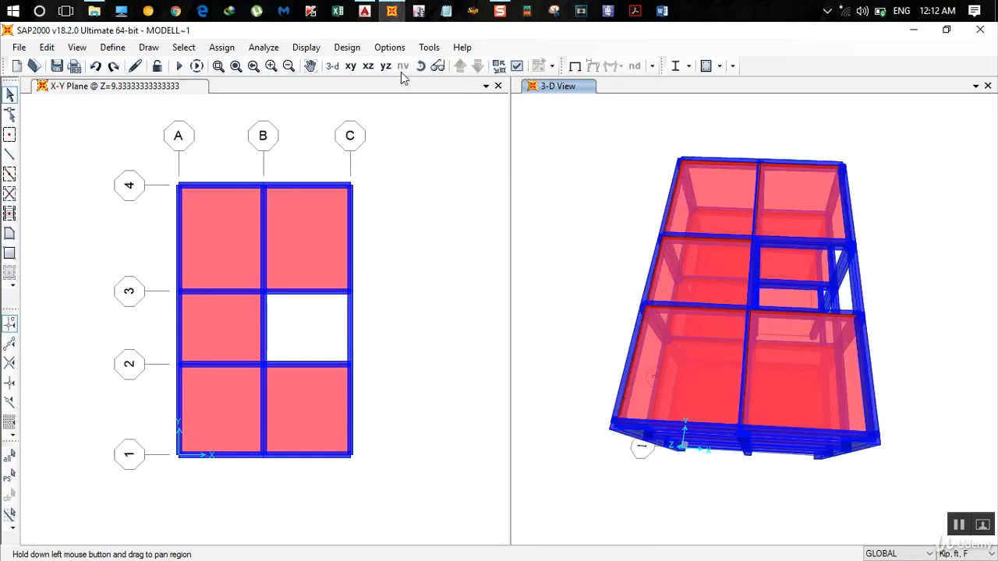
- Switch to AutoCAD and compare the floor plans, examining the balcony and open terrace projections beyond grid 1
left_click(364, 11)
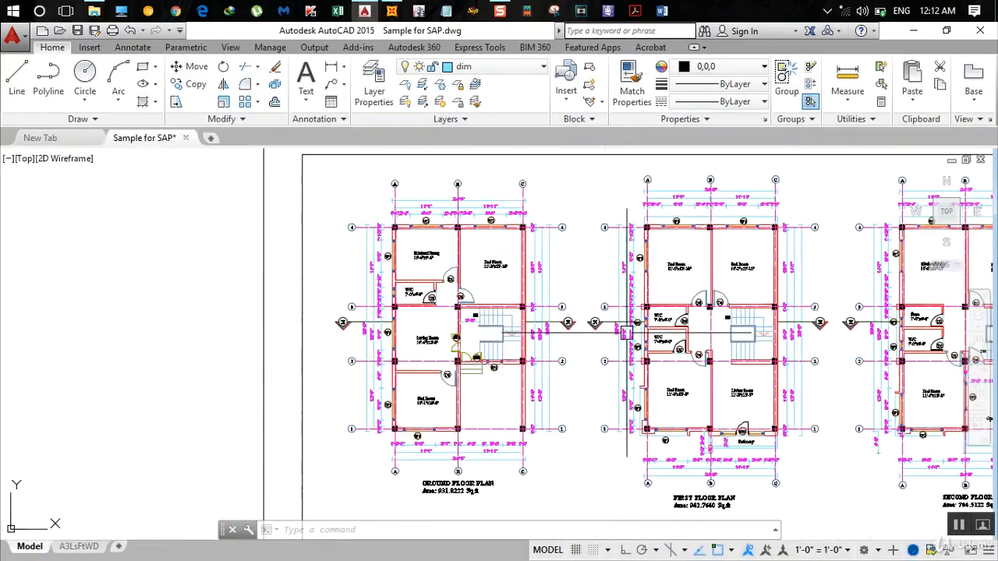
mouse_move(627, 332)
middle_mouse_down()
mouse_move(419, 267)
mouse_move(325, 269)
middle_mouse_up()
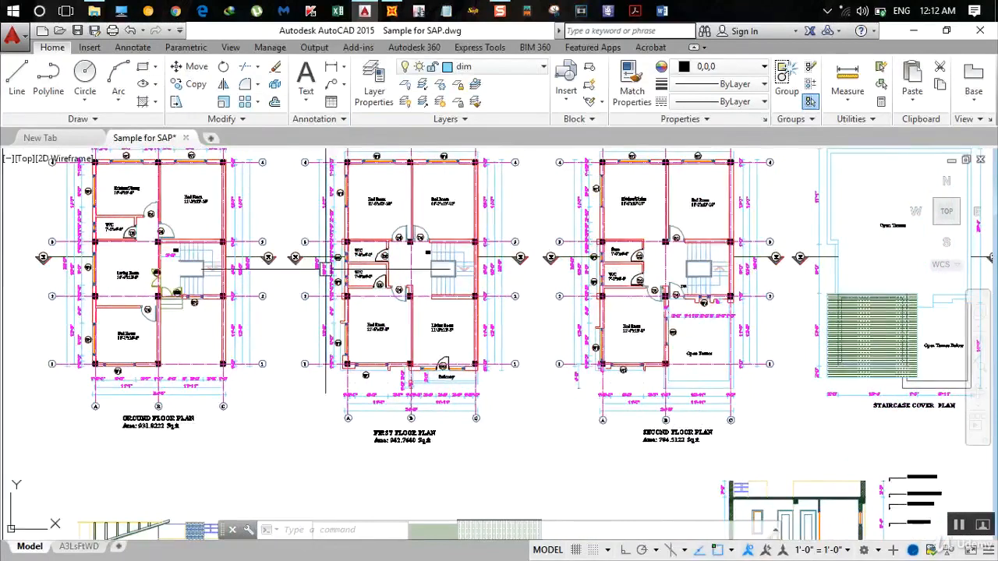
scroll(689, 391, "up", 2)
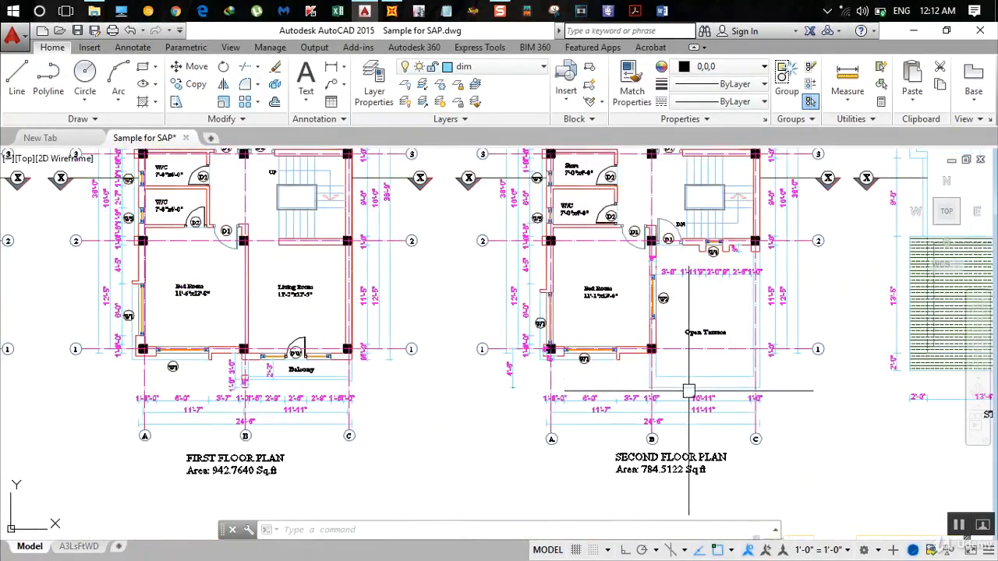
scroll(693, 389, "up", 2)
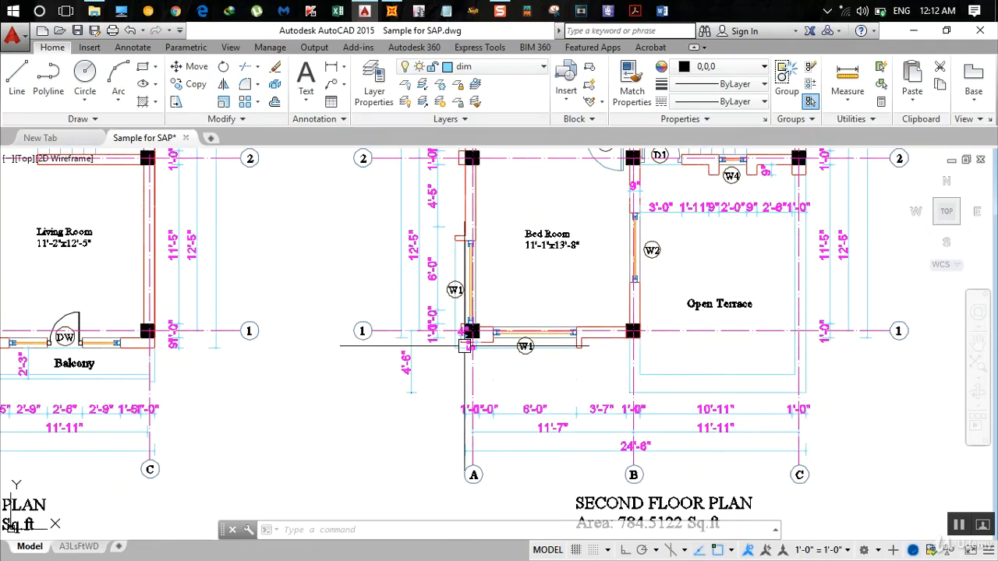
scroll(462, 346, "down", 4)
scroll(324, 346, "down", 3)
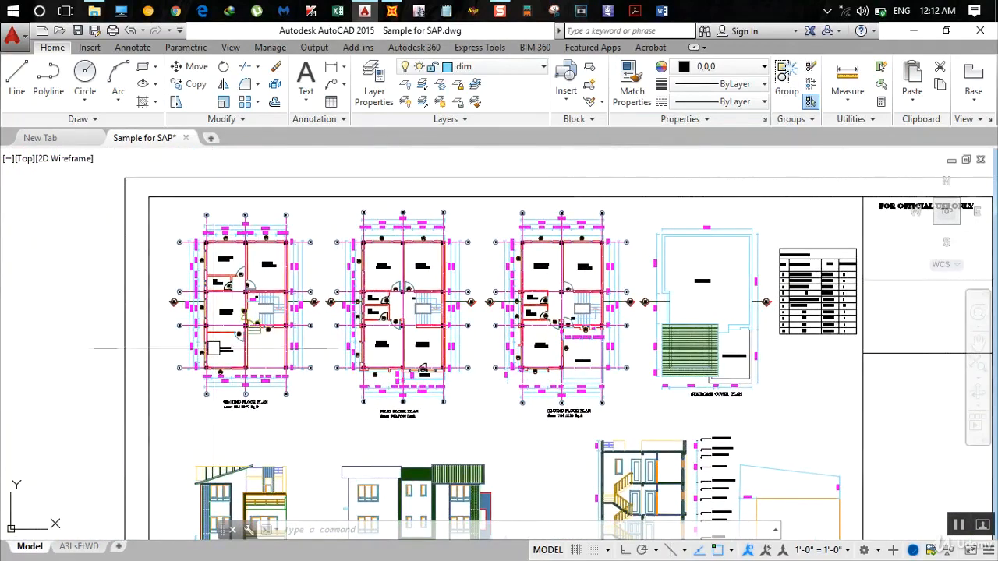
scroll(216, 344, "up", 4)
scroll(343, 335, "down", 3)
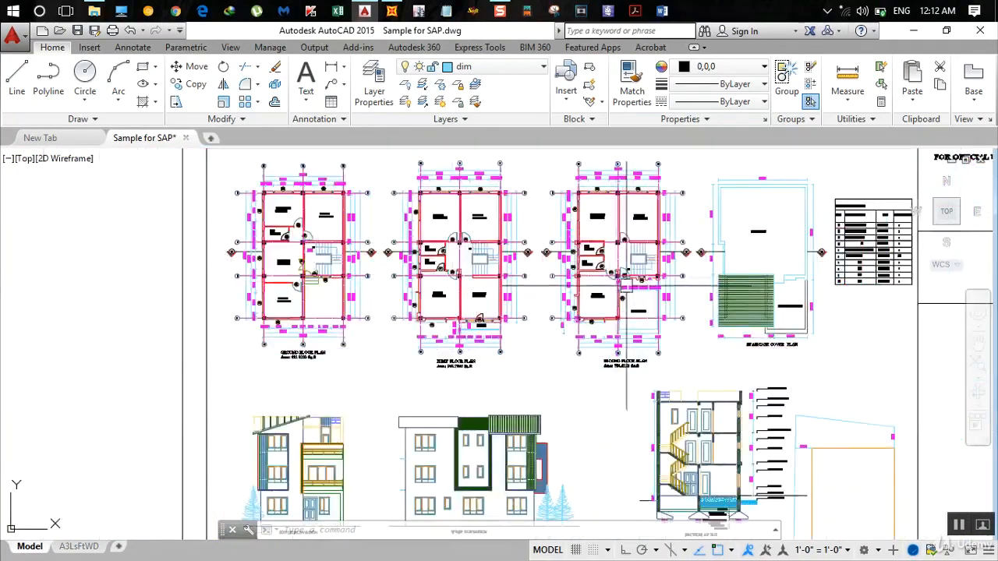
scroll(527, 293, "up", 3)
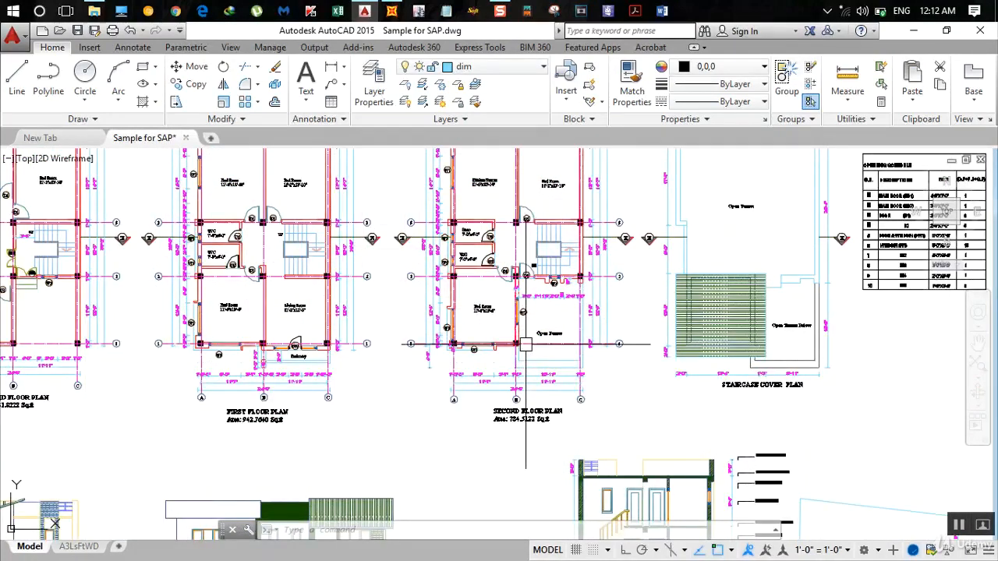
scroll(526, 354, "up", 3)
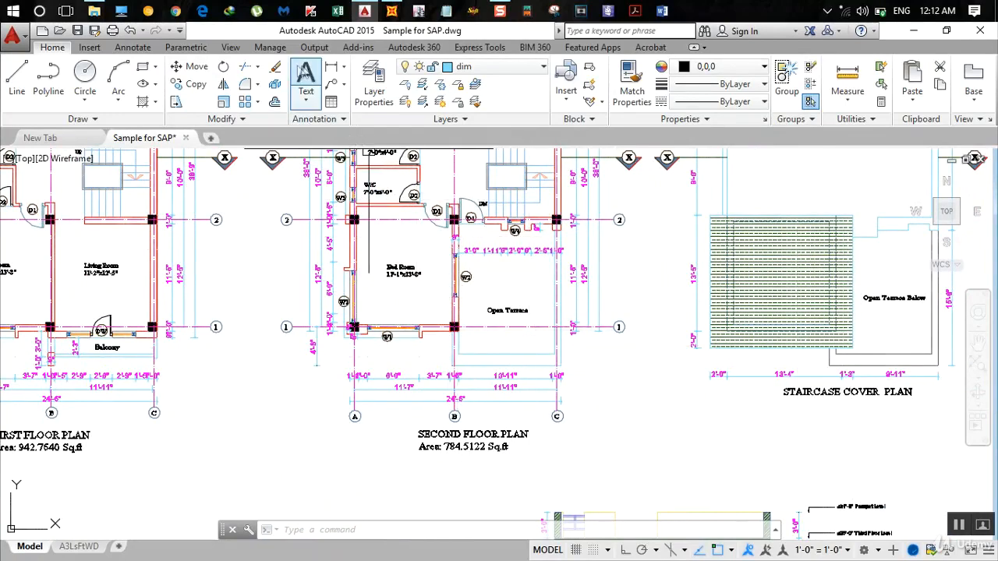
- Add a vertical linear dimension from grid 1 at column B to the open terrace's outer edge on the second floor plan
left_click(331, 66)
scroll(445, 340, "up", 4)
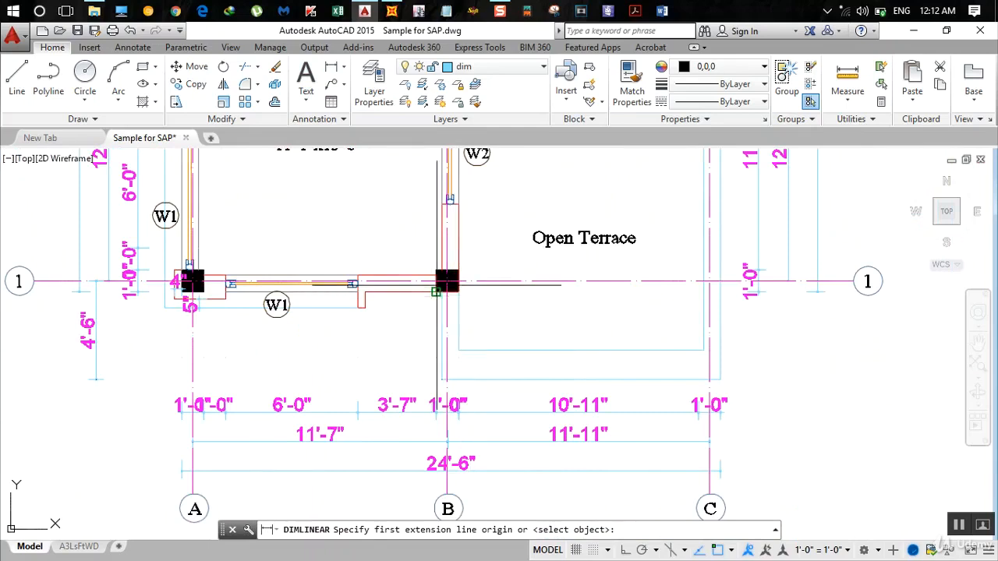
left_click(447, 380)
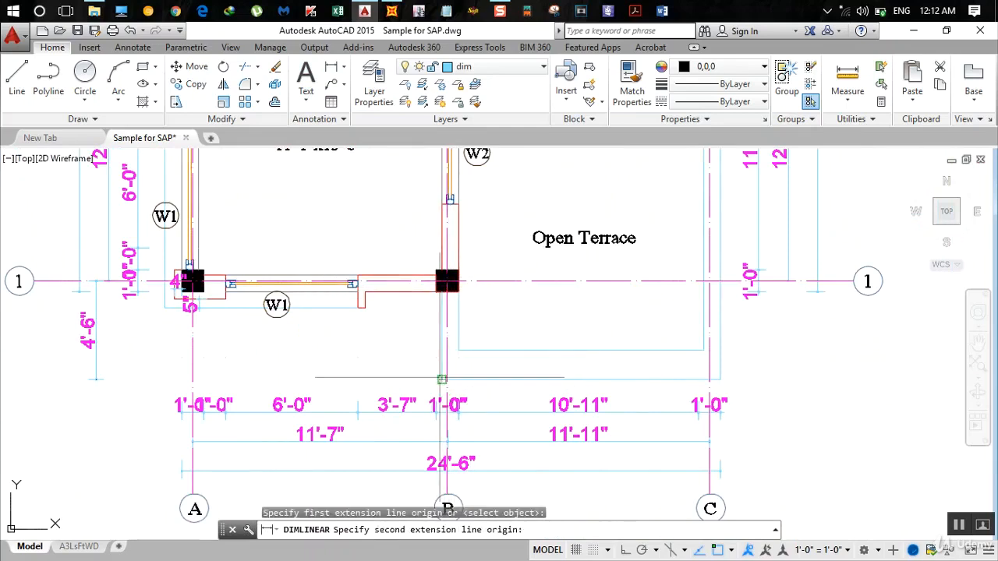
left_click(446, 380)
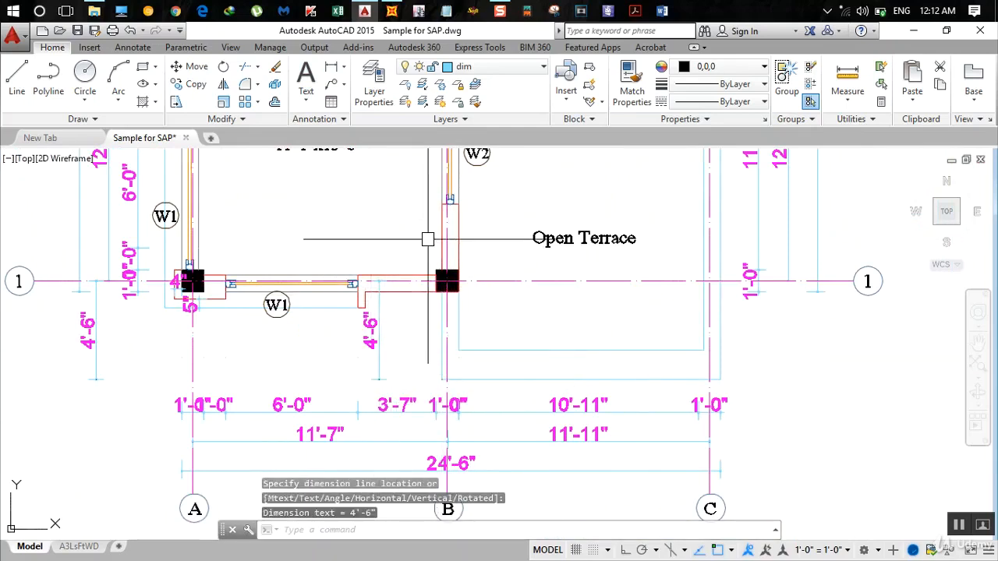
- Return to SAP2000 and try to add Y grid line 5 at ordinate -4.5 ft in the grid system data
left_click(393, 10)
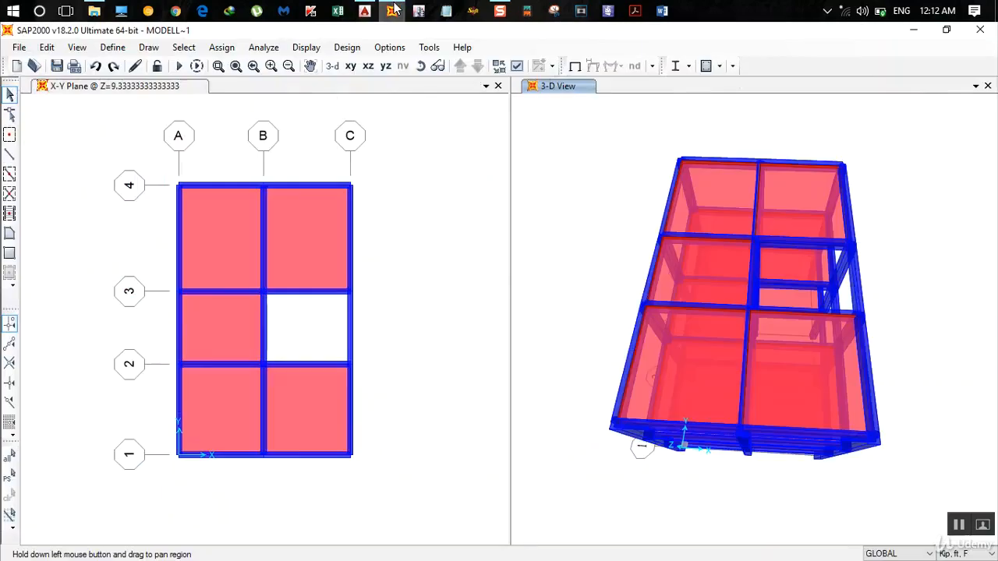
double_click(183, 187)
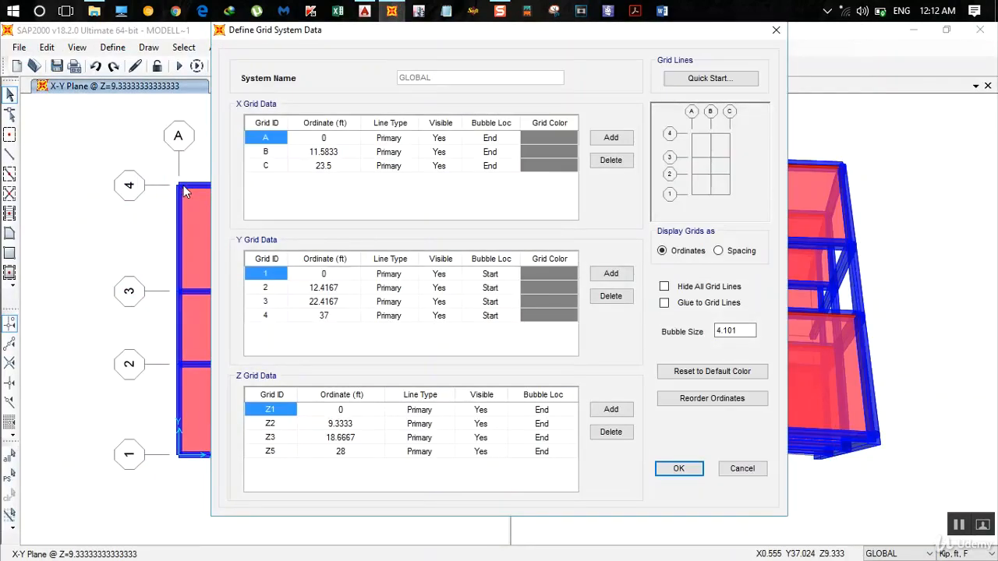
left_click(364, 10)
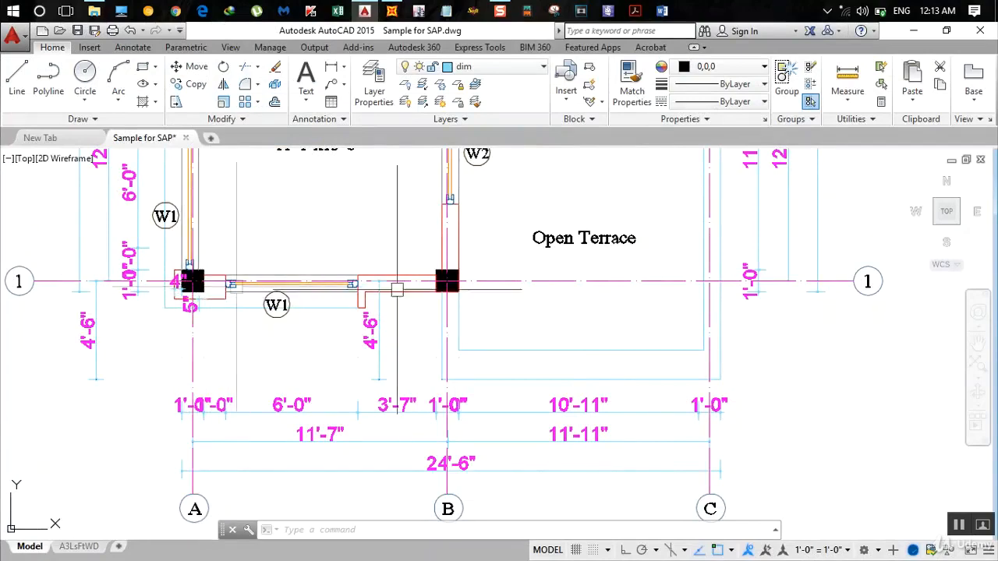
left_click(391, 10)
left_click(610, 273)
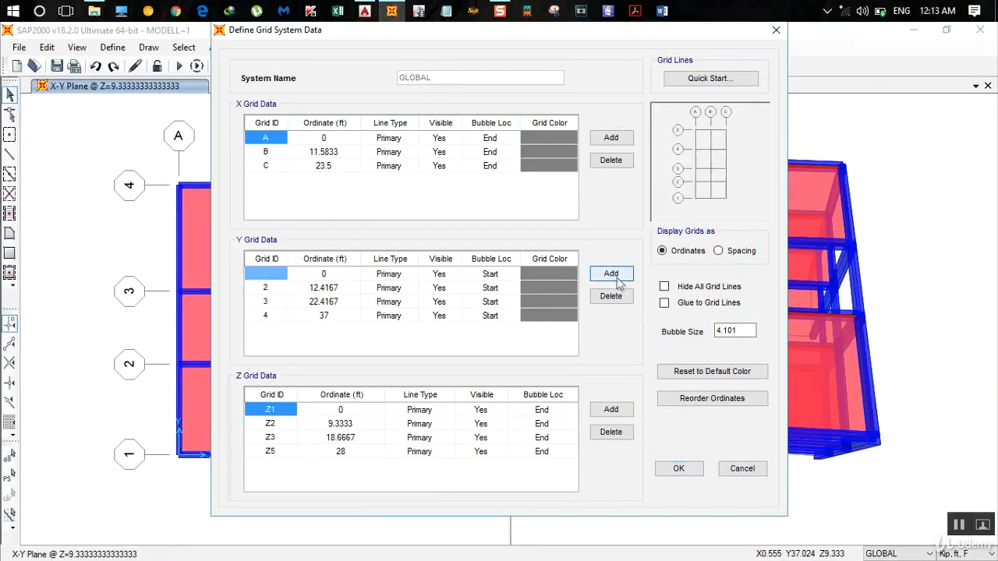
left_click(317, 331)
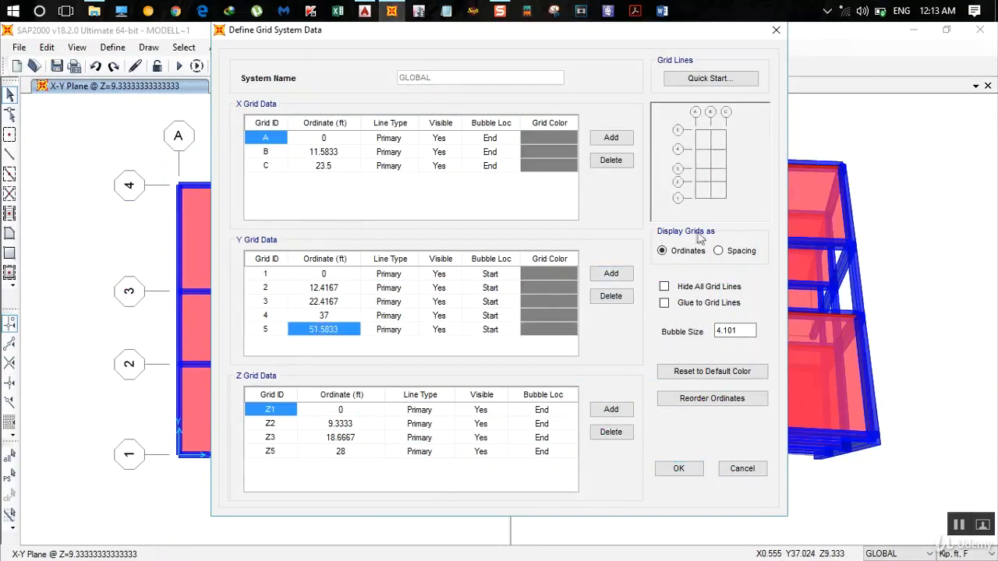
type("-4.5")
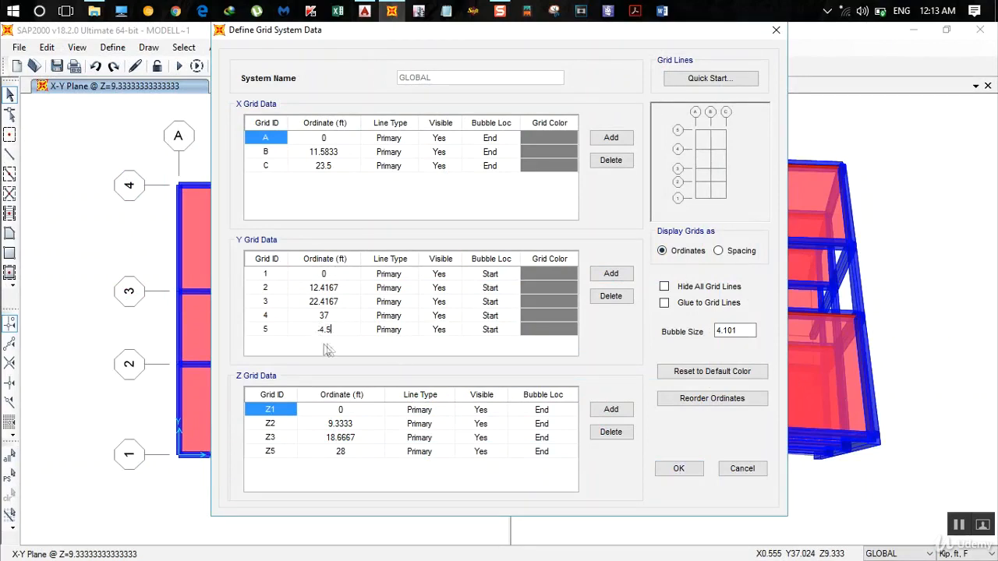
left_click(691, 472)
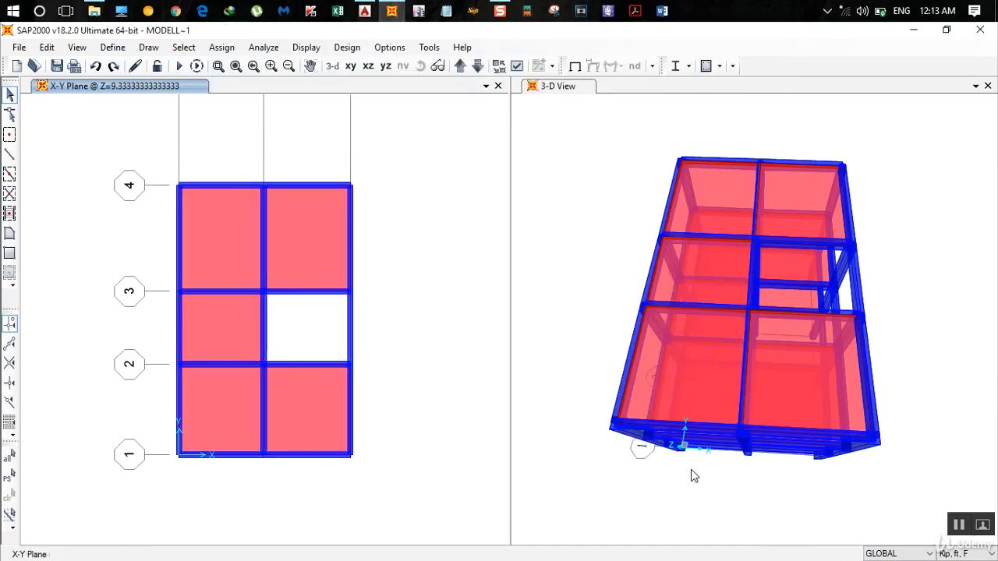
- Reopen the grid system data and redefine Y grid line 5 at ordinate -4.5 ft
scroll(401, 286, "down", 2)
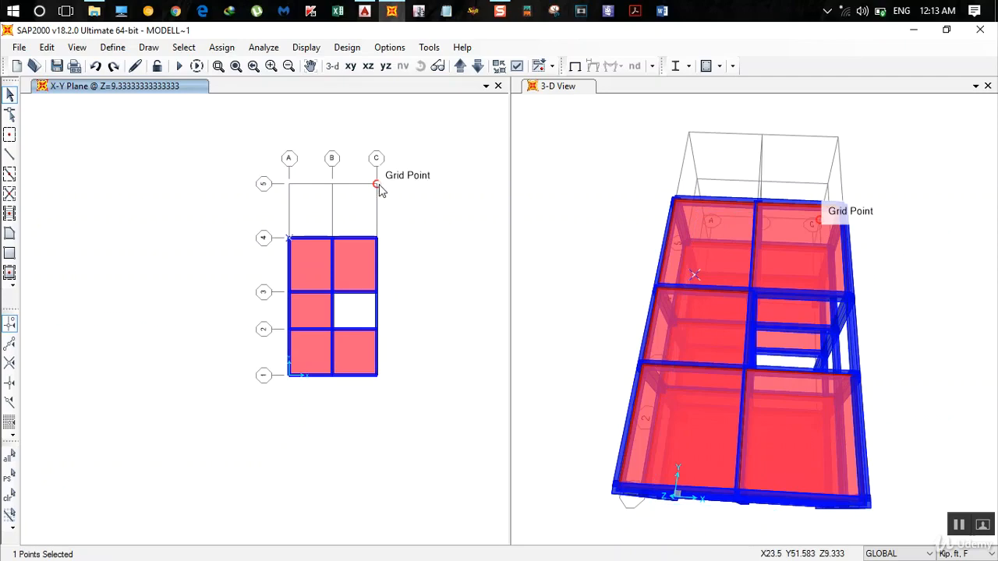
double_click(380, 187)
left_click(776, 32)
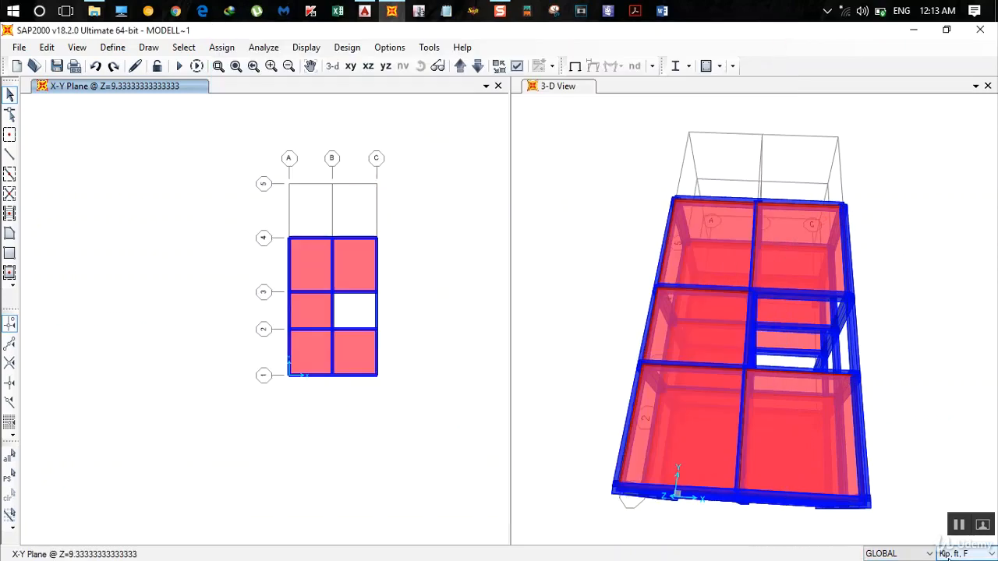
double_click(375, 194)
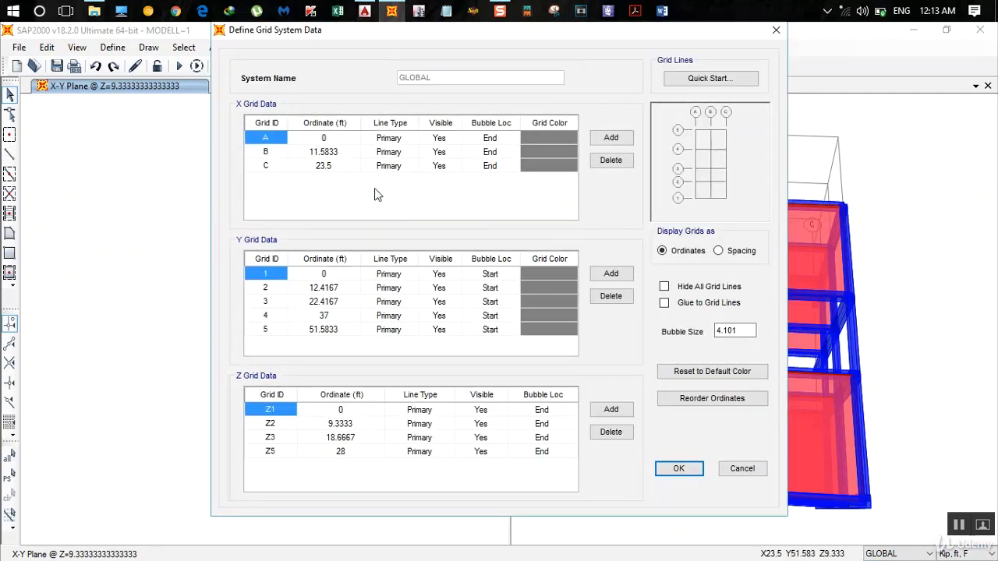
left_click(329, 332)
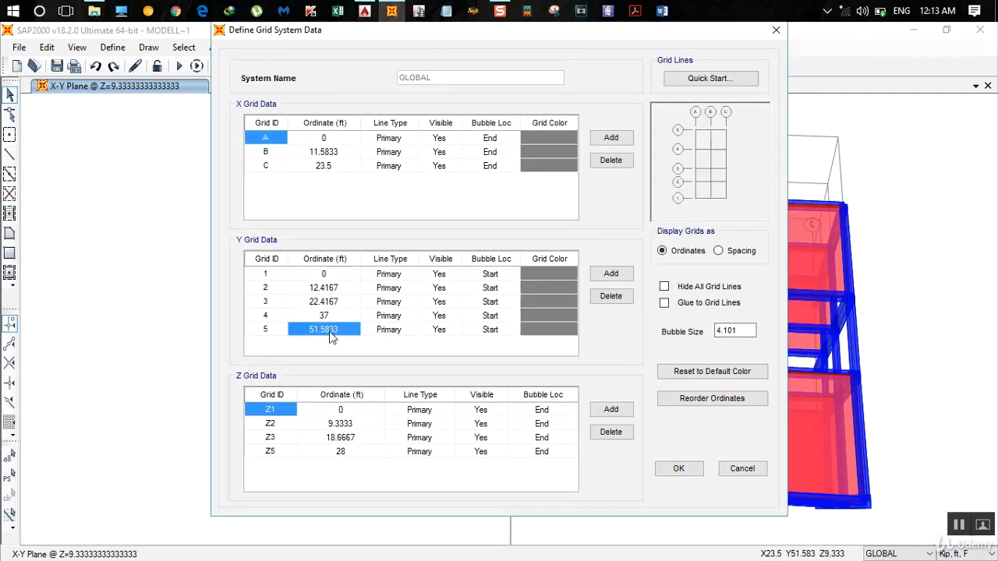
left_click(610, 301)
left_click(600, 274)
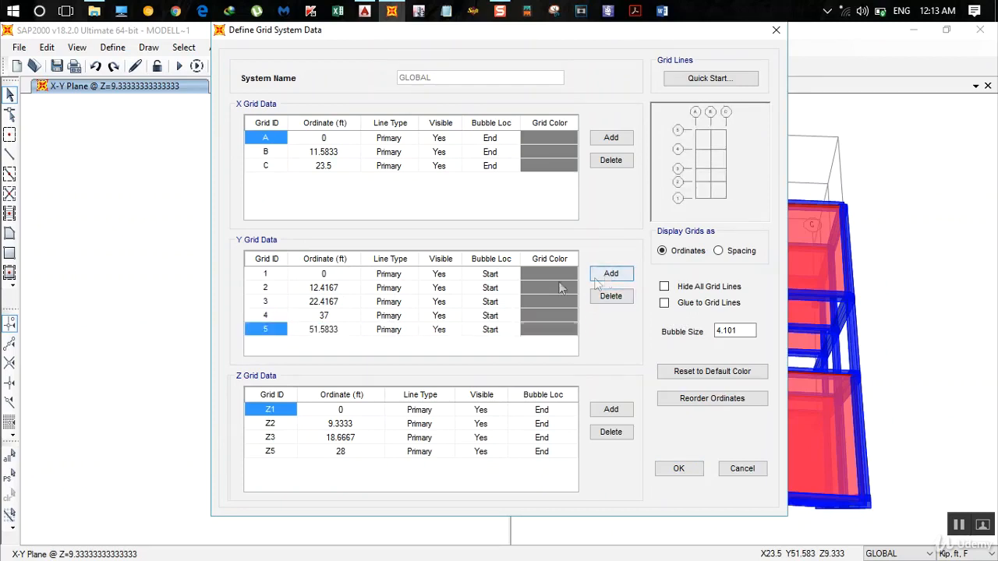
left_click(316, 332)
type("-4.5")
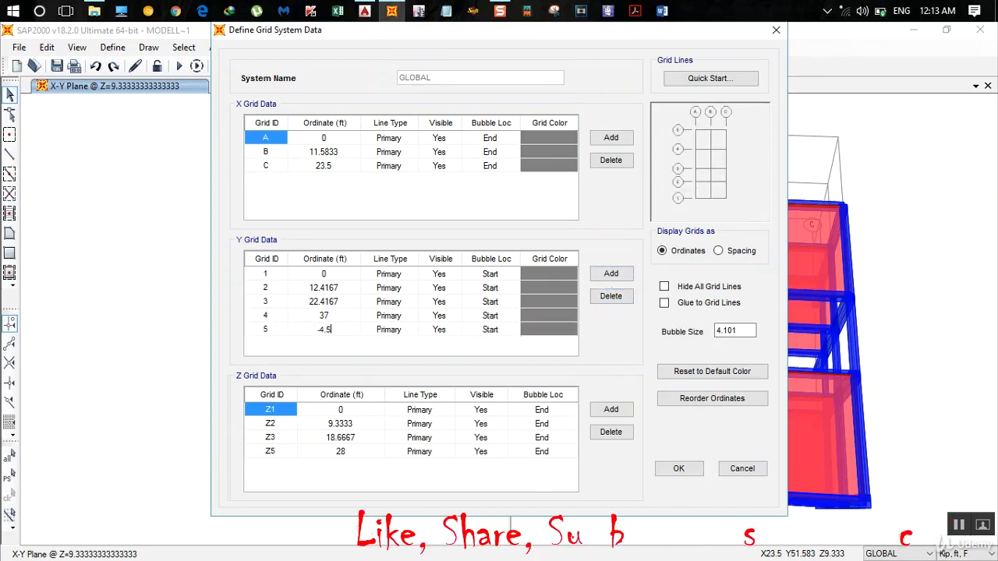
key("Return")
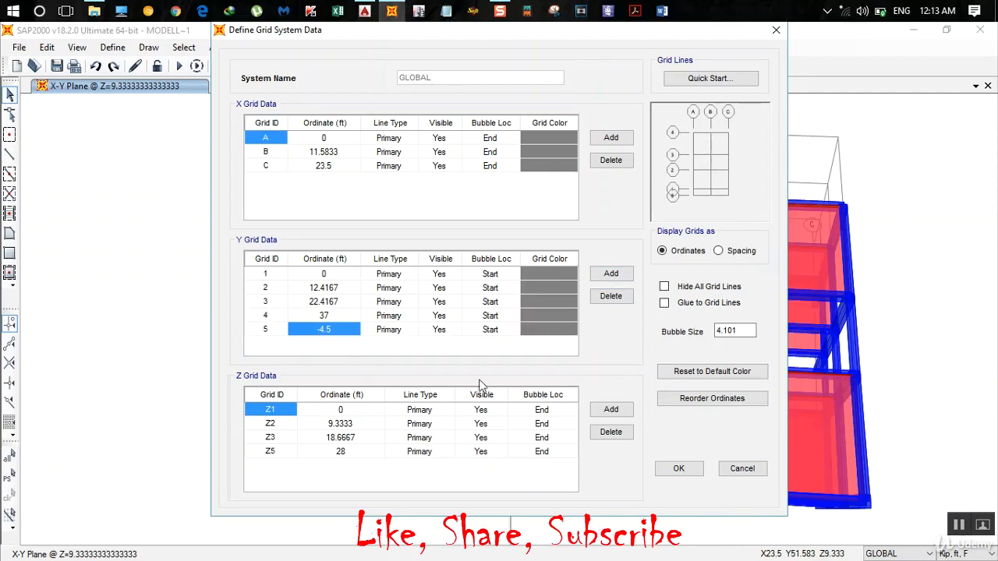
left_click(680, 470)
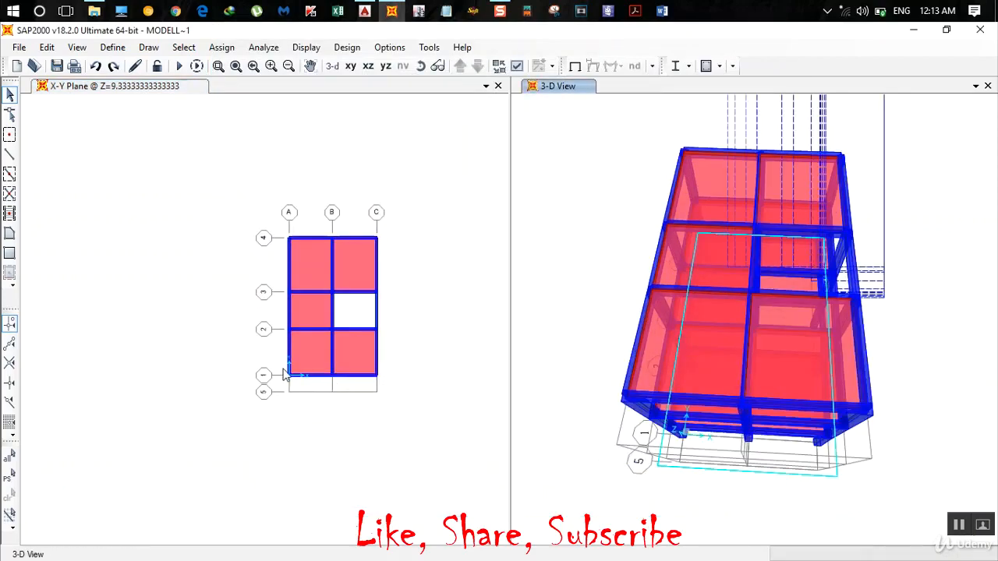
- Clear the accidental selection in the plan and restore the default 3-D view of the whole model
left_click_drag(363, 388, 368, 389)
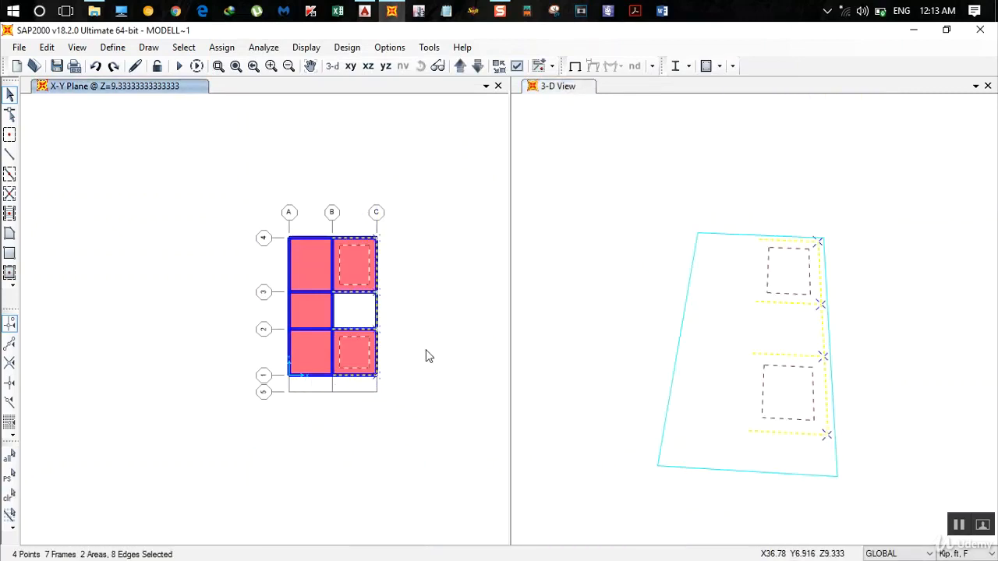
key("Escape")
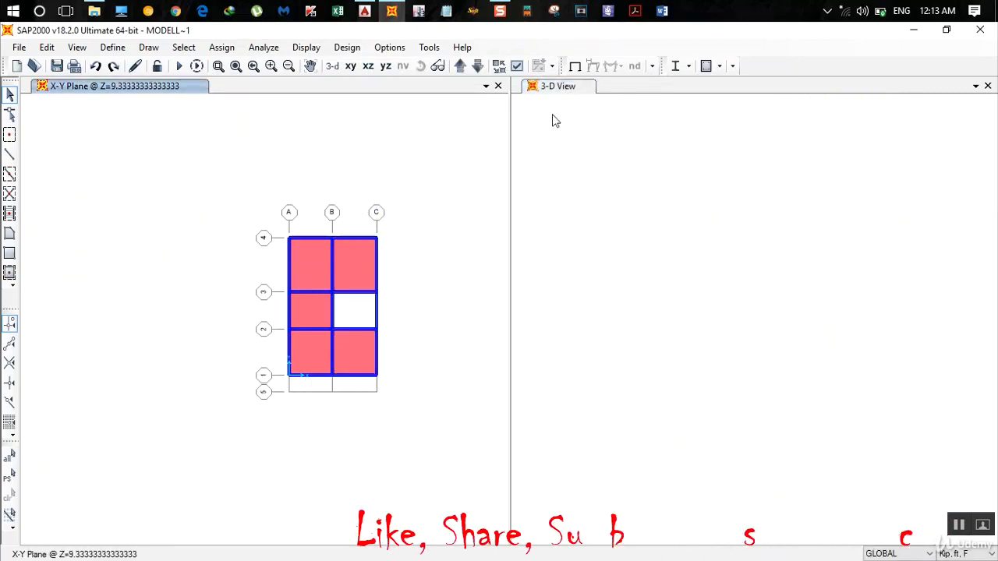
left_click(520, 98)
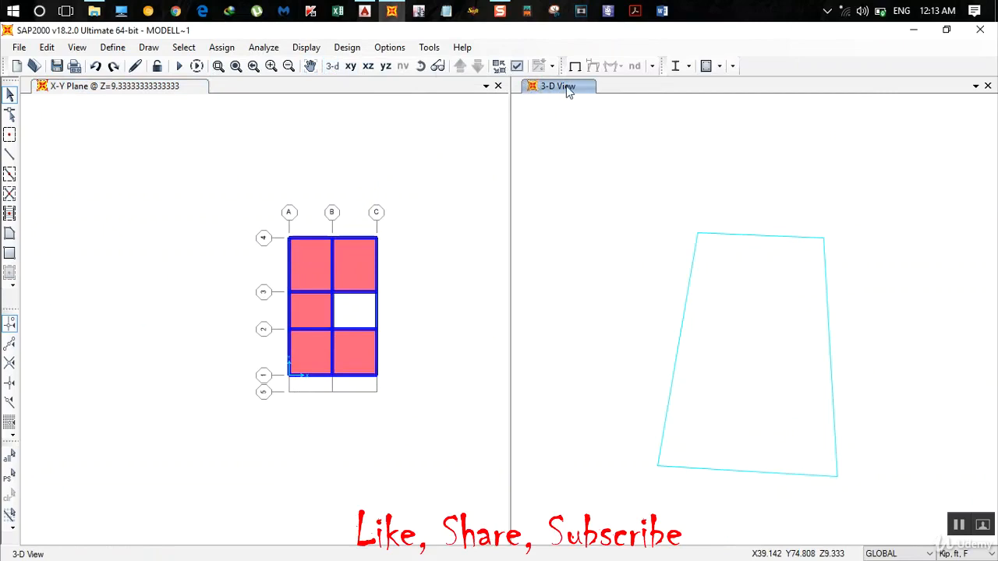
left_click(332, 65)
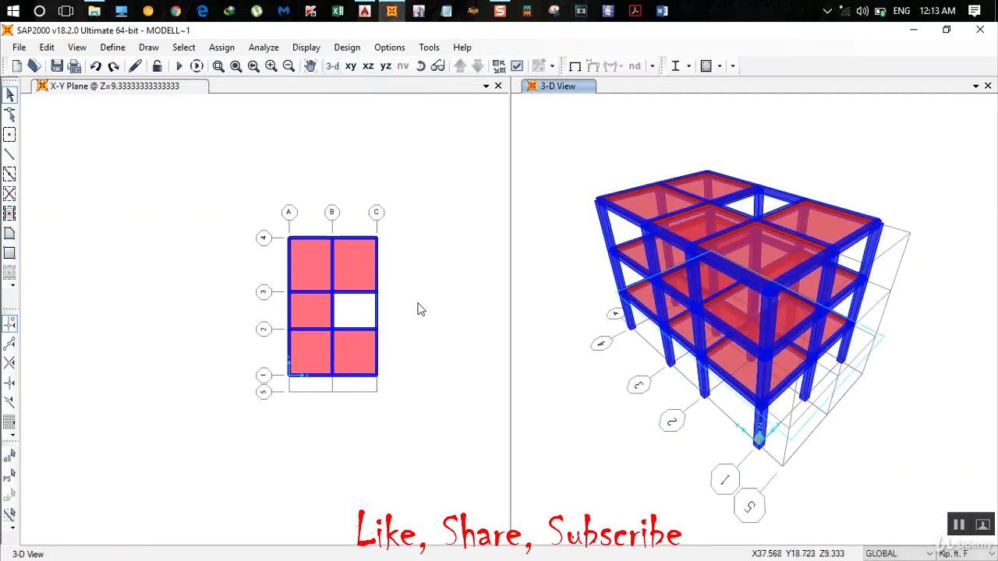
left_click_drag(419, 307, 361, 310)
scroll(282, 335, "up", 2)
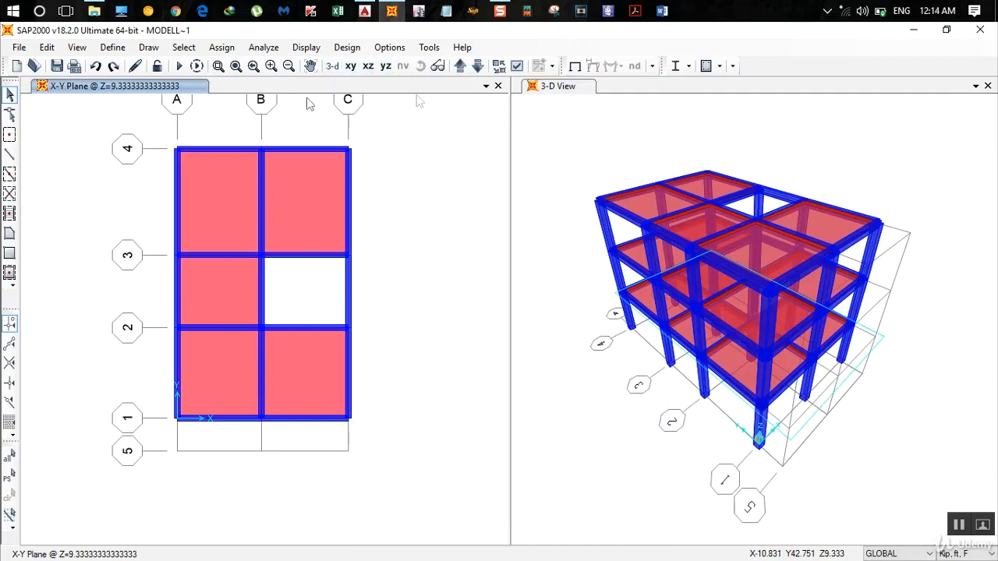
- Draw a rectangular Slab 130 area between grids B and C and grids 1 and 5 at Z=9.333 ft
left_click(459, 66)
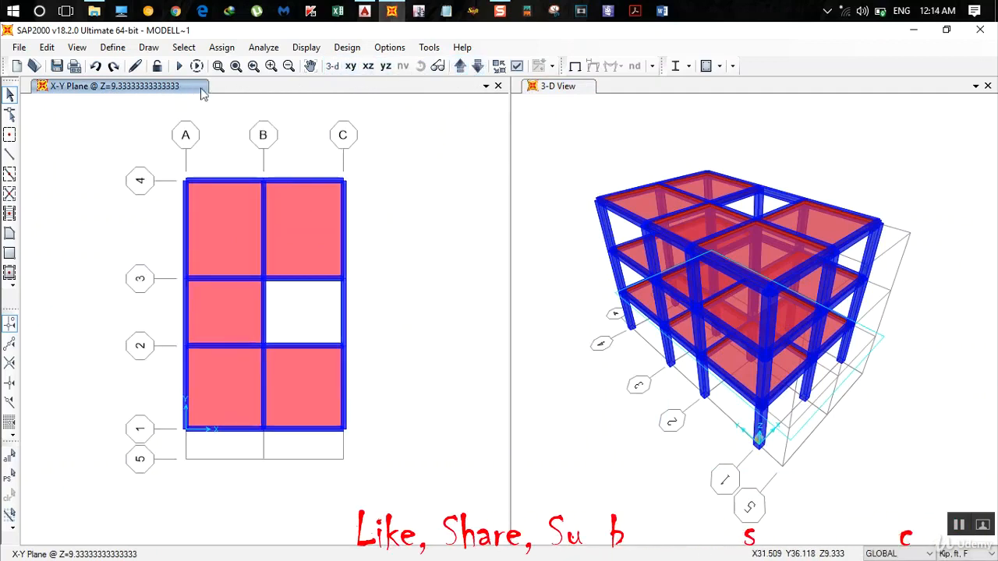
left_click(12, 255)
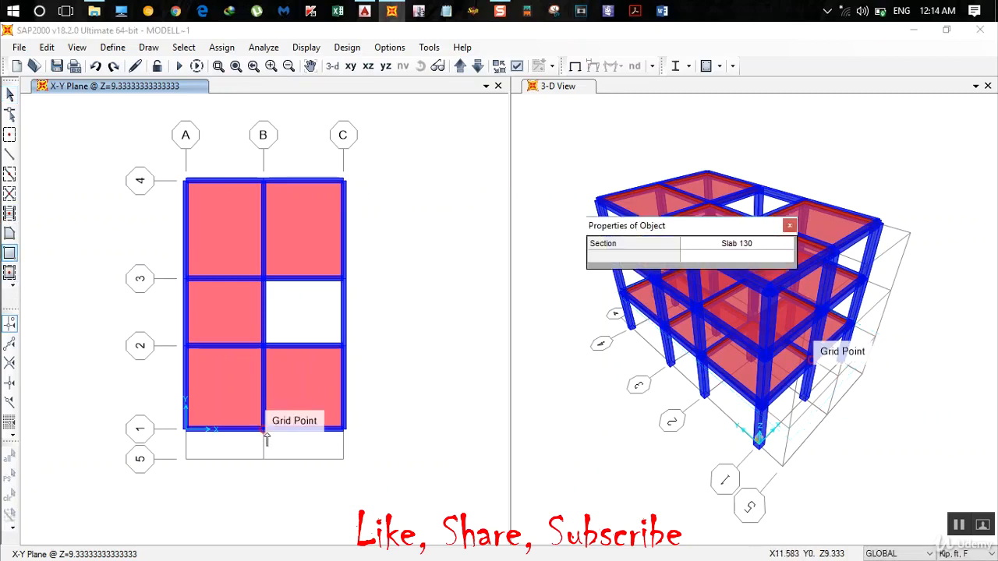
left_click(343, 459)
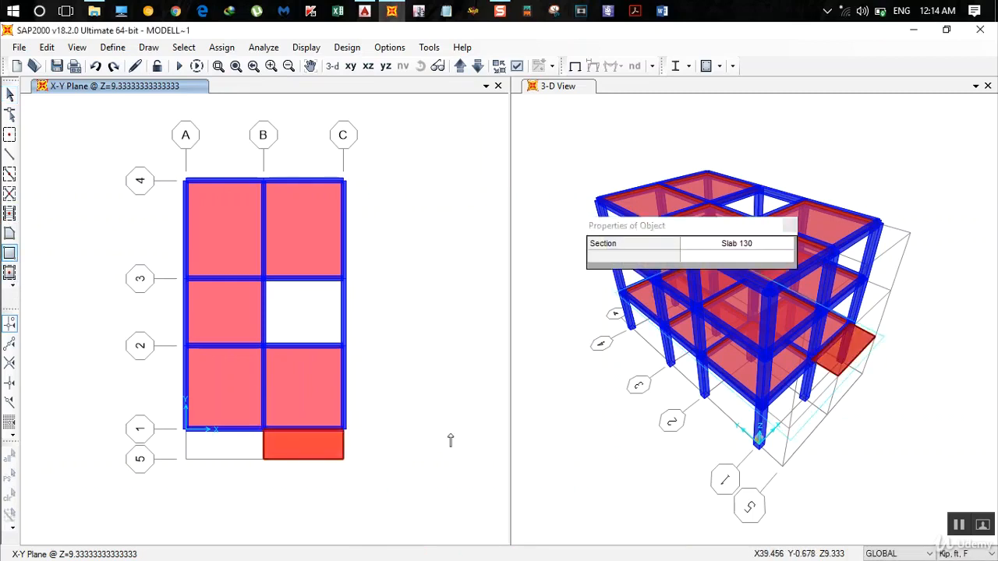
key("Escape")
- Draw a rectangular Slab 130 area from grid B-1 to grid C-5 on the Z=28 ft plan level
left_click(459, 66)
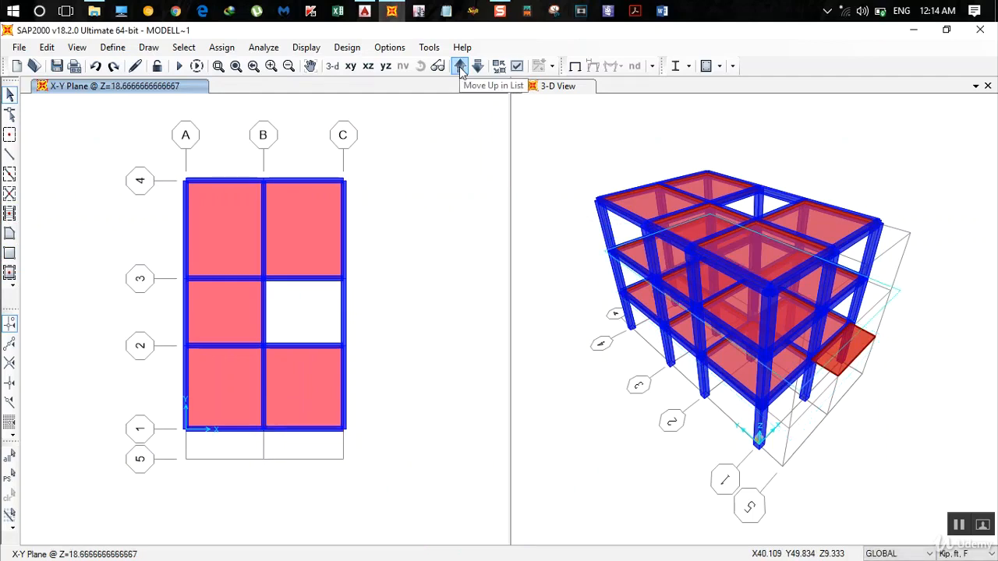
left_click(460, 67)
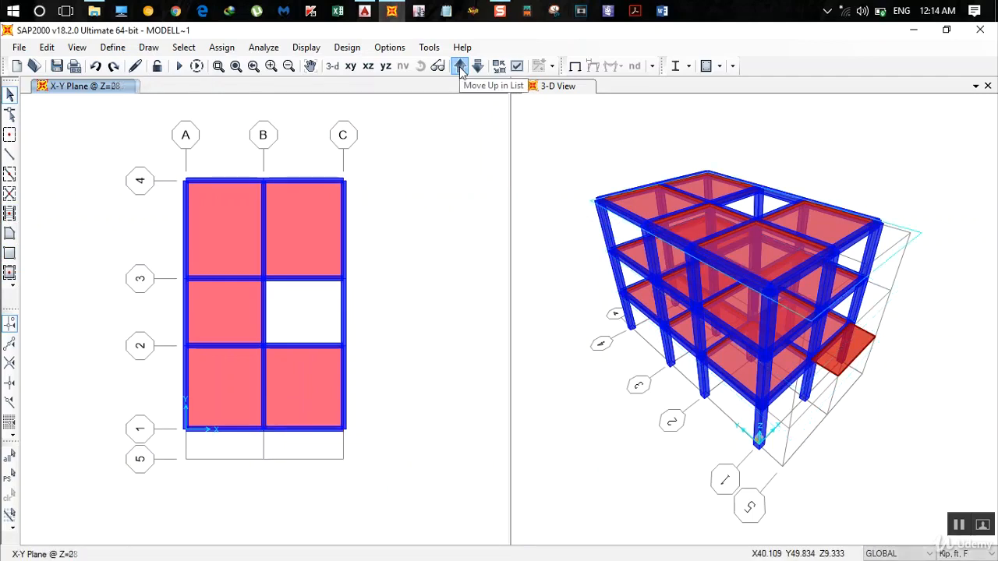
left_click(459, 67)
left_click(477, 67)
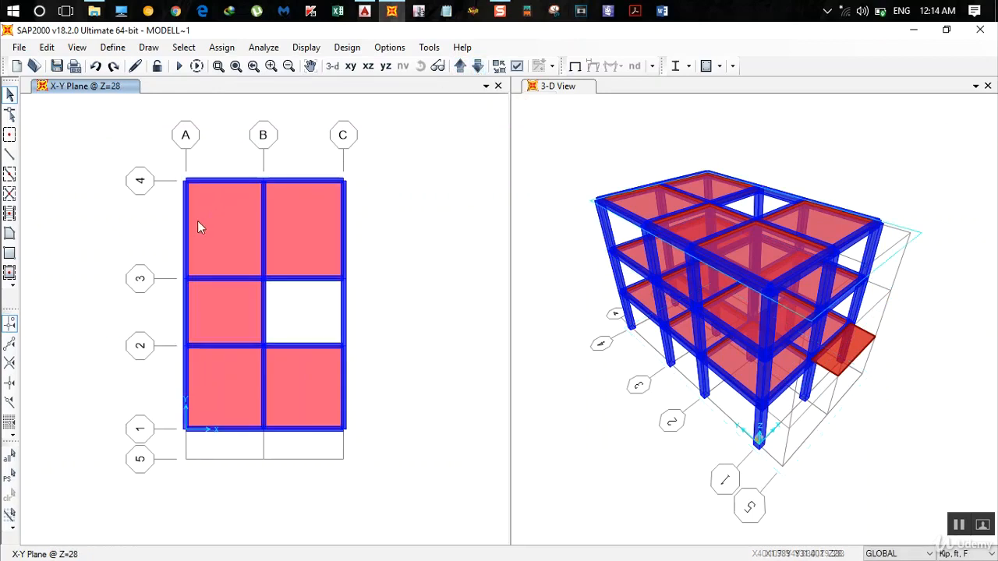
left_click(11, 254)
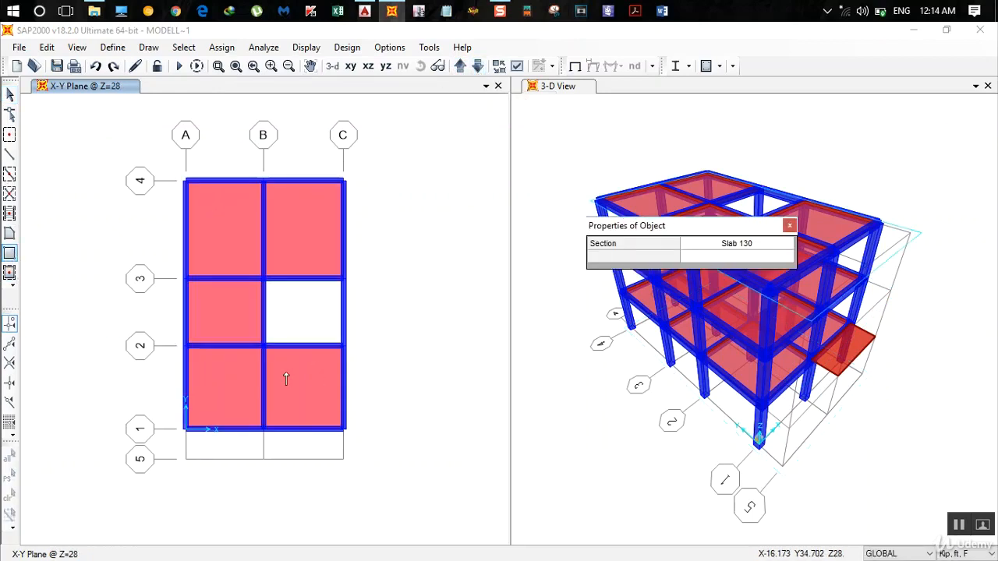
left_click(263, 430)
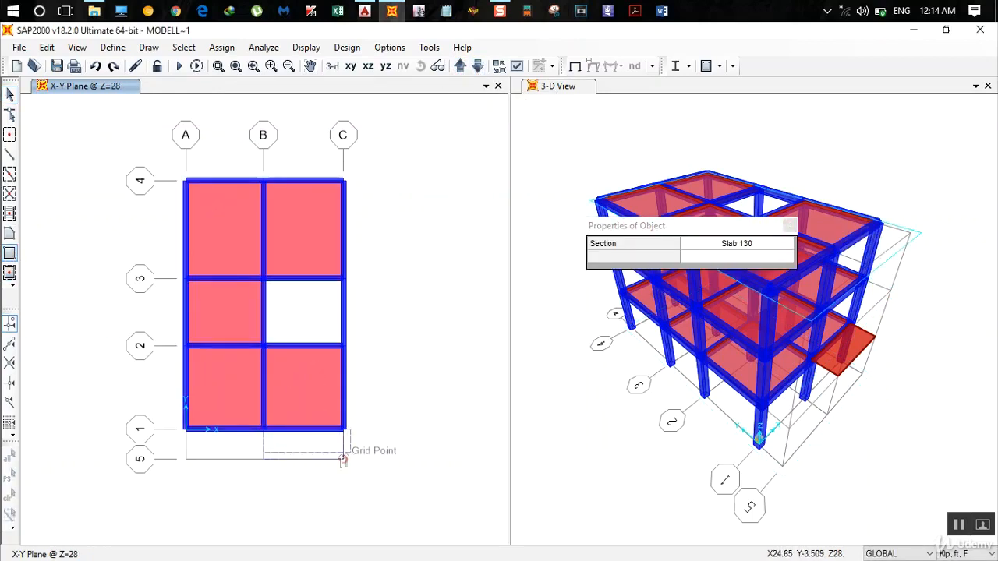
left_click(343, 460)
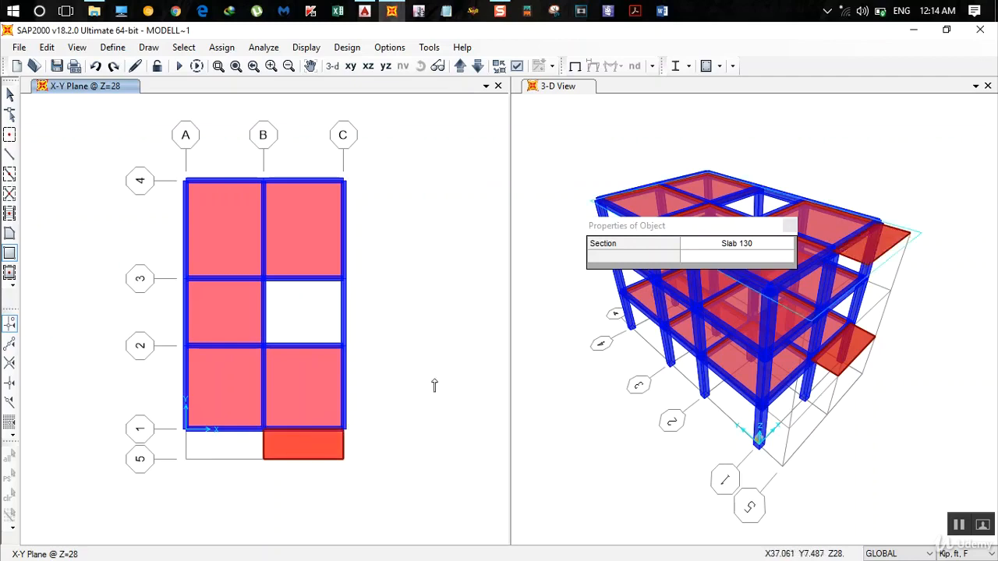
left_click(789, 227)
- Draw the same projecting slab from grid B-1 to grid C-5 on the Z=18.667 ft plan level
left_click(477, 65)
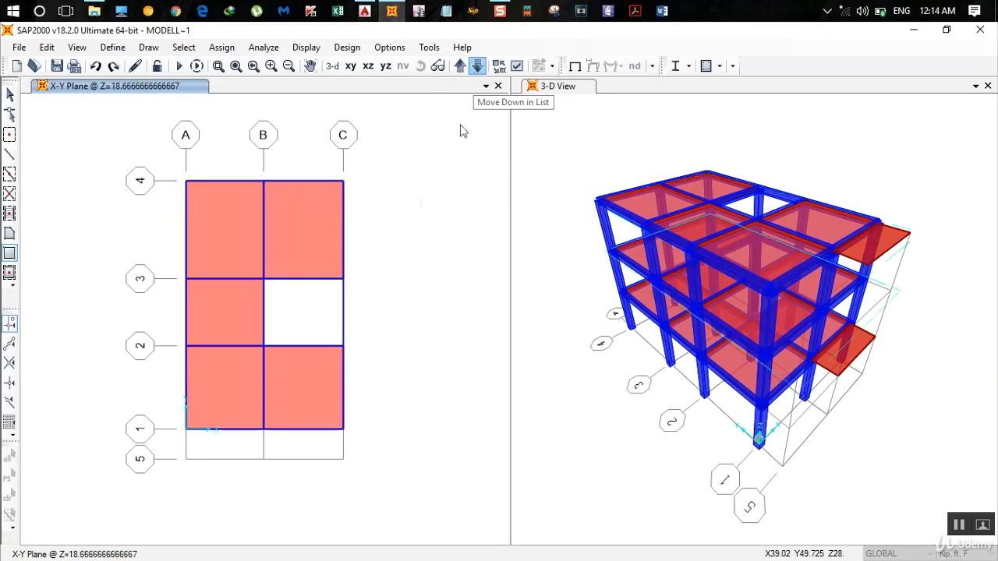
left_click(263, 430)
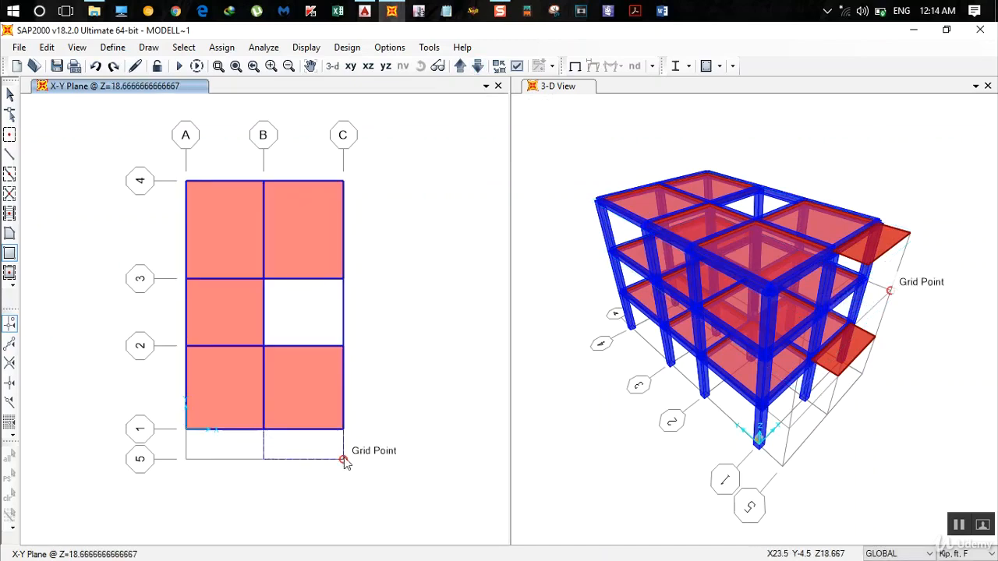
left_click(343, 460)
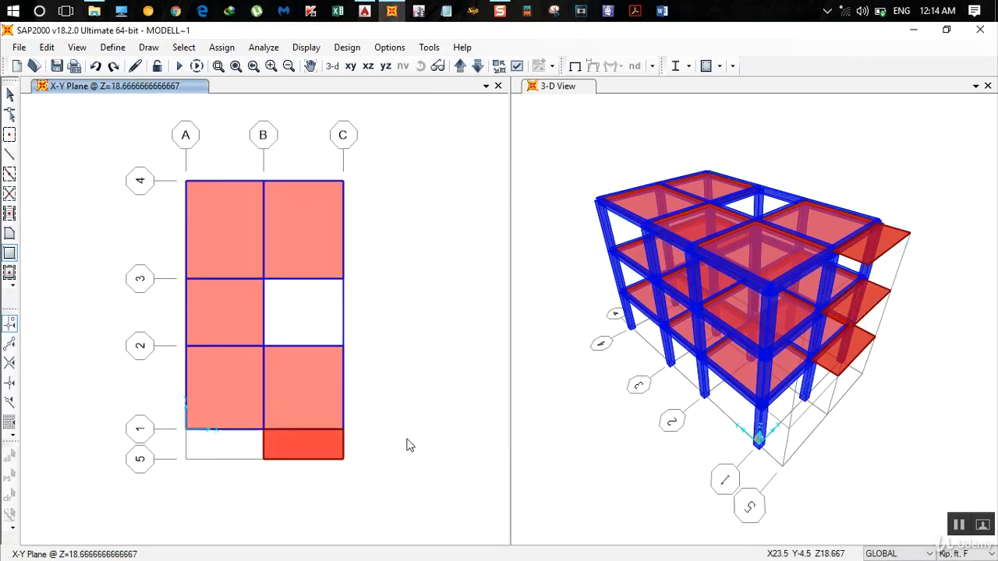
- Delete the projecting slab between grids 1 and 5 on the Z=9.333 ft plan level
left_click(477, 65)
left_click(308, 443)
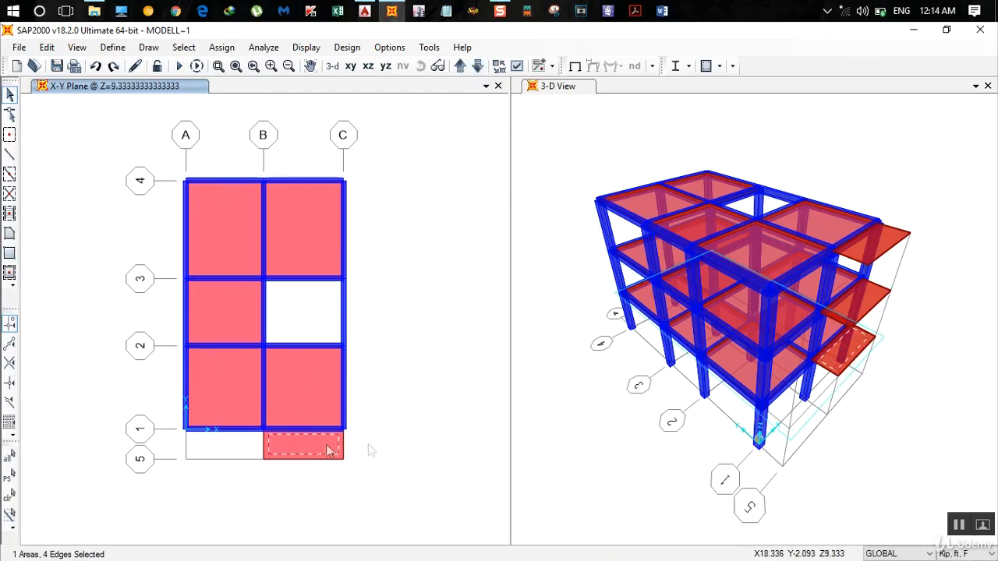
key("Delete")
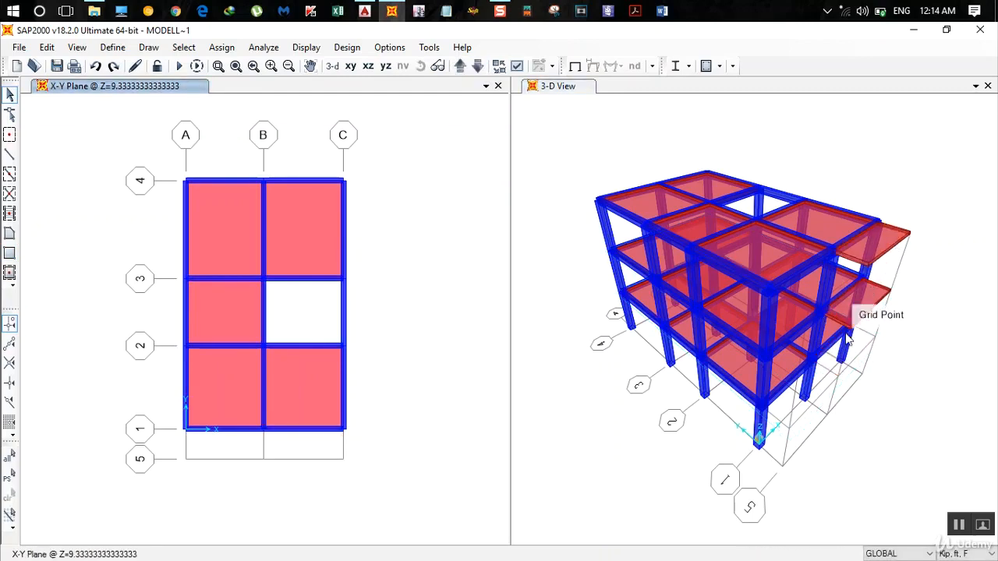
- Switch to AutoCAD and examine the ground, first and second floor plans and the staircase cover plan, comparing the projections beyond grid 1
left_click(365, 10)
scroll(526, 292, "down", 4)
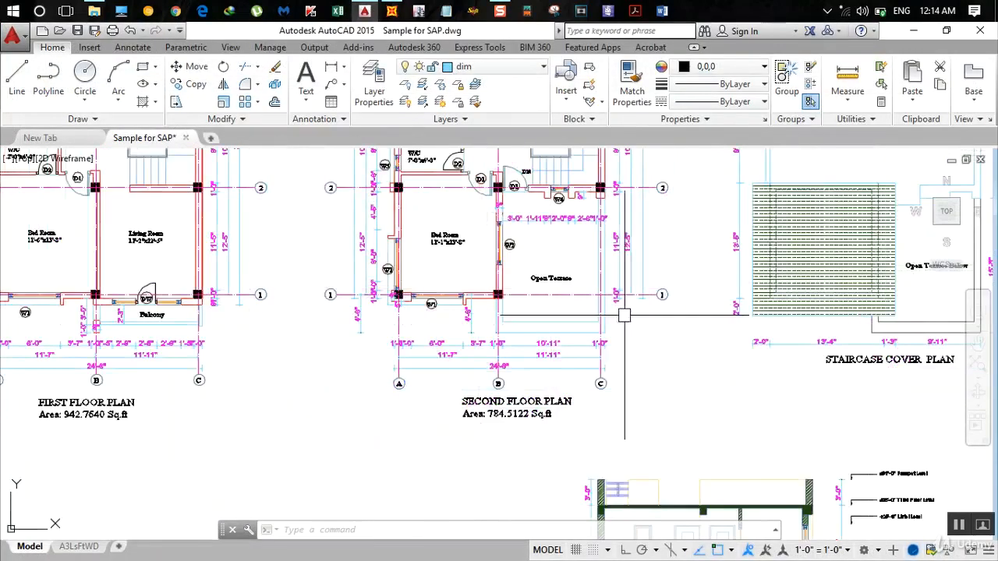
middle_click_drag(753, 334, 604, 347)
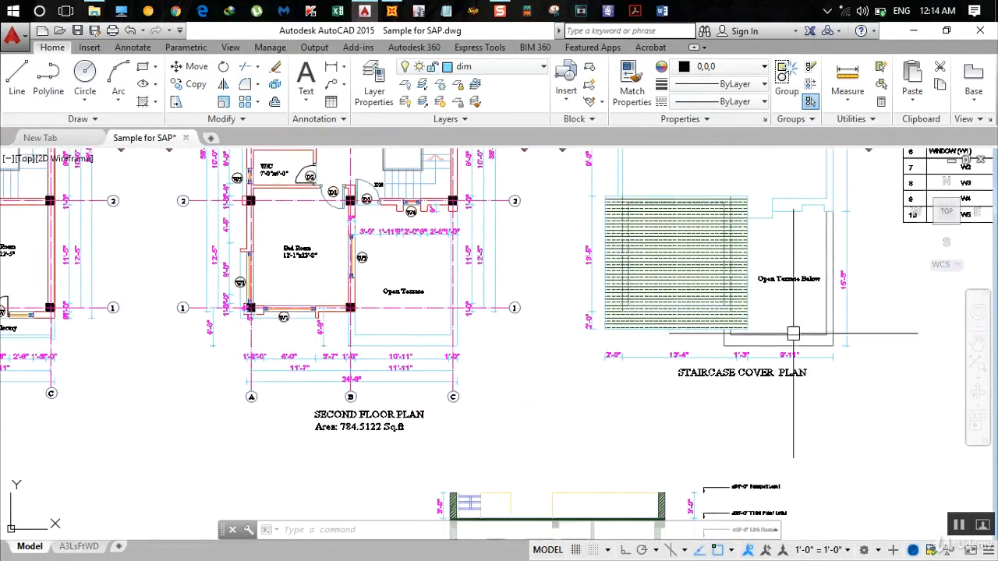
scroll(763, 334, "down", 2)
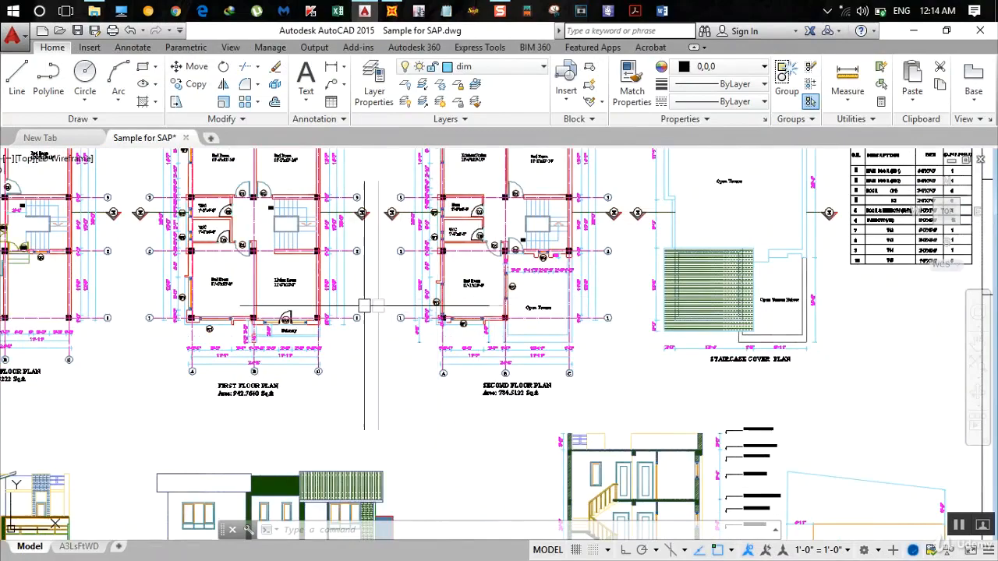
scroll(632, 339, "down", 3)
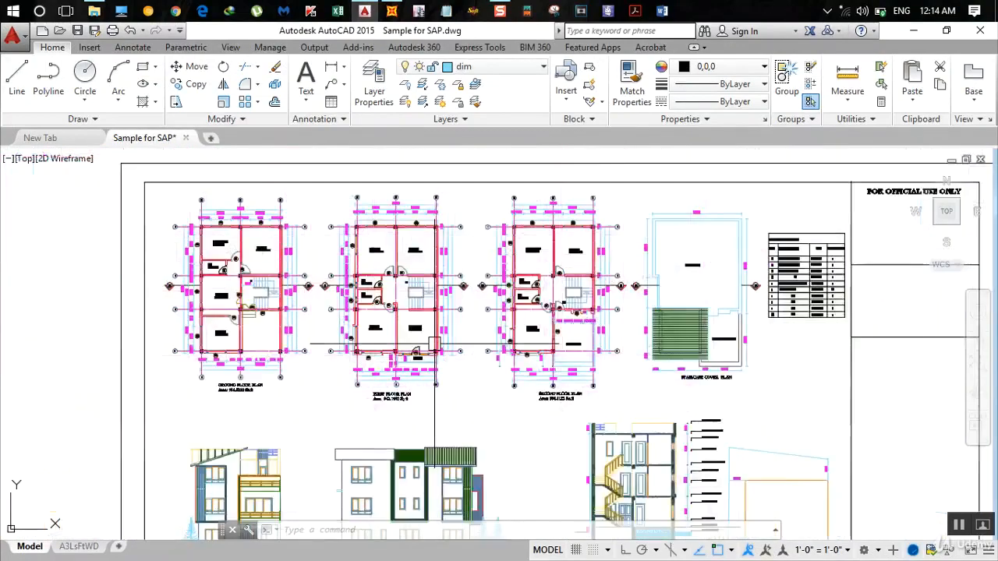
scroll(551, 314, "up", 2)
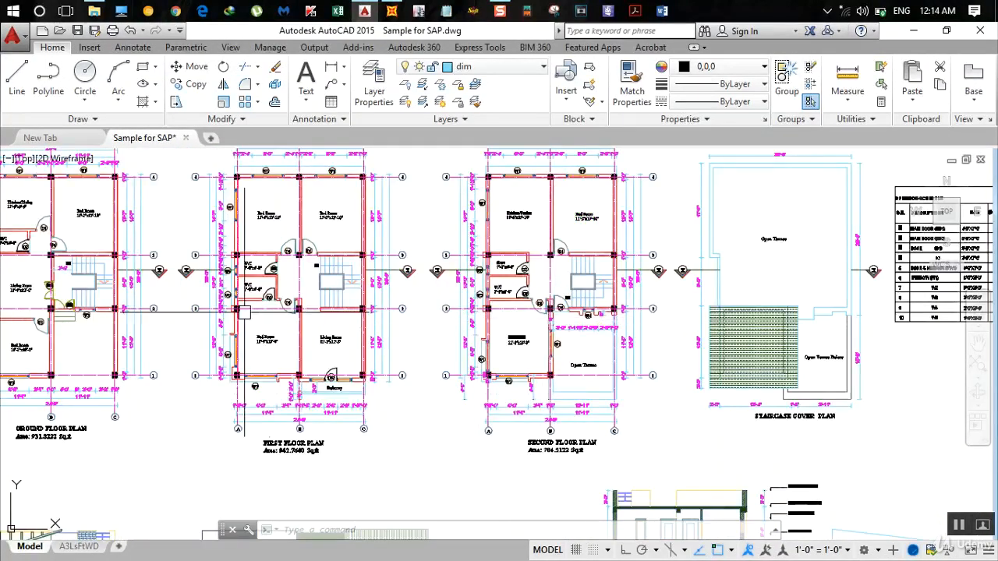
middle_click_drag(244, 312, 405, 349)
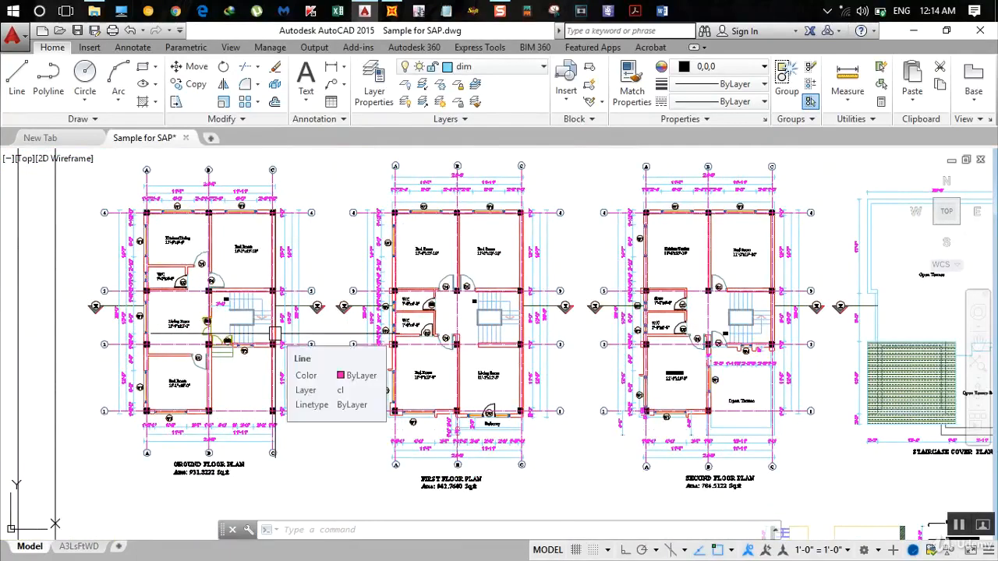
middle_click_drag(312, 343, 63, 332)
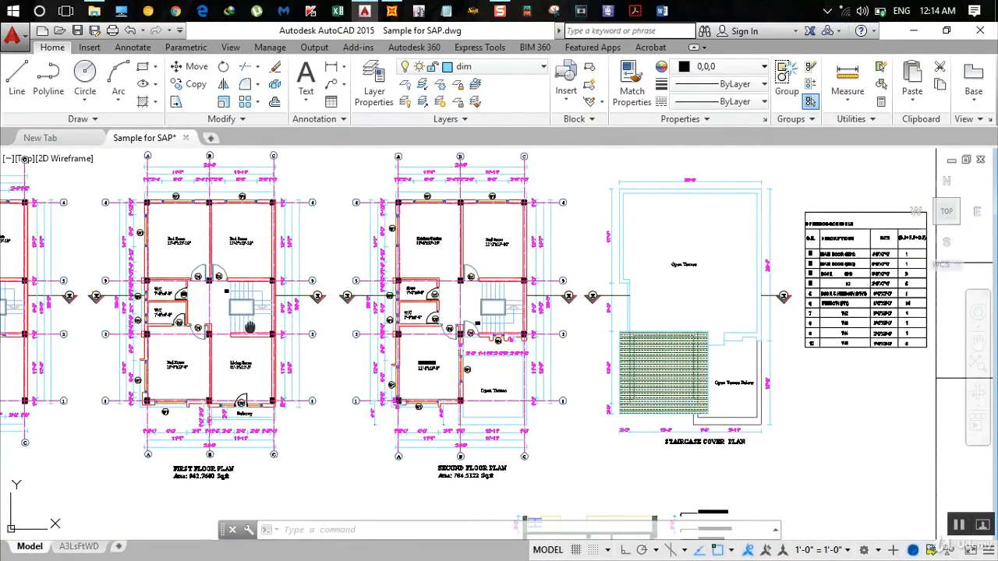
middle_click_drag(249, 326, 424, 322)
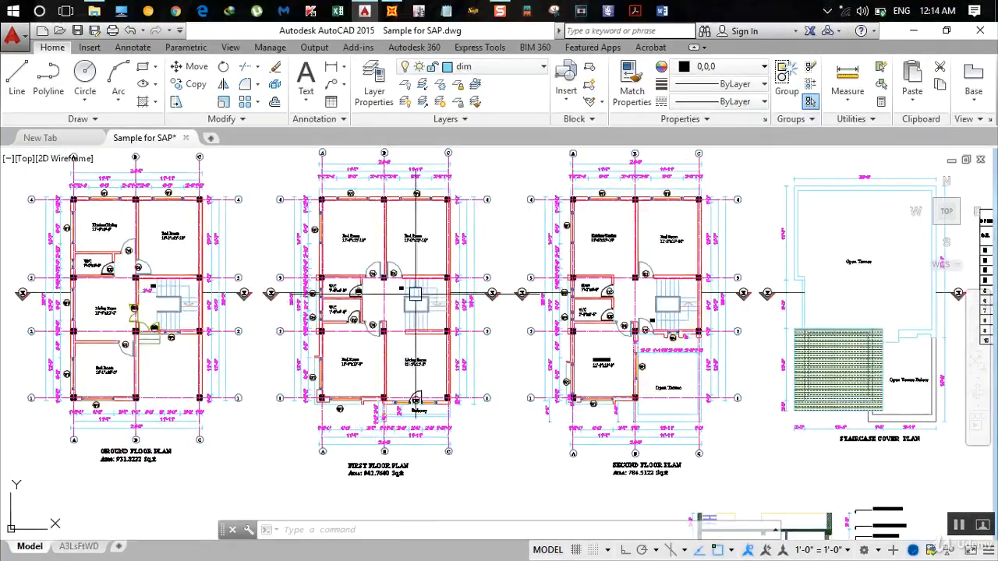
- Examine the staircase layout in the floor plans and the lower flights and landing in section X-X
scroll(416, 294, "up", 4)
scroll(416, 294, "down", 4)
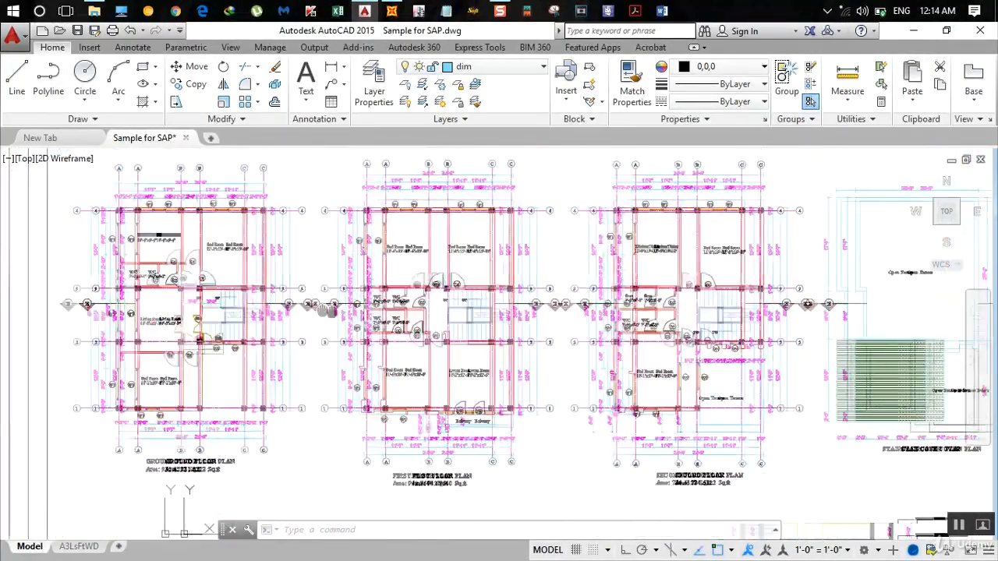
scroll(232, 308, "up", 4)
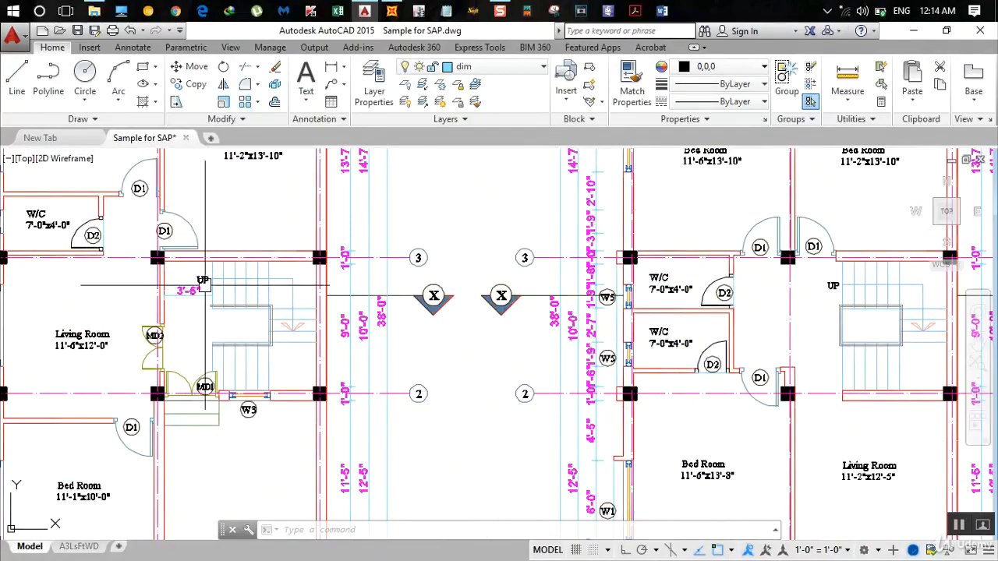
scroll(306, 301, "down", 4)
mouse_move(550, 484)
middle_mouse_down()
mouse_move(378, 282)
mouse_move(307, 219)
middle_mouse_up()
scroll(615, 421, "up", 4)
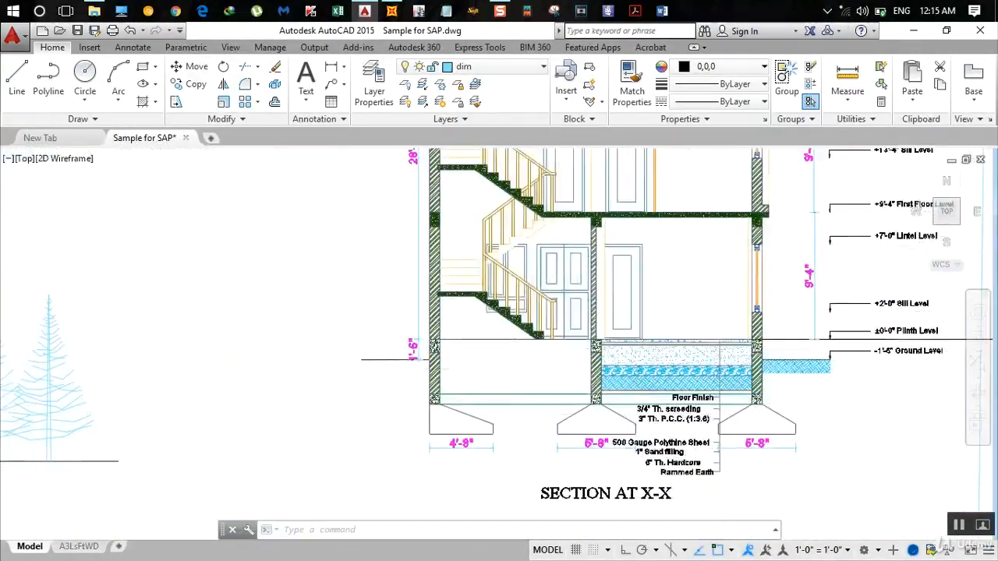
scroll(412, 276, "down", 2)
scroll(429, 300, "up", 4)
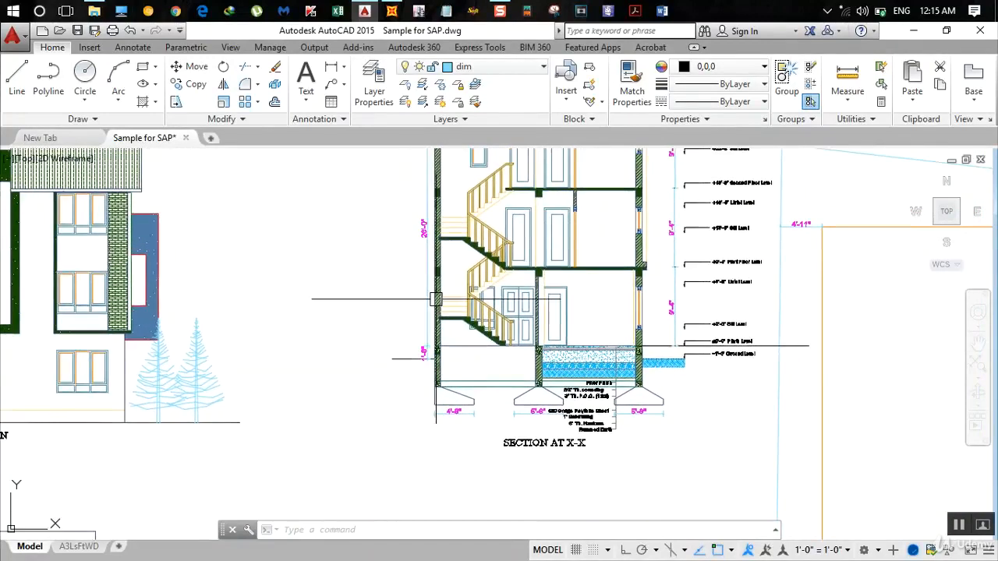
- Add a vertical linear dimension from the plinth level to the top of the lowest stair landing in section X-X
left_click(330, 69)
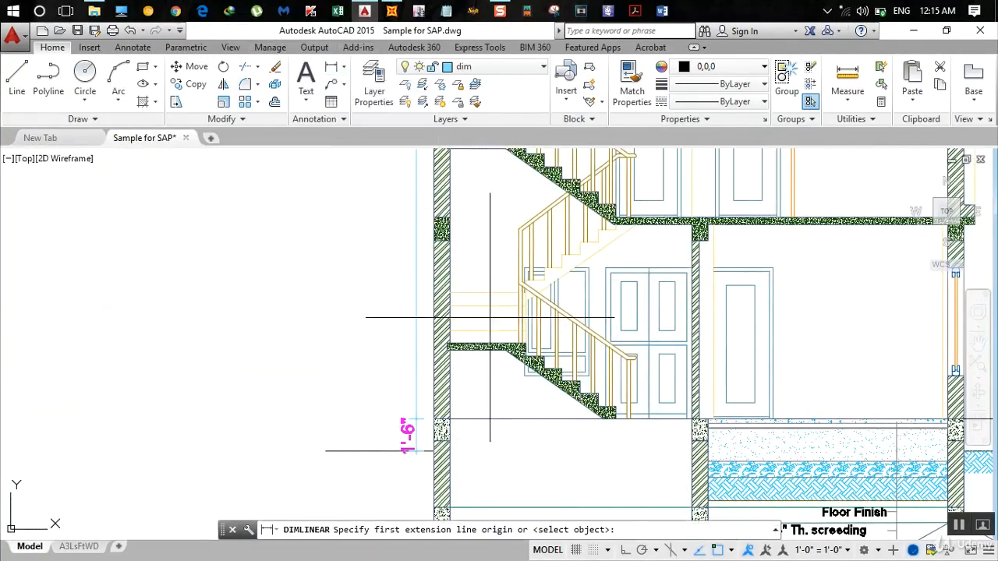
left_click(449, 343)
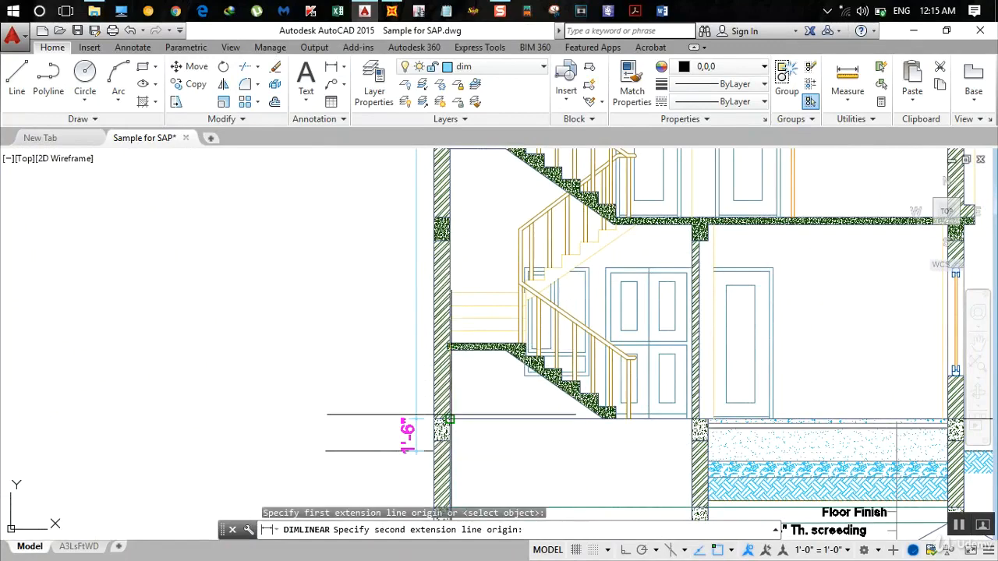
left_click(443, 419)
left_click(327, 411)
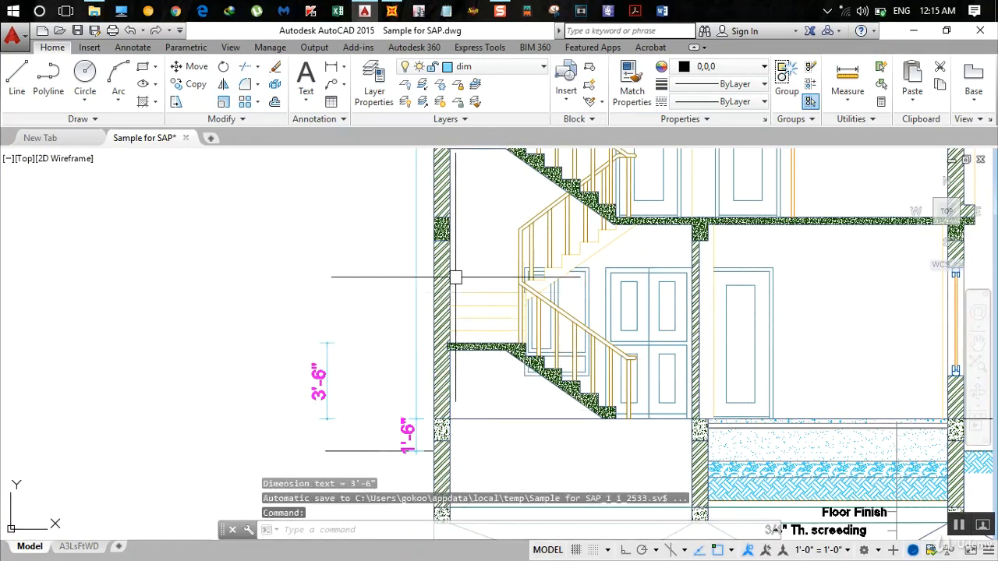
- Dimension the height between the first floor slab and the lowest stair landing in section X-X, in line with the landing height dimension
left_click(331, 74)
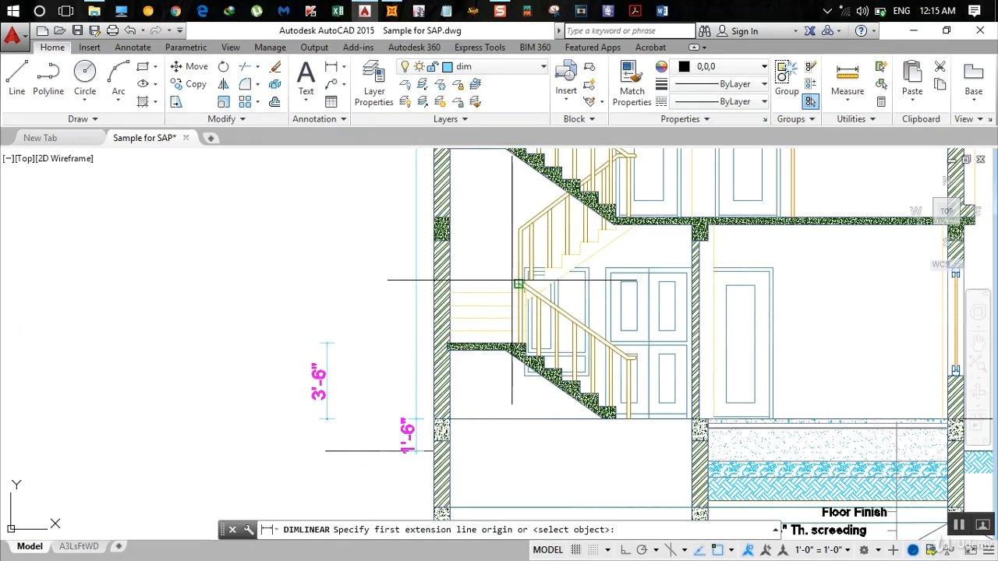
scroll(617, 210, "up", 4)
left_click(616, 218)
scroll(523, 283, "down", 5)
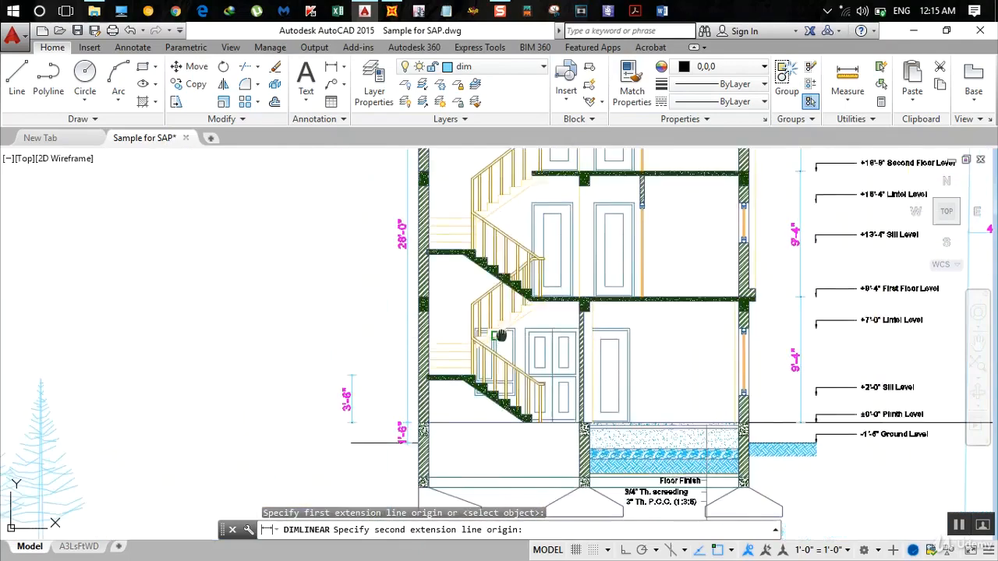
scroll(508, 328, "up", 5)
left_click(508, 326)
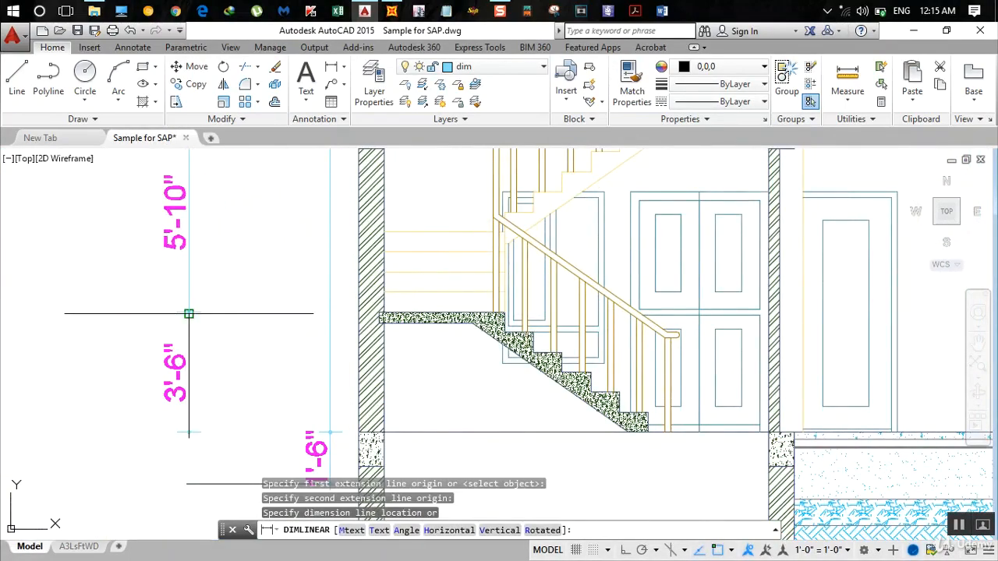
left_click(189, 312)
scroll(315, 314, "down", 5)
middle_click_drag(314, 313, 305, 343)
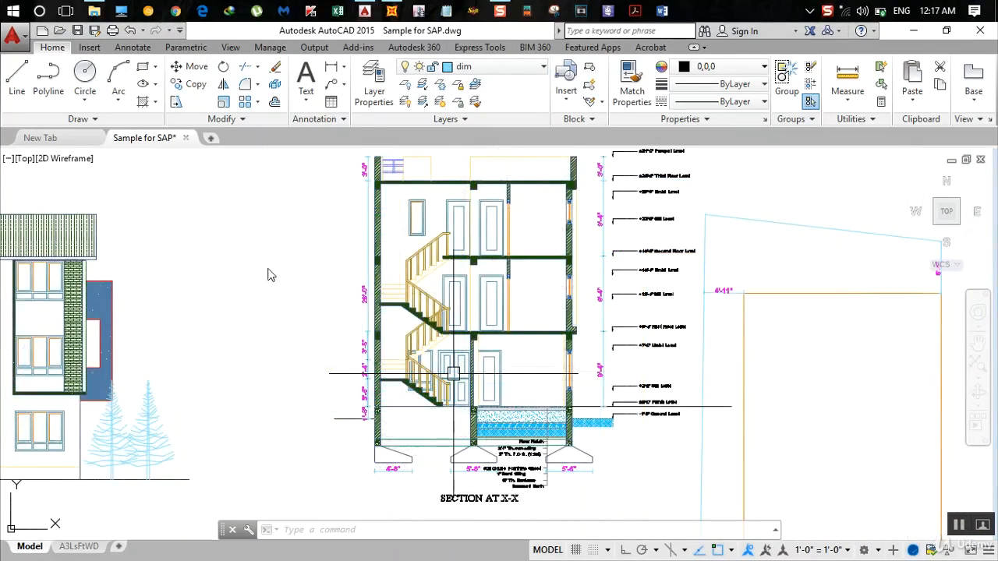
- Compare the stair flights and landings between grids 2 and 3 on the floor plans with those in section X-X
left_click(392, 11)
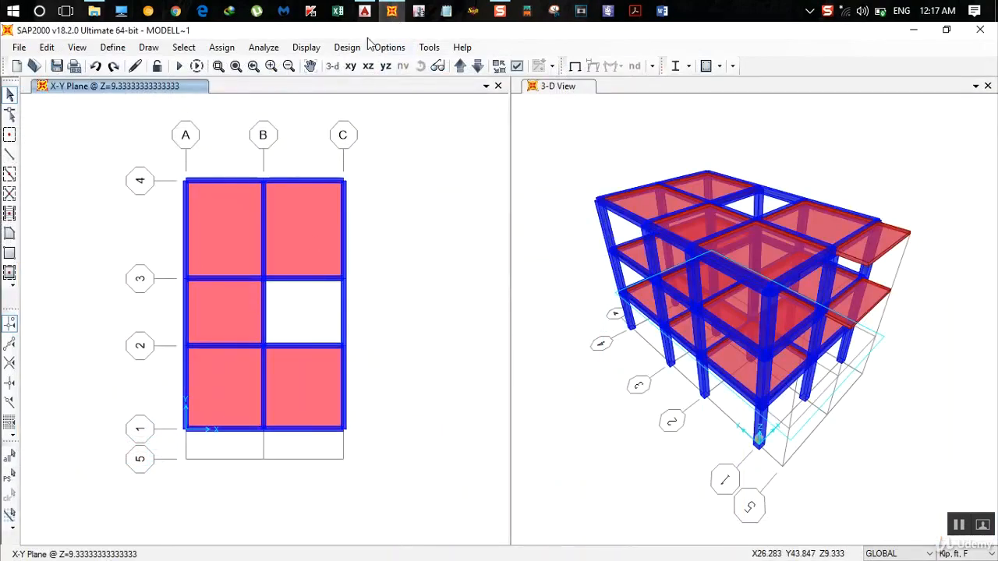
left_click(364, 11)
middle_click_drag(283, 278, 373, 377)
scroll(372, 377, "down", 4)
scroll(370, 325, "up", 2)
middle_click_drag(370, 325, 561, 418)
scroll(561, 418, "down", 2)
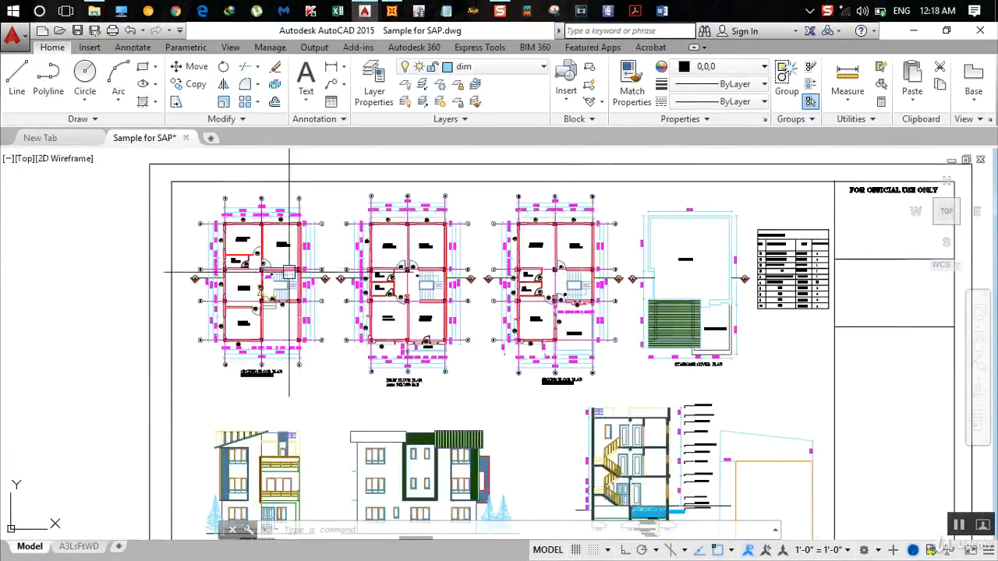
scroll(289, 273, "up", 7)
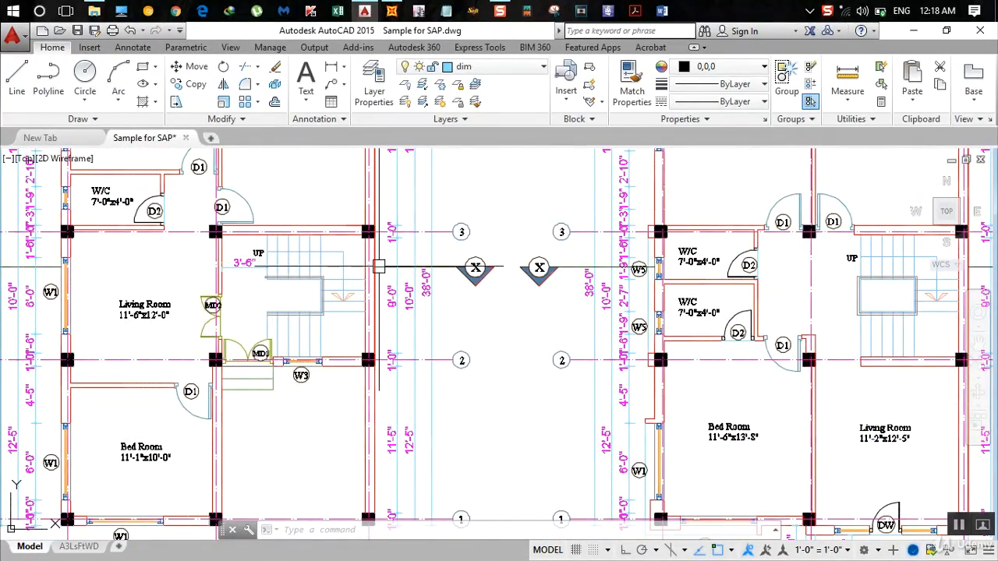
scroll(258, 275, "up", 2)
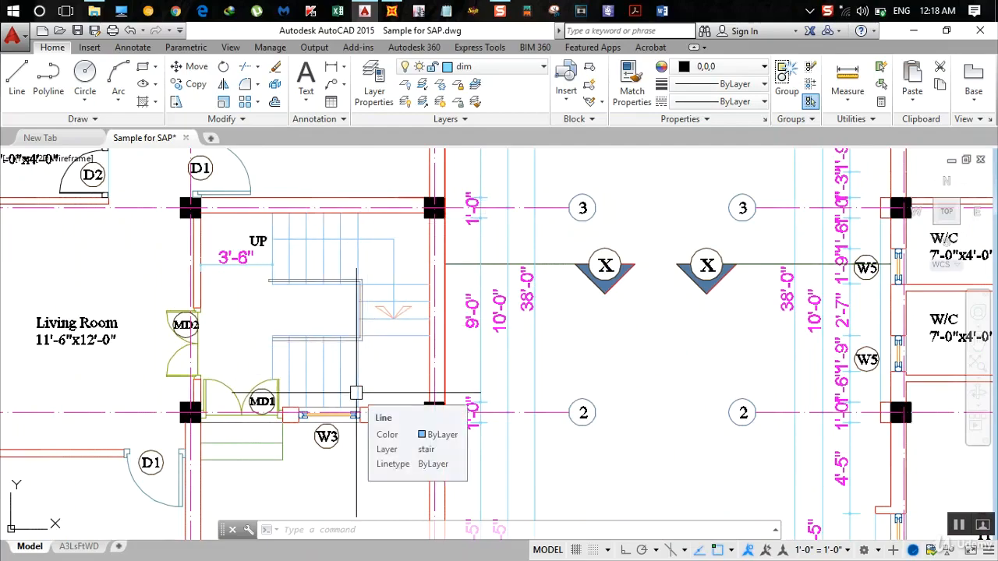
scroll(356, 392, "down", 6)
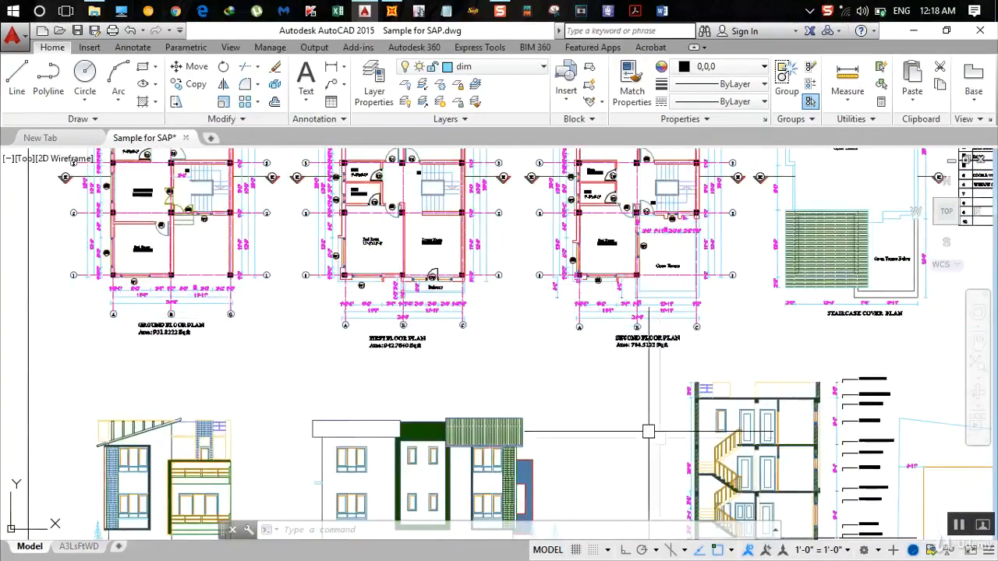
scroll(528, 392, "up", 5)
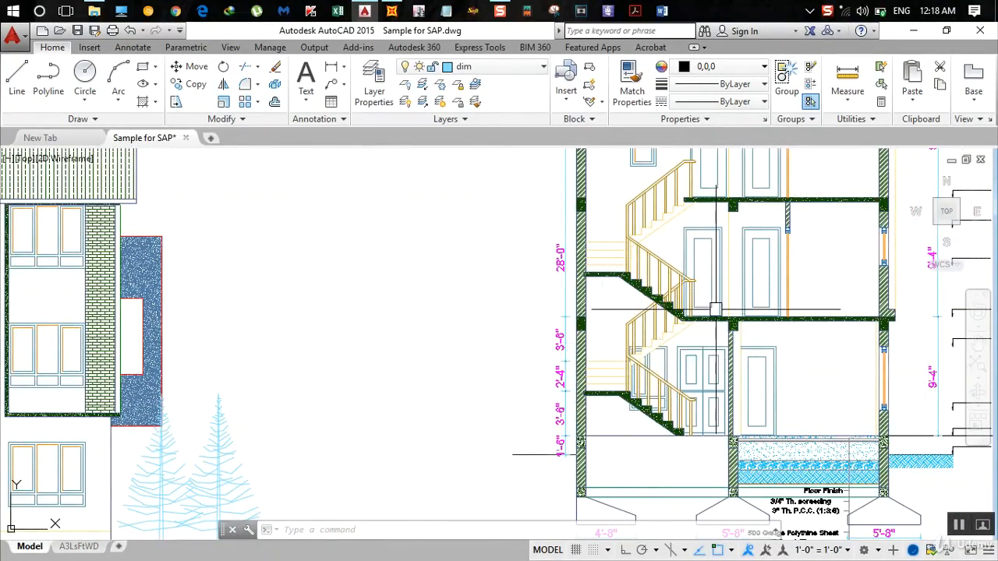
scroll(539, 330, "down", 4)
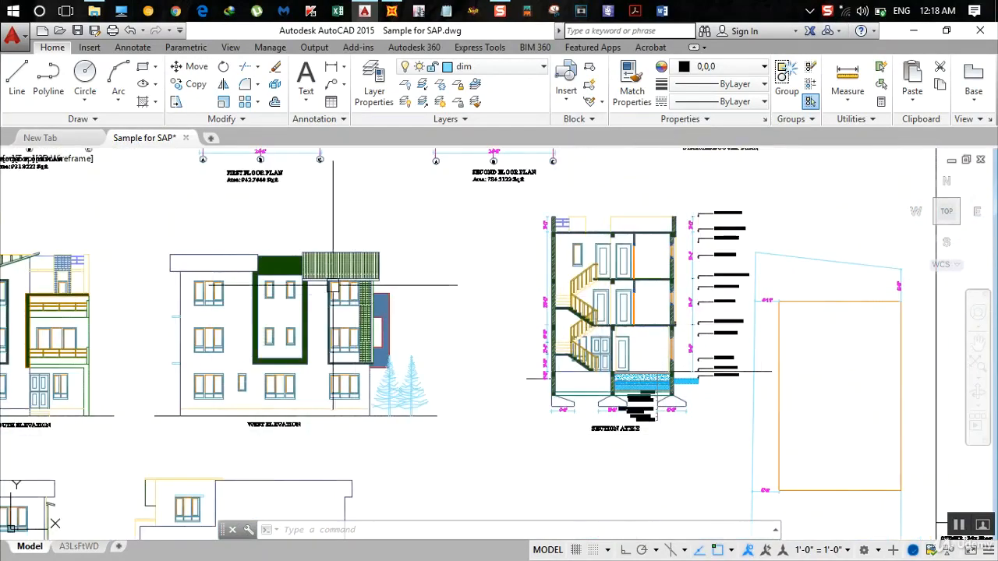
middle_click_drag(336, 290, 536, 487)
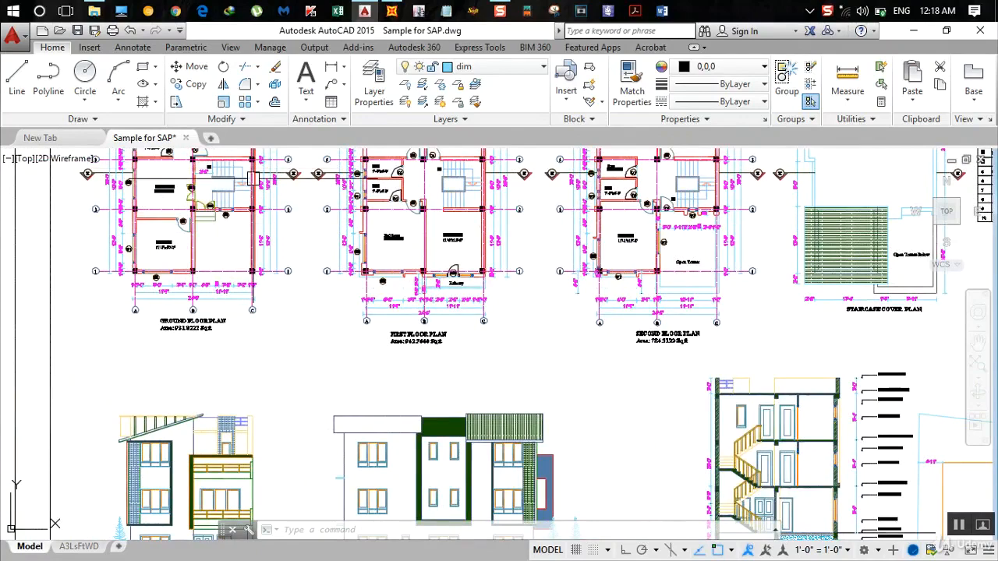
mouse_move(252, 179)
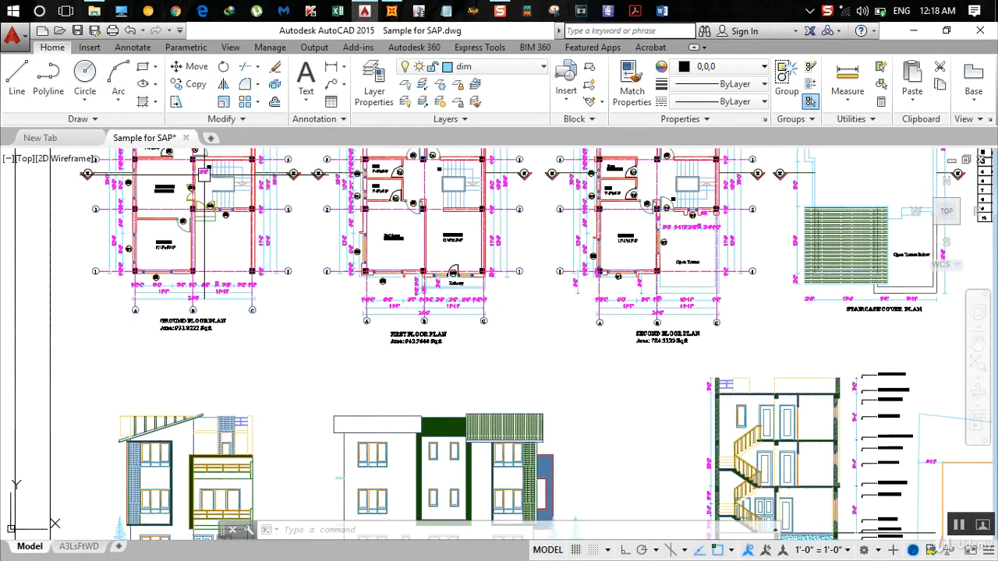
scroll(203, 173, "up", 3)
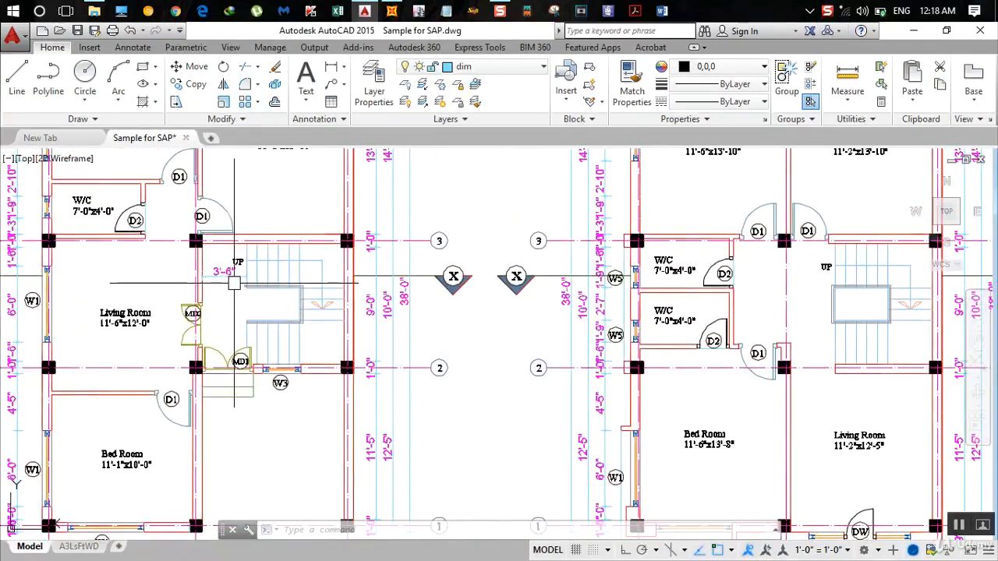
scroll(231, 291, "down", 2)
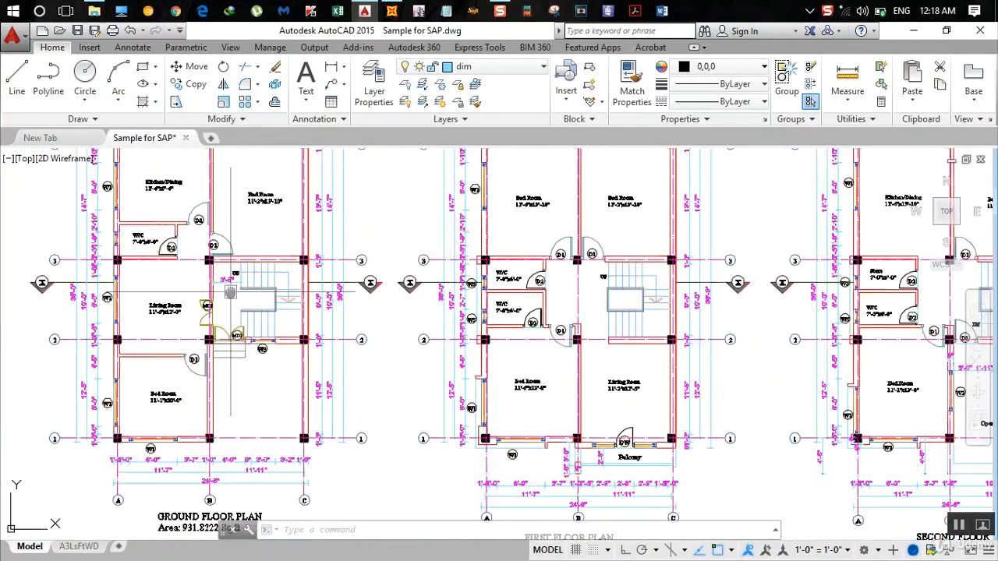
middle_click_drag(231, 292, 287, 260)
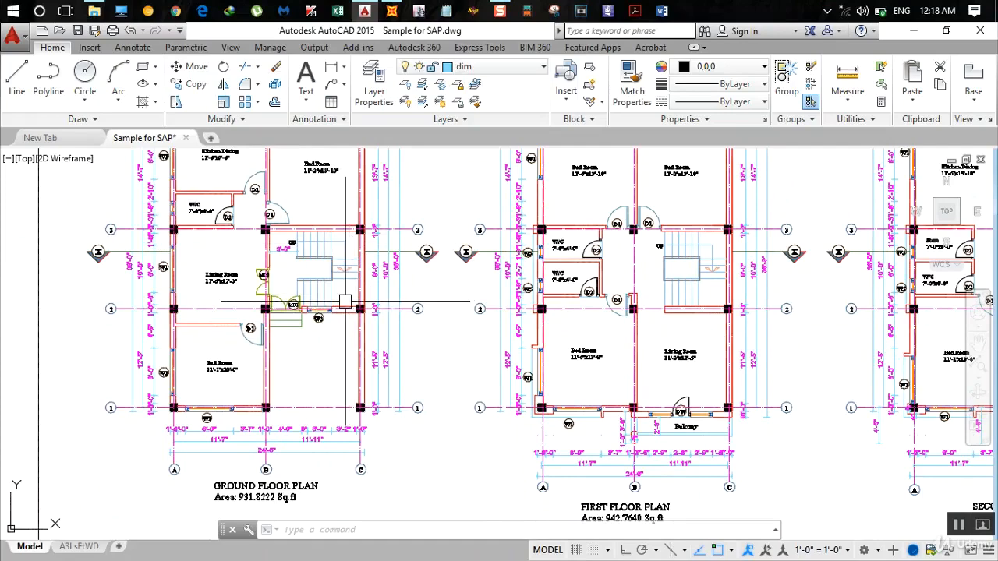
scroll(279, 265, "up", 2)
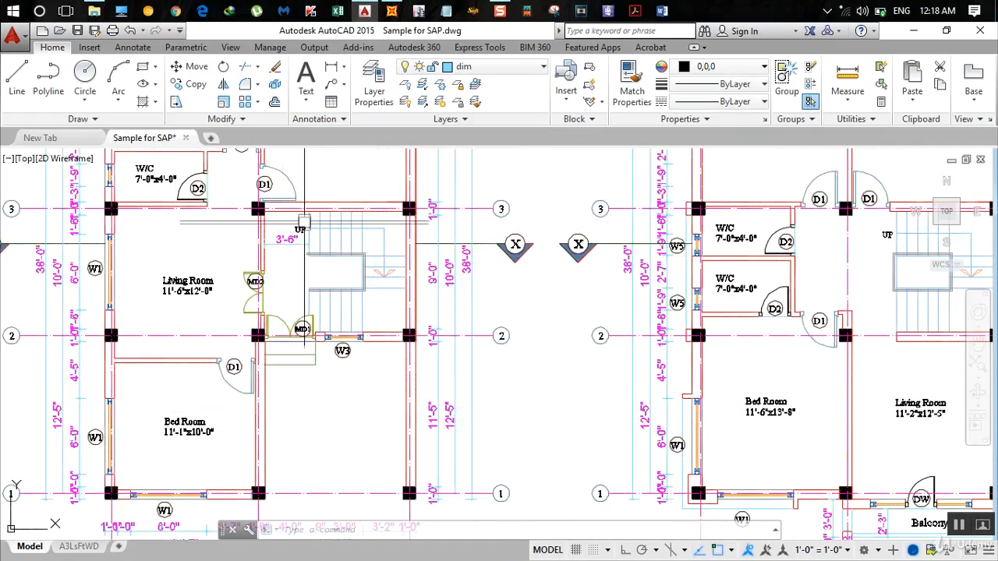
scroll(323, 285, "down", 3)
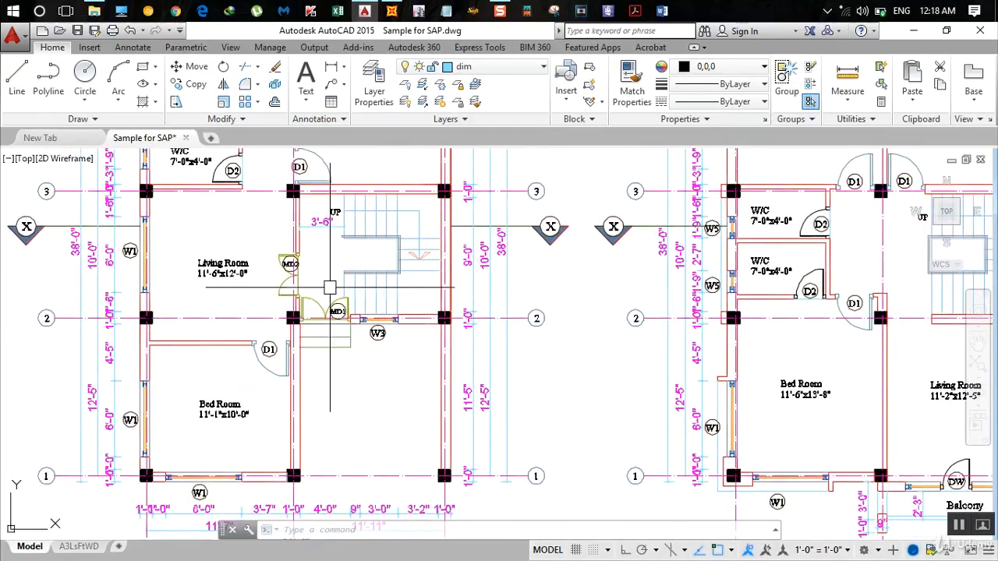
- Dimension the horizontal distance from column A-1 to the start of the stair flight, placing it below the ground floor plan
left_click(330, 70)
scroll(230, 394, "up", 4)
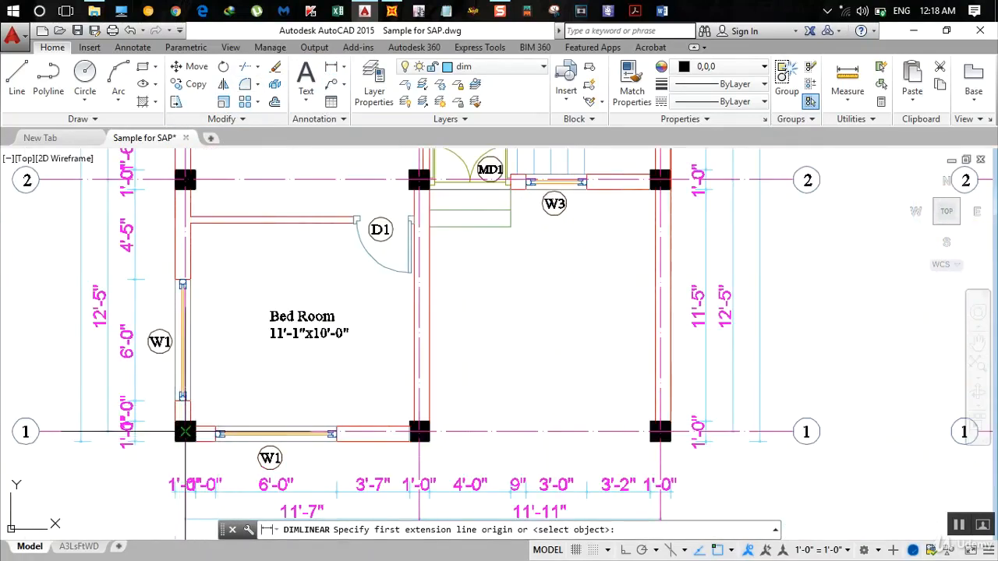
left_click(184, 431)
middle_click_drag(475, 312, 512, 472)
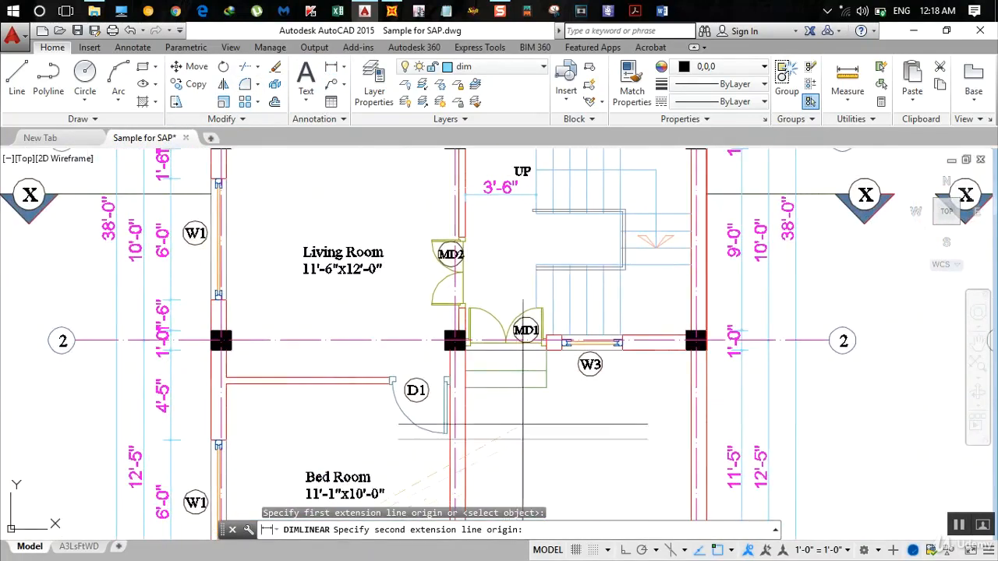
scroll(530, 307, "up", 2)
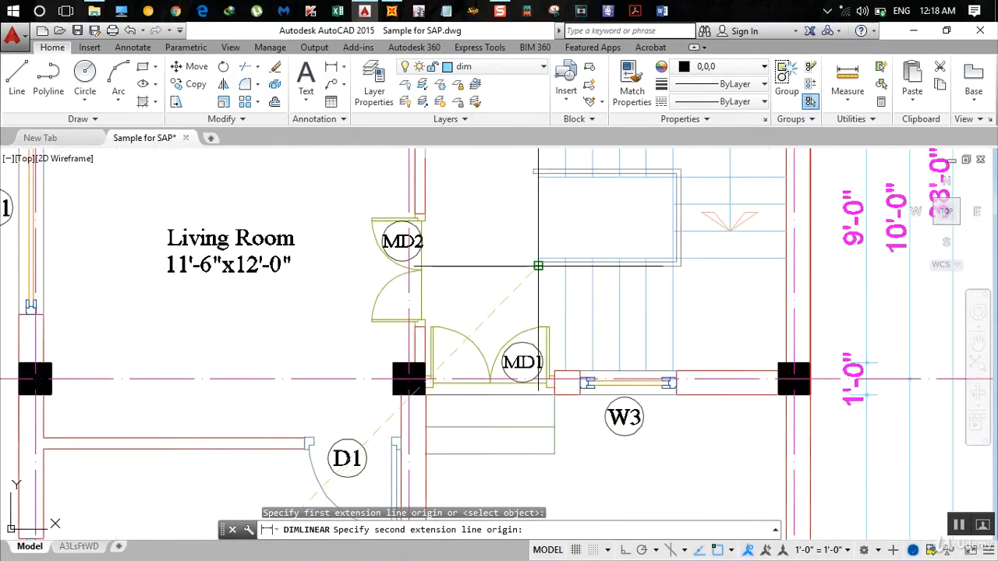
left_click(538, 266)
scroll(538, 266, "down", 5)
mouse_move(492, 449)
middle_mouse_down()
mouse_move(515, 382)
mouse_move(576, 343)
mouse_move(602, 182)
middle_mouse_up()
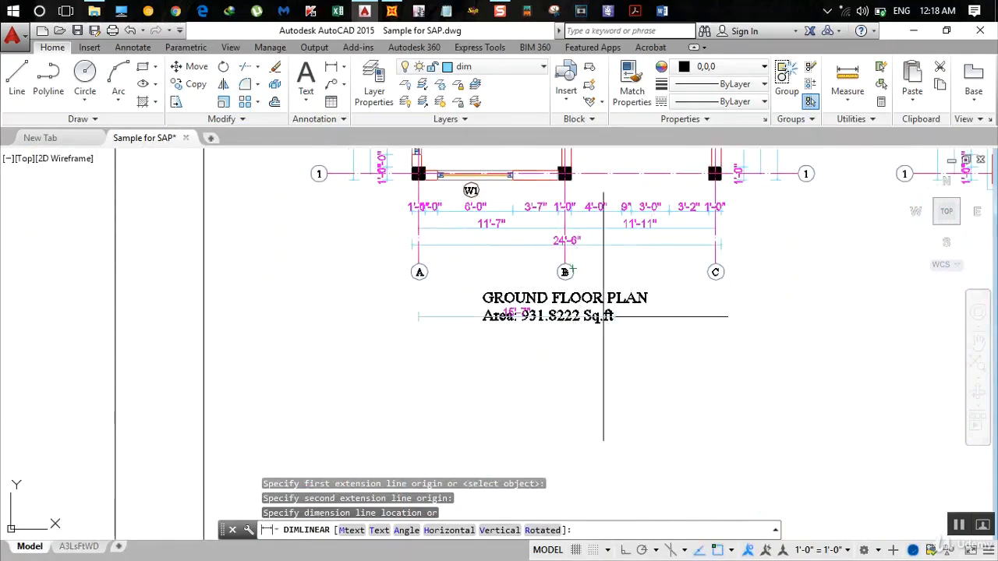
left_click(616, 397)
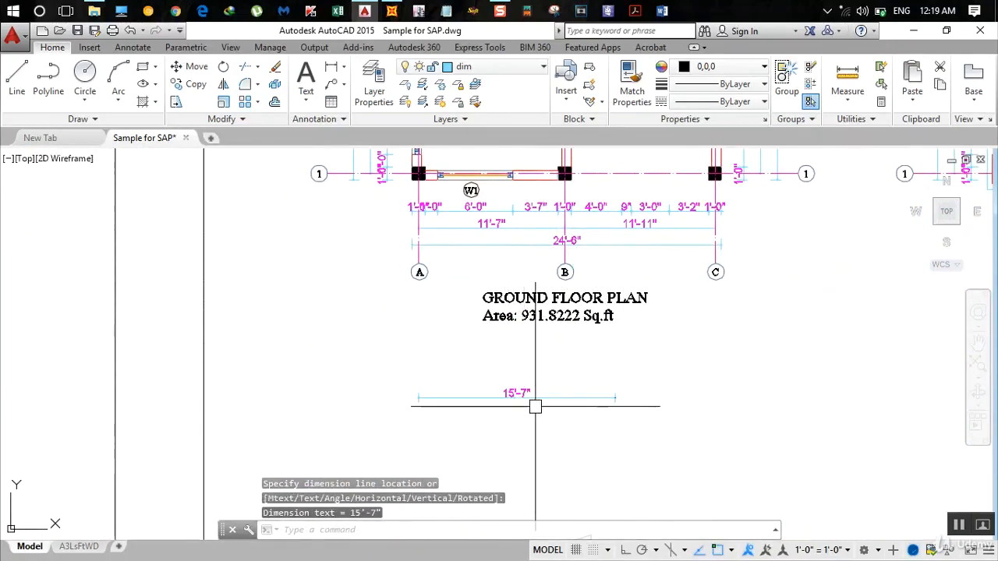
- Switch to SAP2000 and open the GLOBAL grid system data for editing
scroll(516, 397, "down", 3)
middle_click_drag(530, 135, 575, 323)
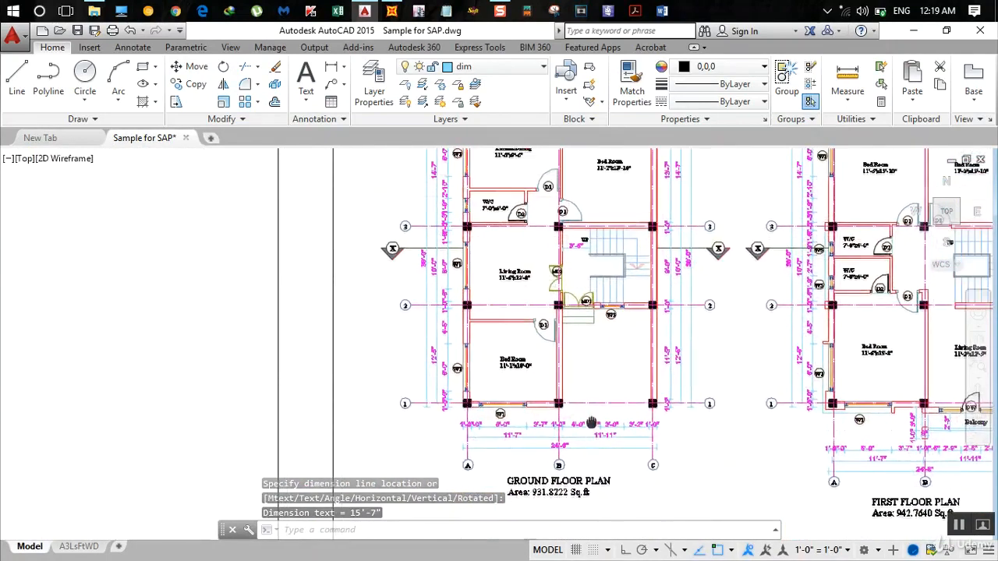
scroll(586, 269, "up", 2)
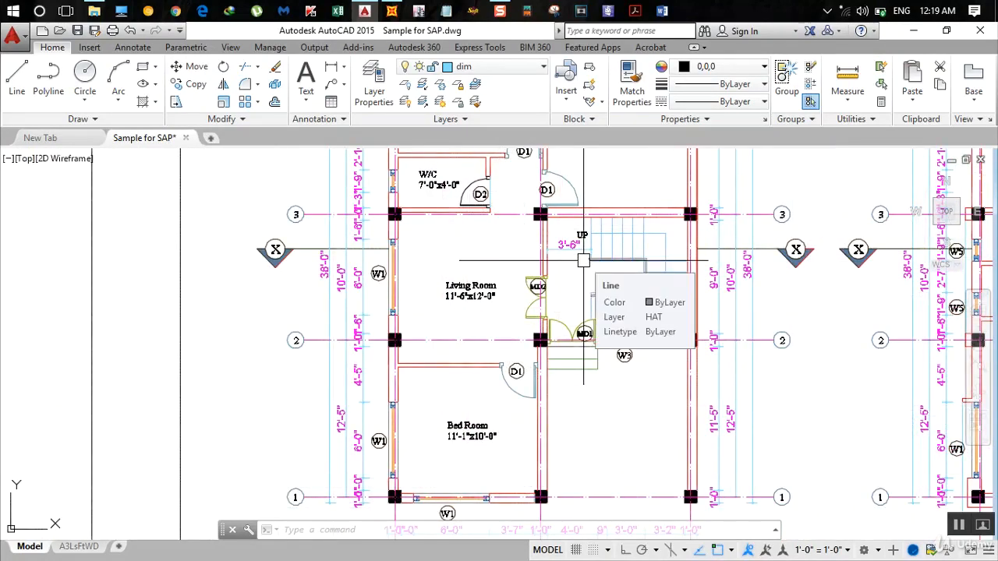
left_click(391, 11)
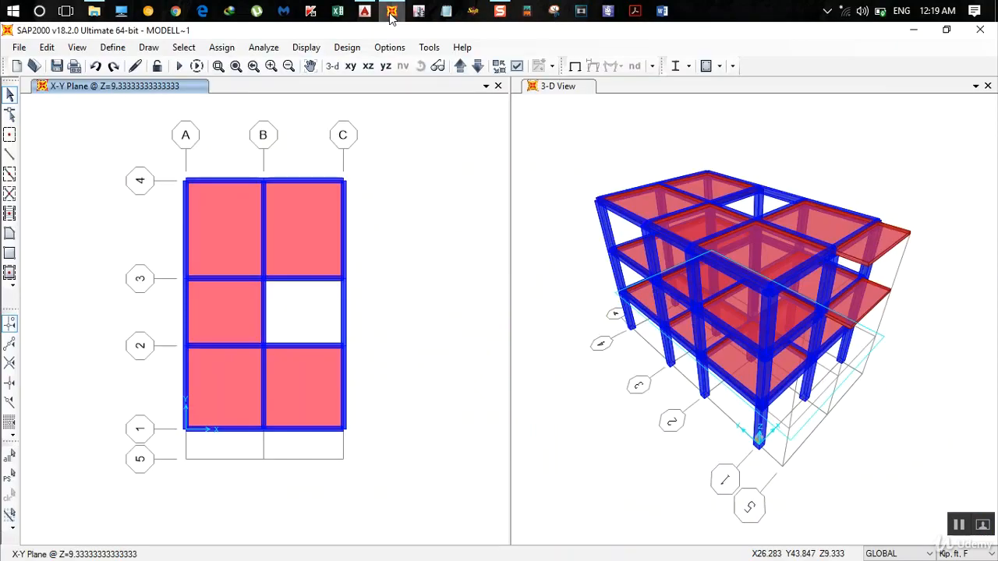
left_click(186, 180)
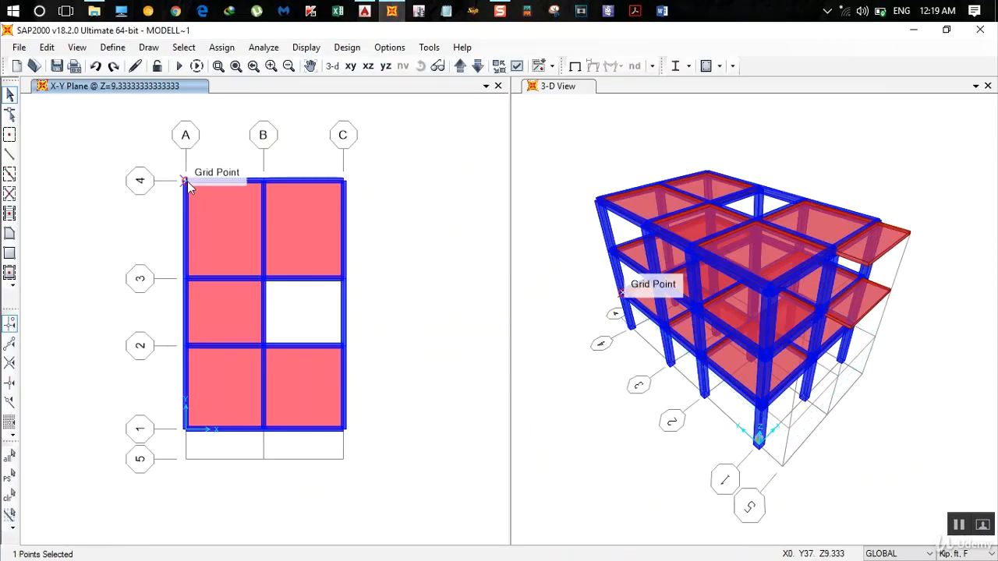
double_click(188, 184)
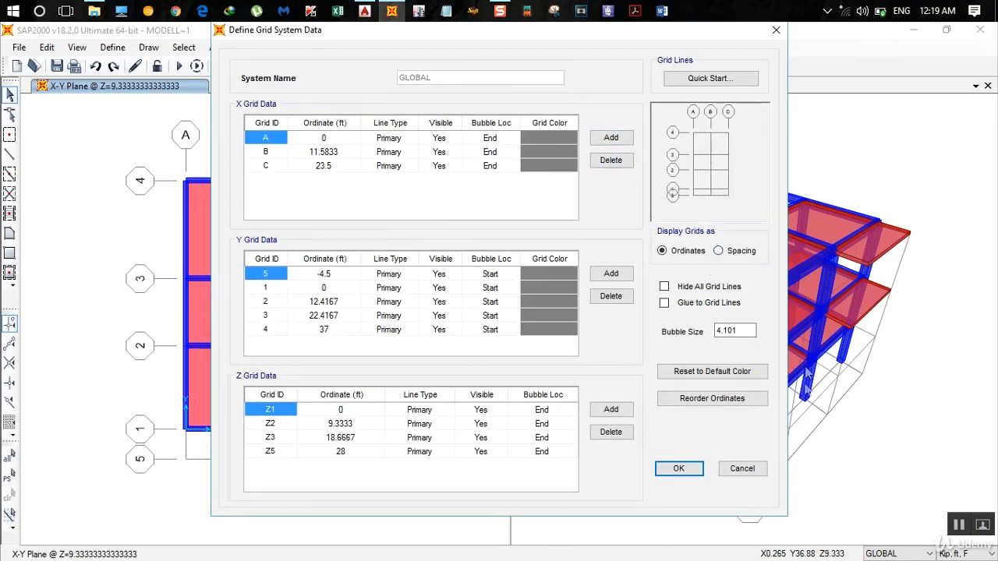
- Add an X grid line for the start of the stair flight at an ordinate of 15+7/12 ft
left_click(609, 138)
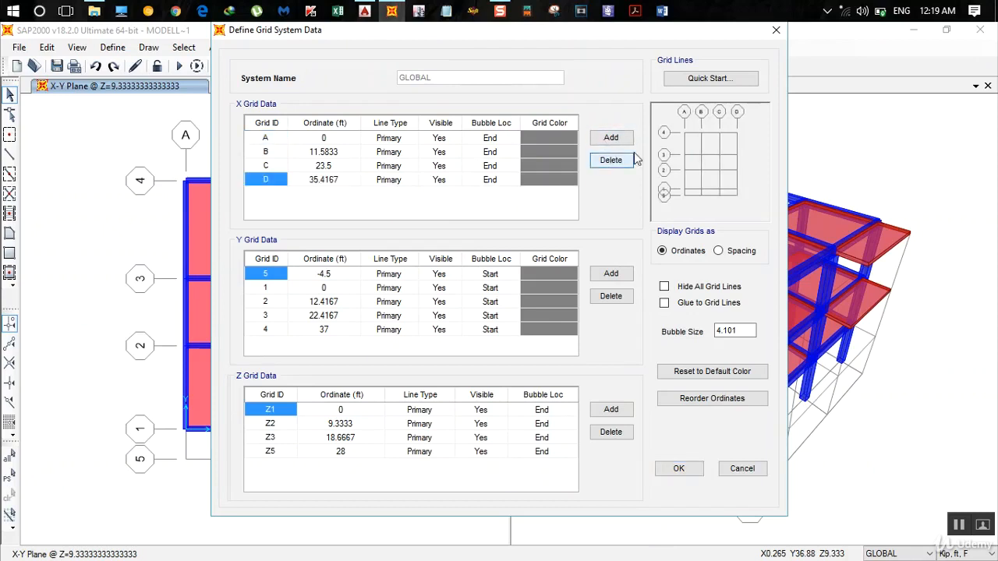
left_click(321, 181)
type("1")
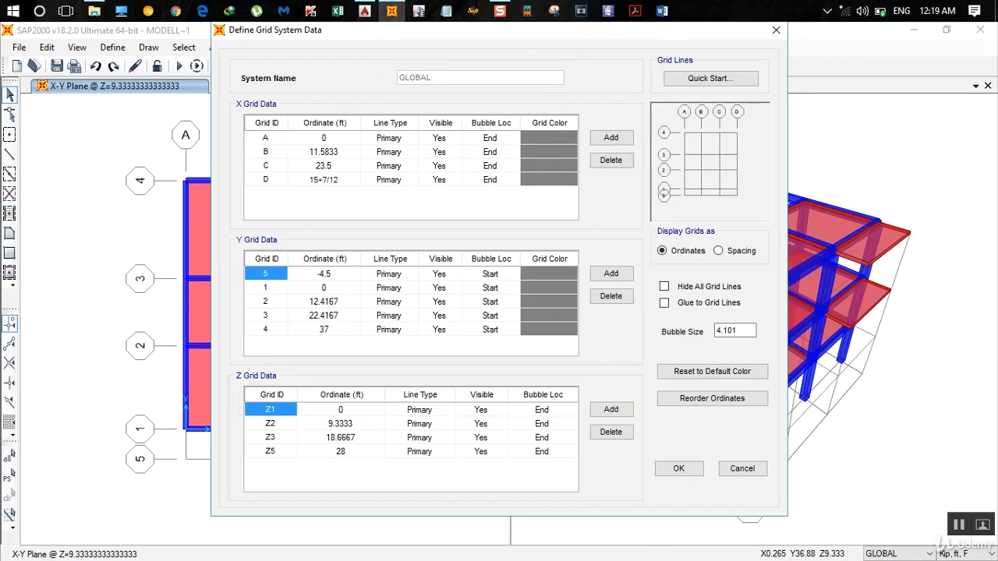
type("5+7/12")
key("Return")
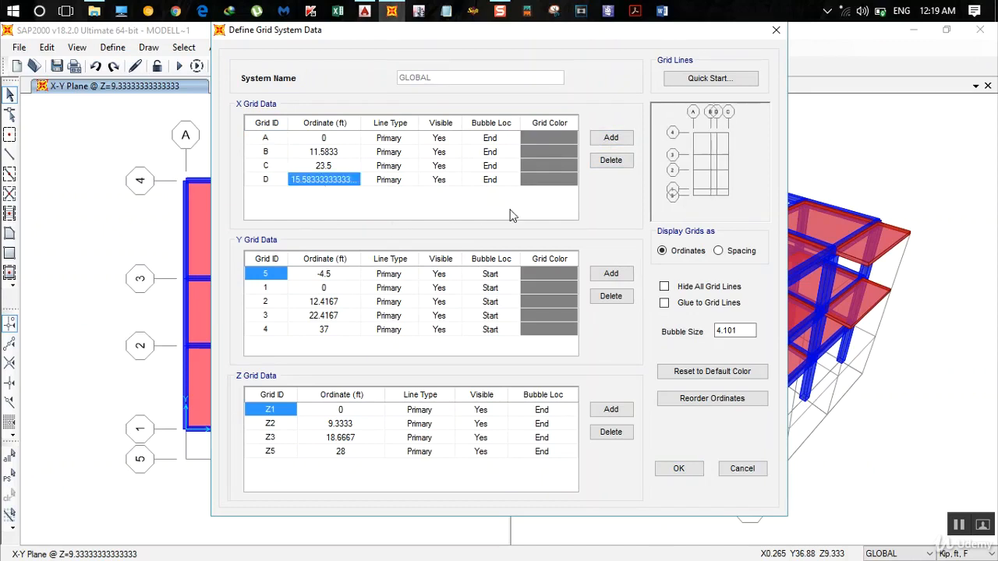
- Switch to AutoCAD and dimension the stair flight's horizontal length along its railing, placing it below the ground floor plan in line with the 15'-7" dimension
left_click(366, 11)
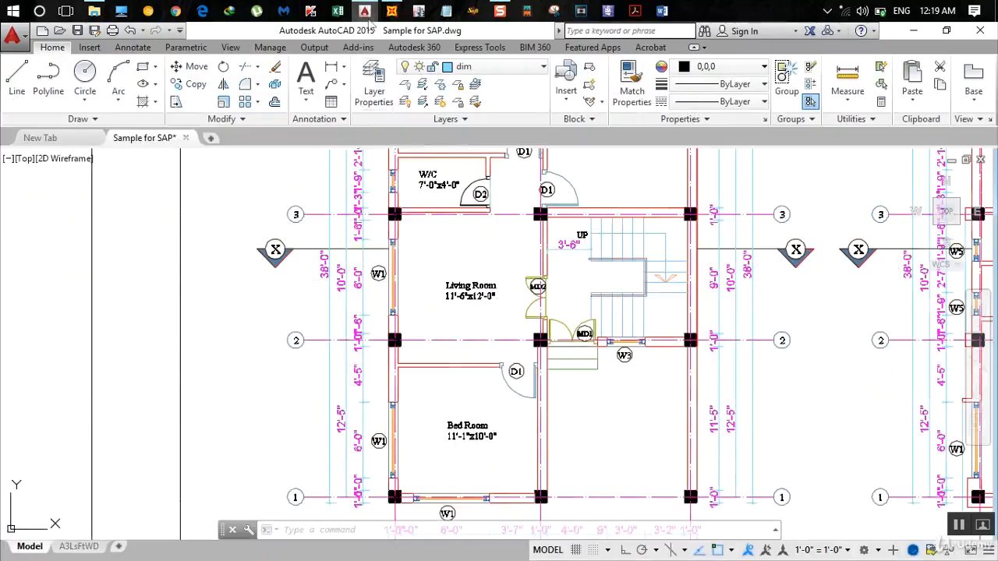
scroll(466, 290, "down", 2)
middle_click_drag(466, 292, 402, 346)
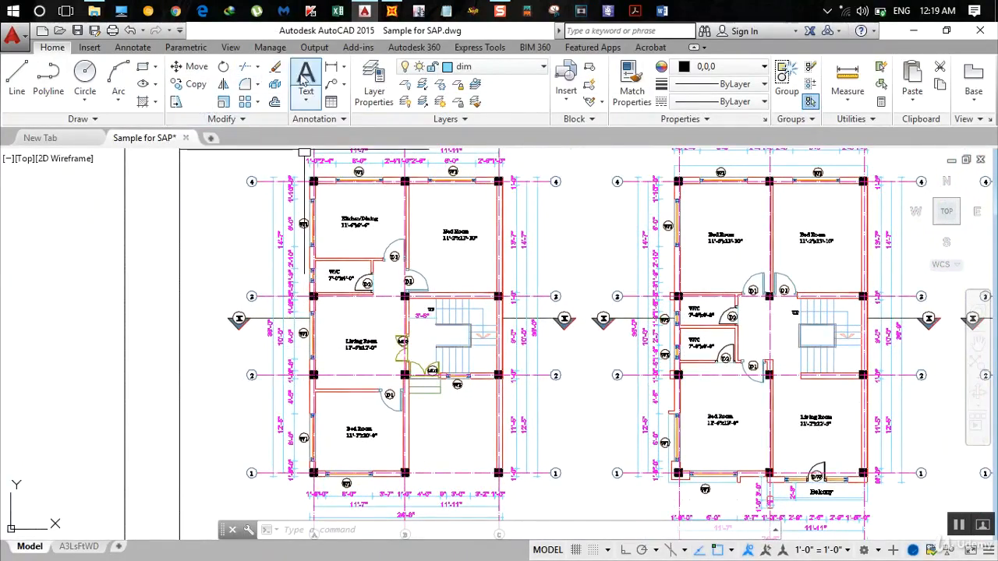
left_click(332, 67)
scroll(455, 325, "up", 3)
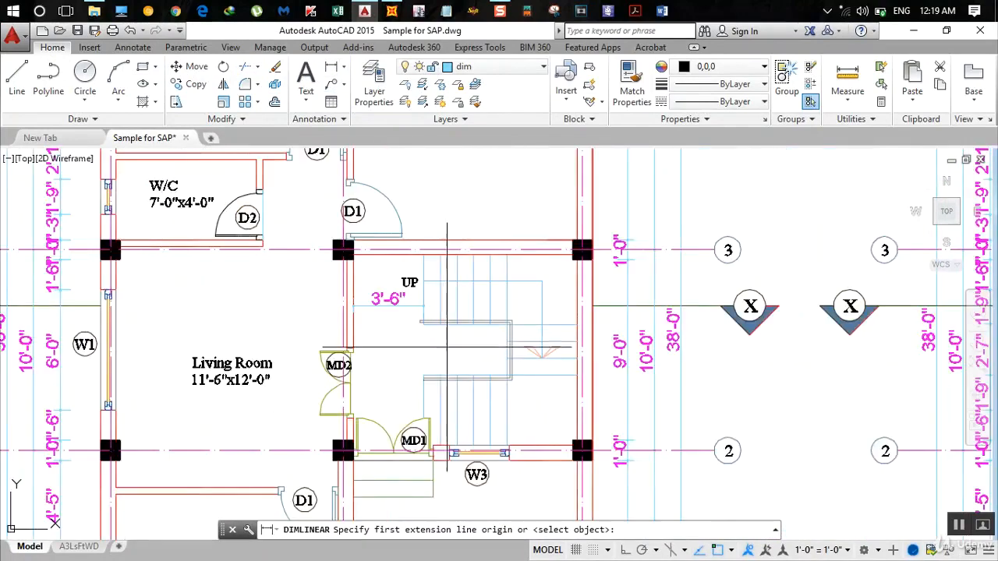
scroll(425, 365, "up", 1)
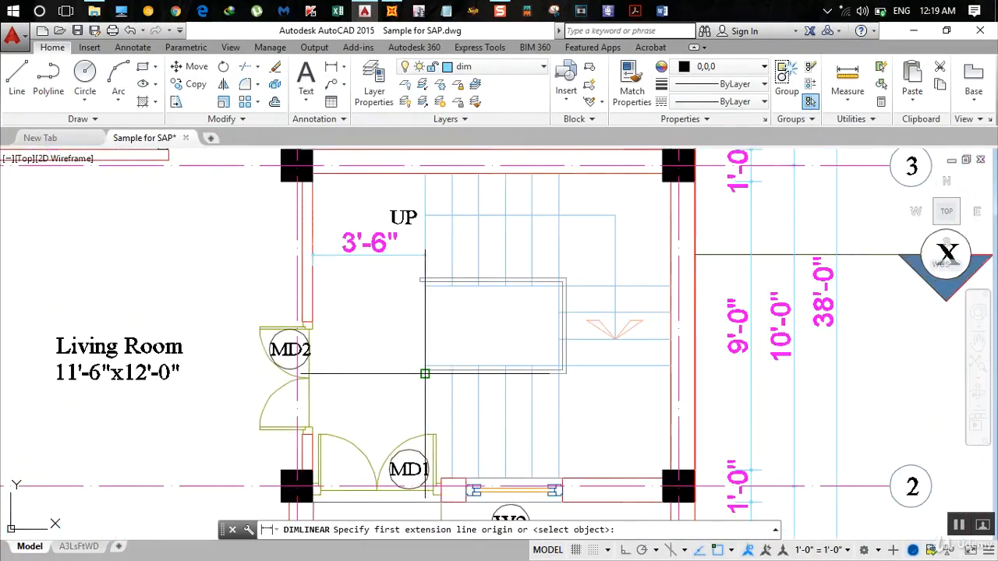
left_click(425, 374)
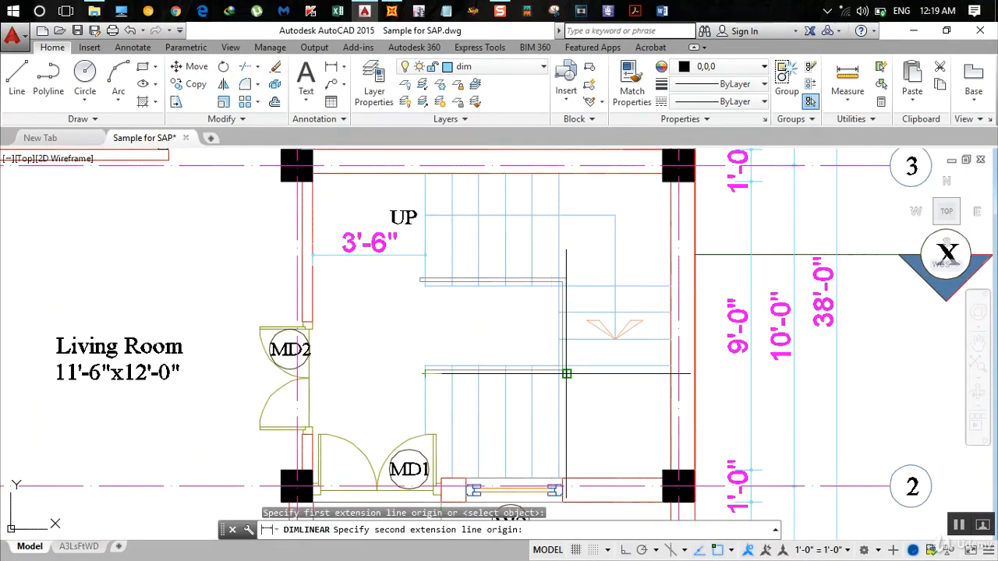
scroll(566, 374, "up", 4)
left_click(568, 371)
scroll(568, 372, "down", 10)
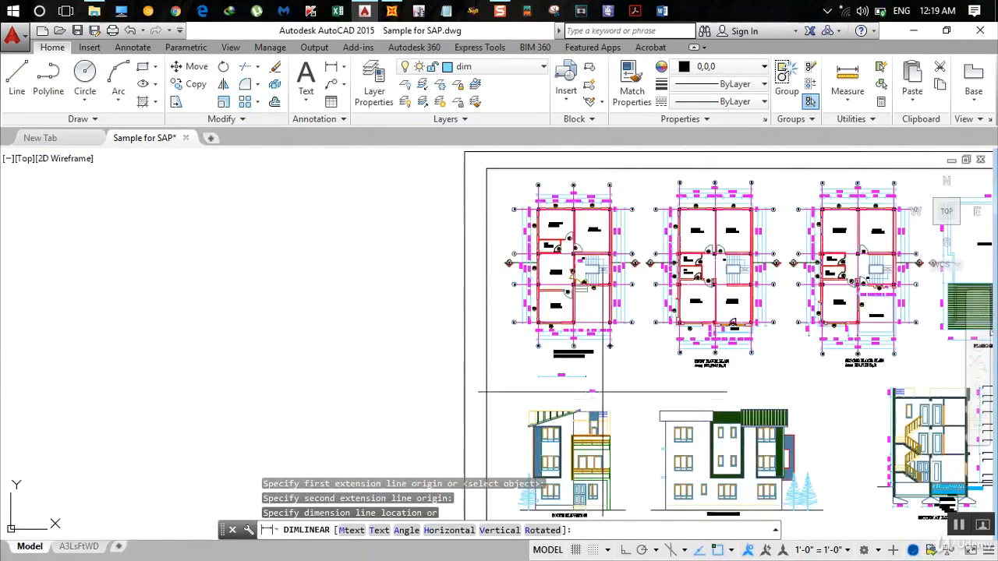
scroll(608, 345, "up", 6)
left_click(609, 351)
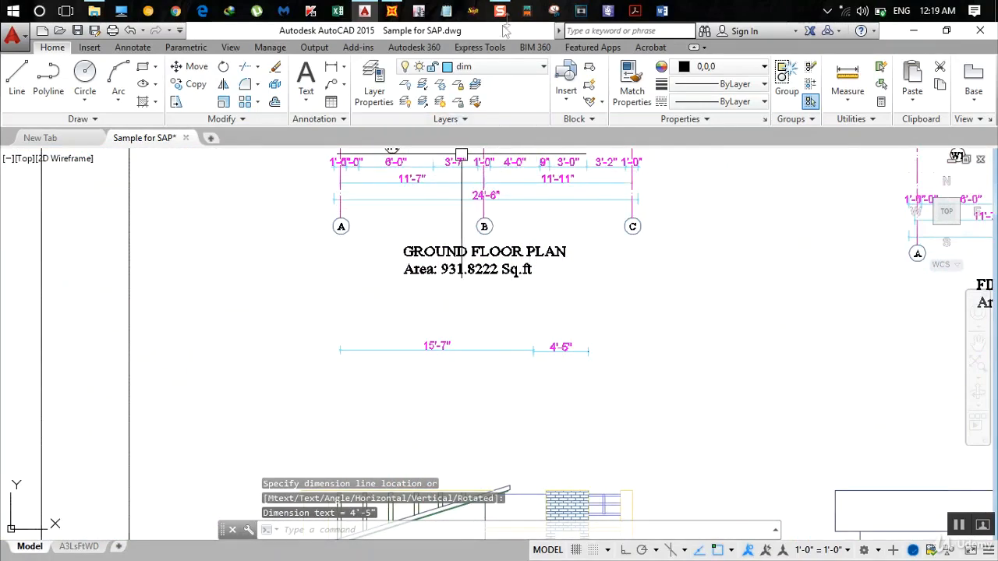
- Switch to SAP2000, add another X grid line at an ordinate of 15.5833+4+5/12 ft, and apply the grid changes
left_click(390, 12)
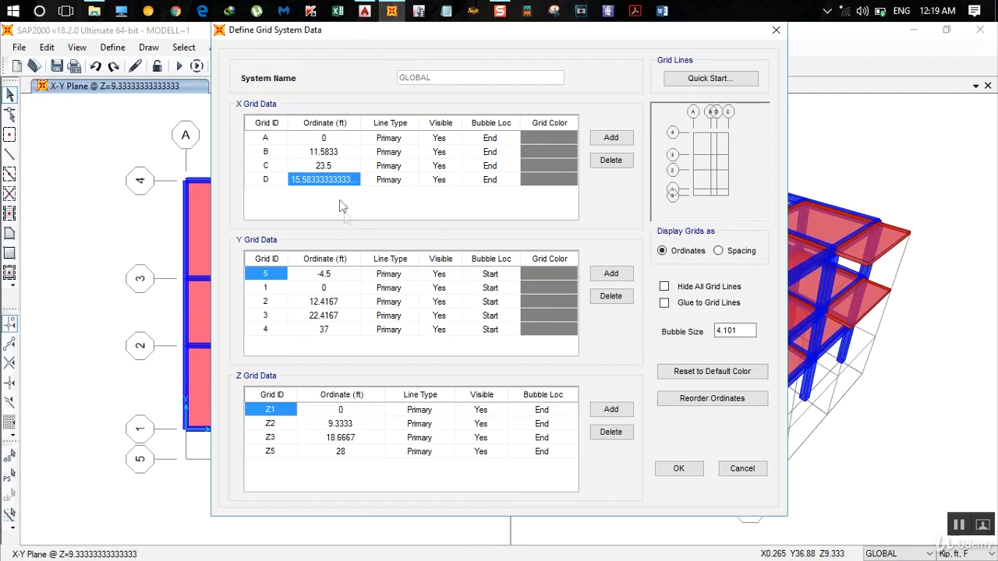
left_click(610, 137)
left_click(338, 194)
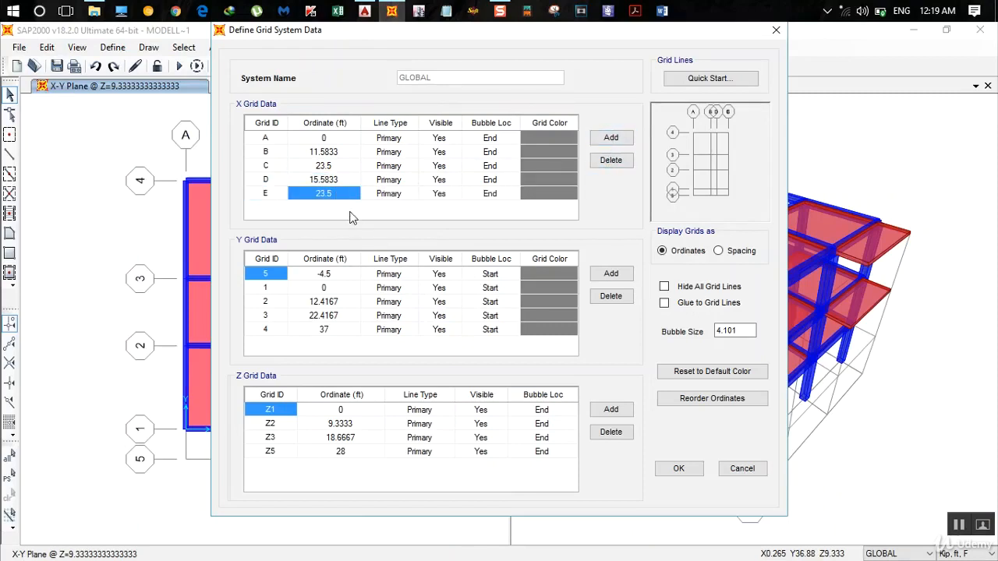
type("15")
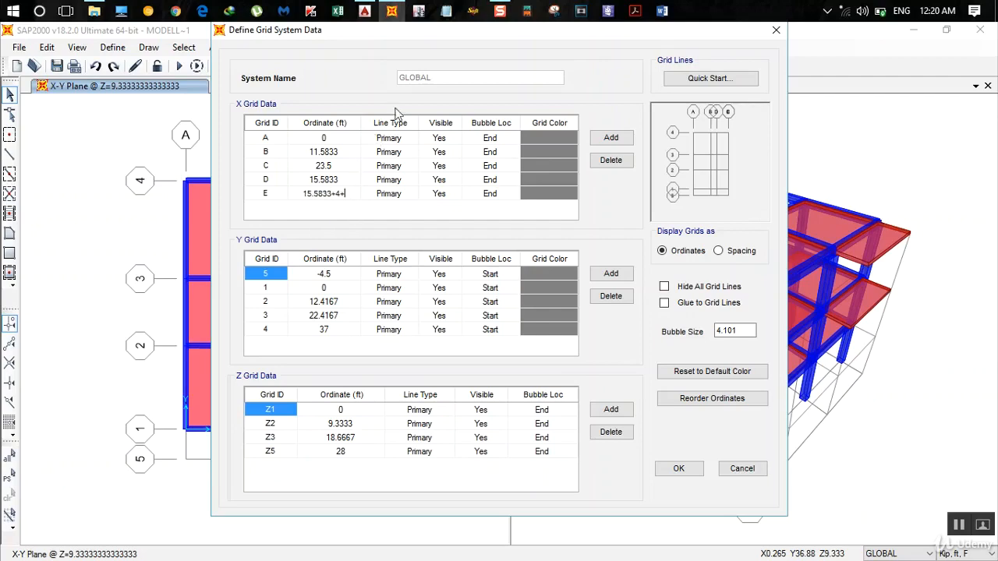
left_click(365, 11)
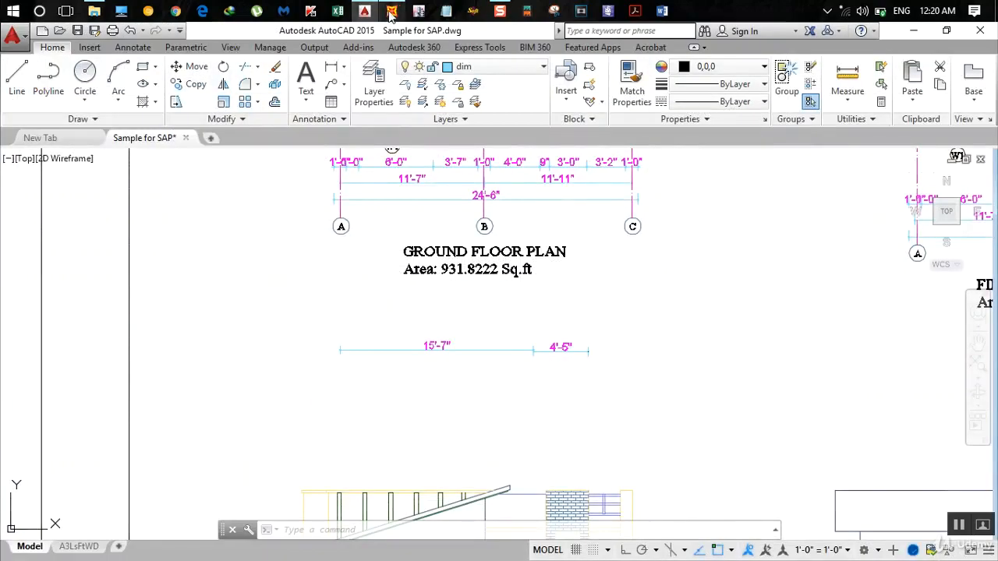
left_click(391, 11)
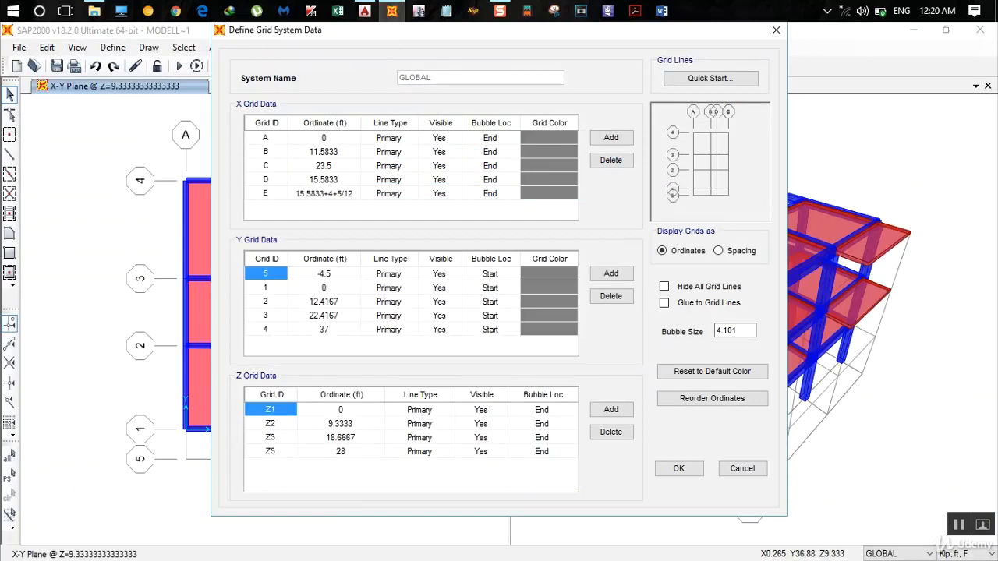
key("Return")
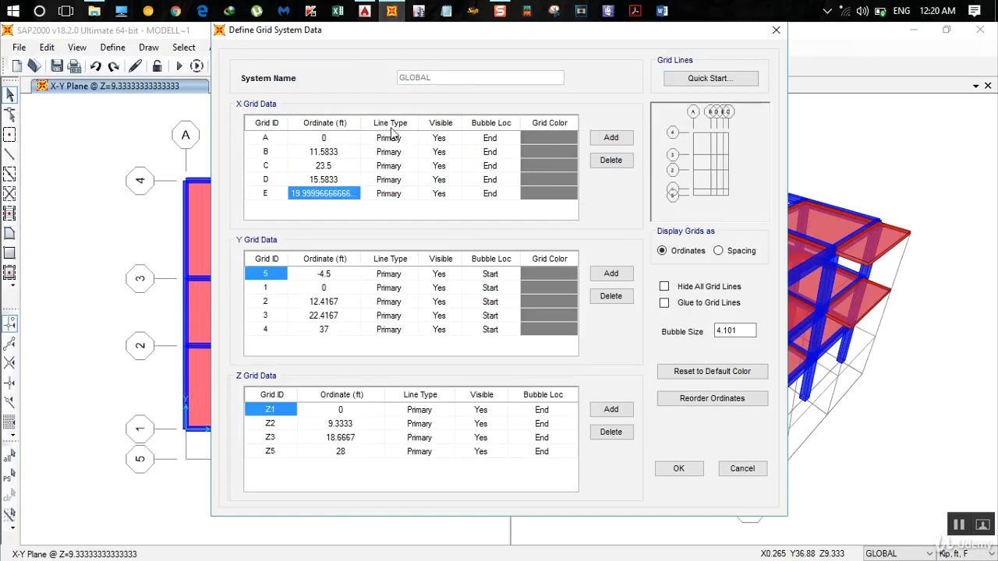
left_click(679, 469)
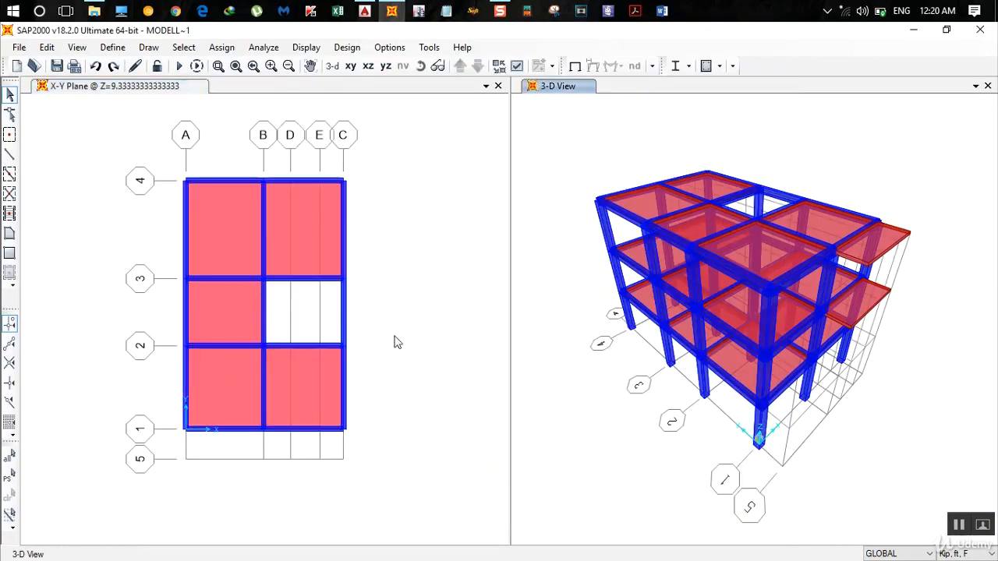
left_click(277, 310)
key("ctrl+q")
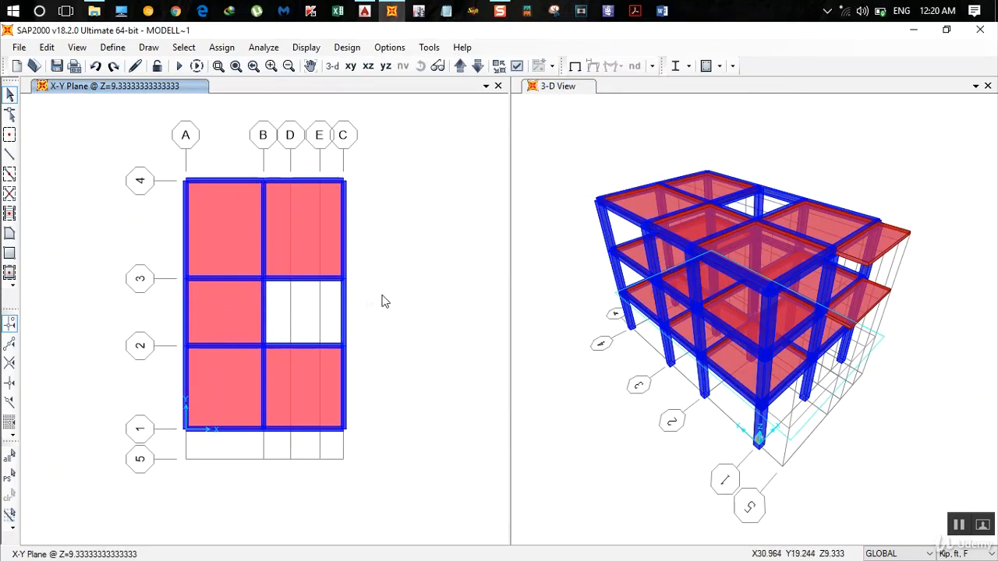
- Switch to AutoCAD and dimension the vertical distance from column C-1 to the stair railing's corner nearest grid 2, placing it beyond the grid 2 bubble
left_click(364, 11)
middle_click_drag(540, 267, 553, 488)
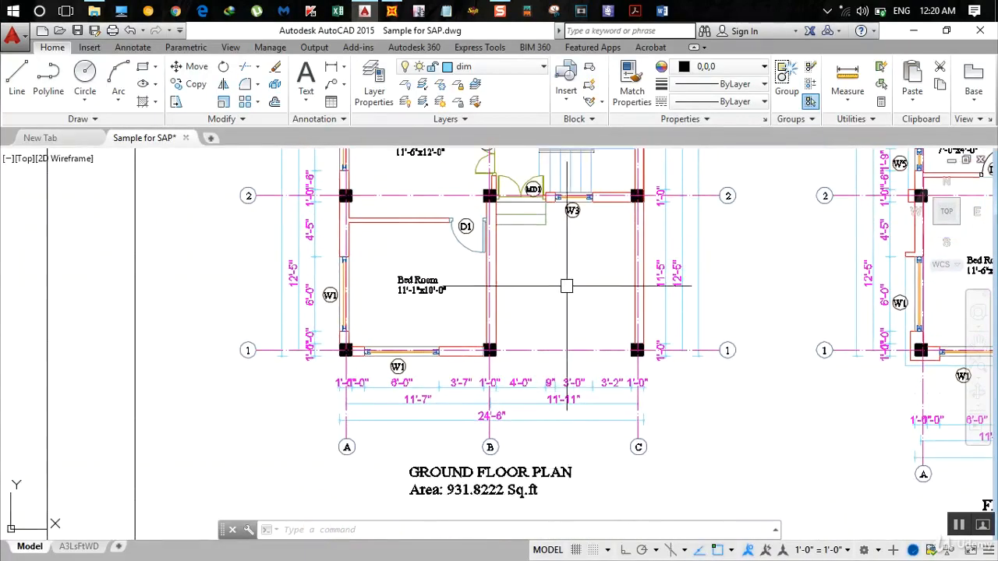
scroll(566, 285, "down", 4)
middle_click_drag(566, 287, 569, 381)
scroll(568, 324, "up", 4)
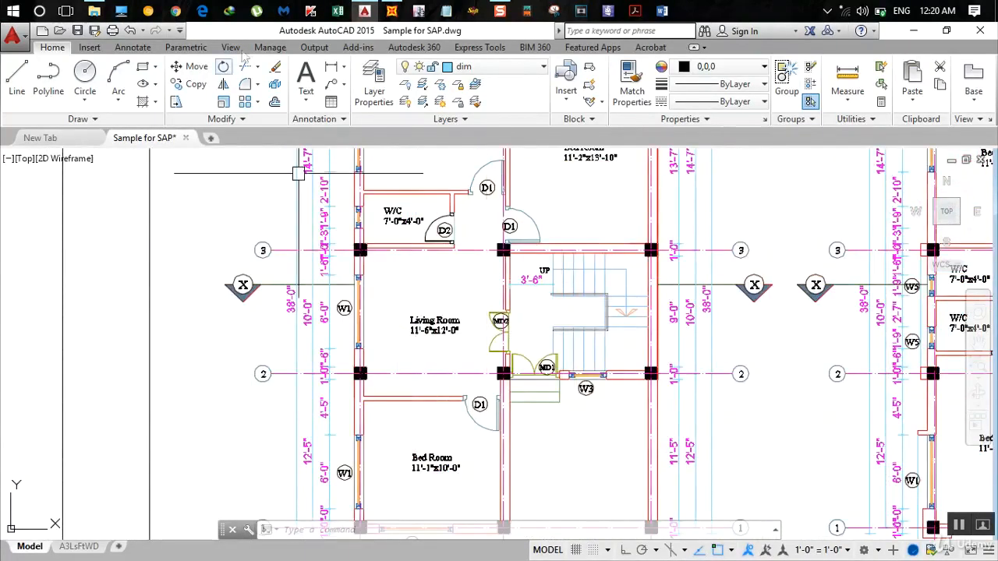
left_click(331, 67)
mouse_move(465, 379)
middle_mouse_down()
mouse_move(369, 263)
mouse_move(359, 231)
middle_mouse_up()
scroll(528, 361, "up", 2)
left_click(555, 391)
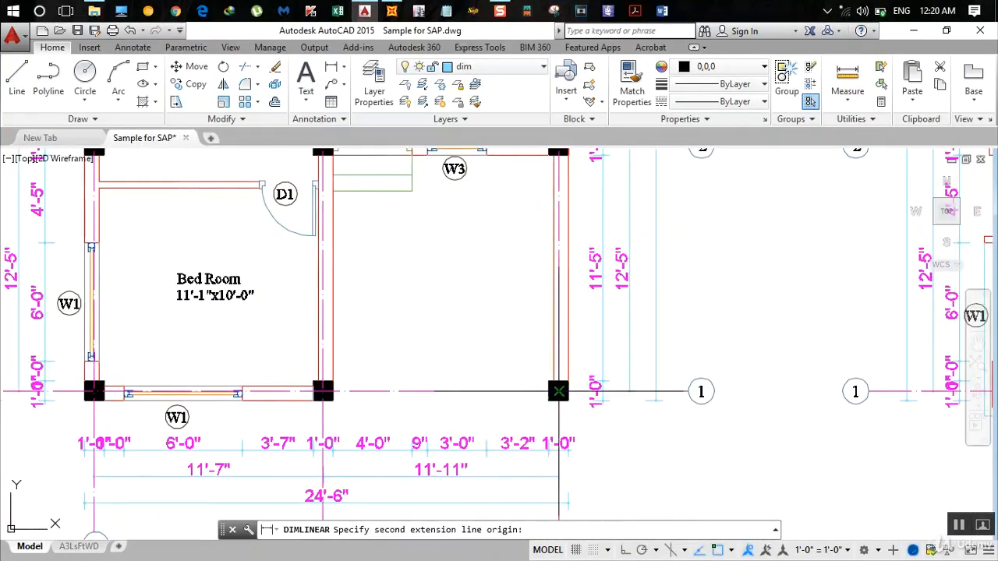
scroll(538, 366, "down", 3)
scroll(508, 325, "up", 3)
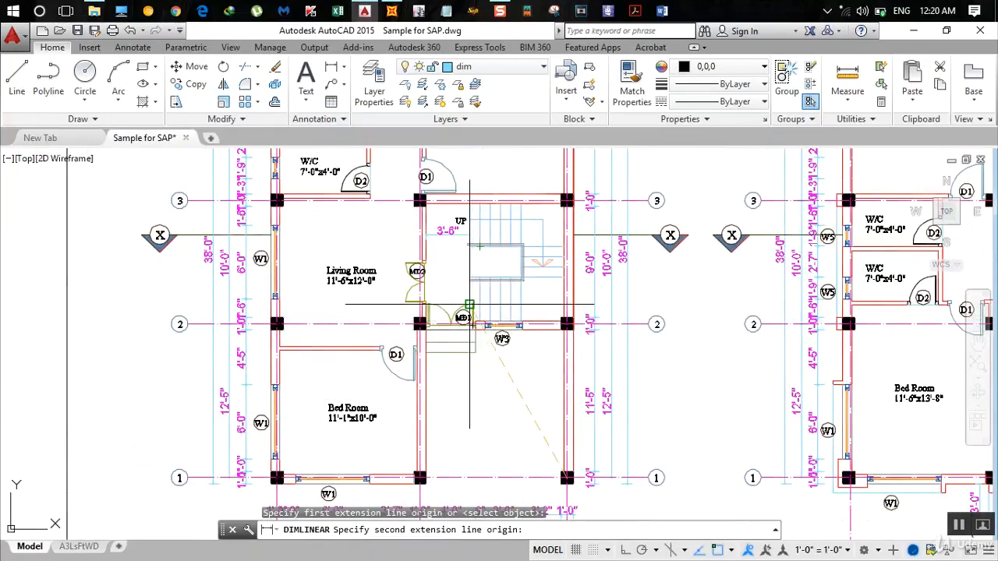
scroll(501, 339, "up", 3)
mouse_move(521, 339)
middle_mouse_down()
mouse_move(548, 419)
mouse_move(564, 433)
middle_mouse_up()
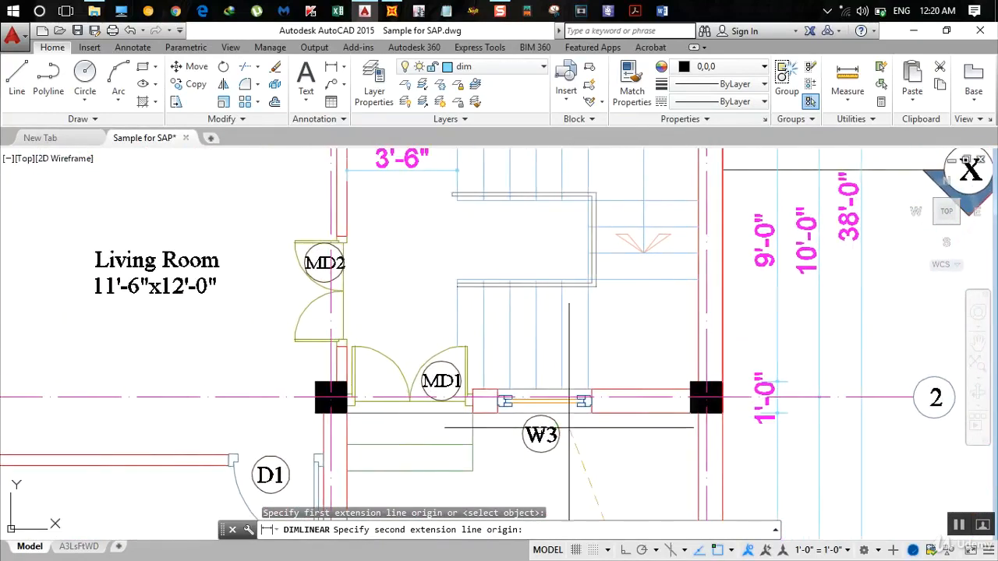
left_click(597, 287)
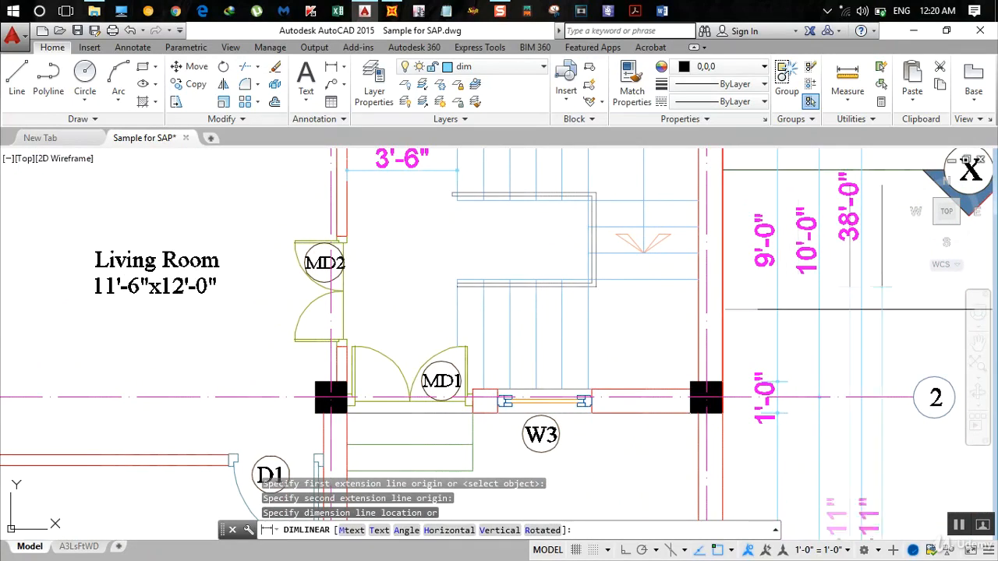
mouse_move(880, 302)
middle_mouse_down()
mouse_move(823, 283)
mouse_move(726, 216)
middle_mouse_up()
left_click(838, 230)
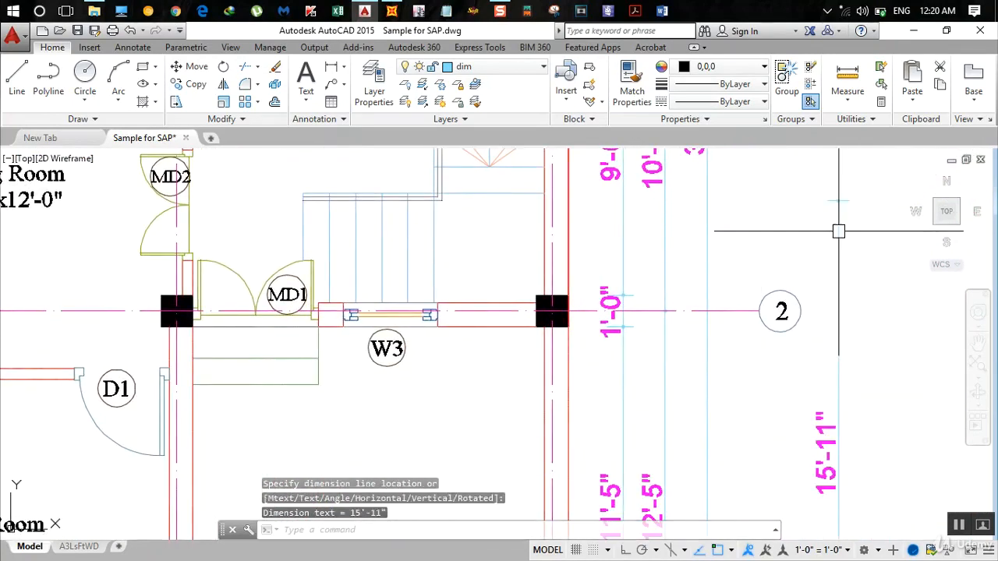
- Switch to SAP2000, reopen the grid system data, and add a Y grid line at an ordinate of 15+11/12 ft
left_click(390, 11)
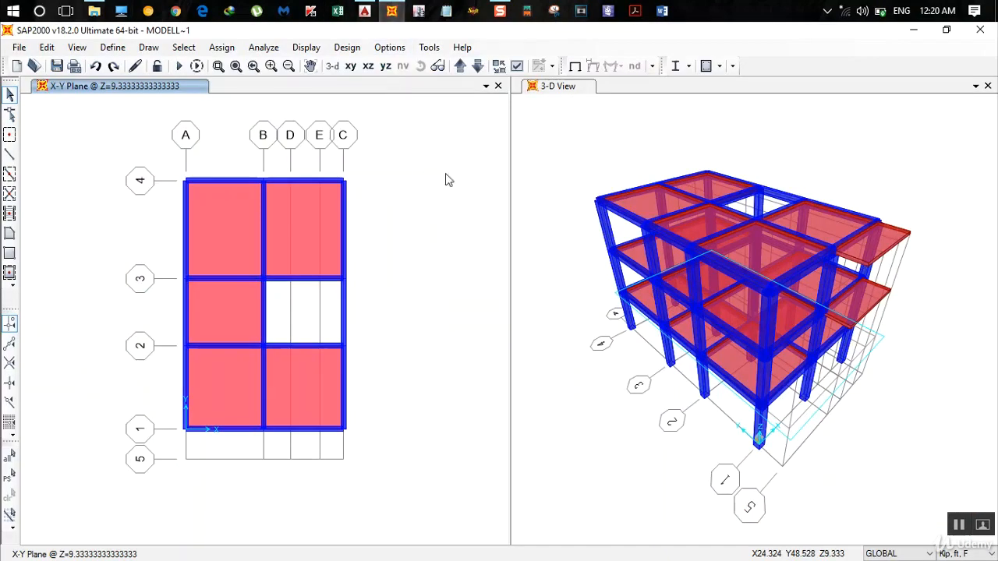
double_click(346, 187)
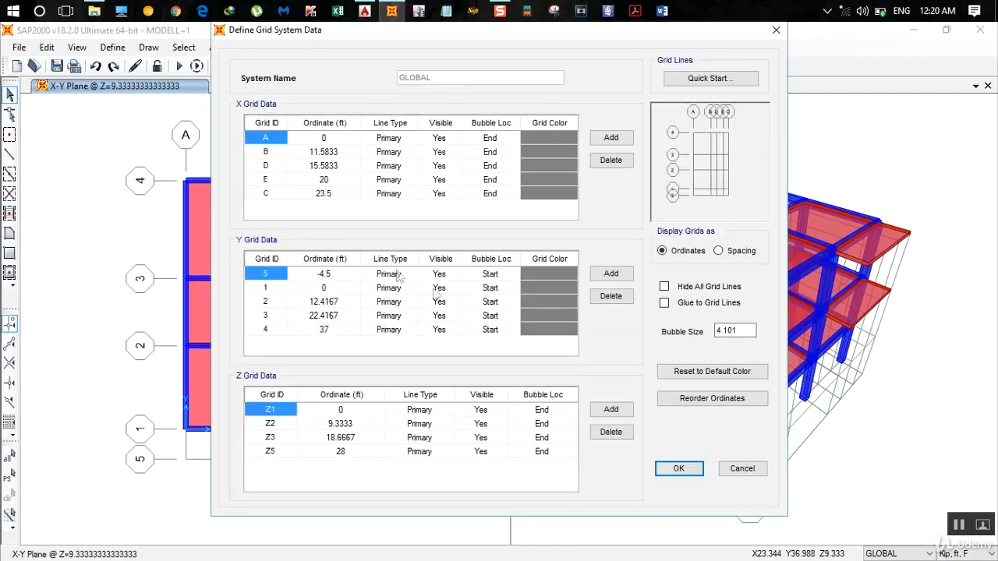
left_click(614, 274)
left_click(324, 344)
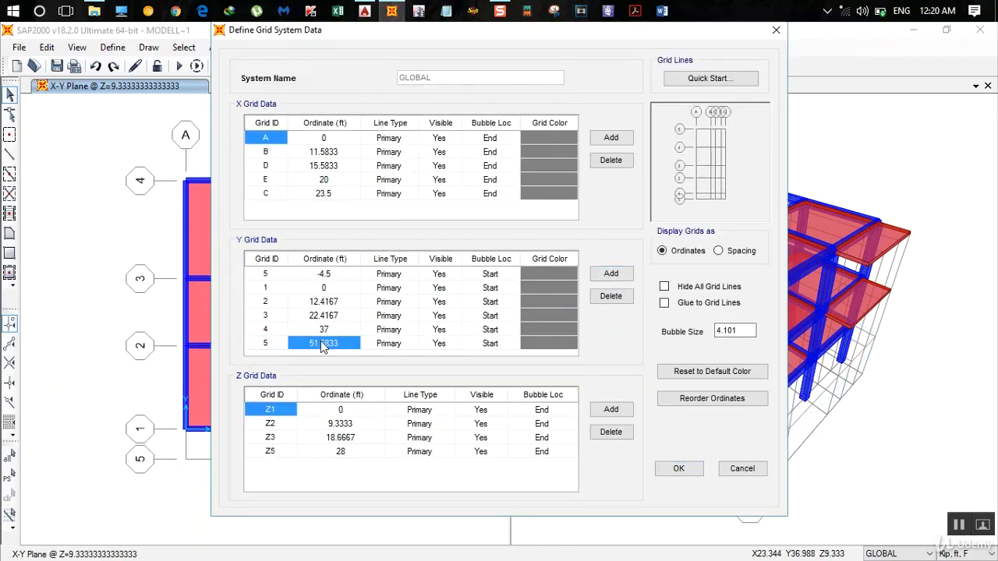
key("BackSpace")
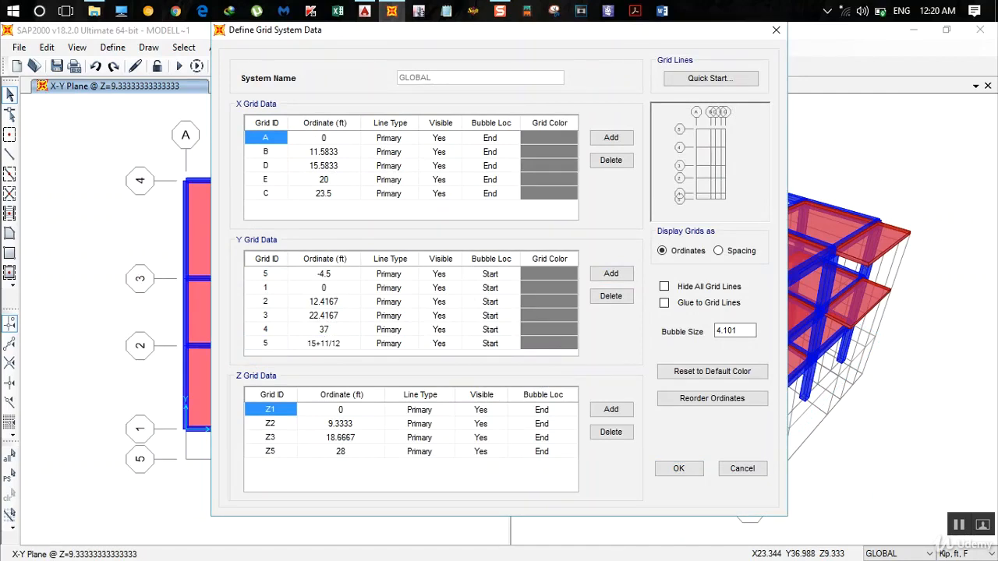
type("15+11/12")
key("Return")
- Add another Y grid row, then switch to AutoCAD and dimension the stair railing's vertical width between its outer corners, just above the 15'-11" dimension
left_click(610, 274)
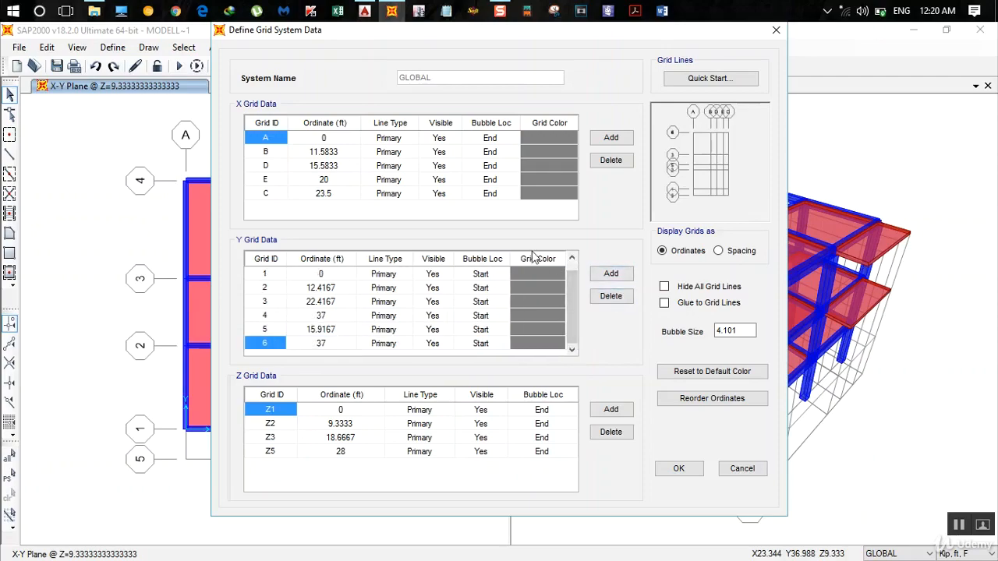
left_click(364, 11)
scroll(515, 276, "down", 2)
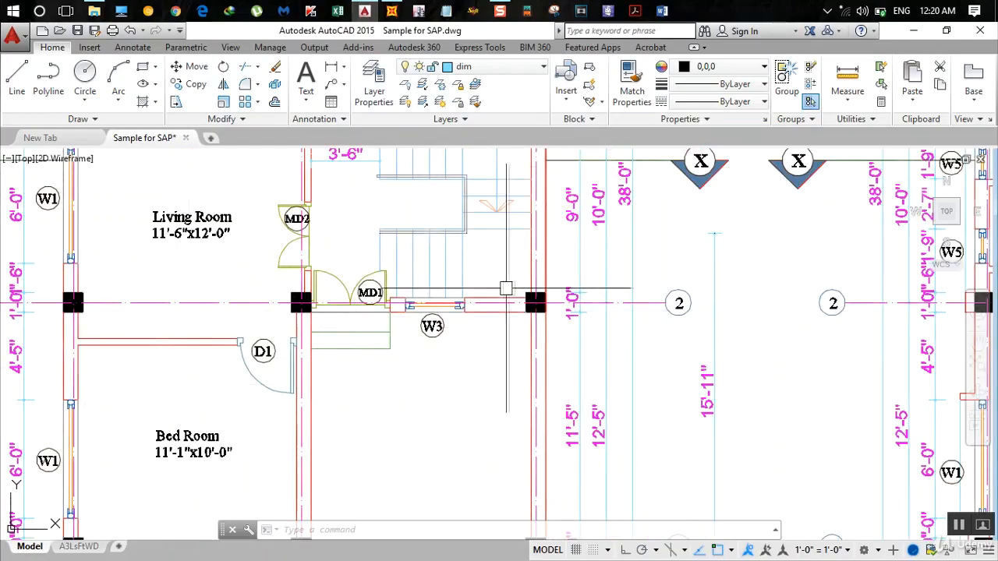
middle_click_drag(506, 289, 508, 406)
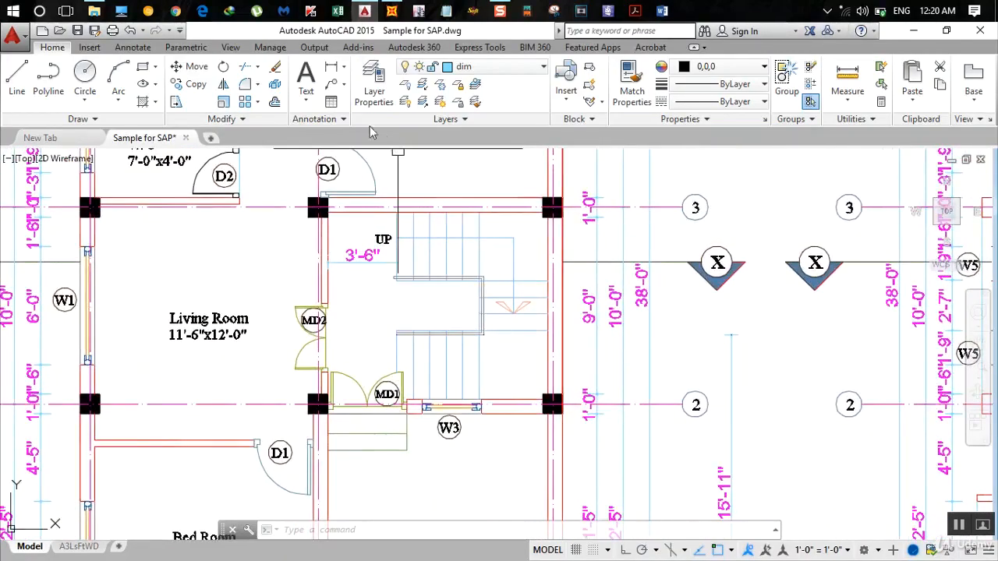
left_click(331, 67)
scroll(452, 360, "up", 4)
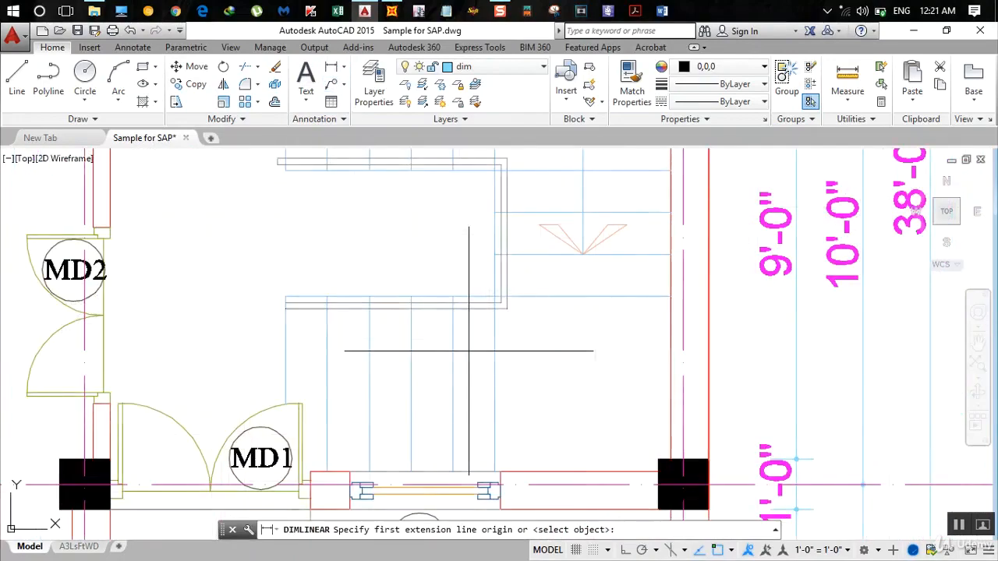
left_click(507, 309)
middle_click_drag(503, 259, 514, 397)
left_click(516, 295)
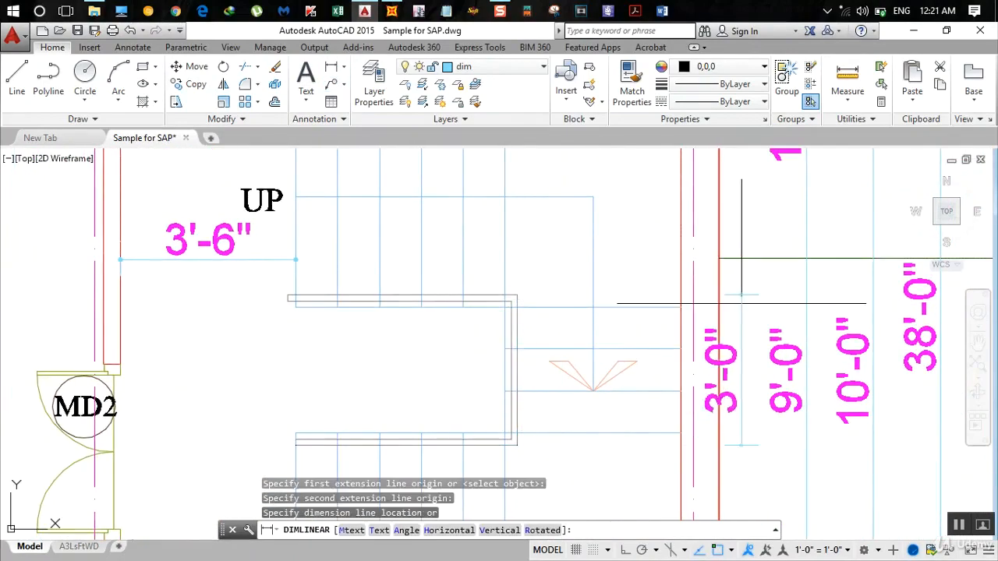
scroll(741, 304, "down", 3)
middle_click_drag(860, 325, 701, 325)
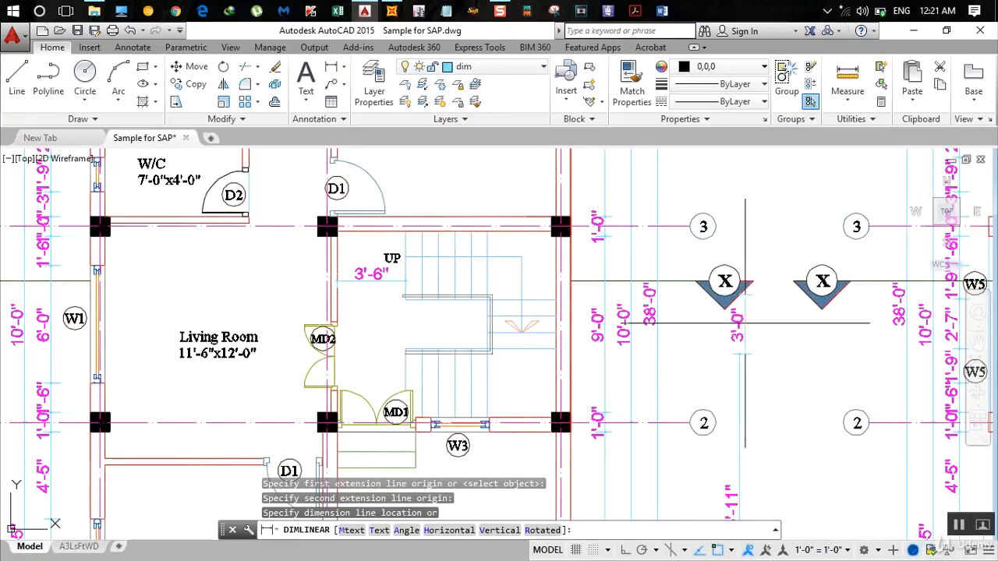
left_click(745, 323)
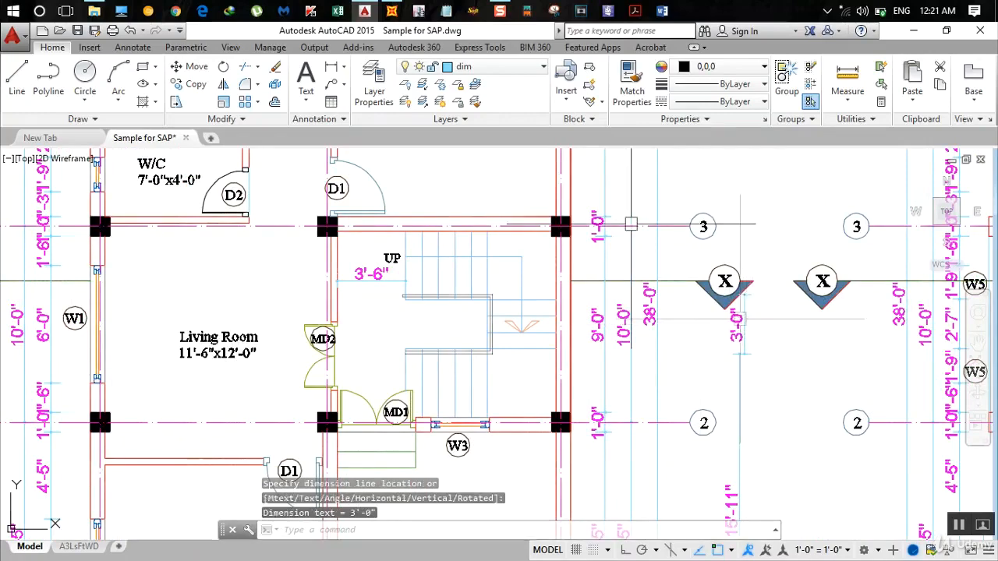
- Switch to SAP2000, set the ordinate of the added Y grid line 6 to 15.9167+3 ft, and apply the grid changes
left_click(391, 11)
left_click(323, 343)
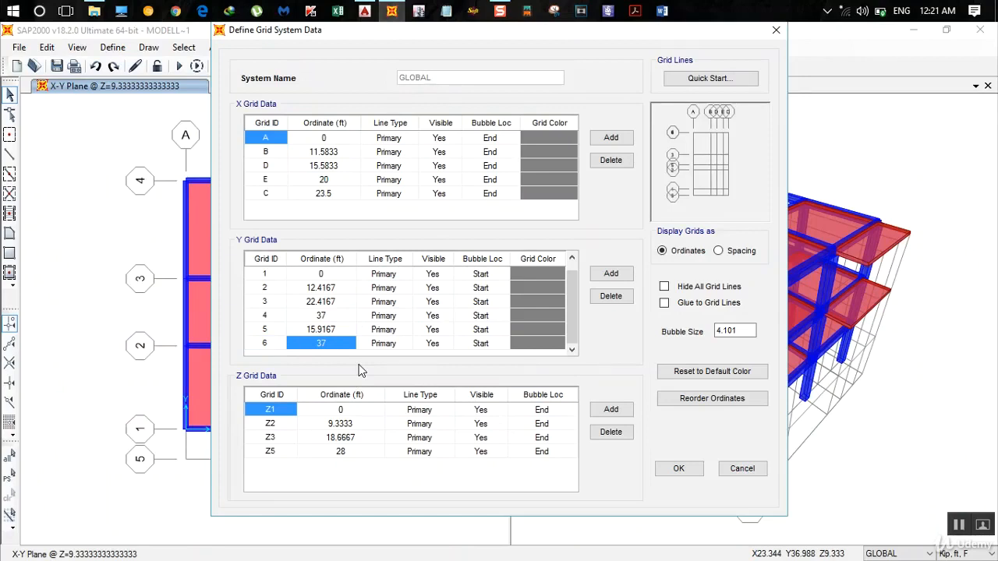
type("15.9167+")
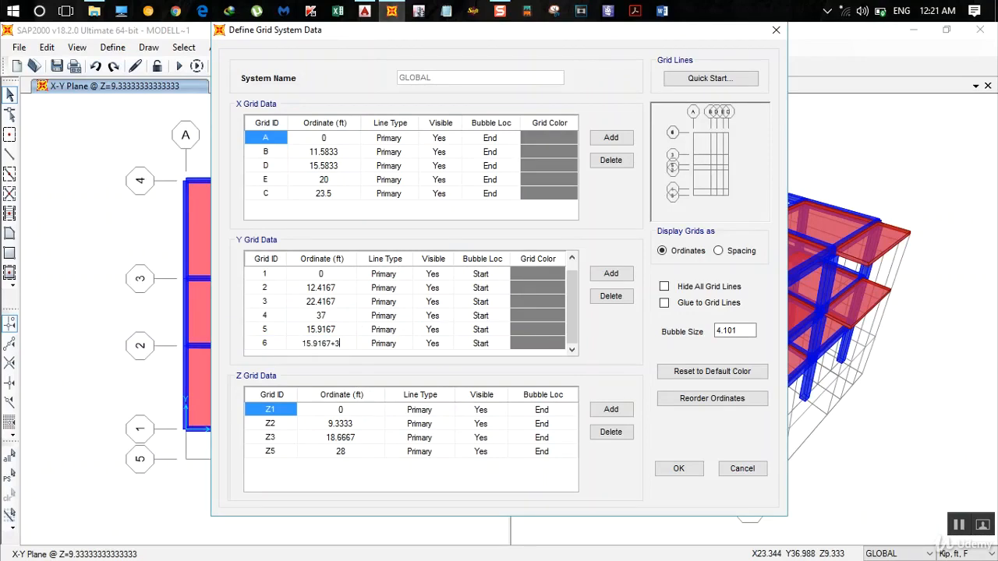
key("Return")
left_click(688, 469)
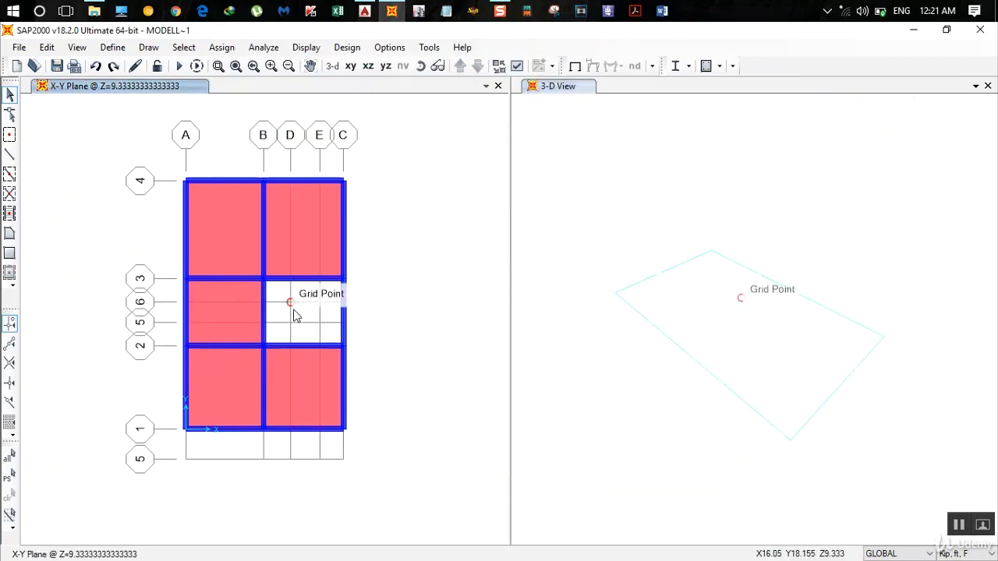
- Restore the 3-D view of the whole building and clear the selection
left_click(294, 311)
left_click(562, 95)
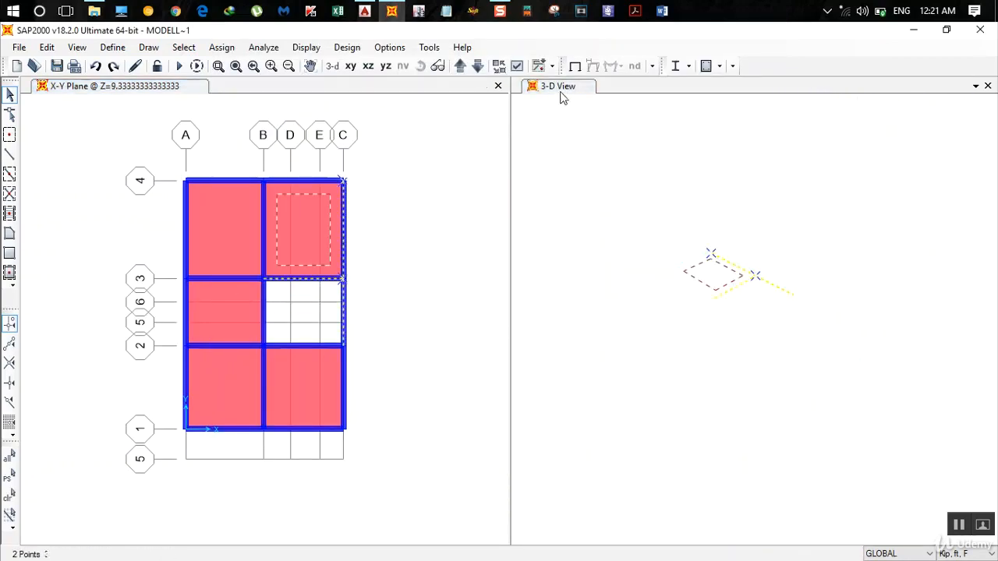
left_click(336, 68)
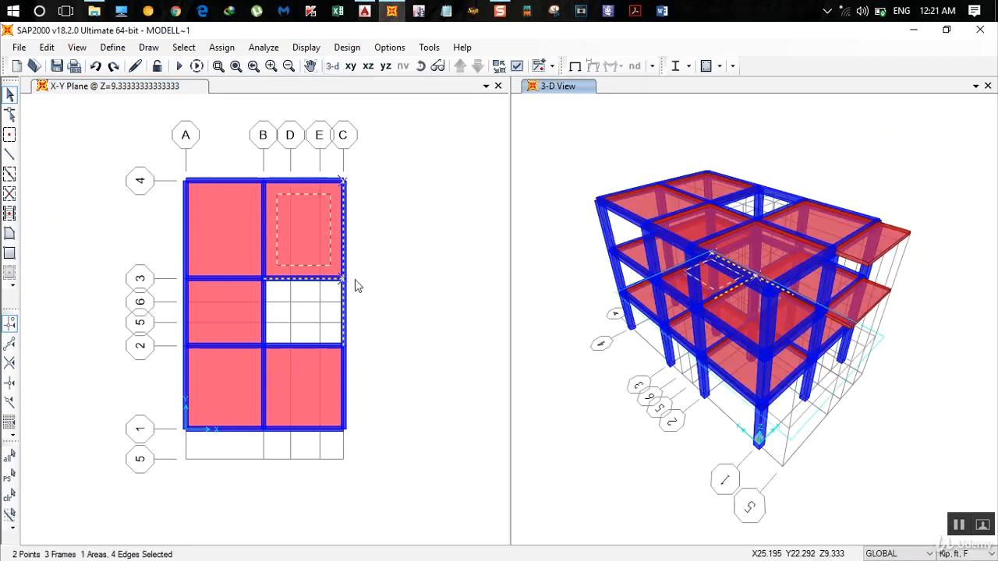
key("ctrl+q")
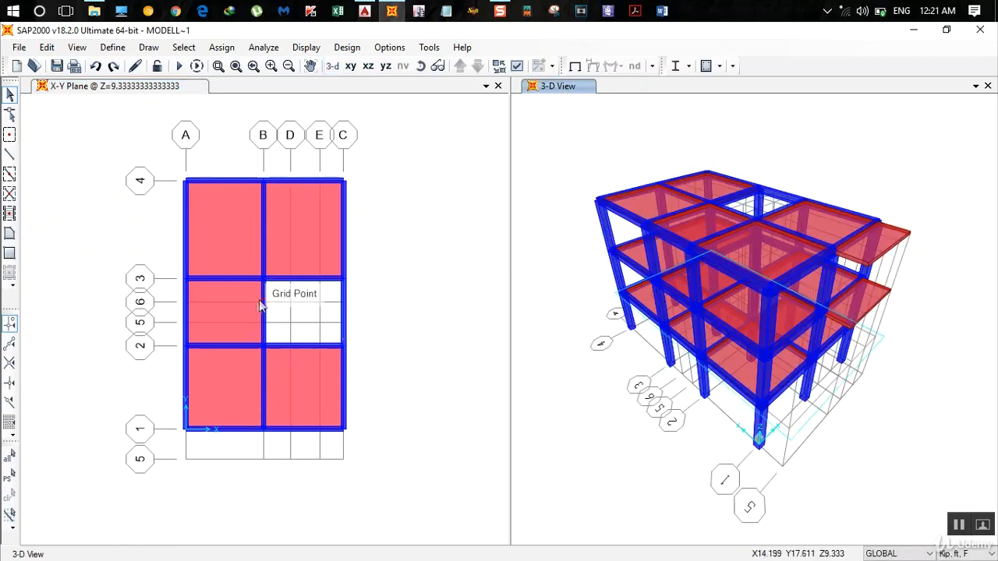
- Reopen the grid system data from the plan view for editing
scroll(260, 305, "up", 5)
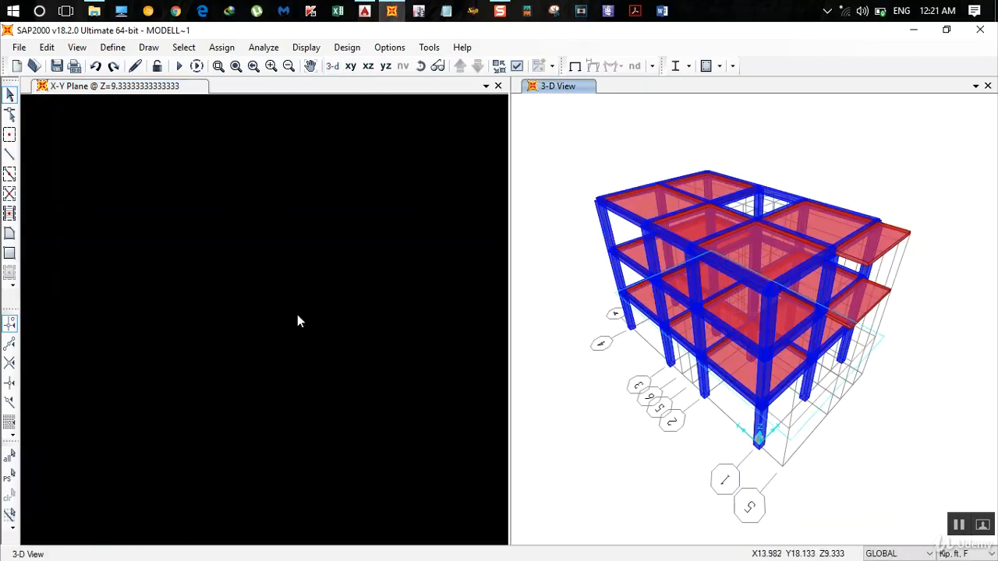
scroll(297, 314, "down", 2)
left_click(357, 319)
scroll(334, 311, "down", 1)
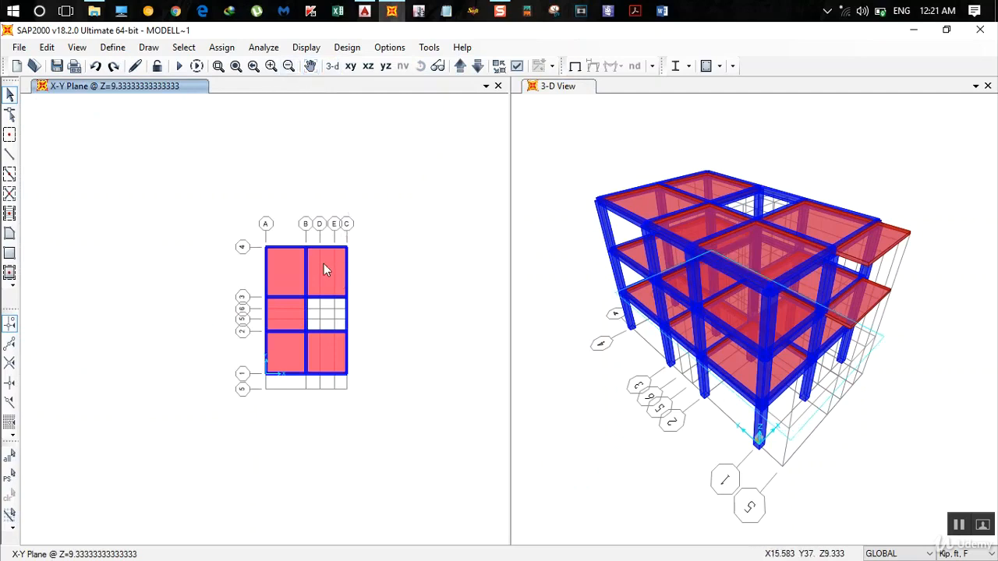
scroll(323, 264, "up", 1)
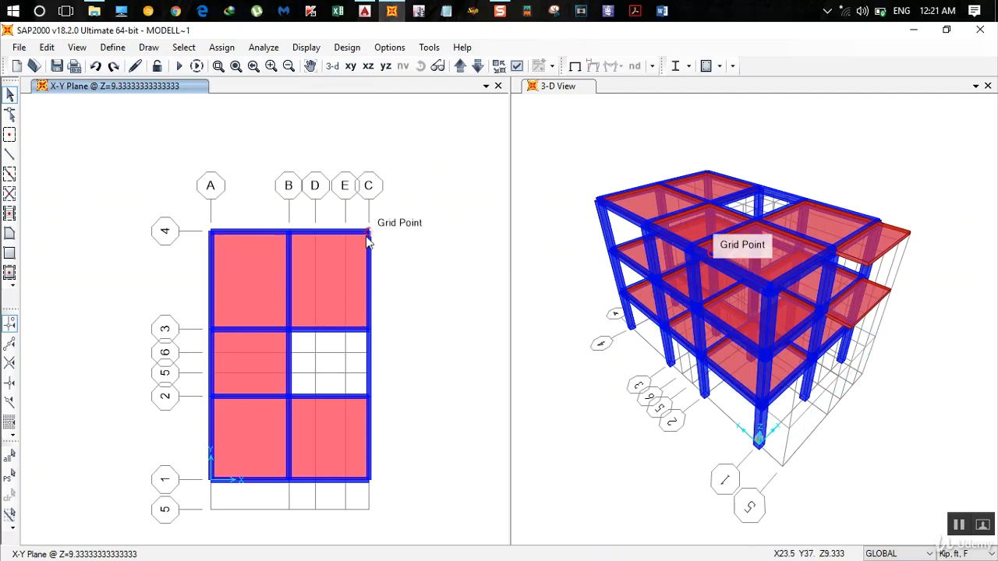
double_click(368, 239)
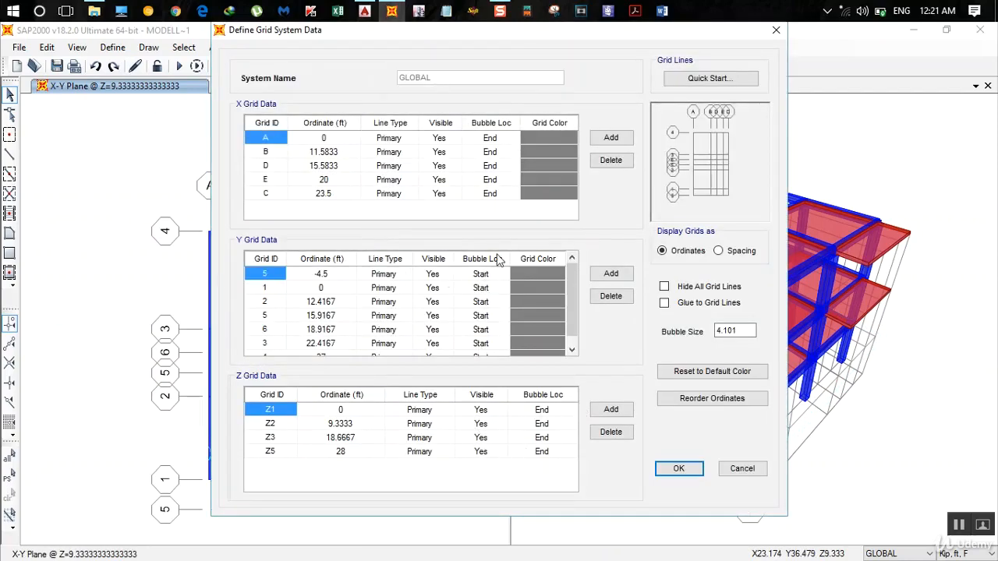
- Switch to AutoCAD and examine the stair's vertical level dimensions in Section at X-X
left_click(364, 10)
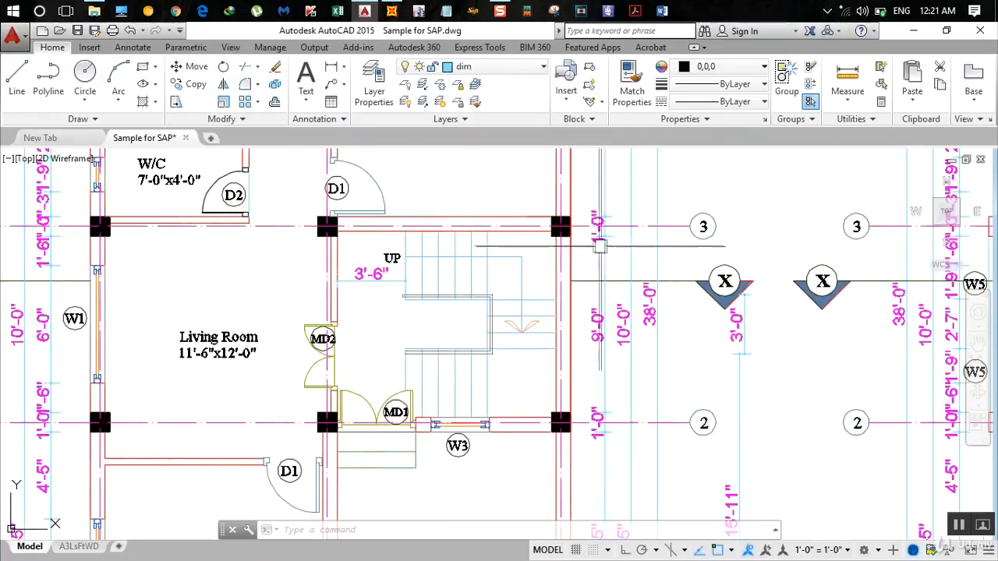
scroll(673, 364, "down", 3)
mouse_move(685, 376)
middle_mouse_down()
mouse_move(399, 270)
mouse_move(258, 242)
middle_mouse_up()
middle_click_drag(500, 381, 406, 226)
scroll(407, 226, "up", 4)
scroll(510, 360, "up", 2)
middle_click_drag(511, 361, 341, 207)
scroll(340, 207, "down", 2)
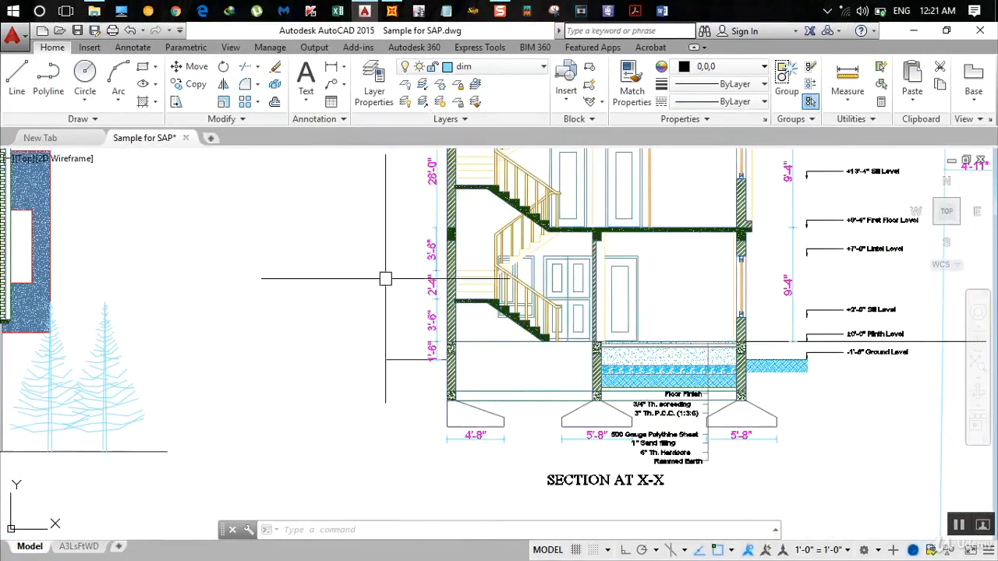
scroll(458, 340, "up", 2)
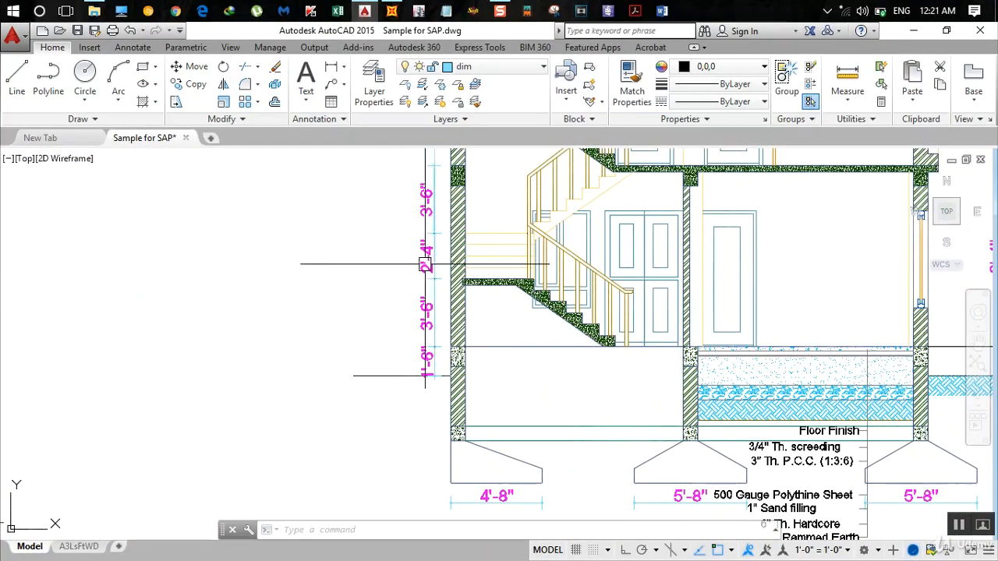
middle_click_drag(478, 223, 473, 319)
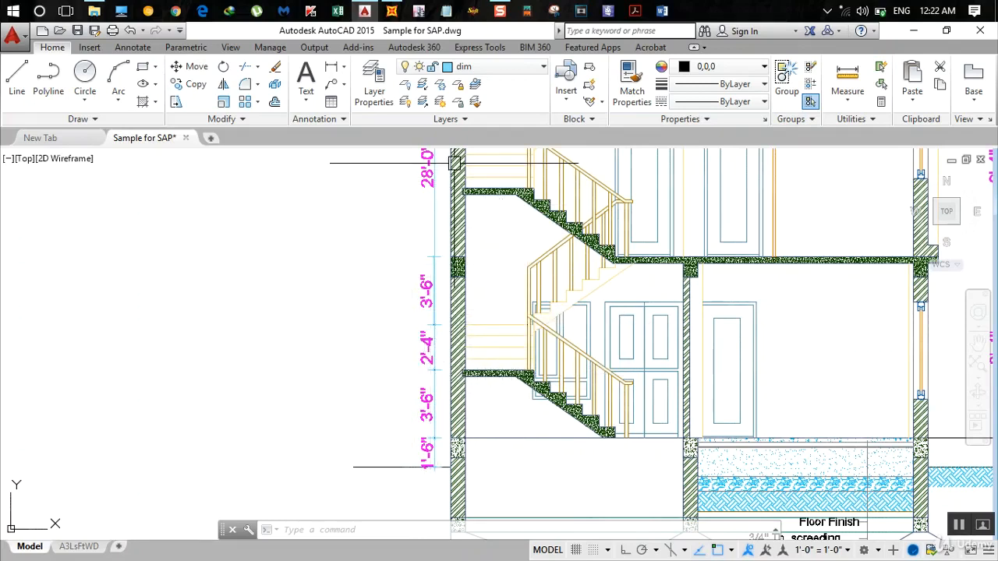
- Switch to SAP2000 and add a Z grid line named z6 at an ordinate of 3.5 ft
left_click(391, 9)
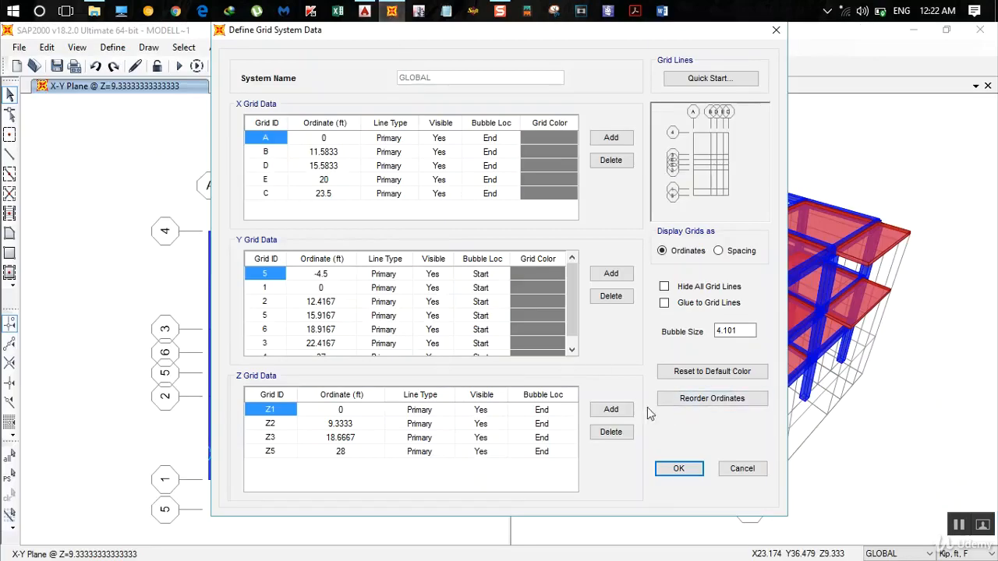
left_click(623, 410)
left_click(339, 465)
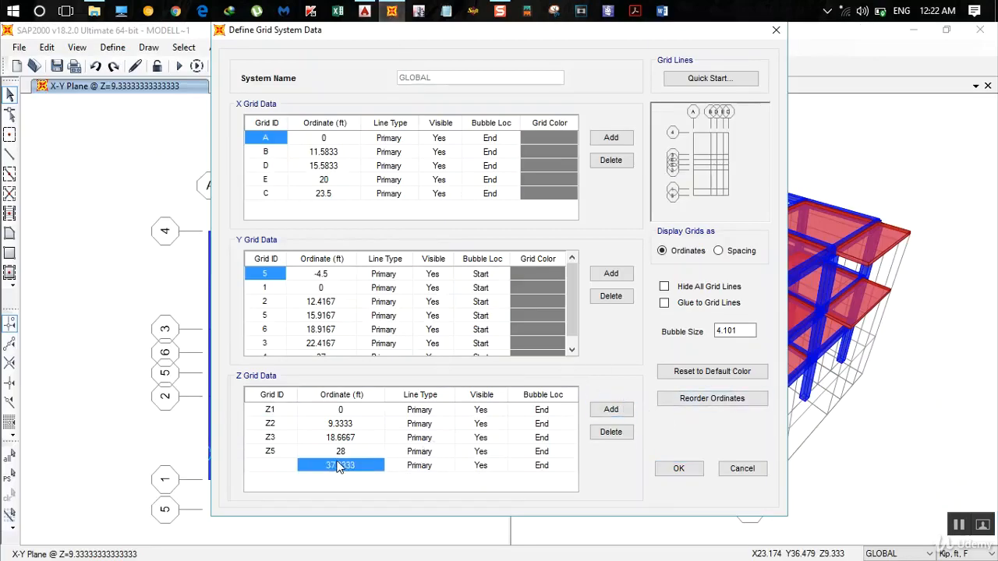
type("3.5")
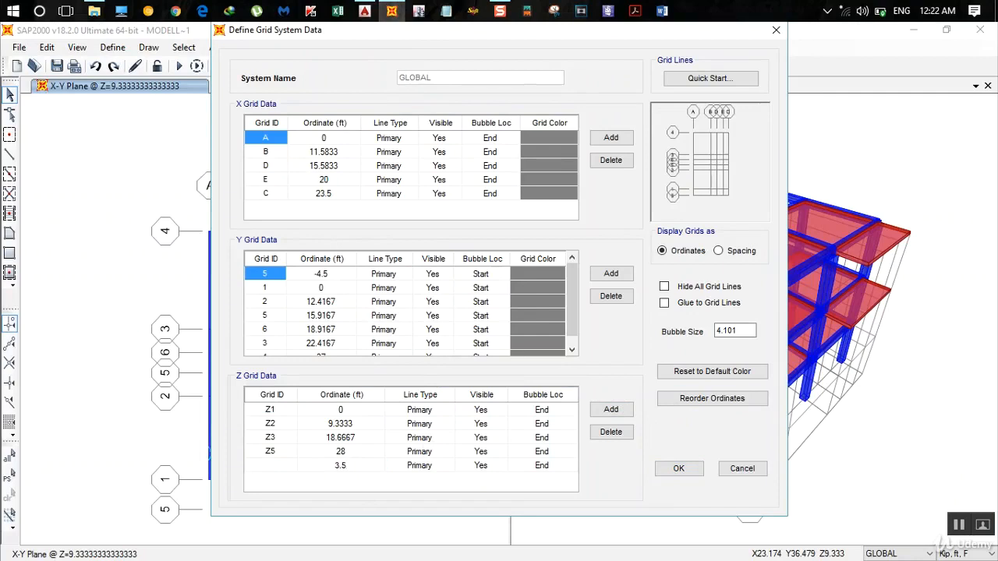
left_click(340, 465)
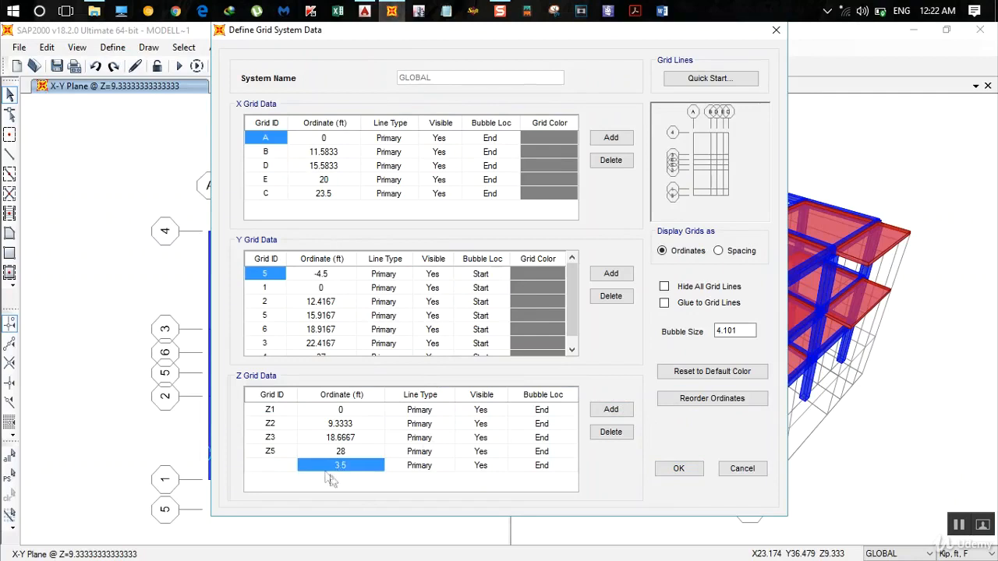
left_click(272, 468)
type("z6")
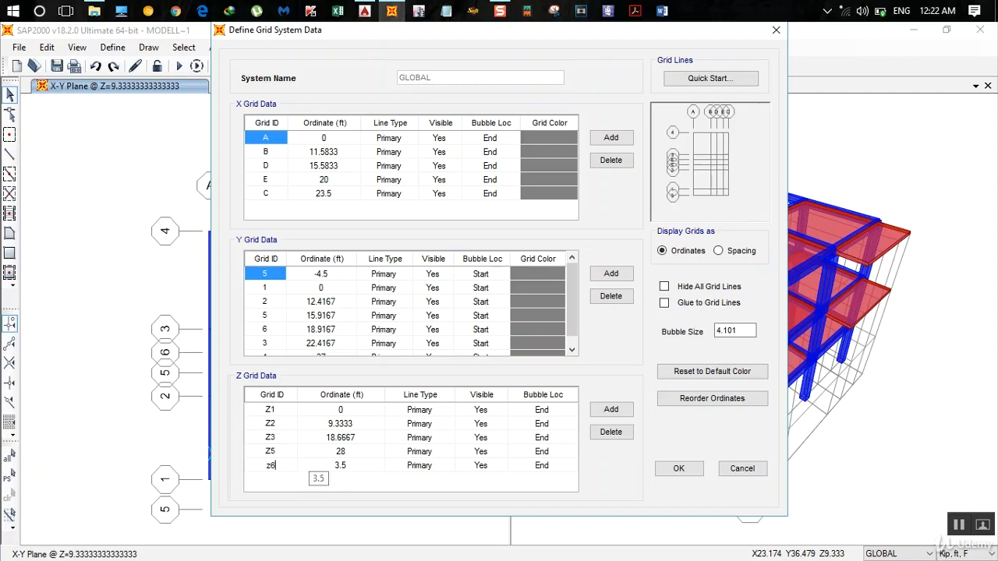
key("Return")
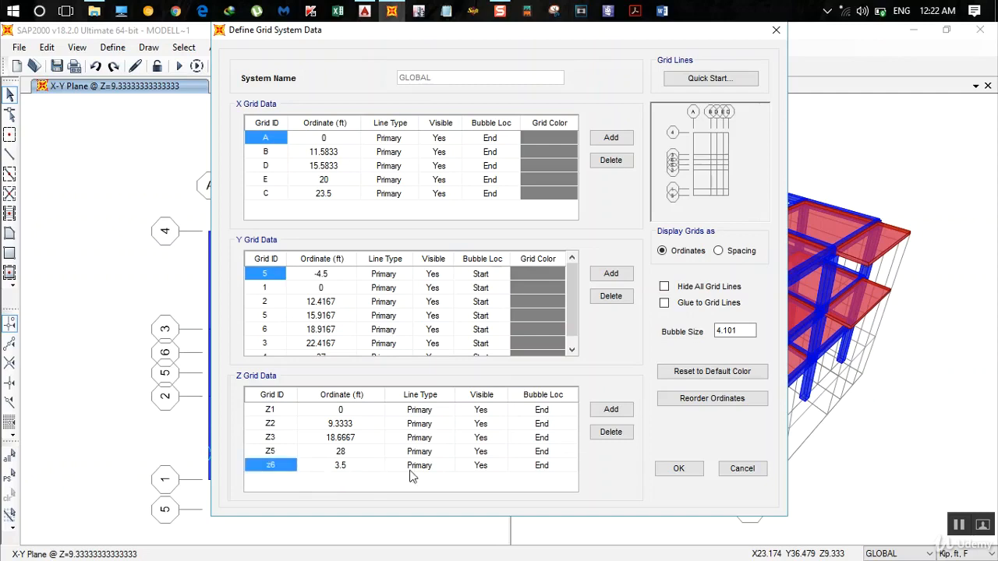
- Add a Z grid line named z7 at 3.5+2+4/12 ft, checking the stair section in AutoCAD, and apply the grid changes
left_click(597, 408)
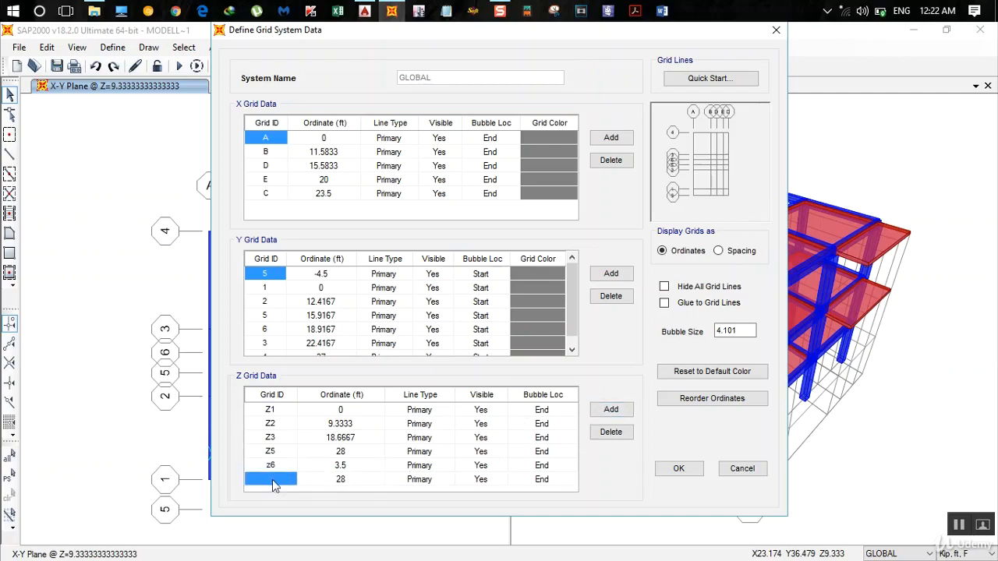
type("z7")
left_click(343, 479)
type("3.5+")
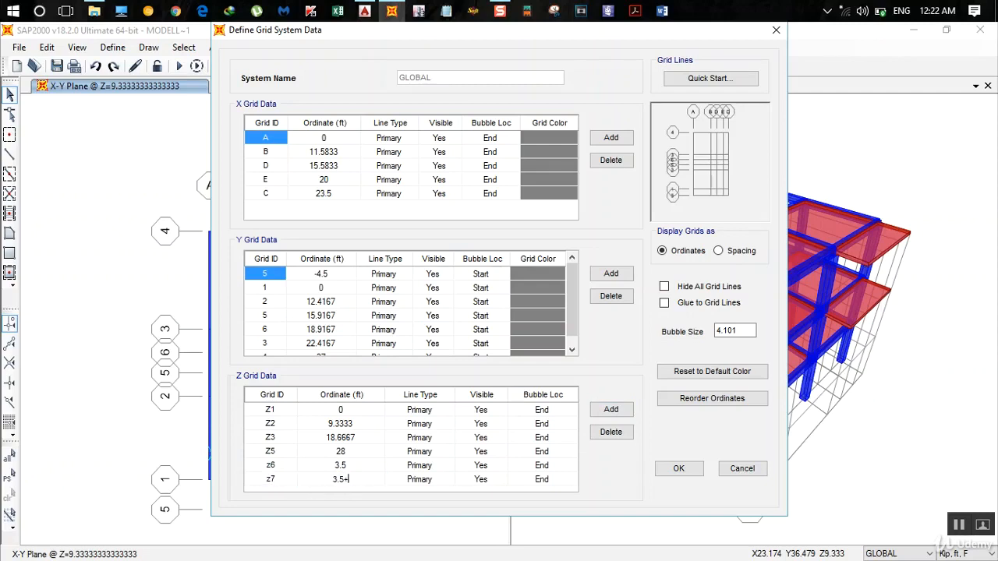
left_click(364, 11)
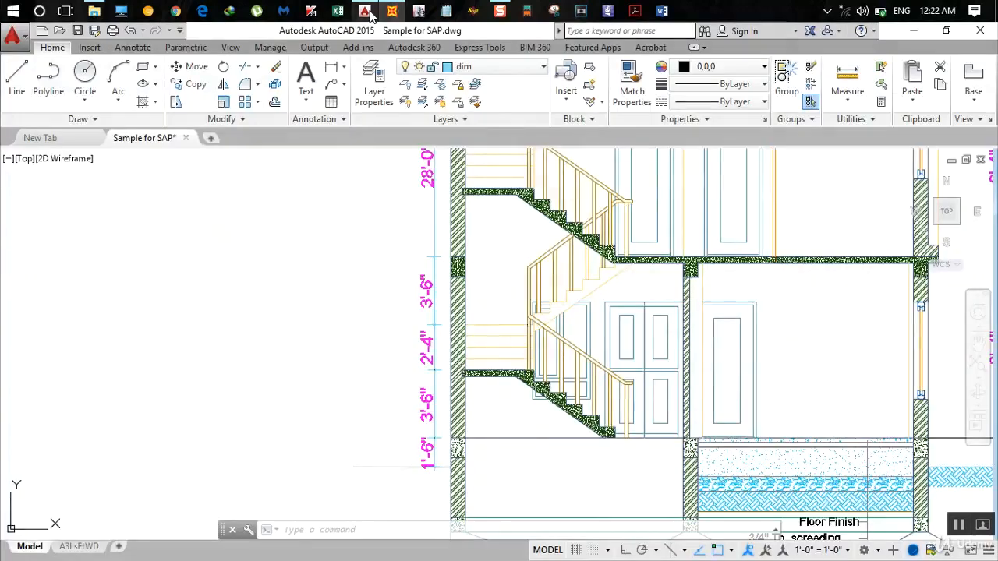
left_click(391, 11)
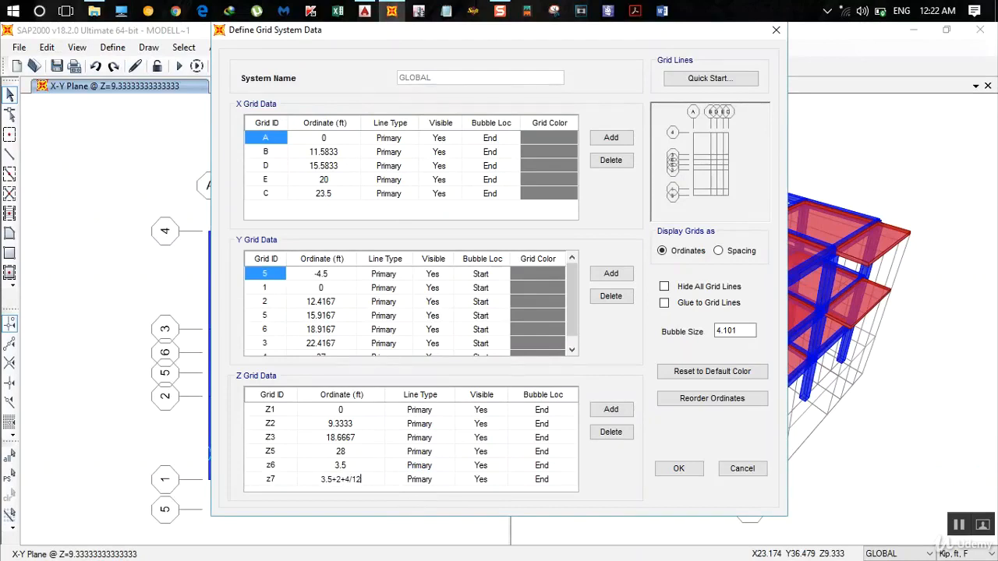
key("Return")
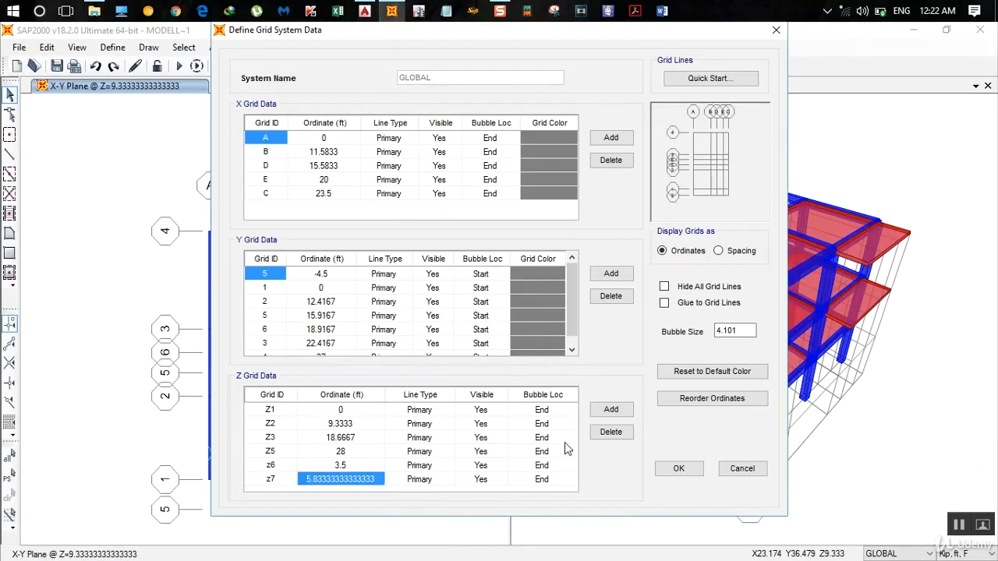
left_click(689, 470)
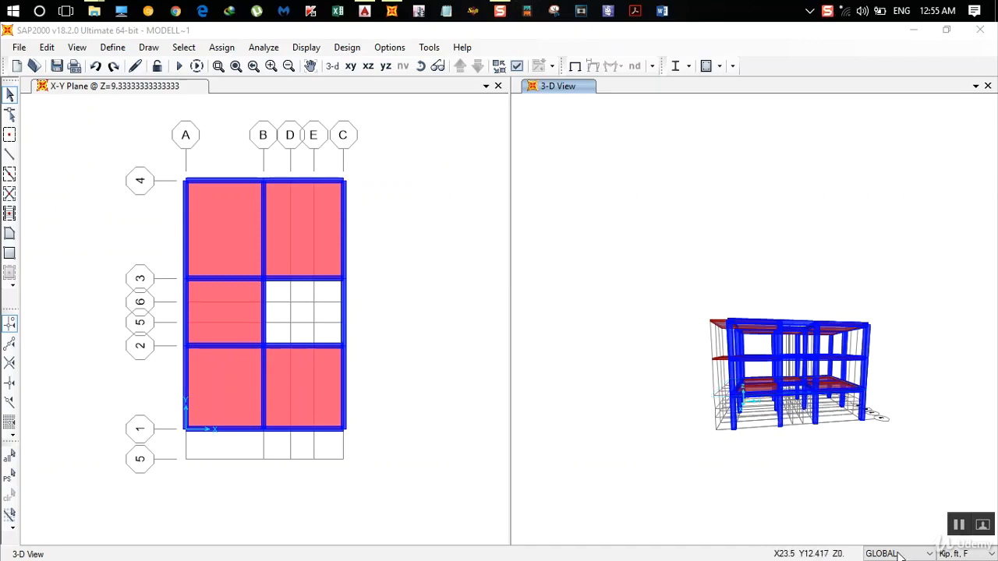
- Set the model units to KN, mm, C and add a new shell area section named slab 125
left_click(965, 553)
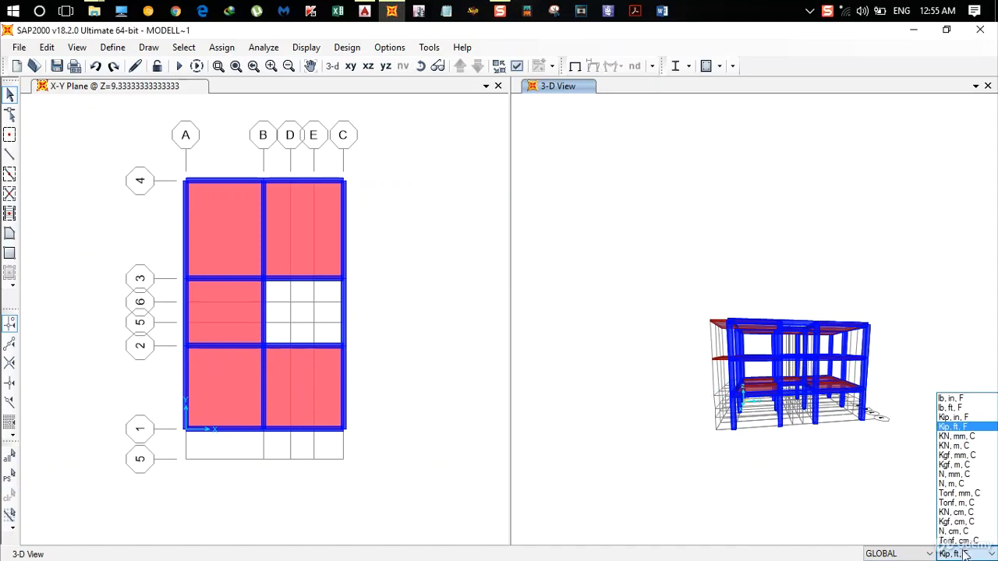
left_click(954, 435)
left_click(112, 46)
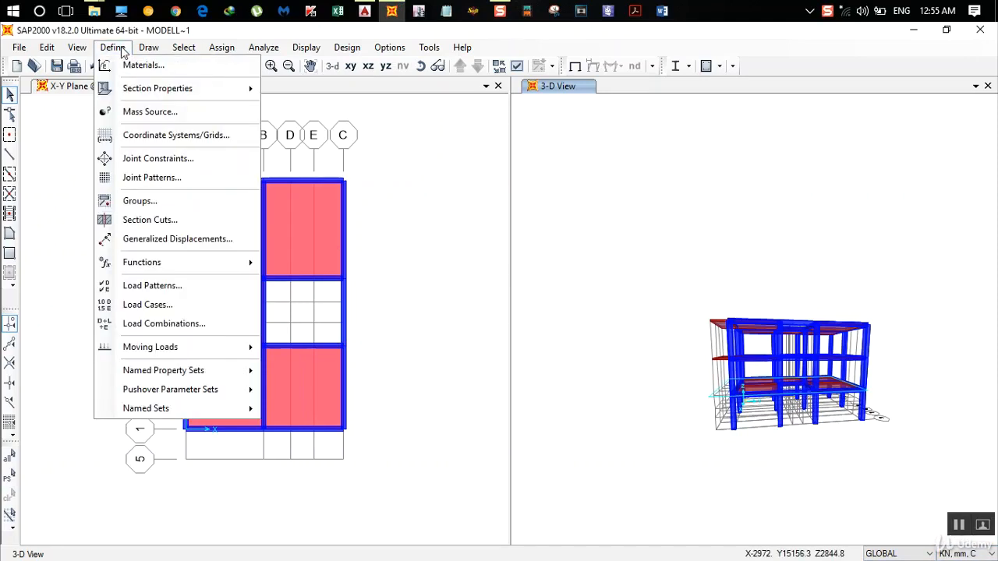
mouse_move(152, 91)
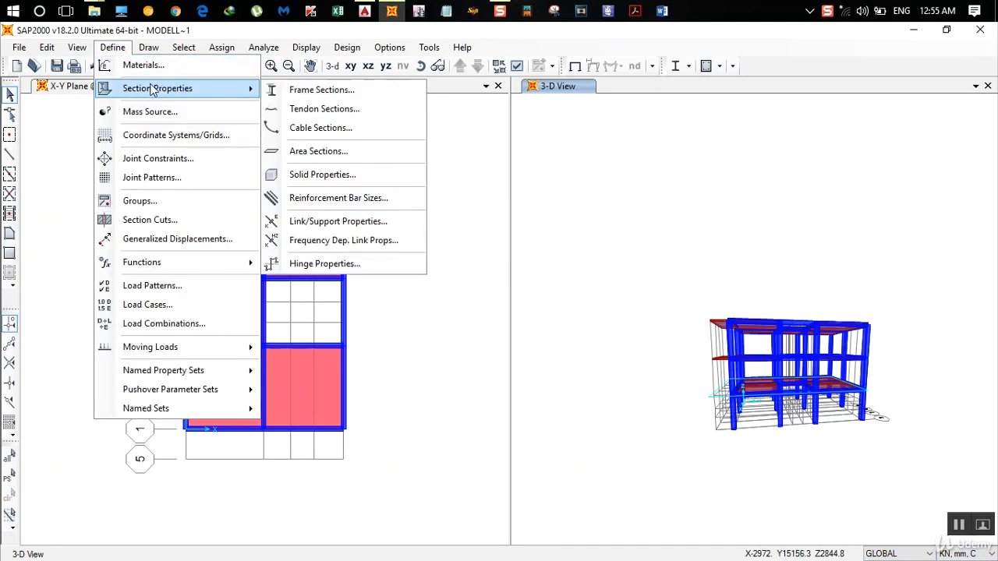
left_click(327, 152)
left_click(575, 258)
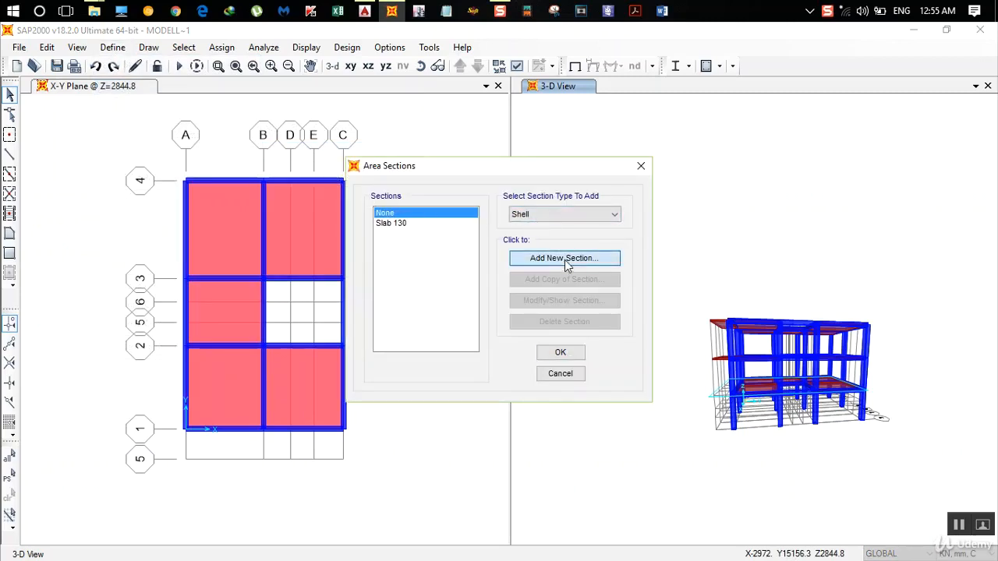
left_click(427, 158)
double_click(426, 158)
type("slab 125")
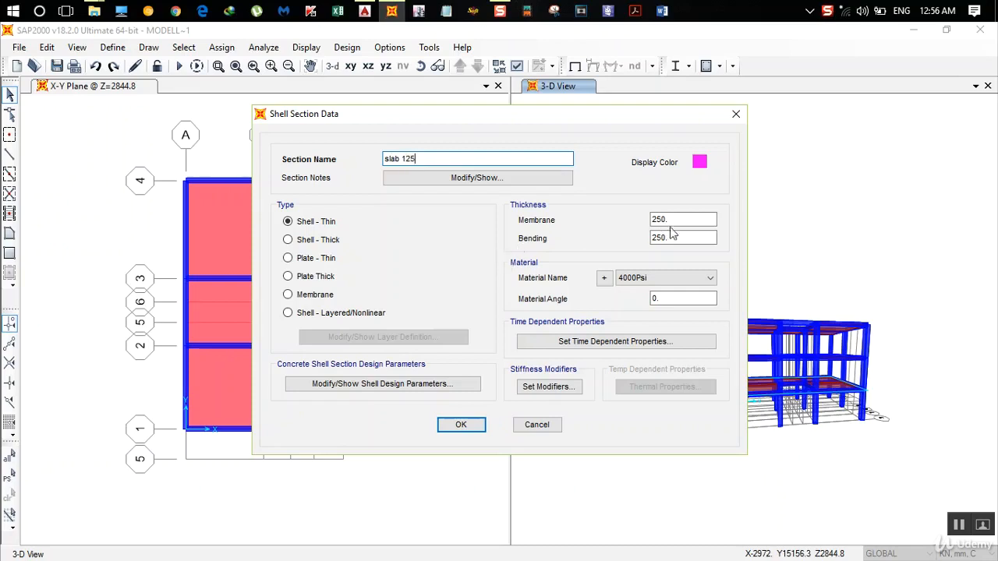
- Set the section's membrane and bending thickness to 125 mm and its material to M20, and accept the section definitions
left_click(680, 219)
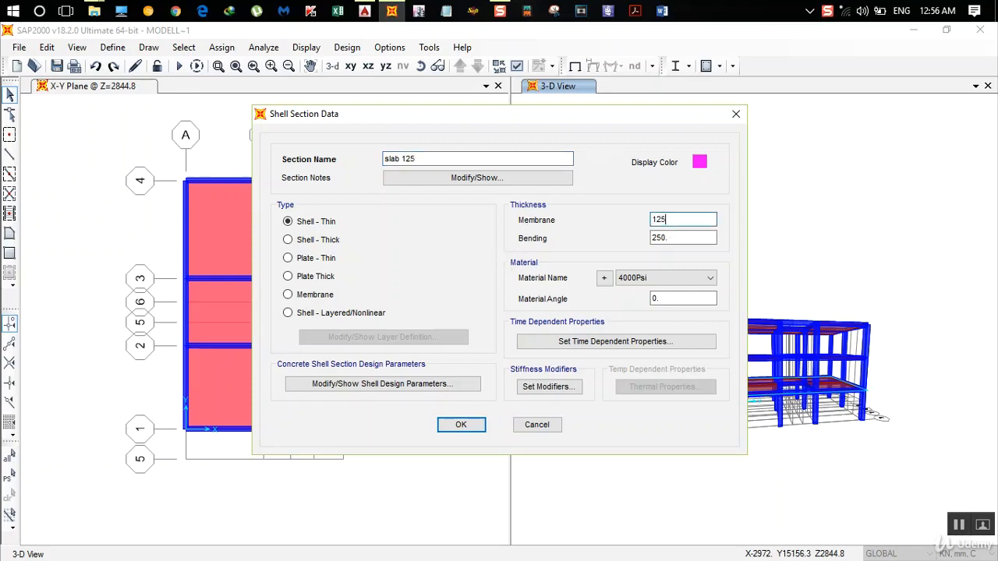
key("Tab")
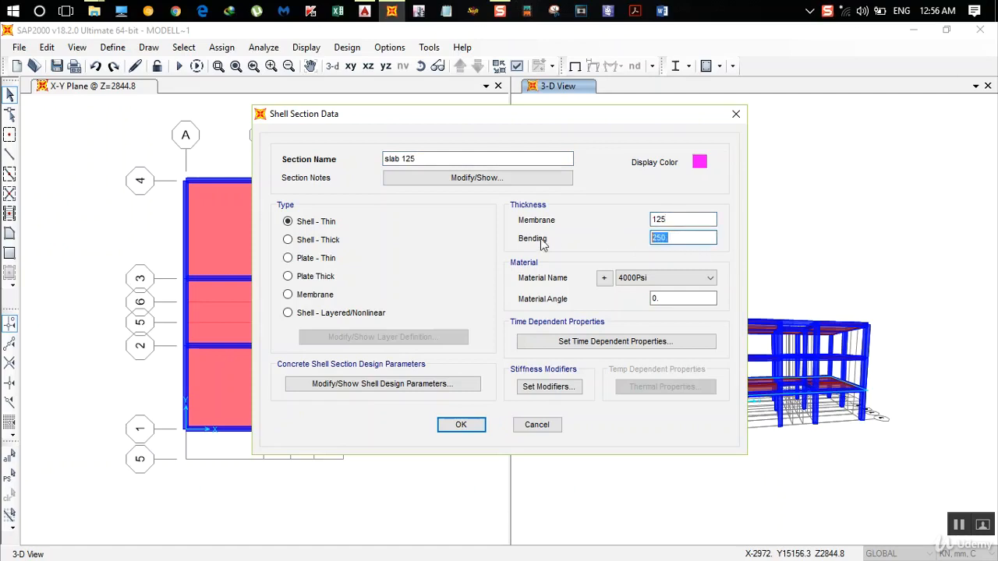
type("12")
left_click(635, 278)
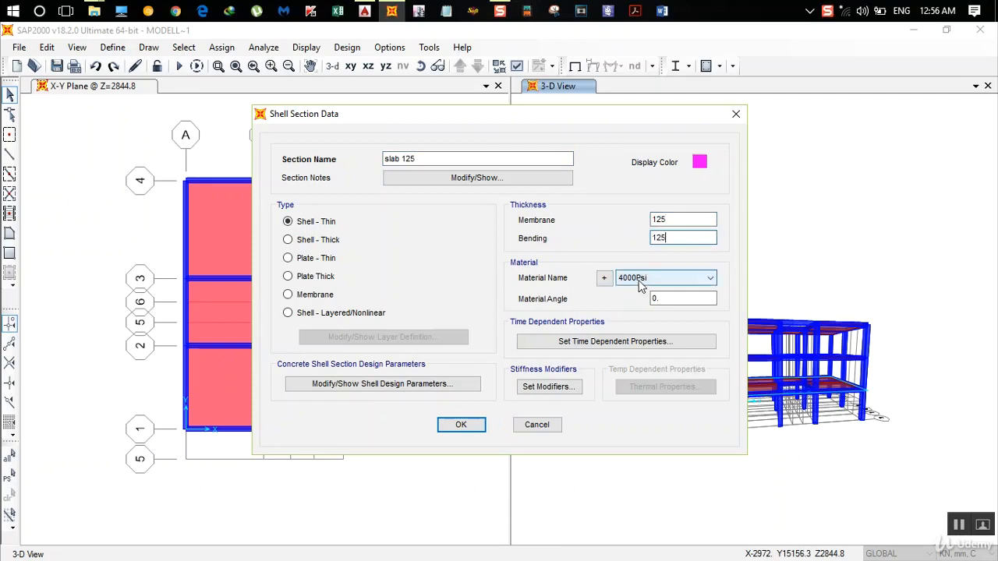
left_click(641, 322)
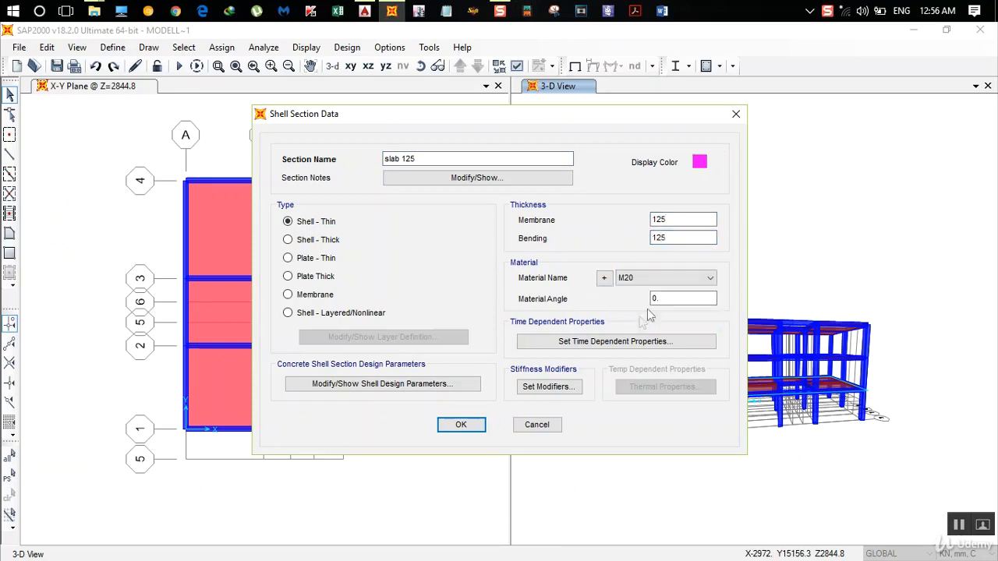
left_click(466, 425)
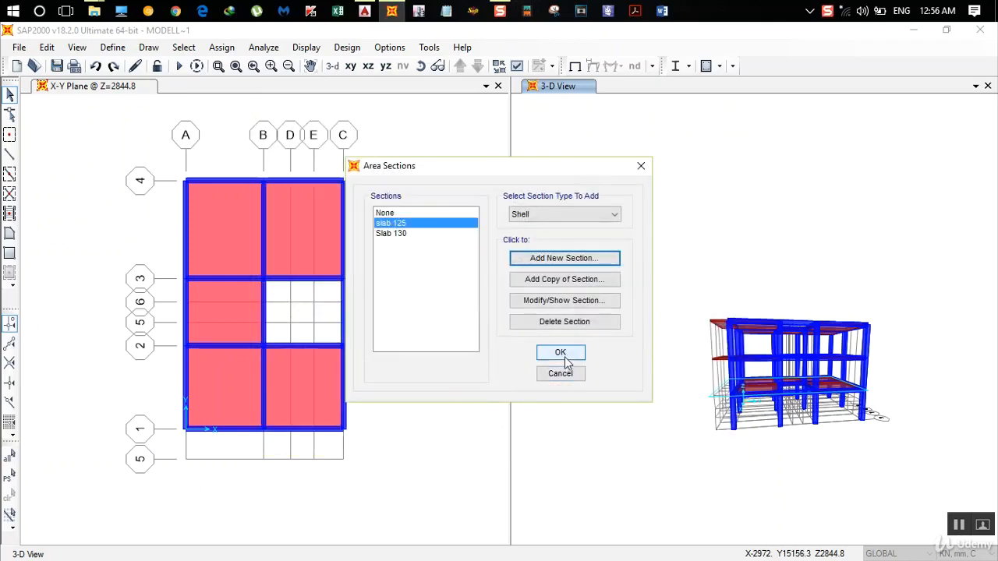
left_click(563, 353)
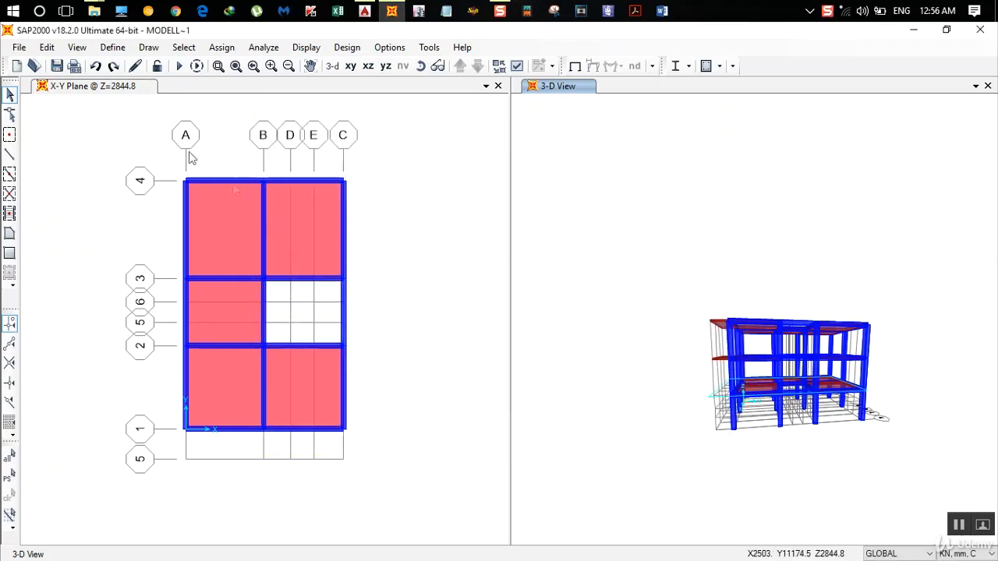
- Bring the X-Y plan view down to the Z=0 level
left_click(139, 95)
left_click(475, 69)
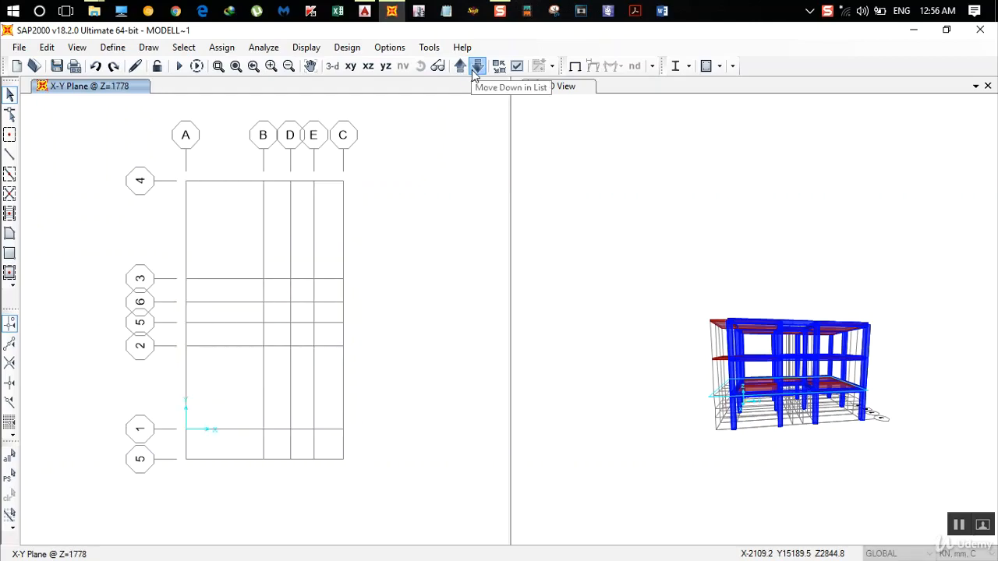
left_click(475, 69)
left_click(475, 68)
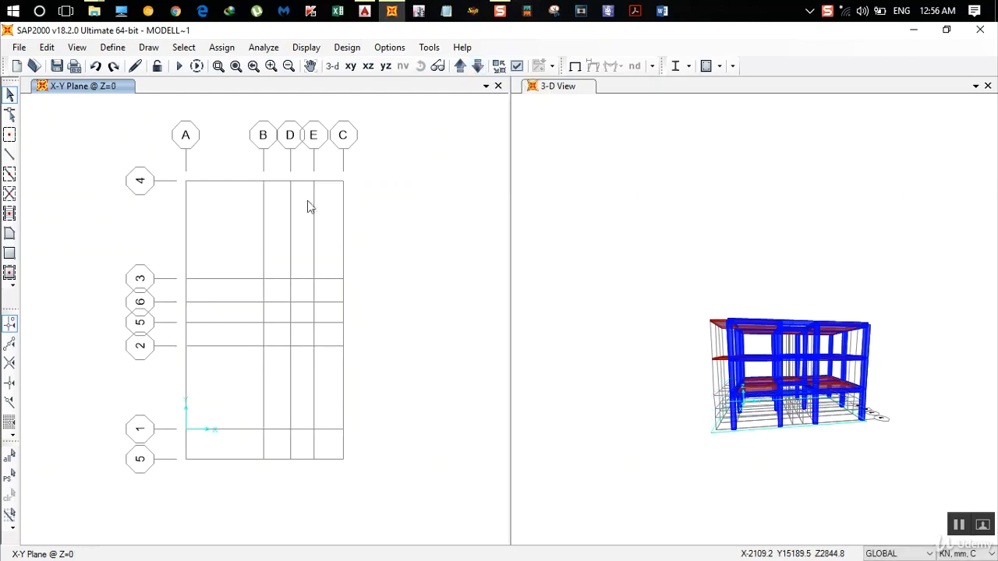
- Switch to AutoCAD and examine the layout of the stair flights and landings in the floor plan
left_click(364, 11)
scroll(375, 276, "up", 4)
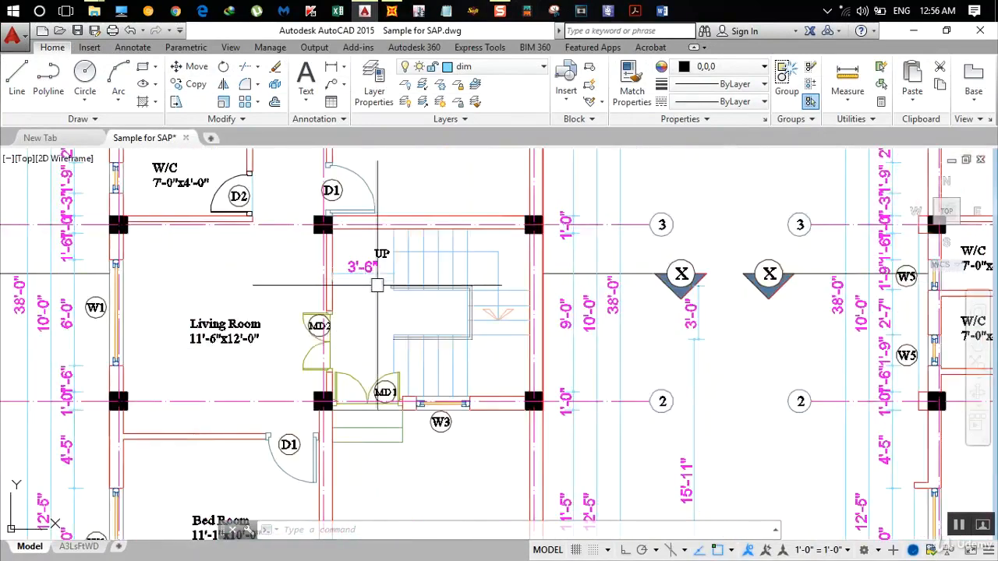
scroll(339, 278, "up", 4)
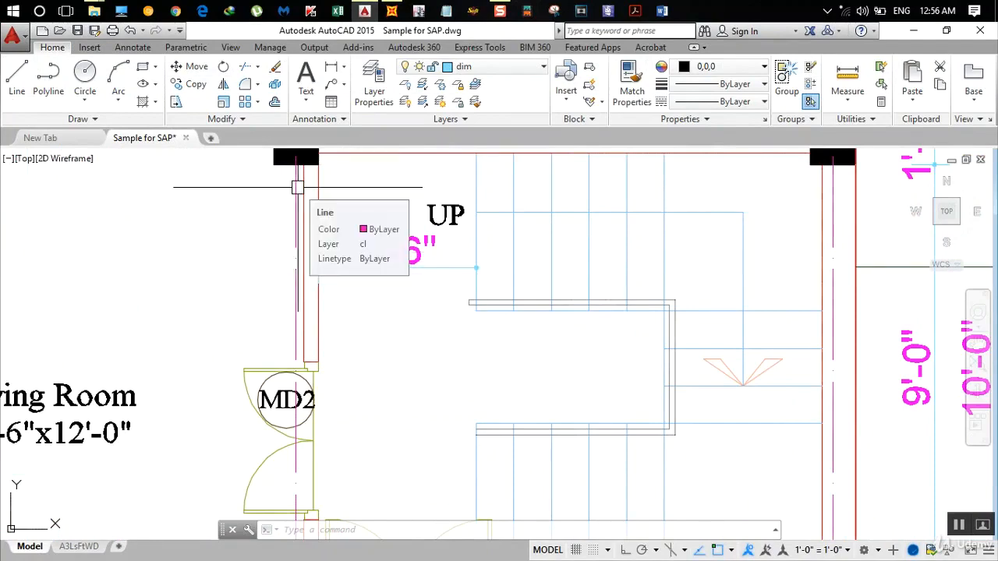
middle_click_drag(297, 187, 297, 279)
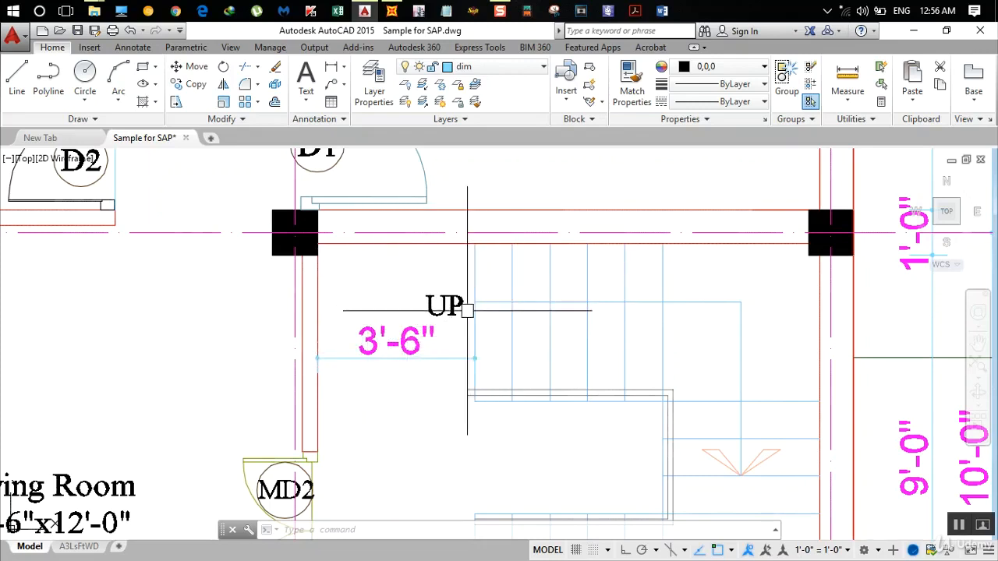
mouse_move(689, 339)
middle_mouse_down()
mouse_move(670, 314)
mouse_move(678, 207)
middle_mouse_up()
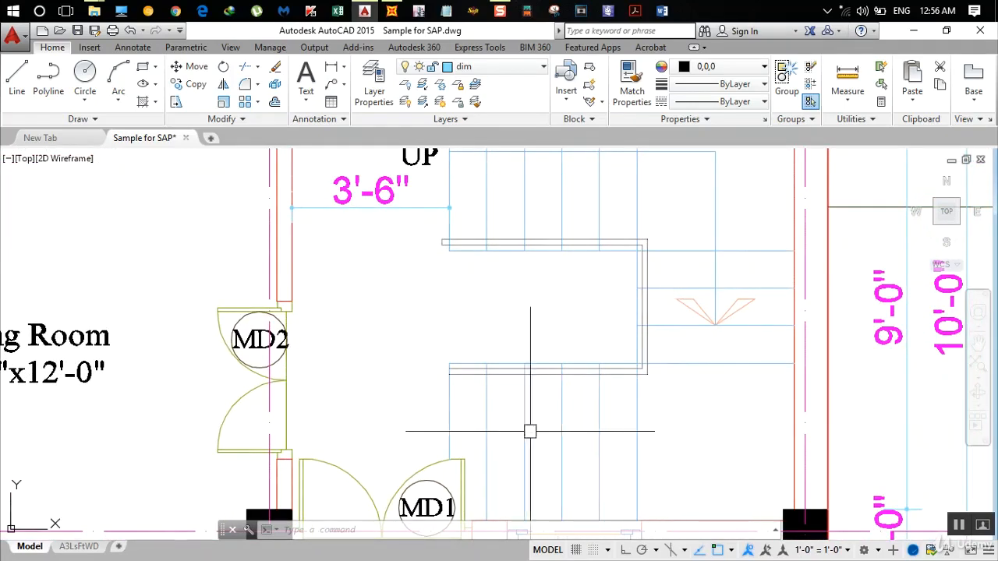
middle_click_drag(381, 246, 385, 321)
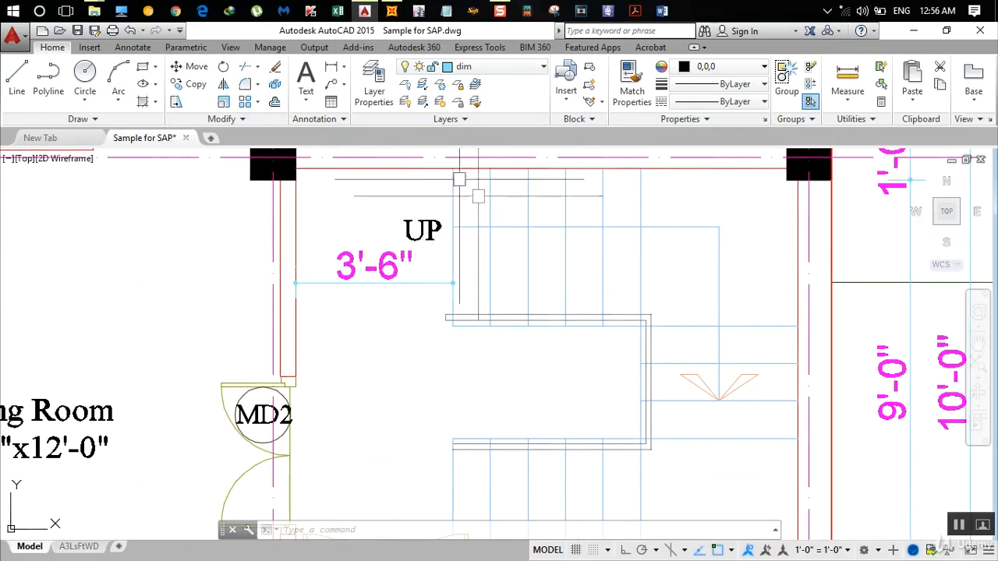
- Switch to SAP2000 and prepare the Draw Poly Area command with the slab 125 section, moving its properties window clear of the plan
left_click(392, 10)
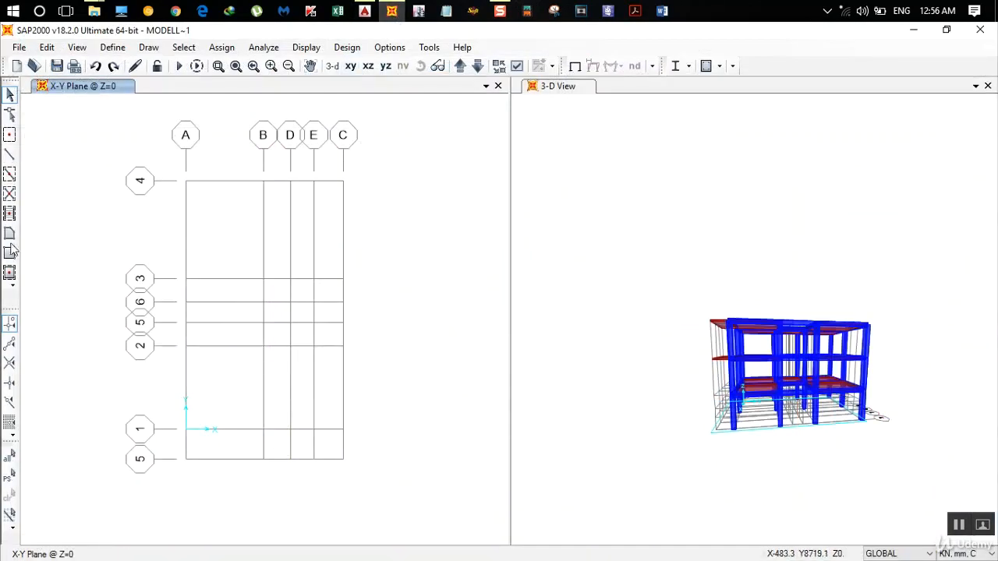
left_click(9, 233)
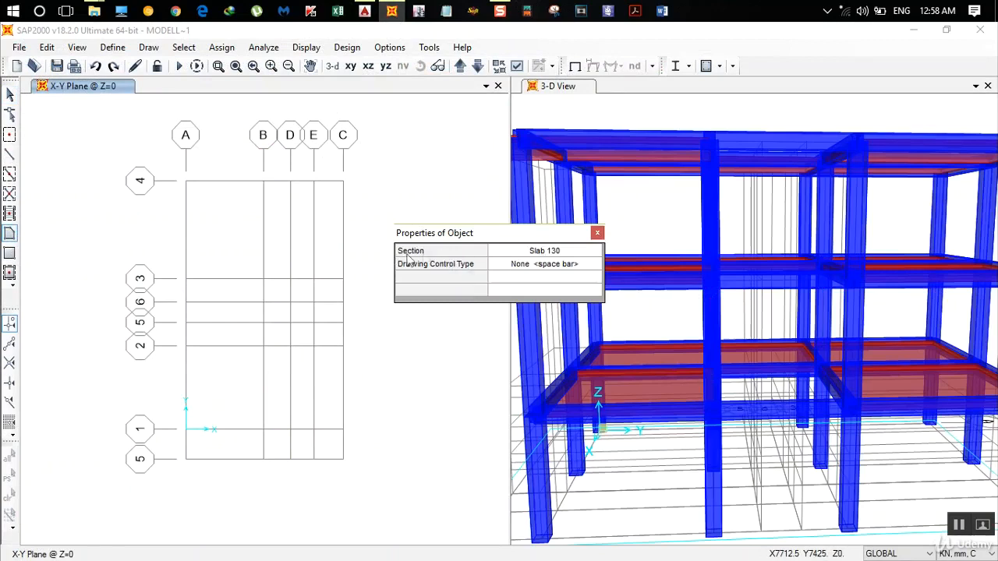
left_click(542, 251)
left_click(558, 251)
left_click(536, 271)
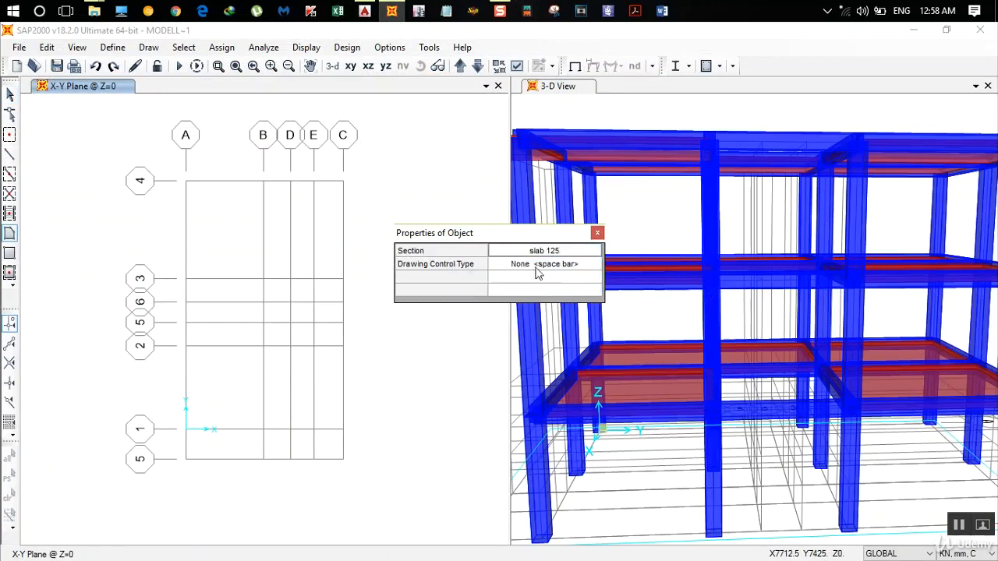
left_click_drag(501, 236, 664, 235)
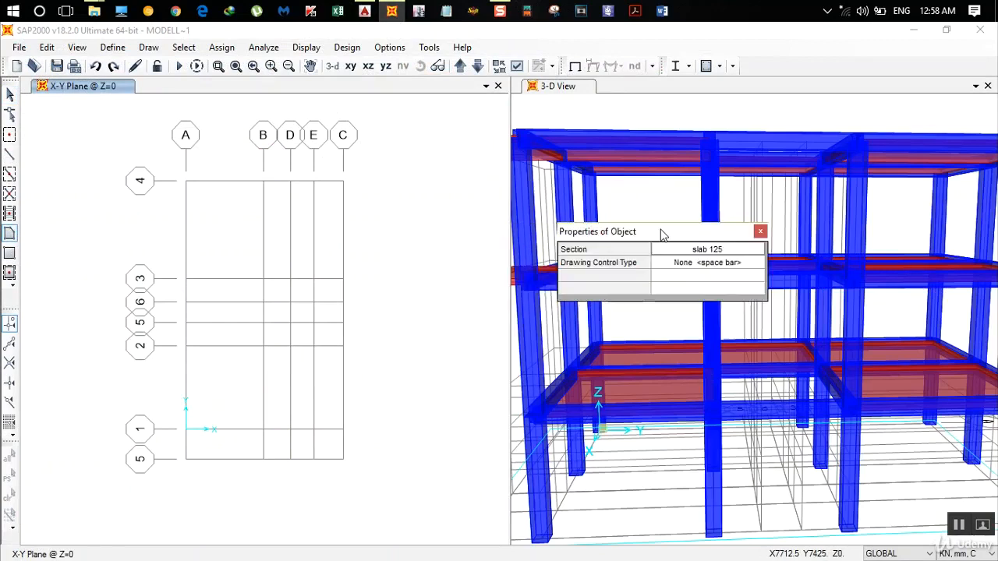
- Draw the sloped flight from grid D at Z=0 to grid E at Z=1066.8 between lines 3 and 6, plus the landing between E and C
left_click(290, 279)
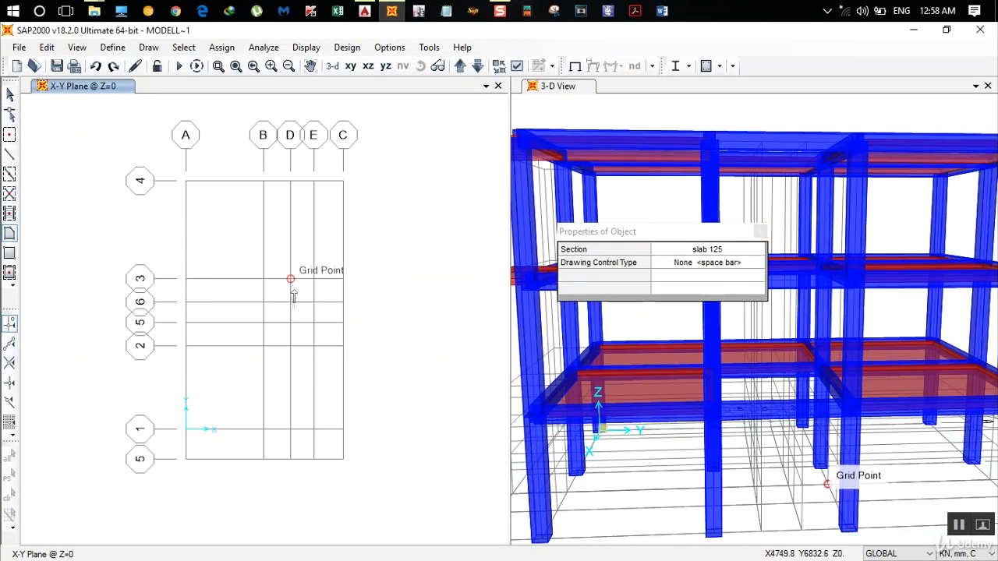
left_click(460, 67)
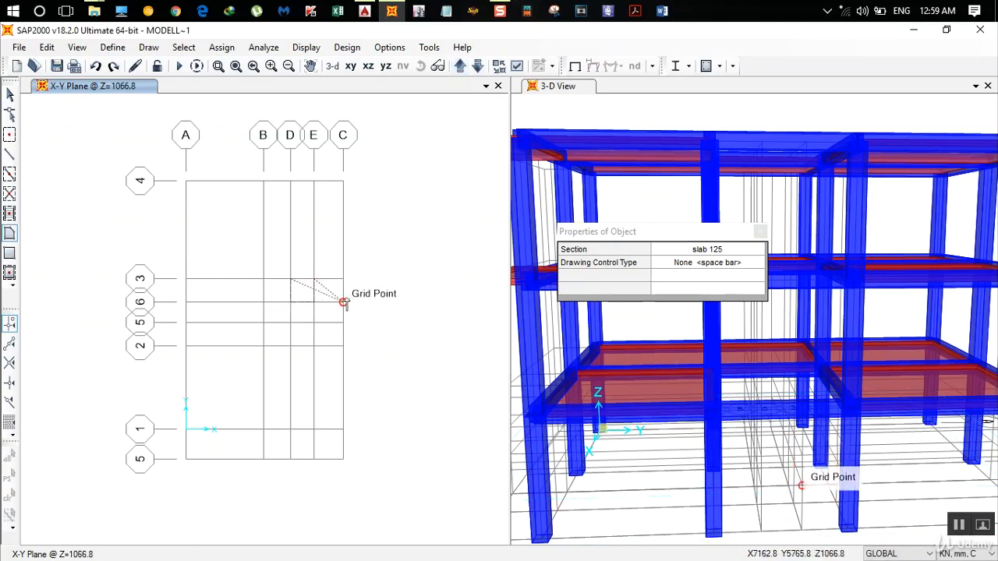
key("Escape")
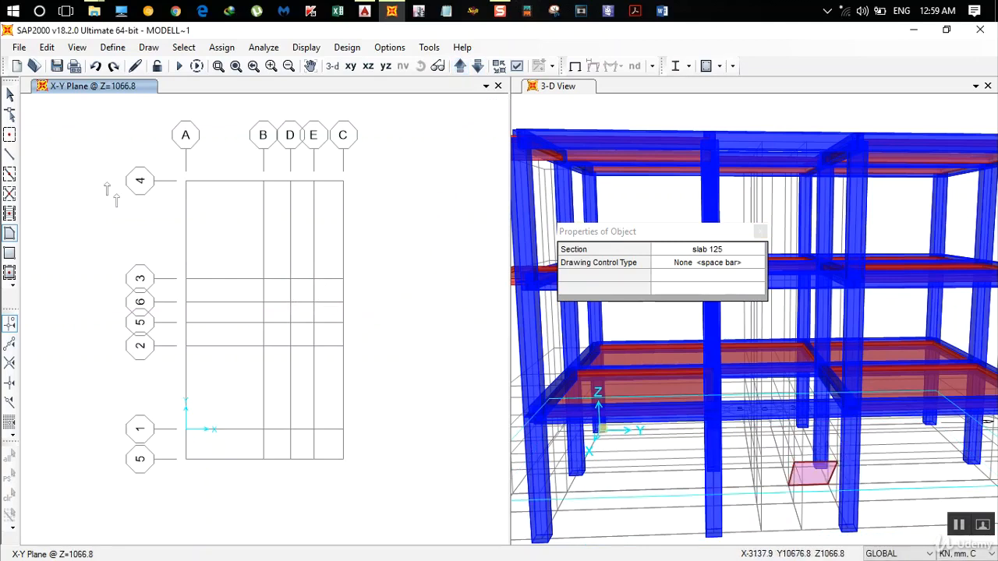
left_click(9, 253)
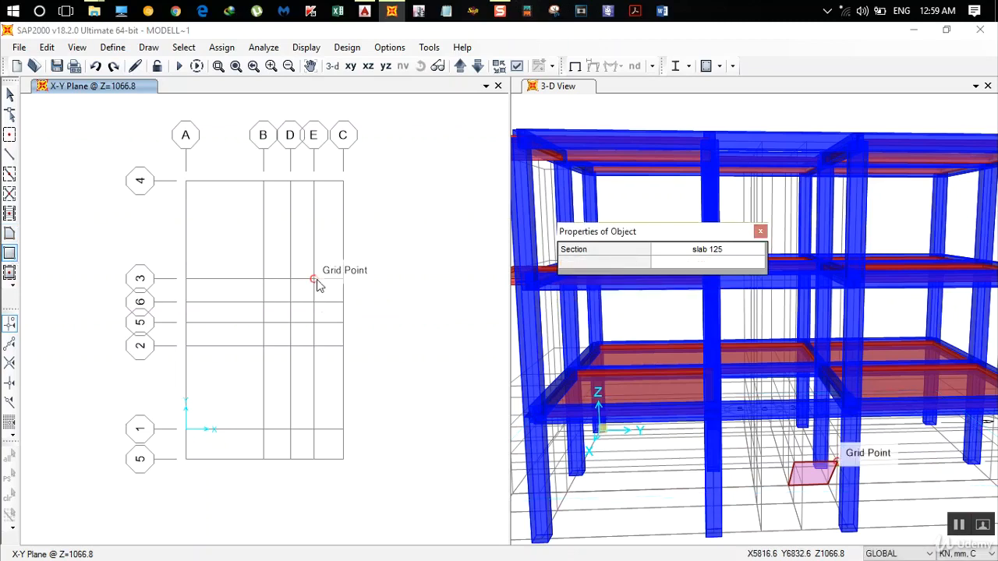
left_click_drag(315, 280, 345, 303)
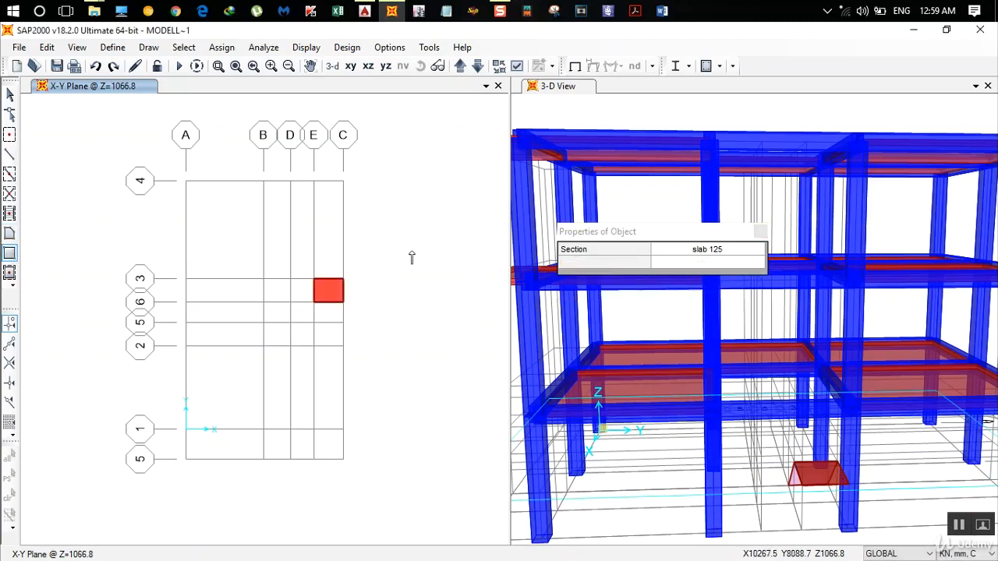
- Draw the second flight between grids E and C from line 6 at Z=1066.8 to line 5 at Z=1778, plus the landing to line 2
left_click(9, 233)
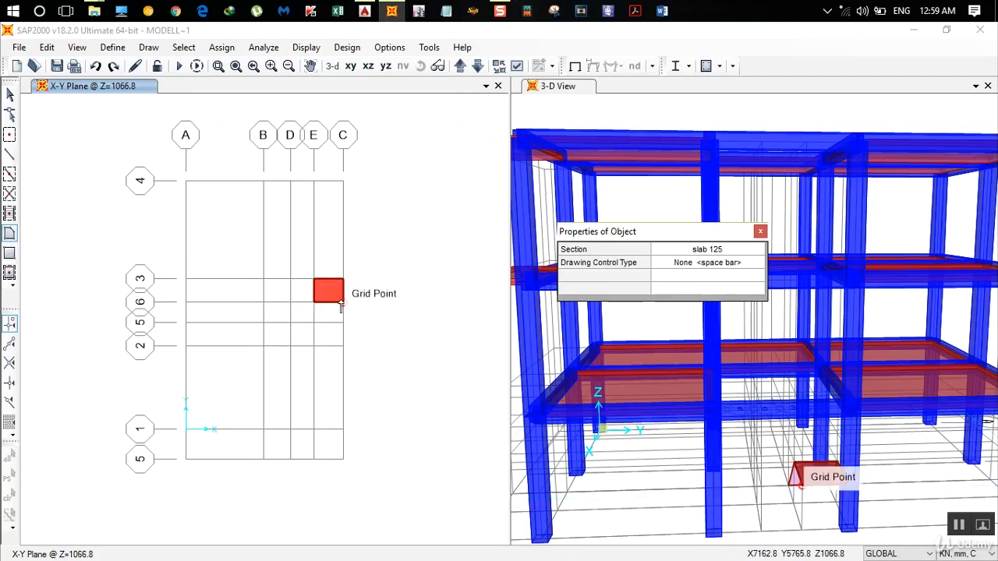
left_click(459, 66)
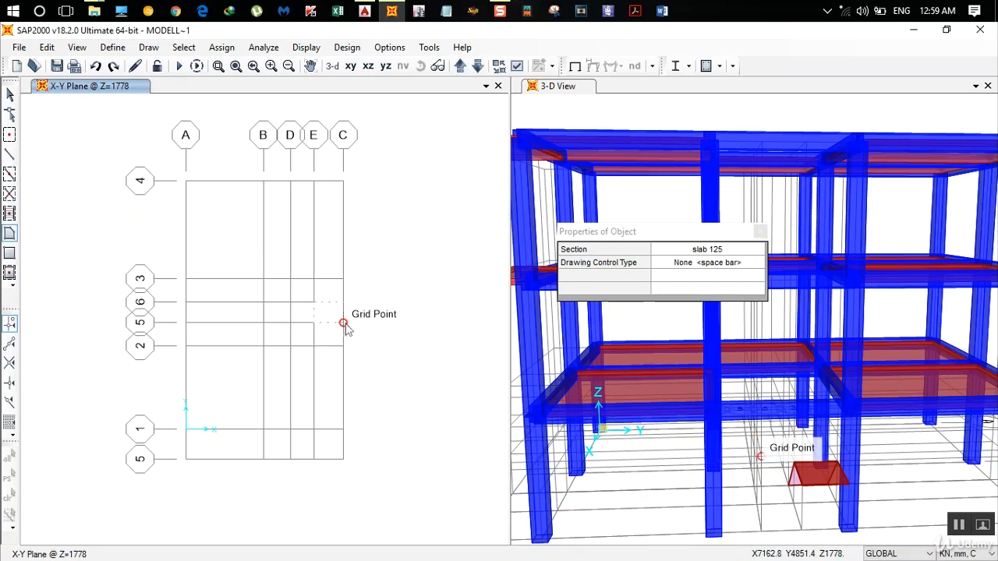
double_click(344, 323)
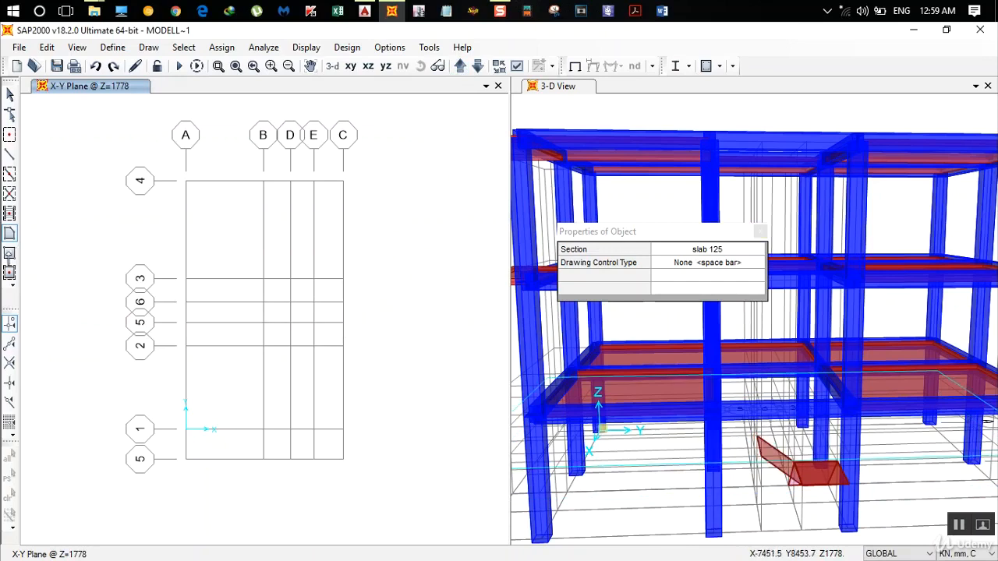
left_click(9, 253)
left_click(313, 322)
left_click(343, 346)
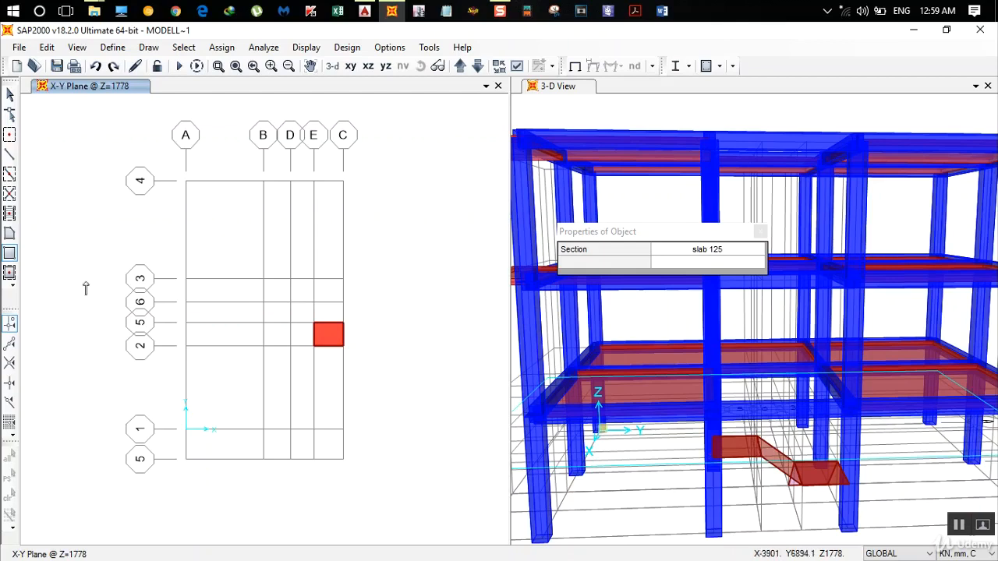
left_click(9, 234)
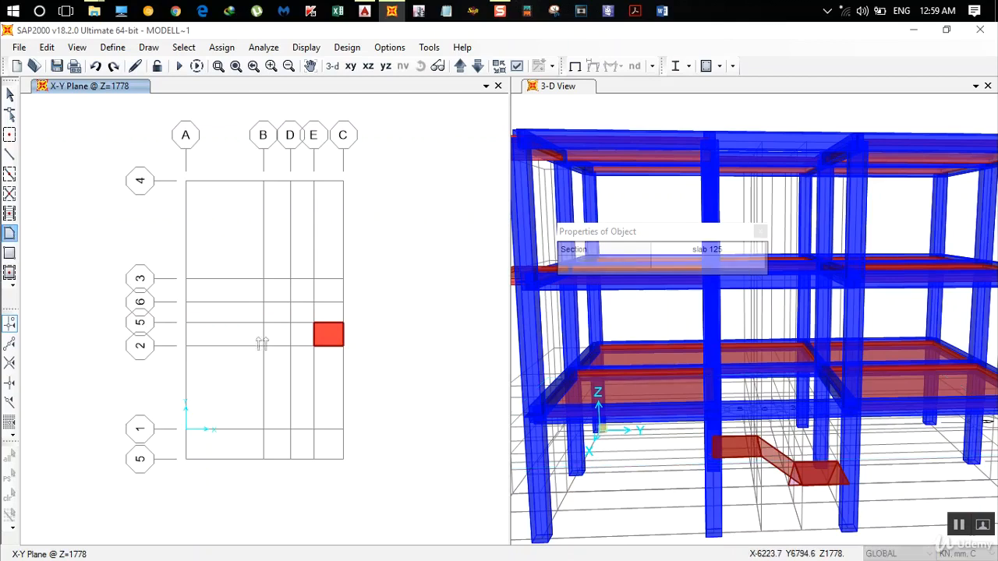
left_click(314, 324)
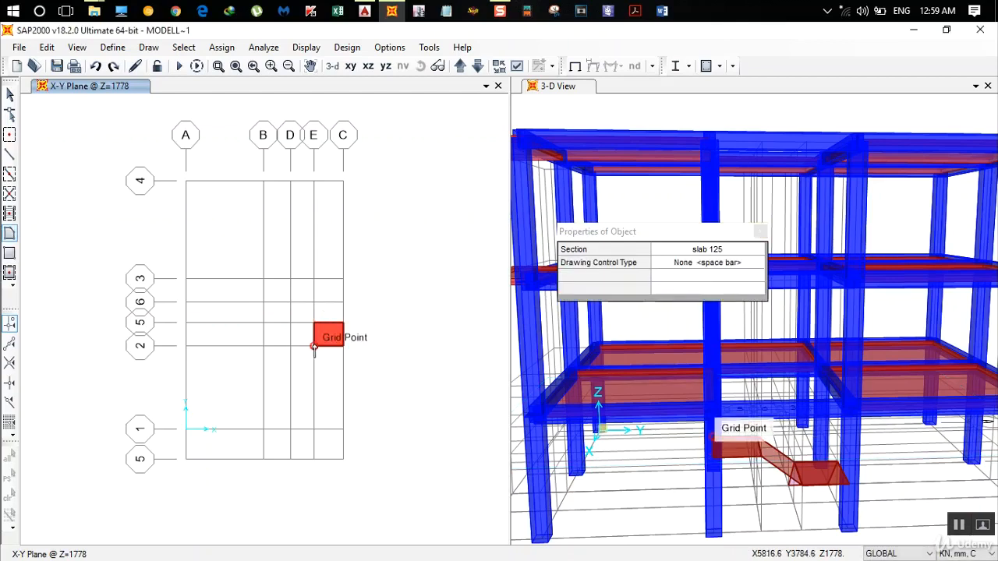
key("Escape")
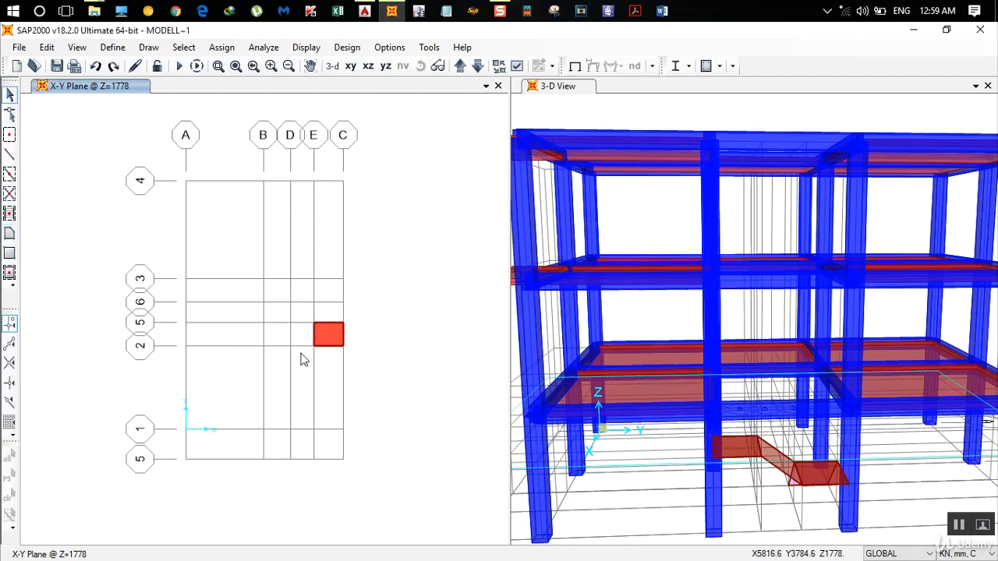
- Draw the third sloped flight as a poly area from grid E at Z=1778 to grid D at Z=2844.8 between lines 5 and 2
left_click(10, 233)
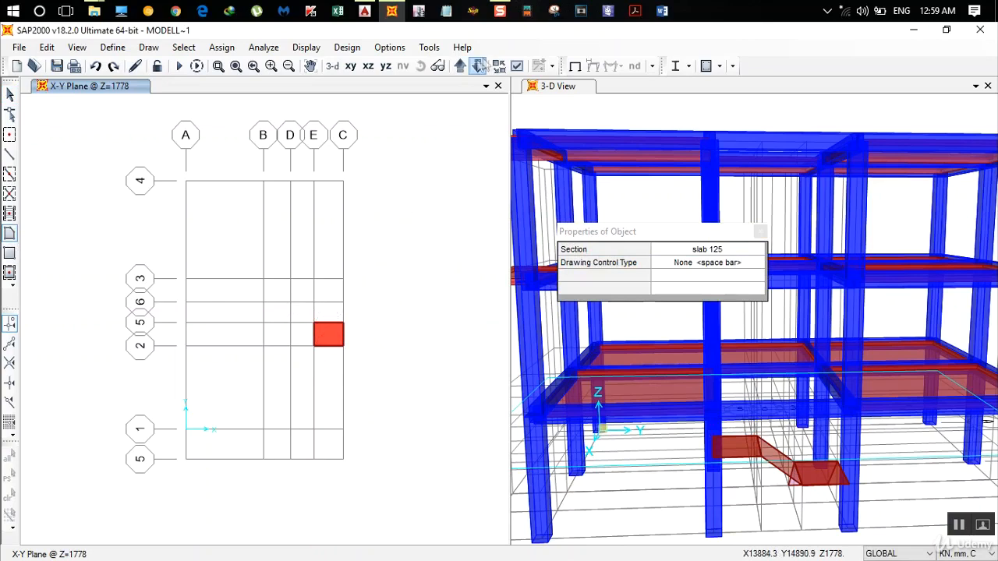
left_click(460, 66)
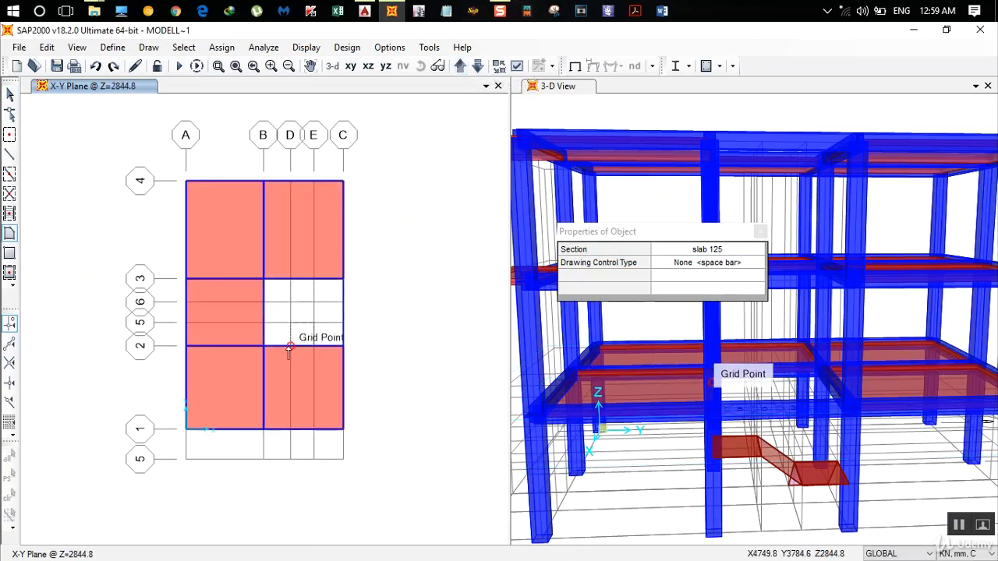
key("Return")
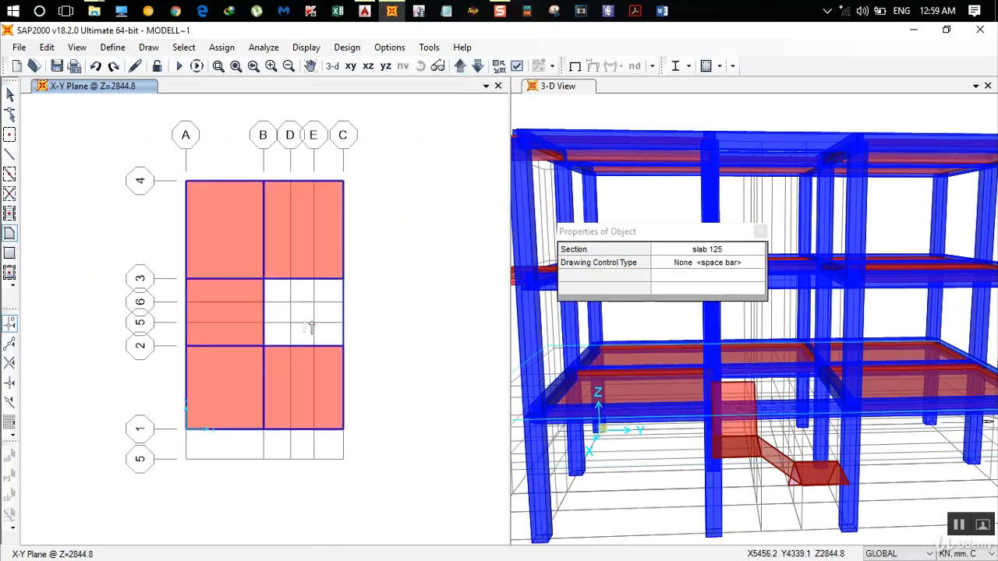
- Draw a rectangular slab 125 landing at Z=2844.8 between grids B and D, from line 3 to line 2
left_click(9, 252)
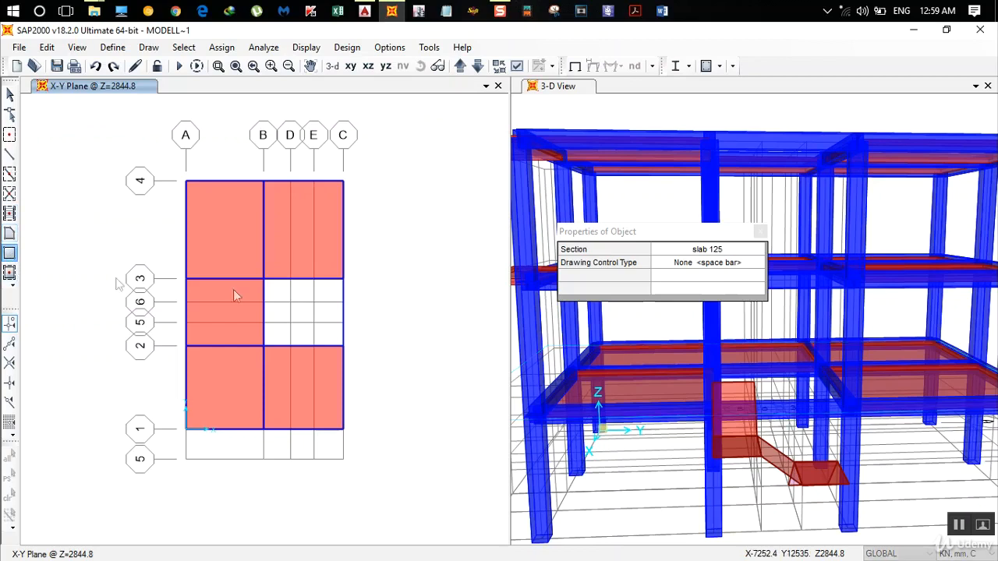
left_click_drag(264, 280, 290, 345)
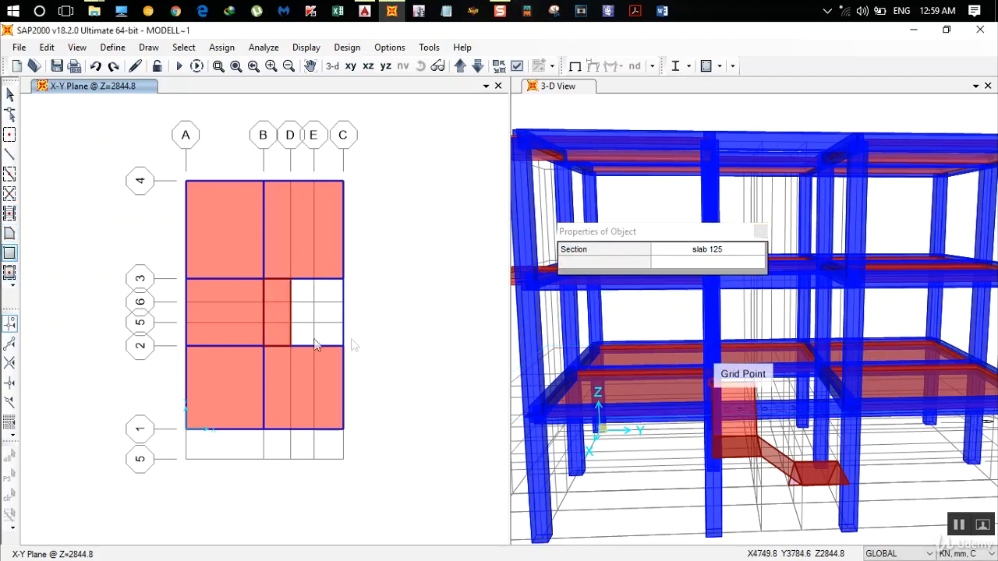
key("Escape")
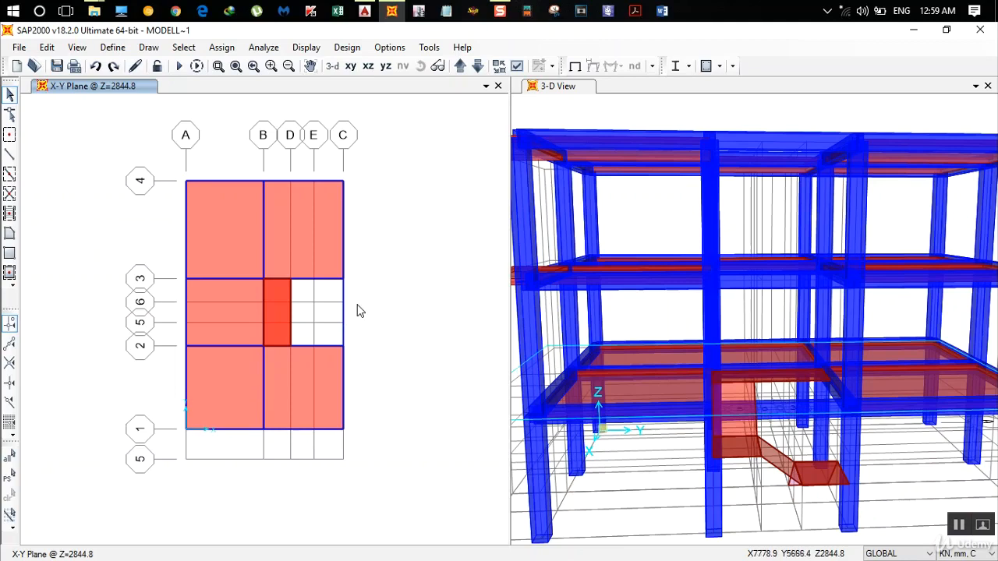
- Set the model's display units to Kip, ft, F
left_click(945, 554)
left_click(952, 427)
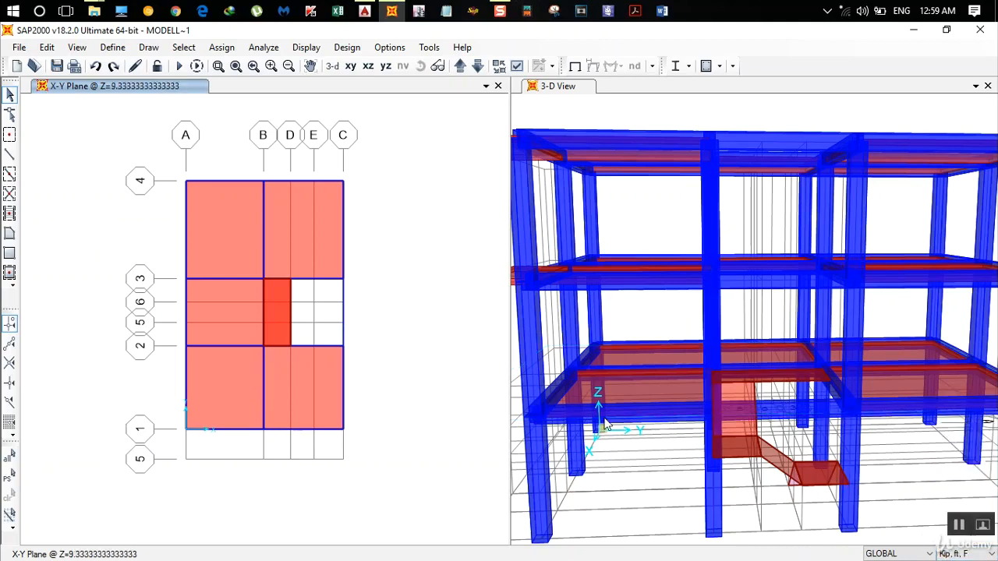
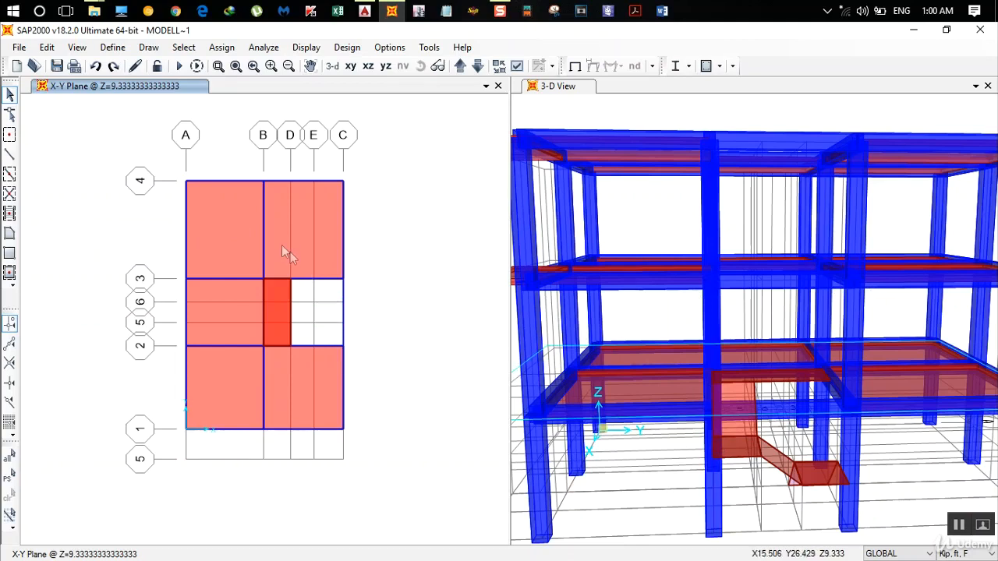
- Select all staircase areas in the model by their area section, slab 125
left_click(185, 48)
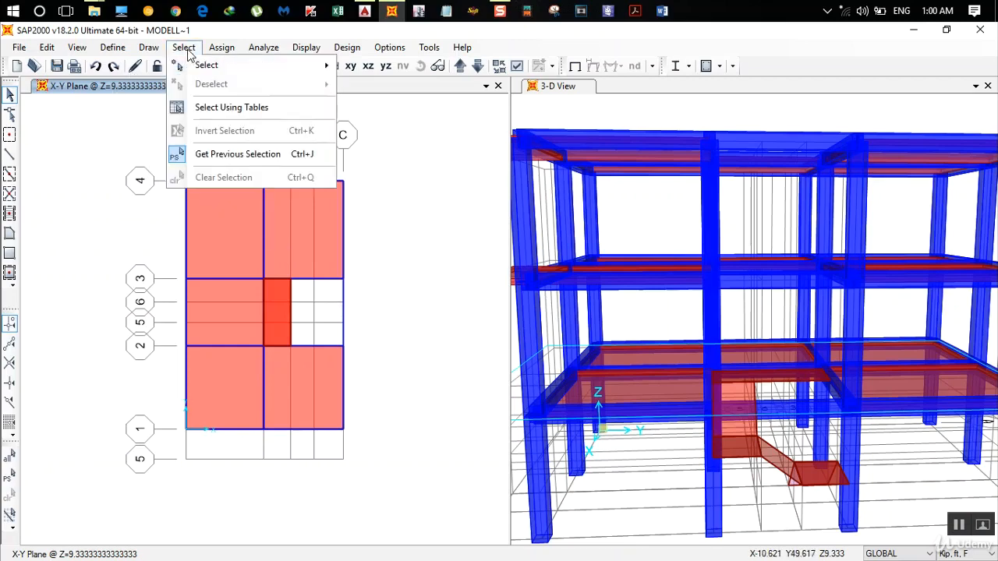
mouse_move(226, 66)
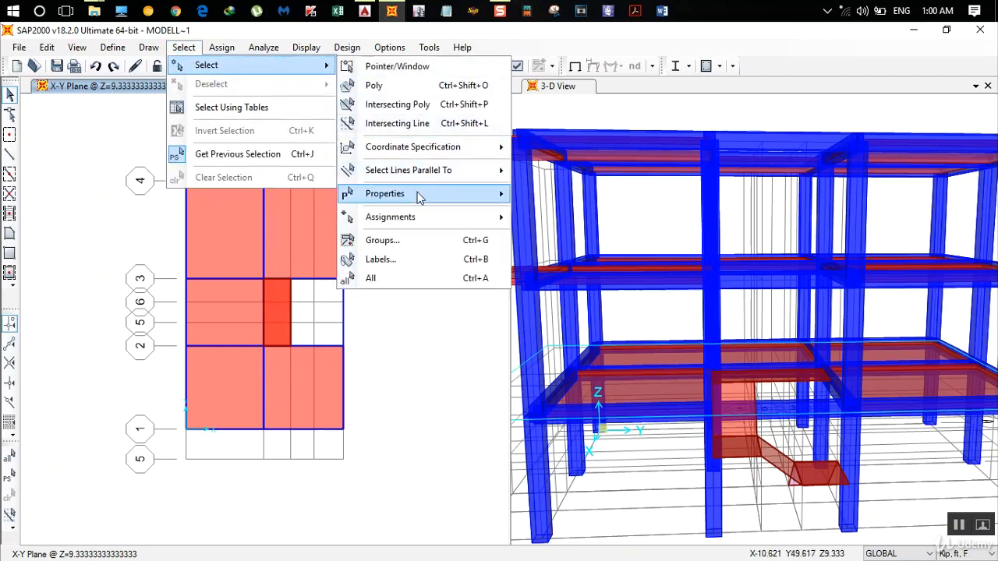
mouse_move(437, 195)
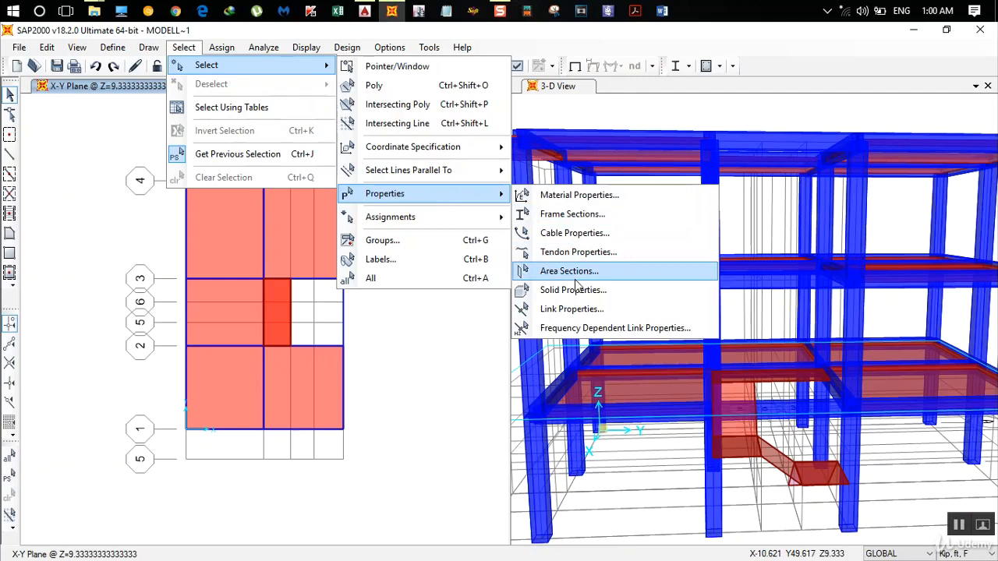
left_click(569, 271)
left_click(405, 200)
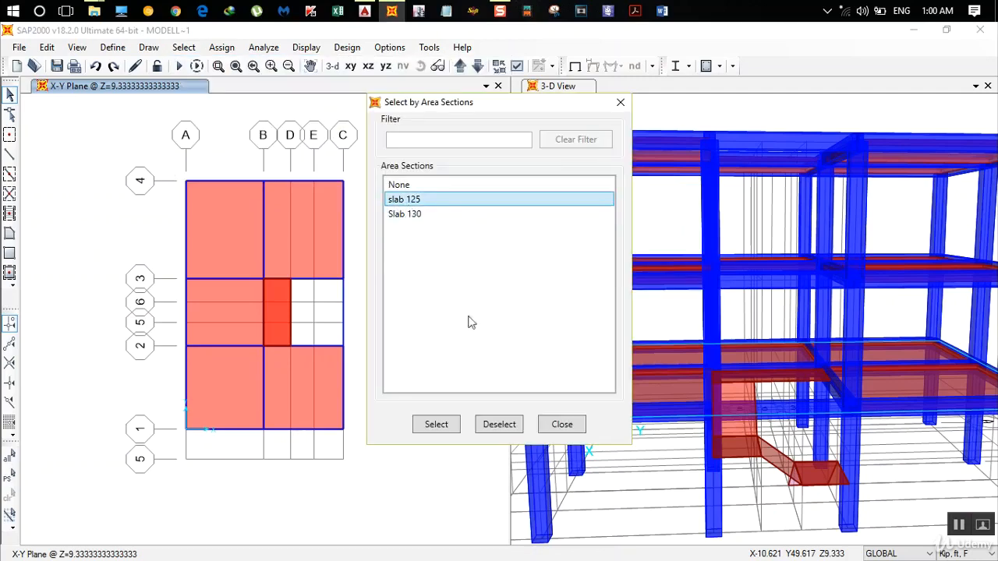
left_click(438, 423)
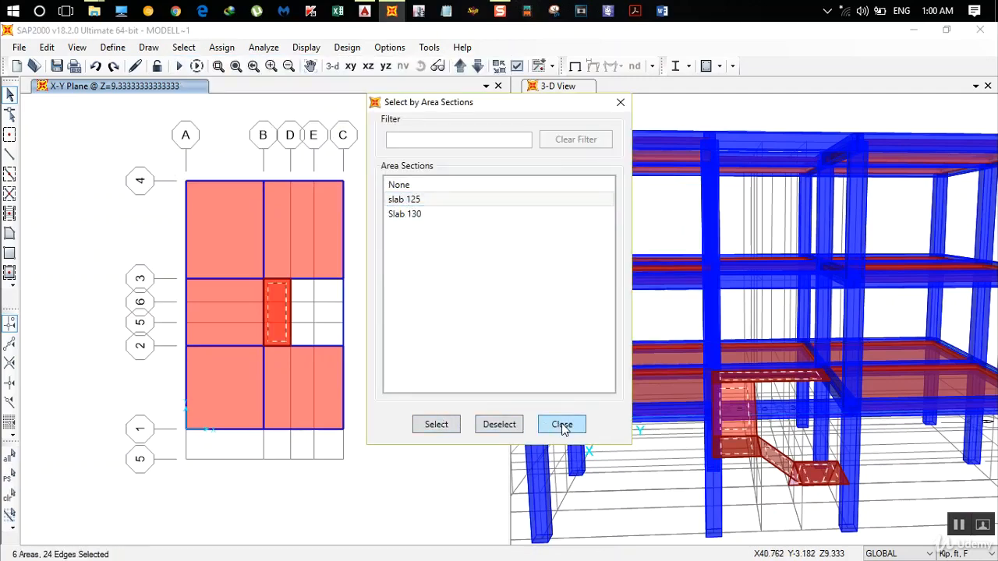
left_click(561, 425)
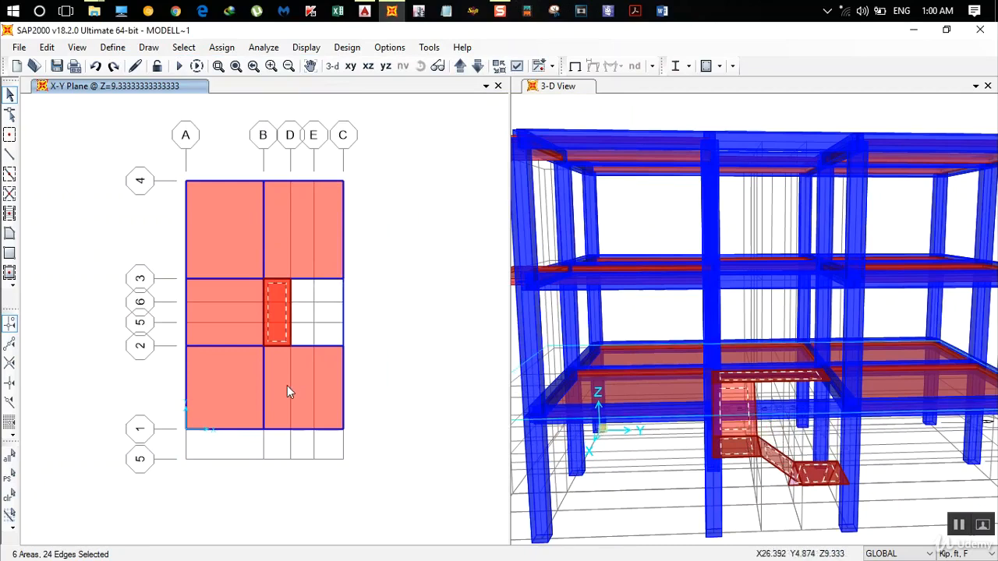
- Replicate the selected staircase areas linearly with dz 9.3333333333 ft and 2 copies to form the upper-storey stairs
key("ctrl+r")
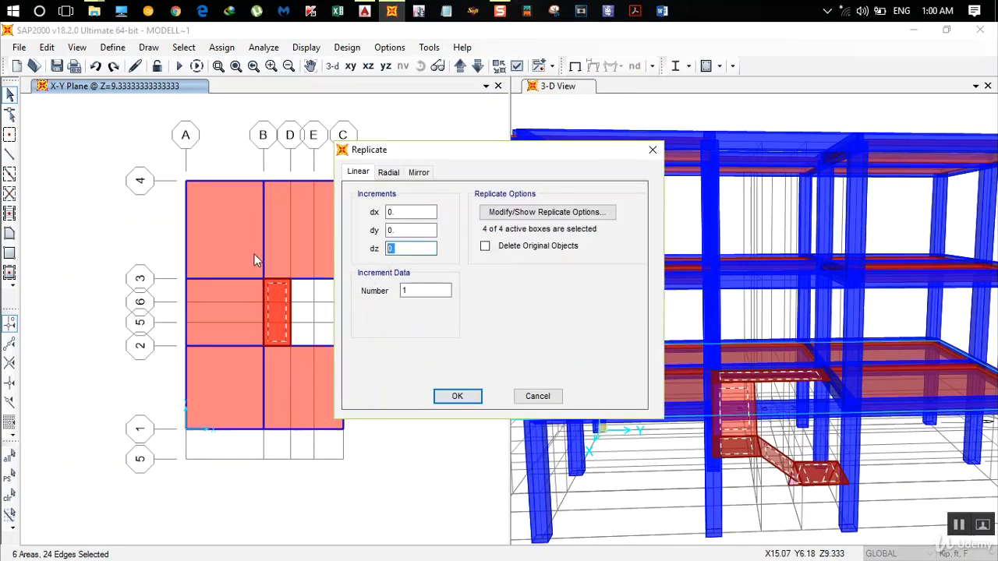
type("9.333333333")
double_click(416, 294)
type("2")
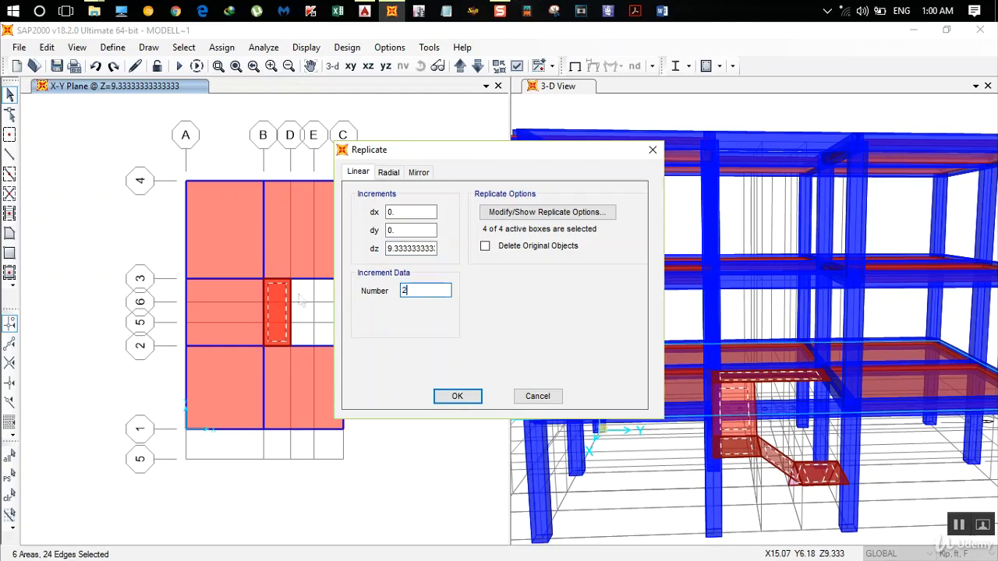
left_click(458, 396)
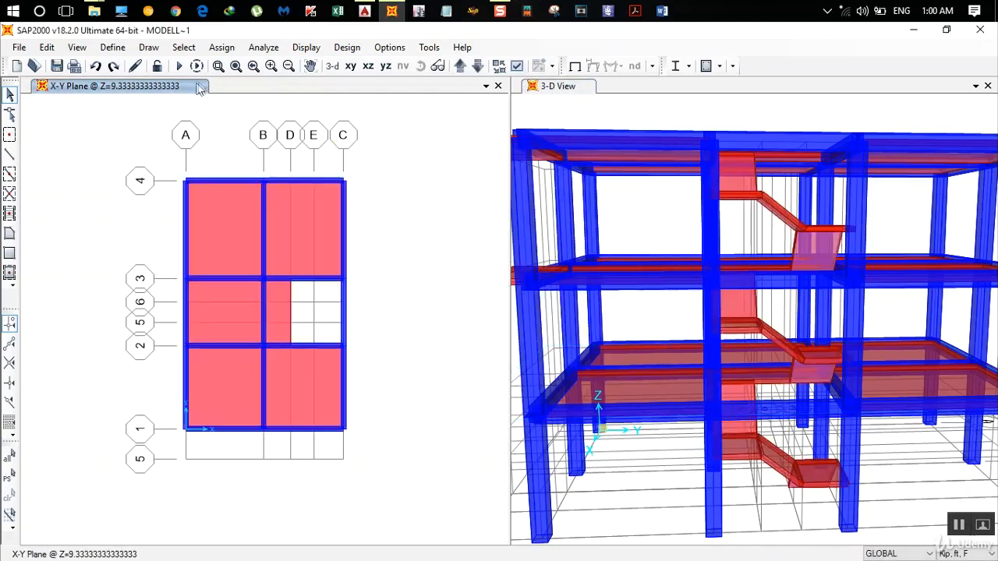
- Examine the replicated staircases and the overall frame from several angles in the 3-D view
left_click(603, 207)
scroll(610, 218, "down", 3)
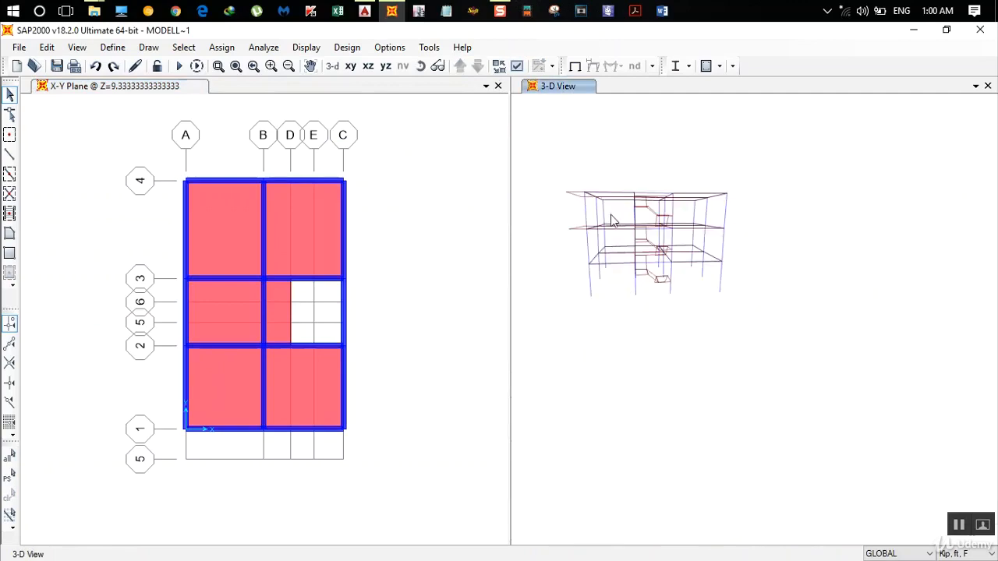
scroll(613, 194, "up", 3)
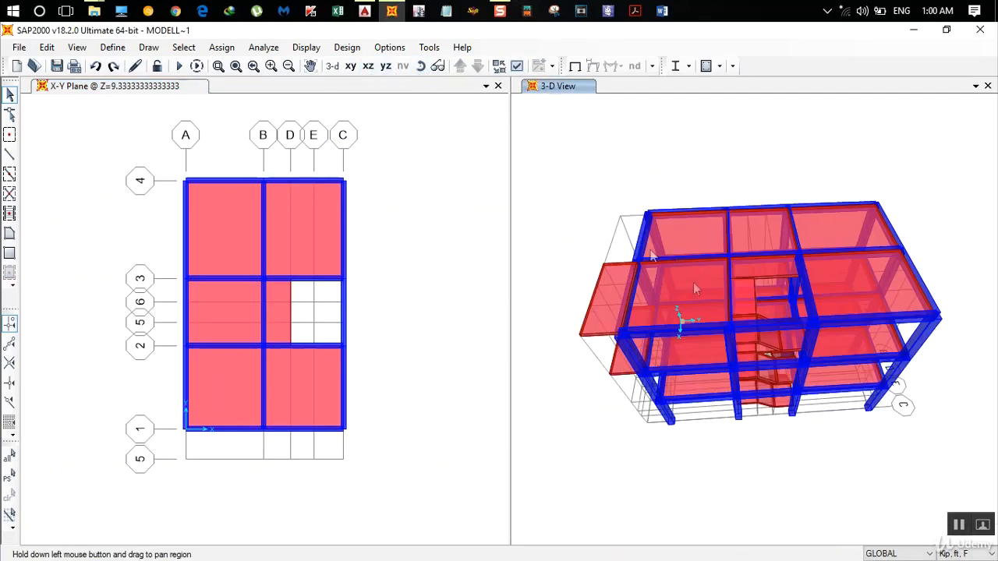
left_click(419, 67)
left_click_drag(641, 296, 590, 192)
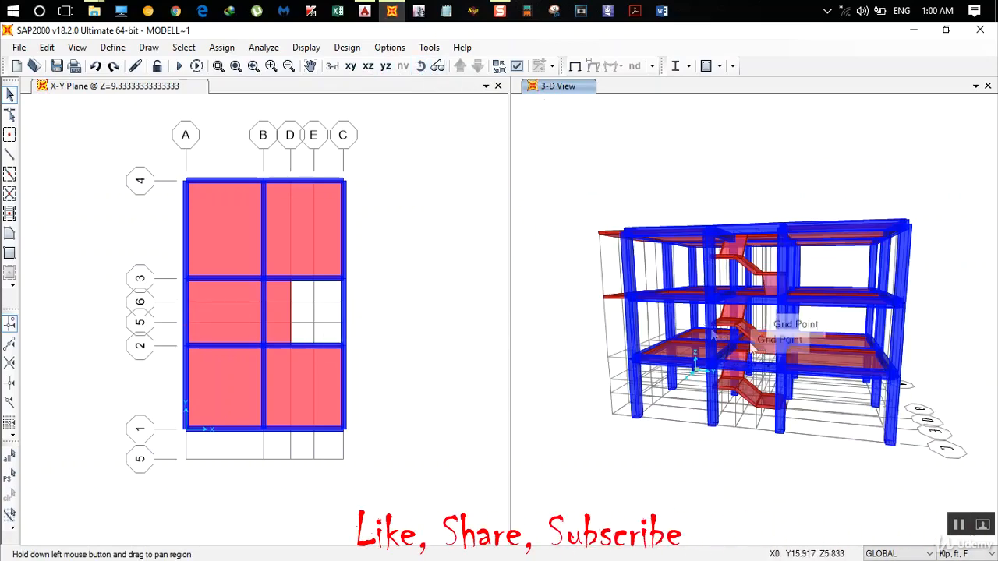
left_click(422, 69)
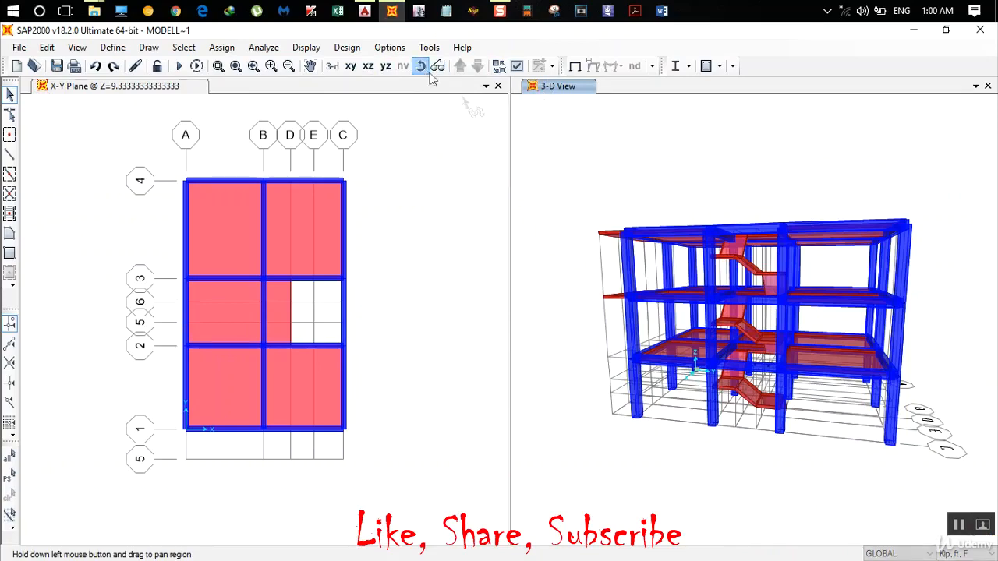
left_click_drag(585, 273, 634, 324)
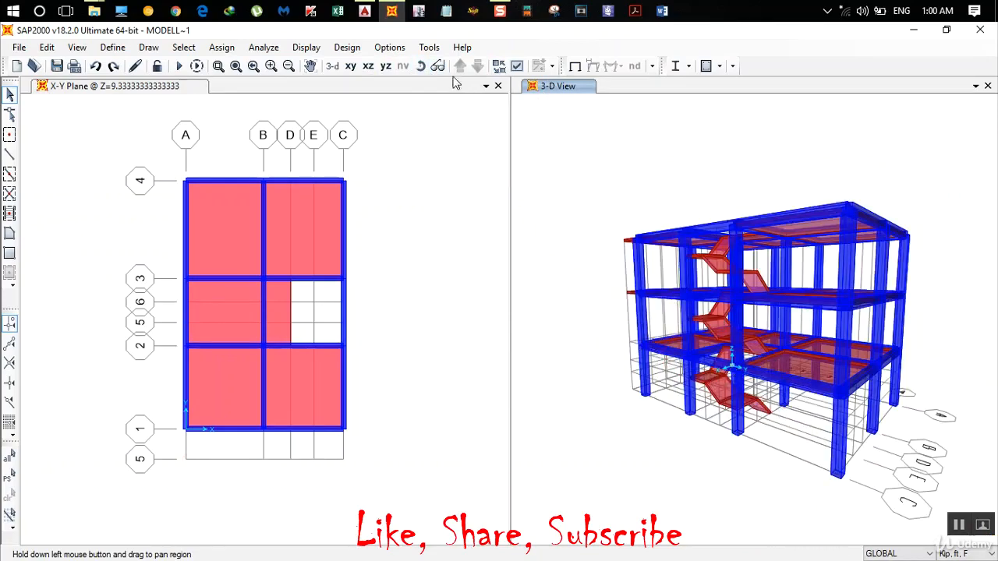
left_click(421, 67)
left_click_drag(596, 183, 676, 126)
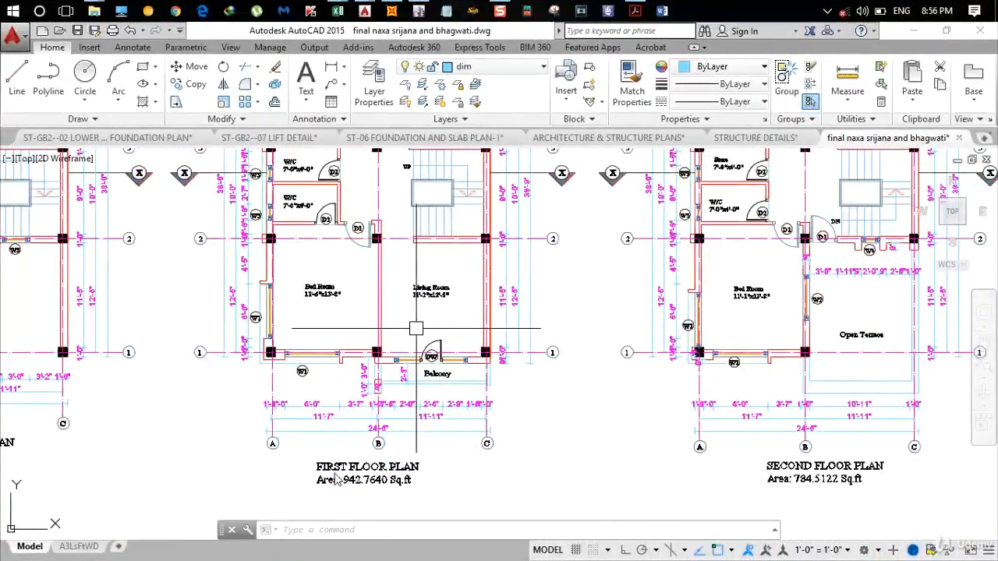
- Check the balcony on the AutoCAD first floor plan, then switch to SAP2000 and set the units to Kip, ft, F
scroll(428, 388, "up", 4)
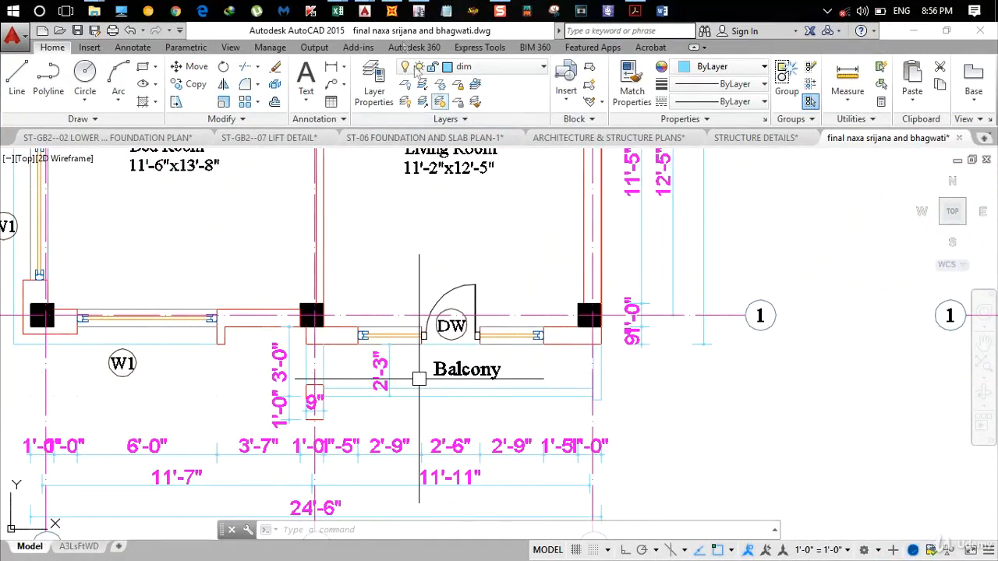
left_click(392, 11)
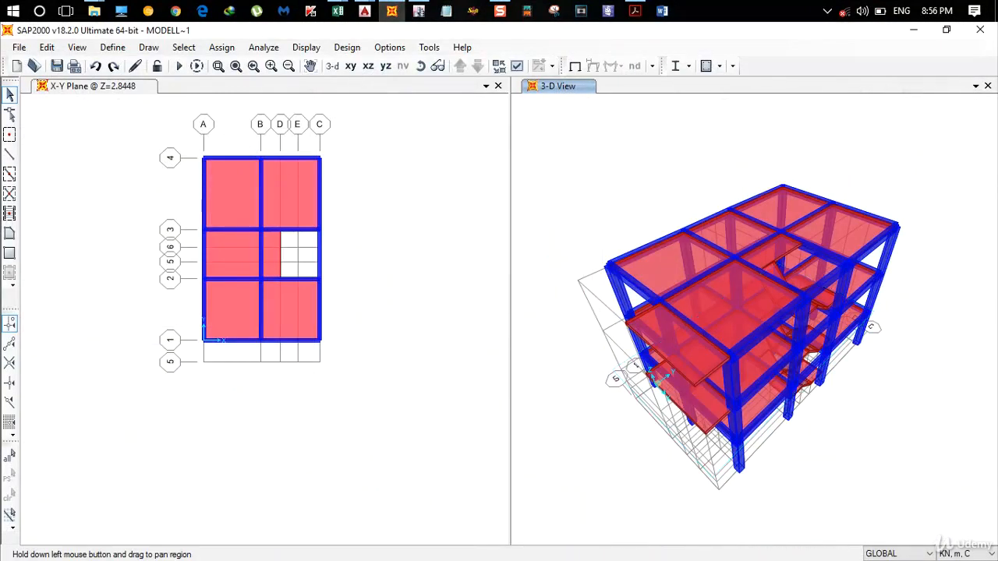
left_click(959, 553)
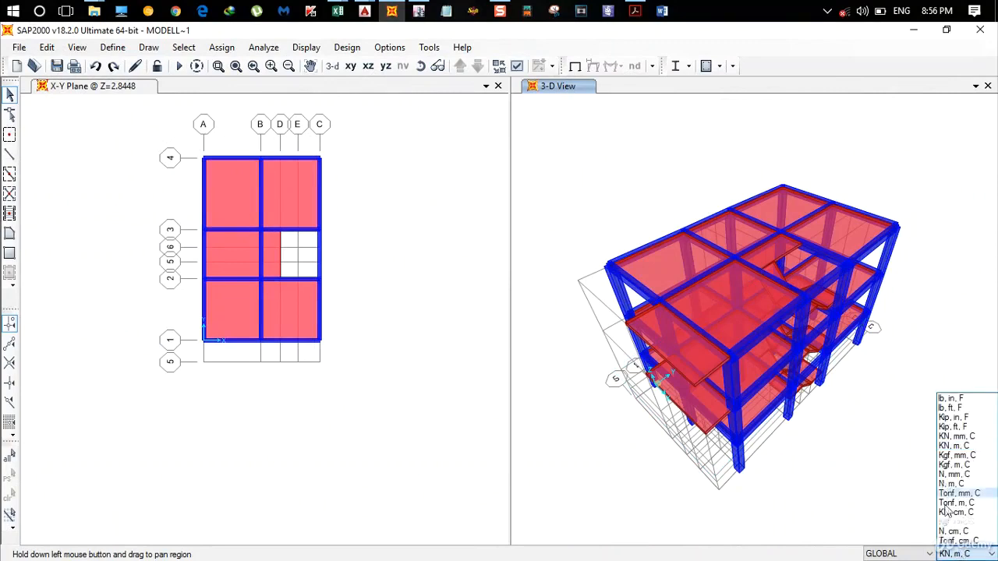
left_click(957, 424)
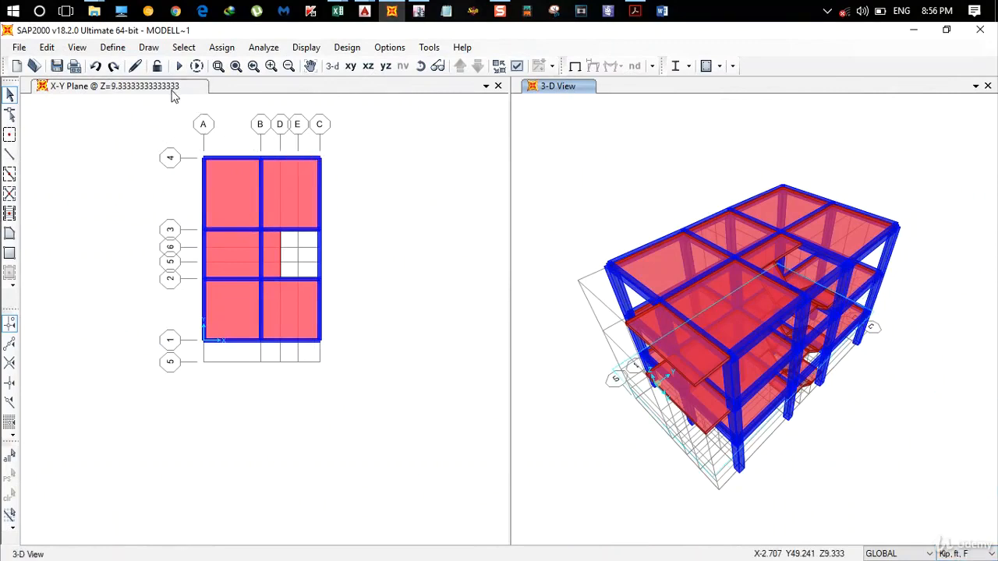
- Draw a rectangular Slab 130 balcony in the Z=9.333 plan between grids B and C, from line 1 to the outer line 5
left_click(173, 88)
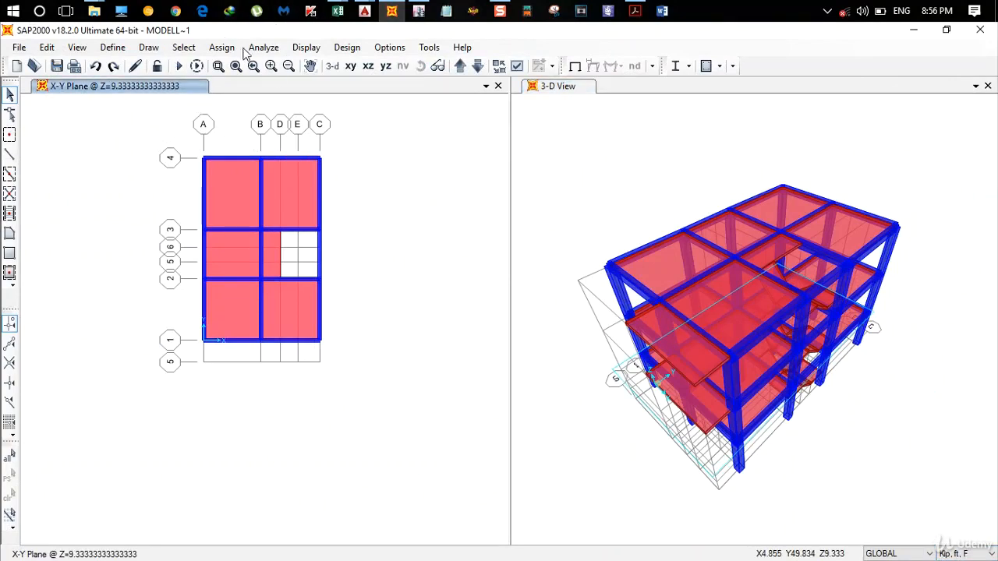
left_click(10, 251)
left_click(568, 250)
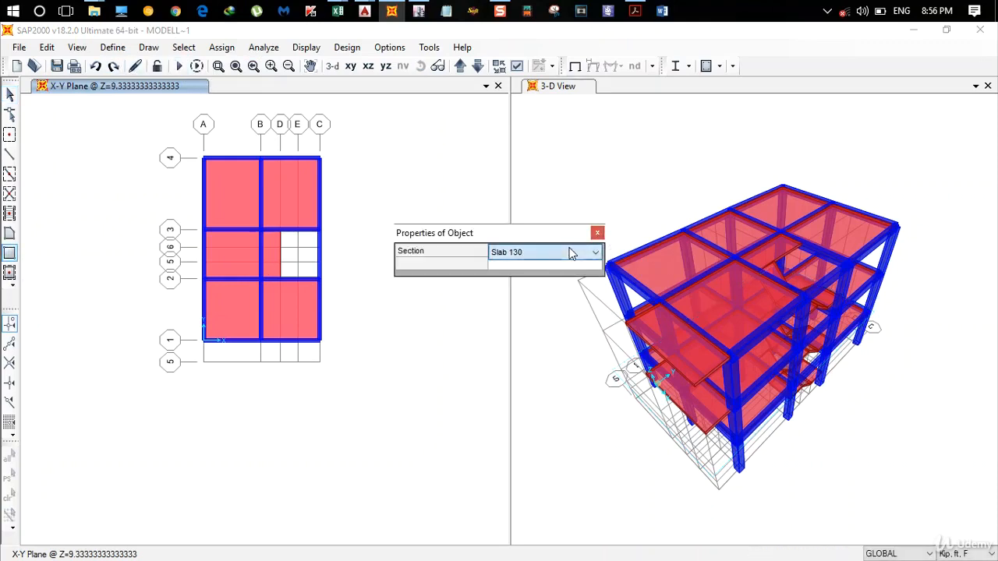
left_click(570, 249)
left_click(570, 249)
left_click_drag(504, 235, 683, 235)
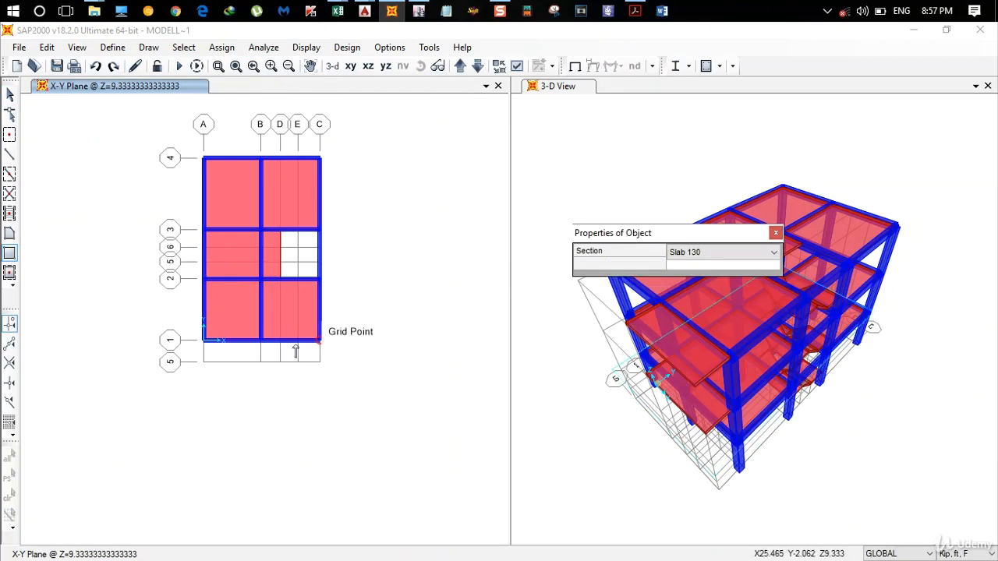
left_click(260, 341)
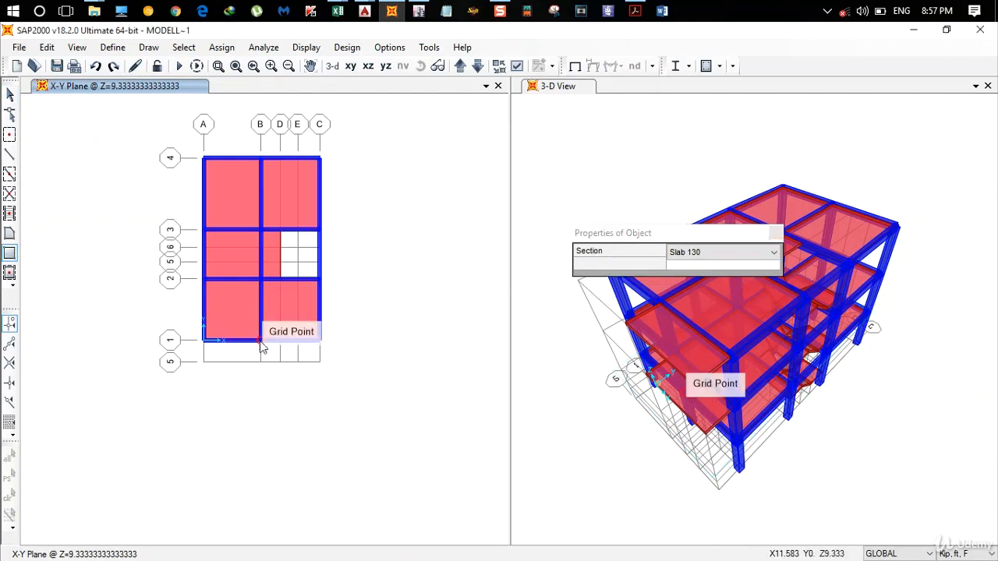
left_click(318, 362)
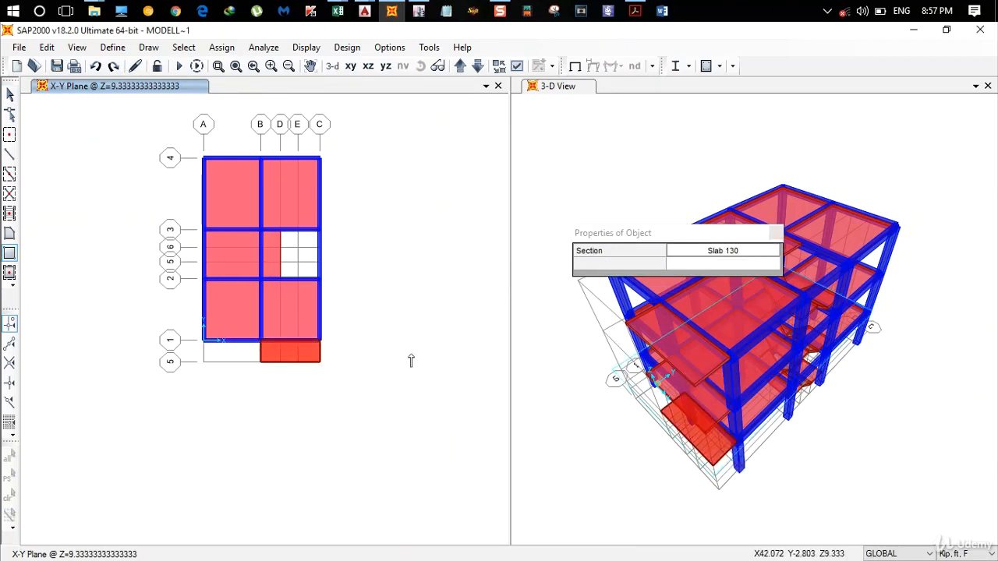
key("Escape")
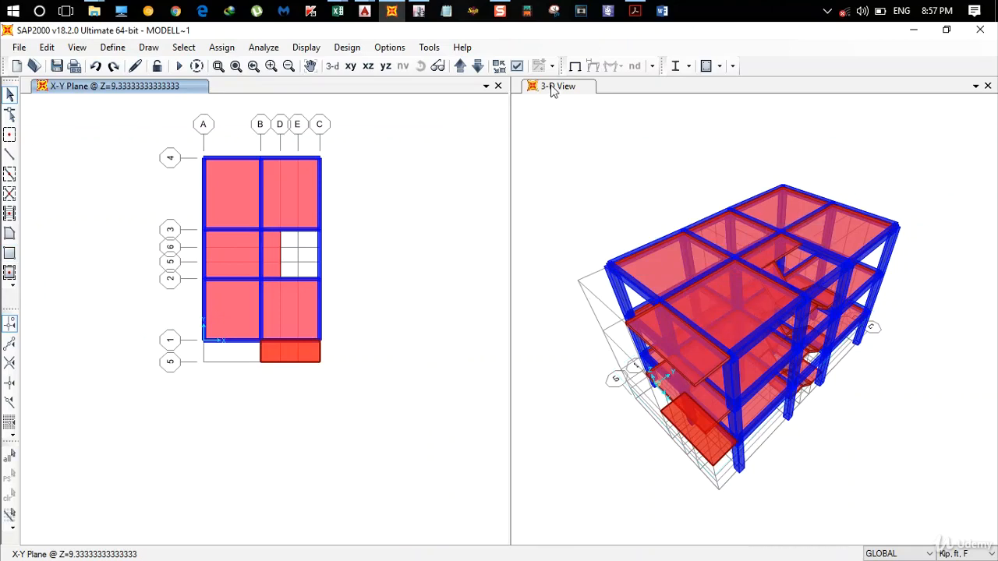
- Inspect the new balcony slab in 3-D and bring up the full X-Y plan of the storey at Z=18.667
left_click(551, 88)
left_click(420, 65)
left_click_drag(547, 264, 635, 213)
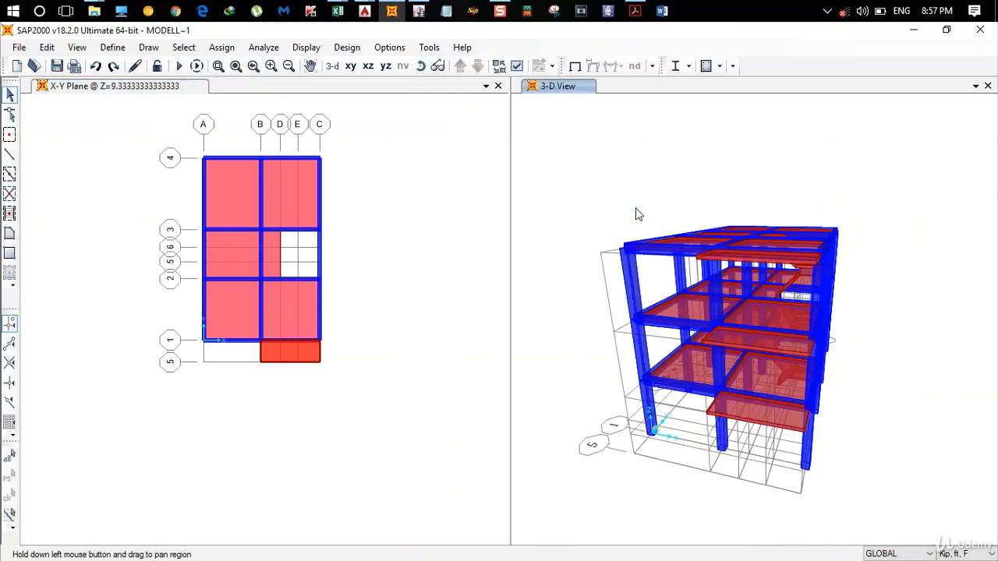
left_click(174, 89)
left_click(460, 67)
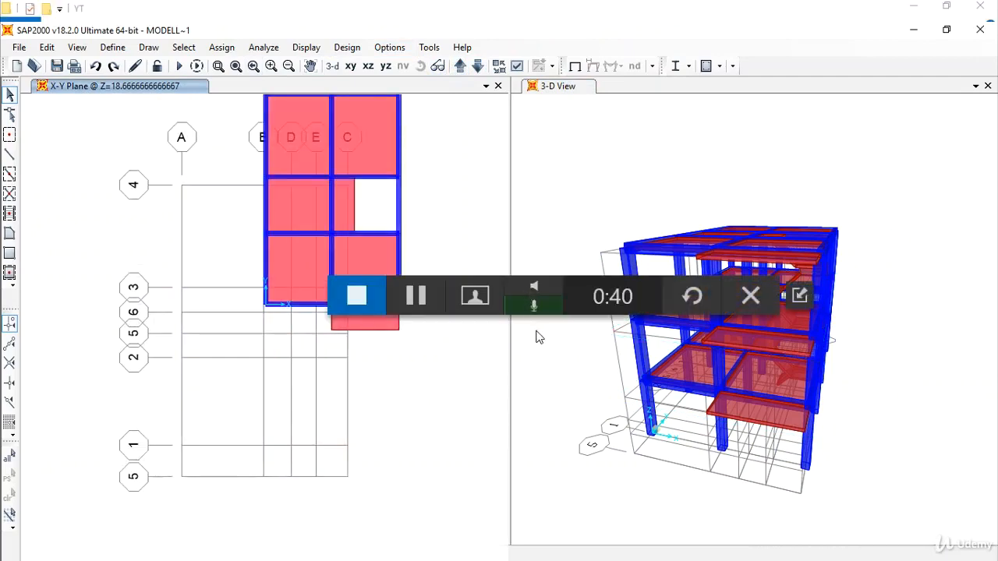
left_click(537, 336)
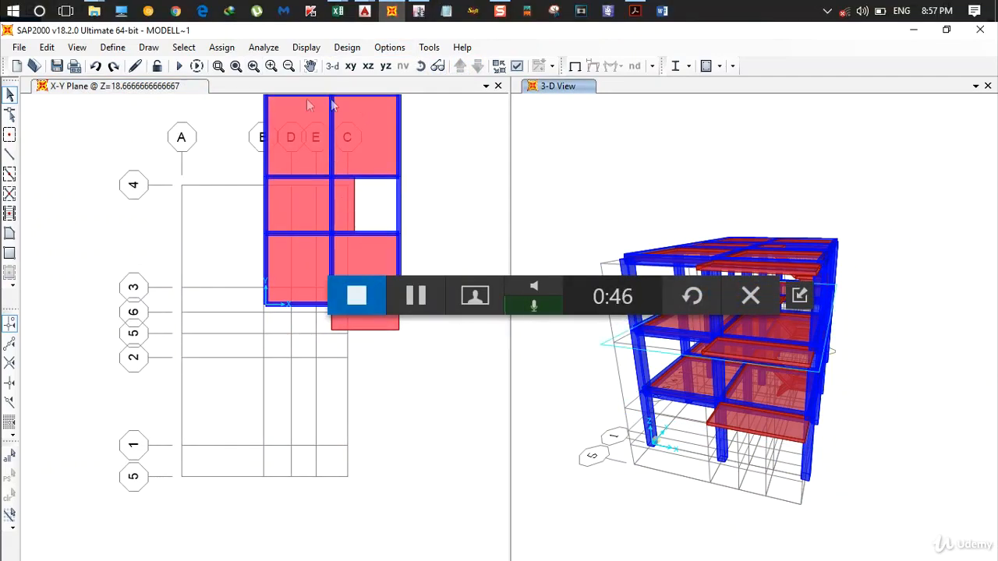
left_click(155, 87)
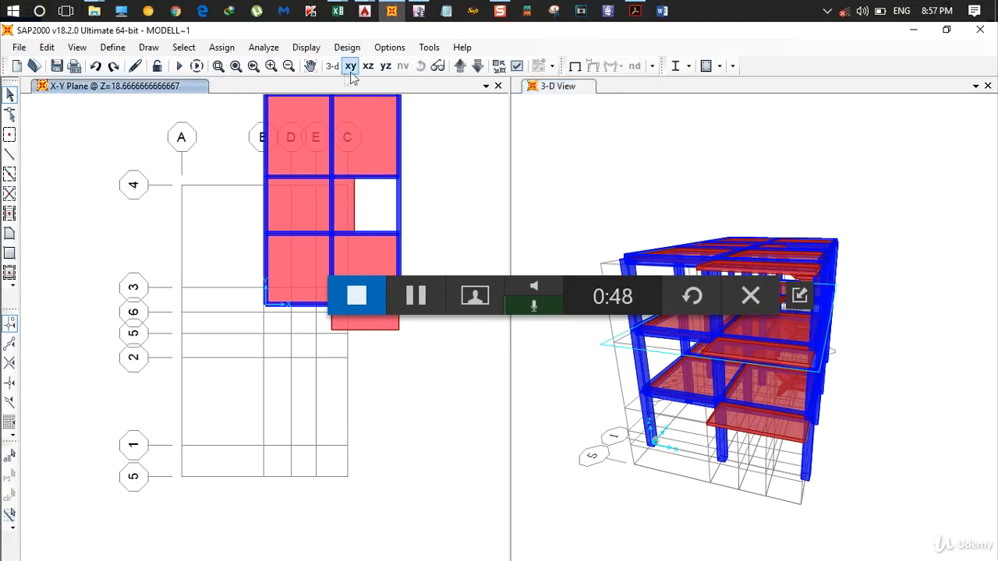
left_click(351, 66)
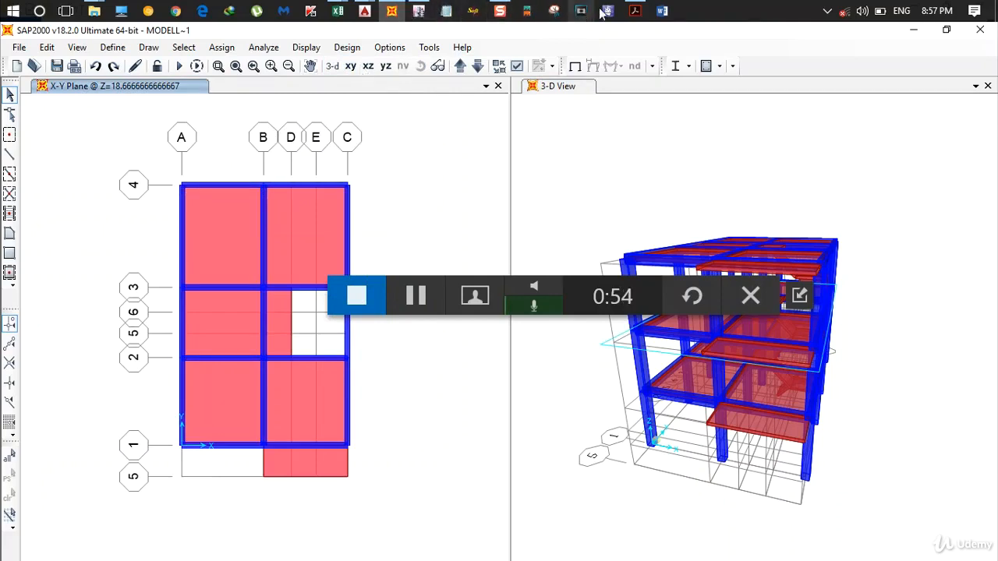
- Switch to the AutoCAD floor plans and compare the first floor balcony with the second floor open terrace
left_click(364, 11)
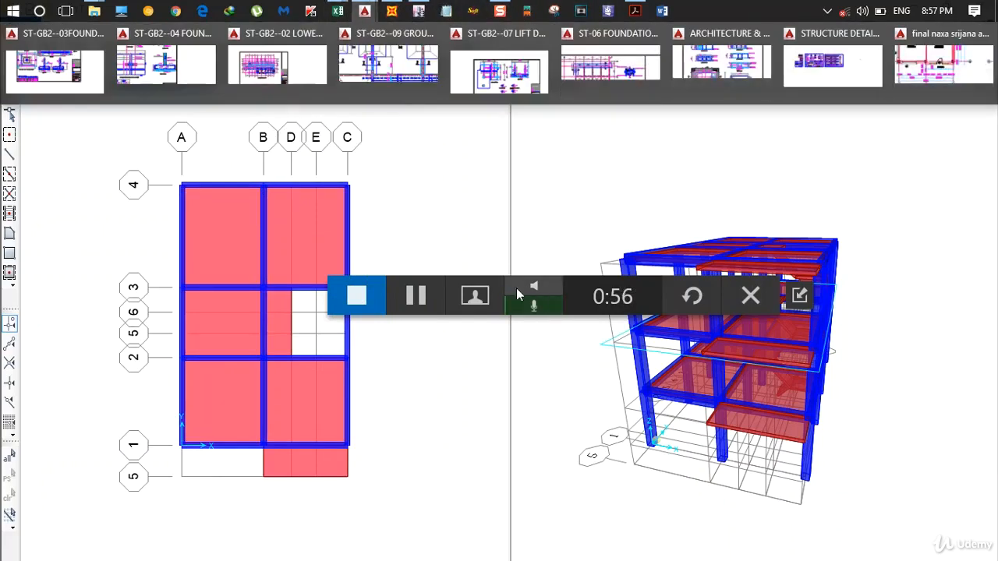
left_click(939, 52)
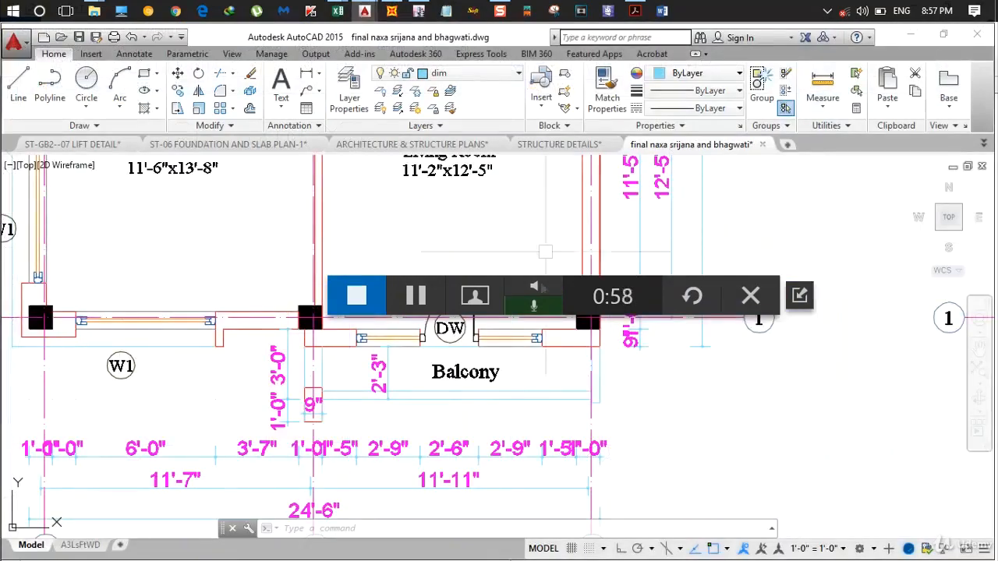
left_click(694, 434)
scroll(694, 434, "down", 3)
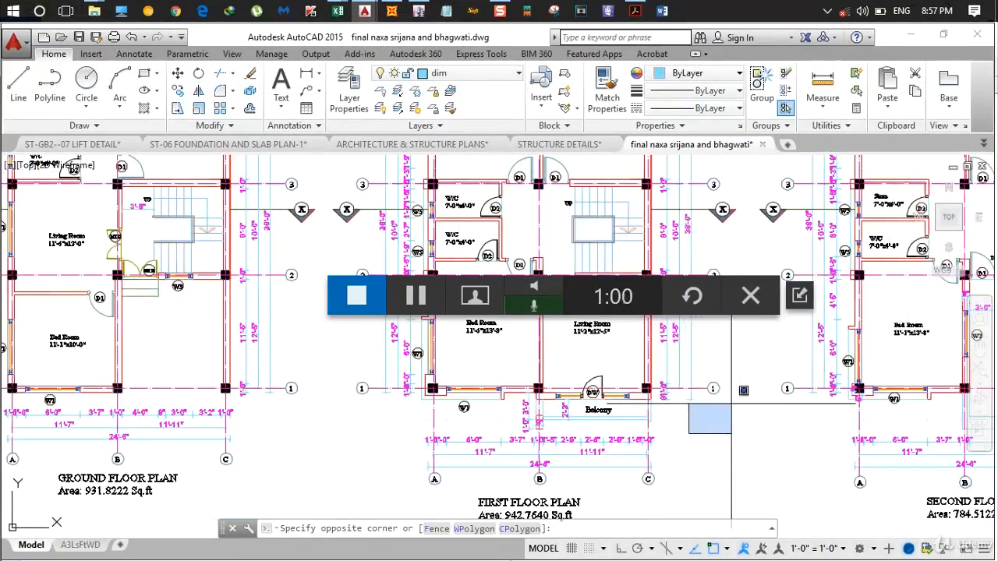
scroll(769, 408, "up", 2)
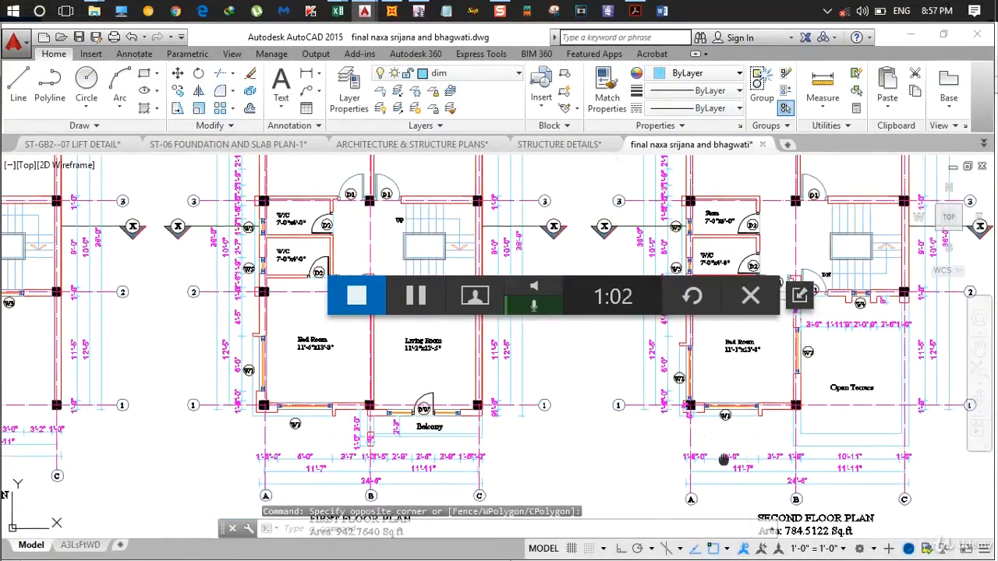
scroll(567, 460, "down", 2)
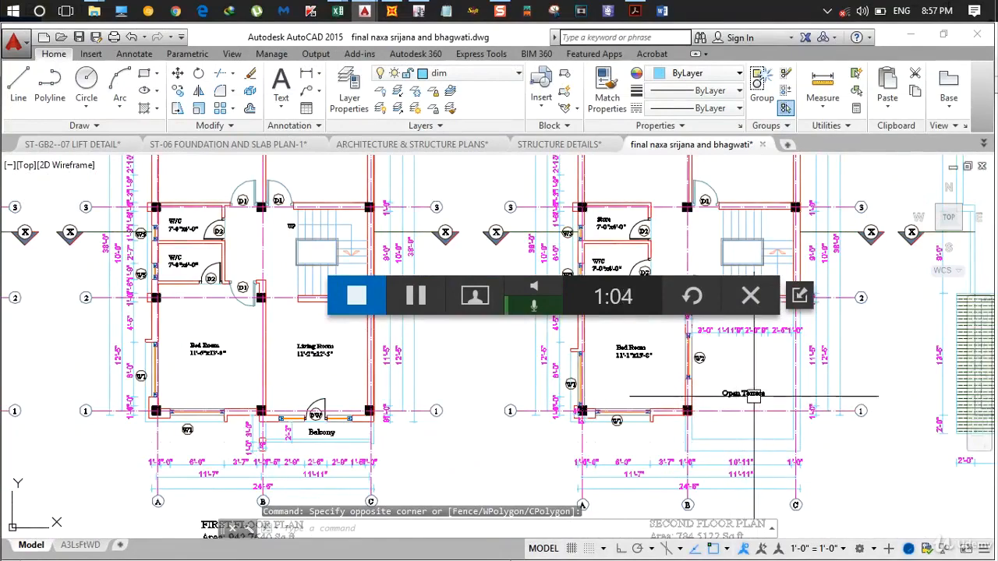
- Examine the second floor open terrace and the staircase cover plan beside it in the AutoCAD drawing
scroll(770, 401, "down", 2)
middle_click_drag(770, 403, 750, 462)
scroll(750, 460, "up", 2)
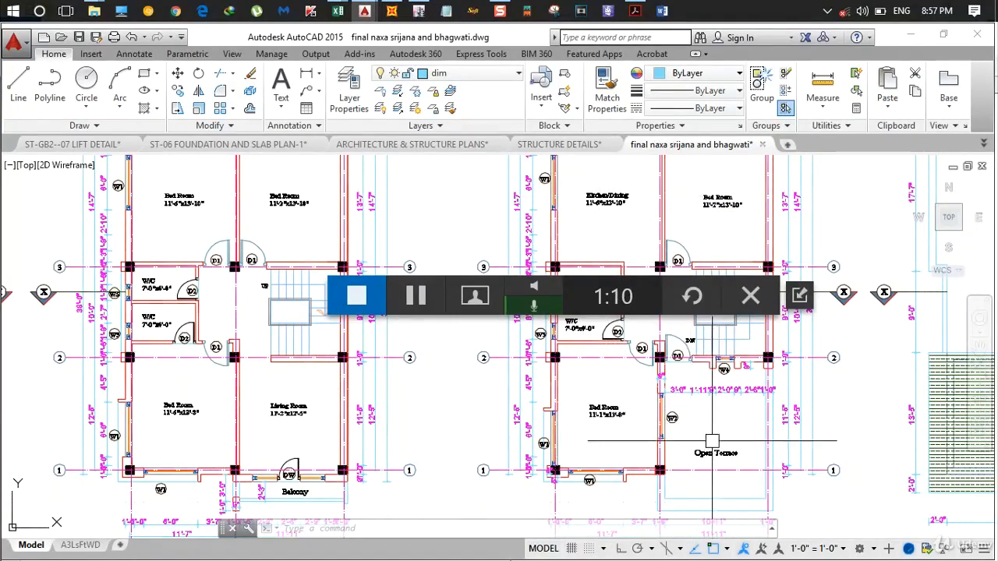
scroll(699, 439, "down", 1)
middle_click_drag(700, 439, 343, 439)
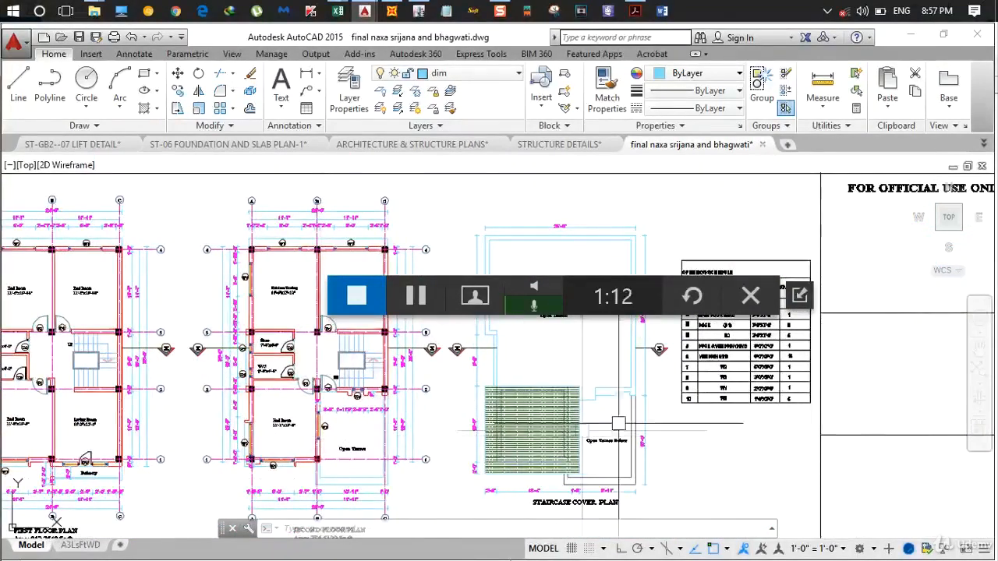
scroll(603, 442, "up", 2)
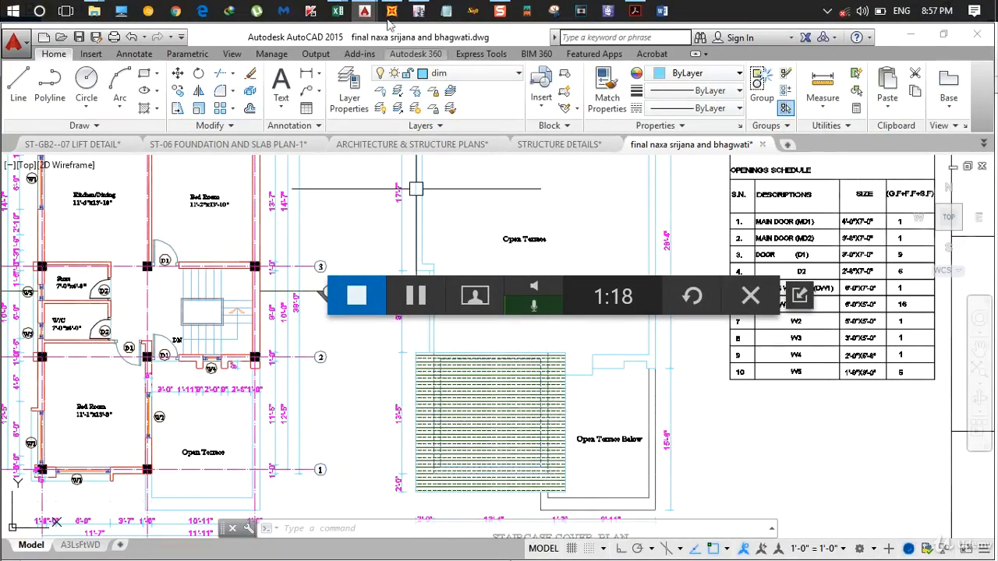
- Switch to SAP2000 and, in the Z=28 plane, delete the slab between grids B–C and lines 1–2 and the adjoining balcony slab
left_click(391, 10)
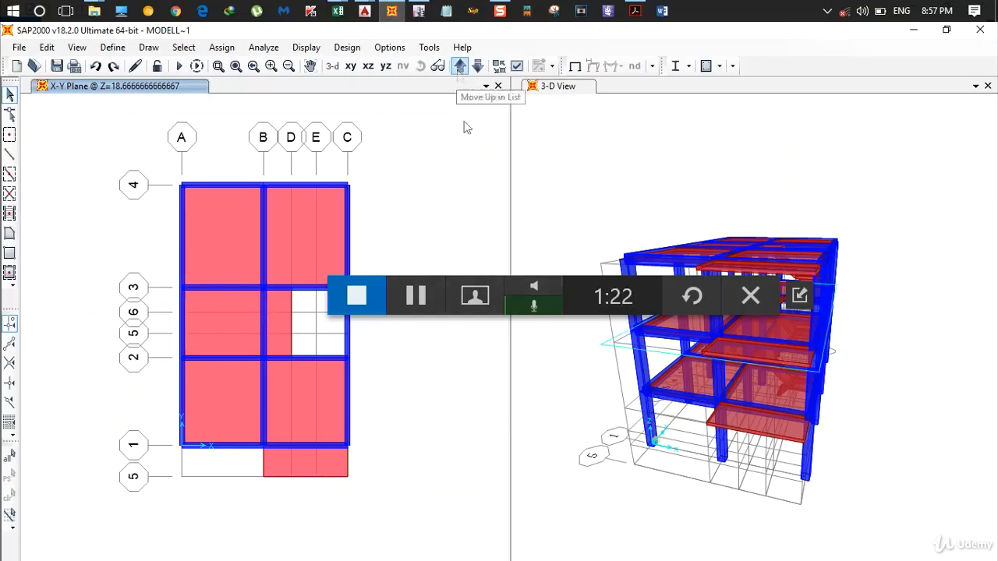
left_click_drag(417, 278, 633, 490)
left_click(443, 84)
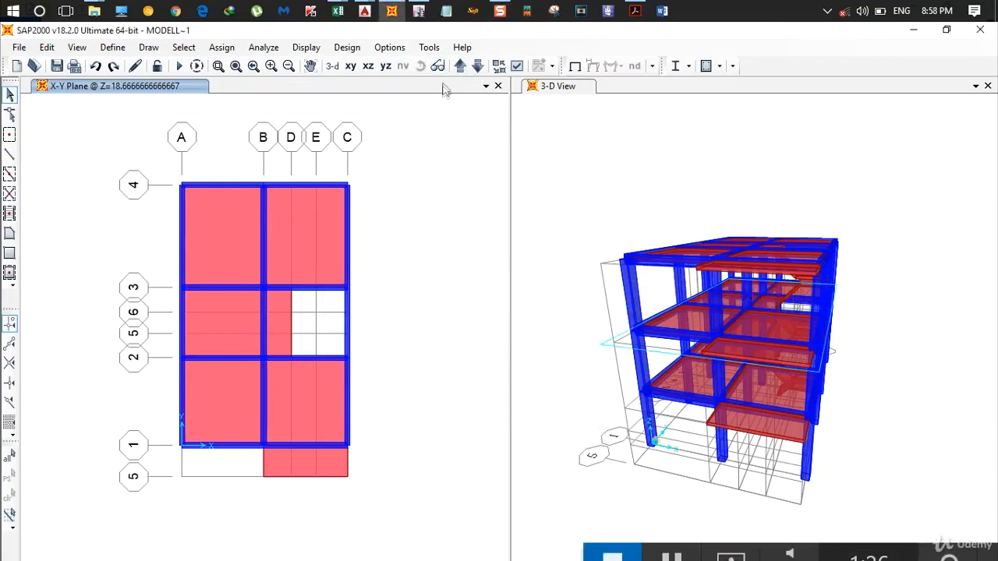
left_click(460, 69)
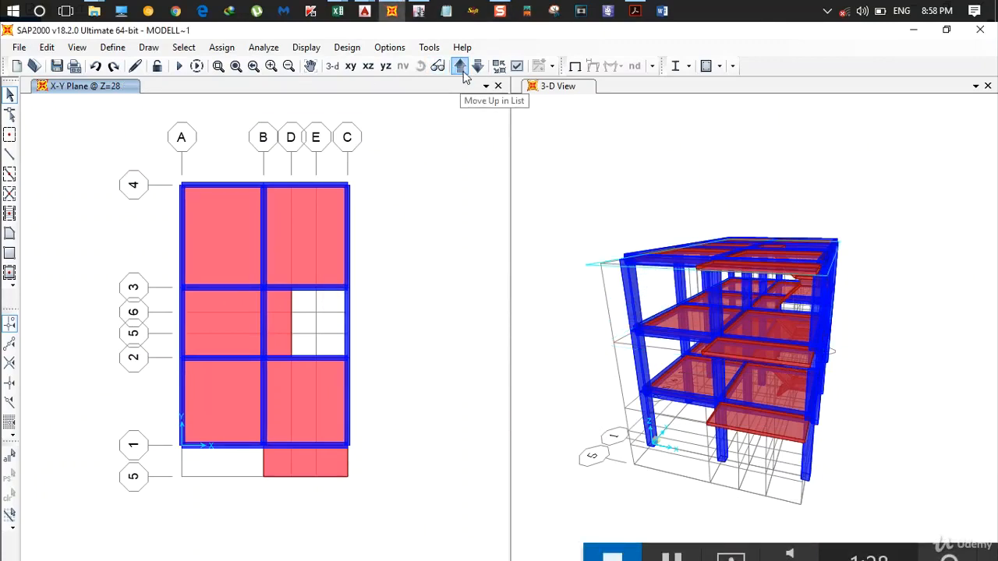
left_click(309, 389)
left_click(316, 460)
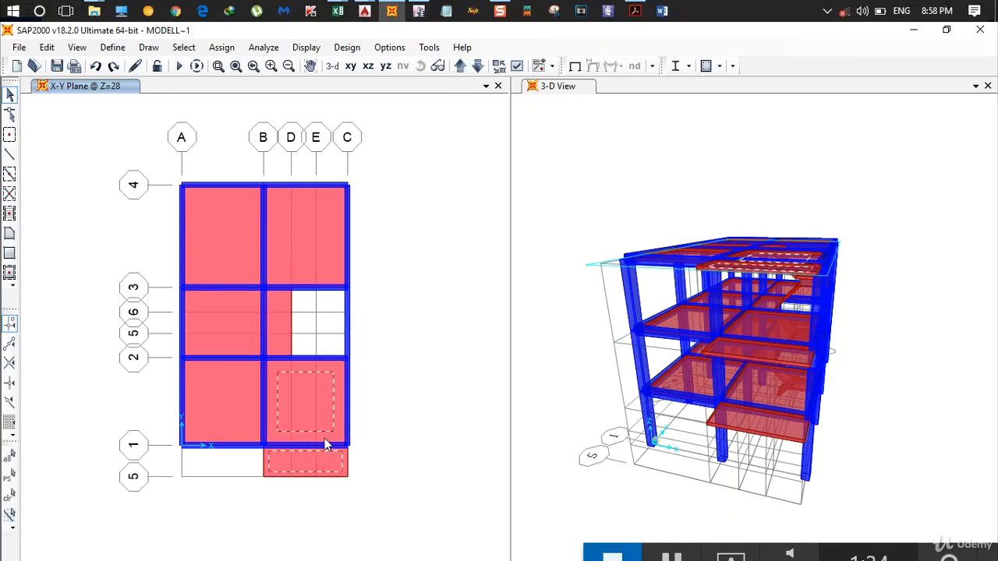
key("Delete")
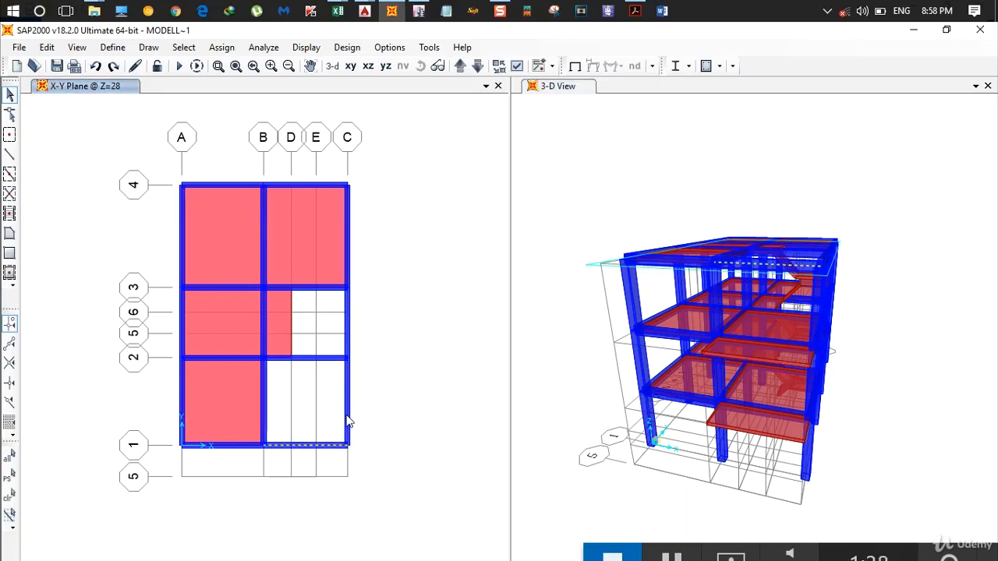
- Delete the Z=28 beams on line 1 between B and C and on grid C between 1 and 2, plus the top-storey column at C-1
left_click(349, 421)
key("Delete")
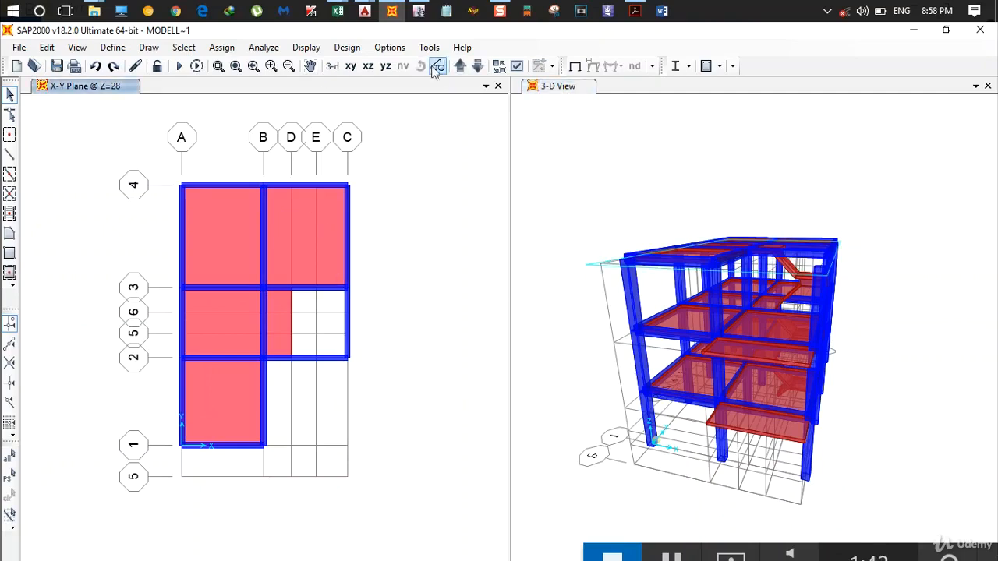
left_click(368, 67)
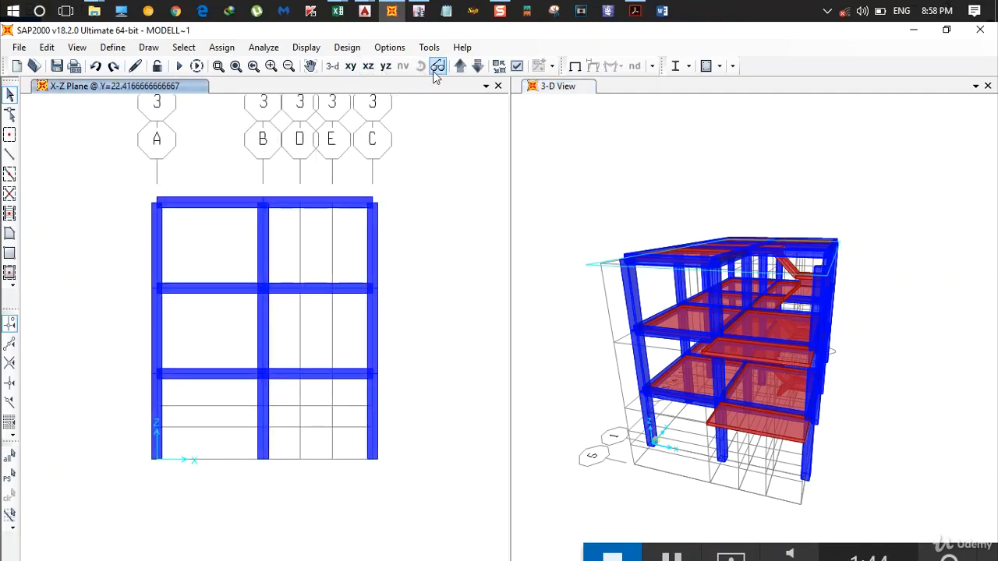
left_click(460, 67)
left_click(460, 67)
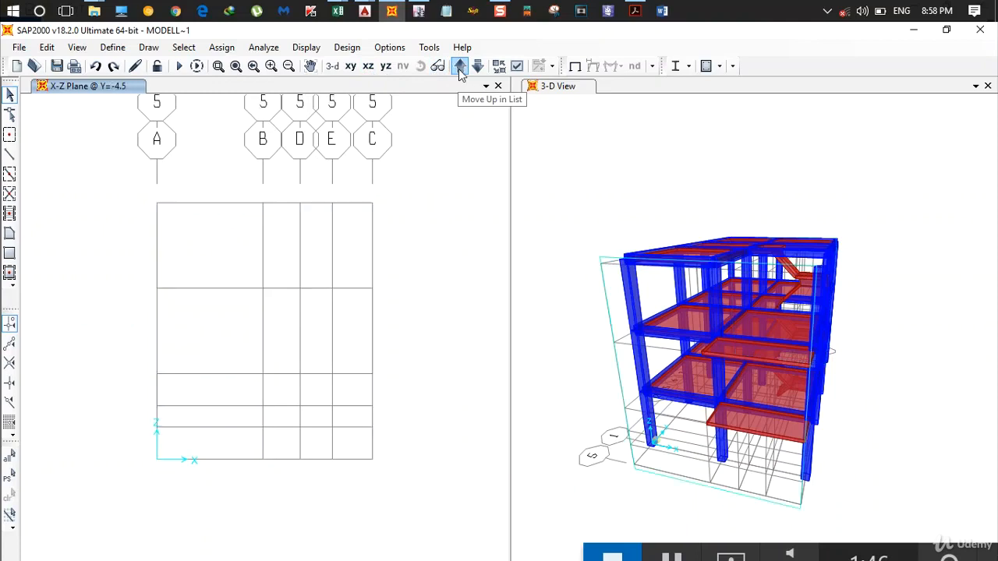
left_click(460, 67)
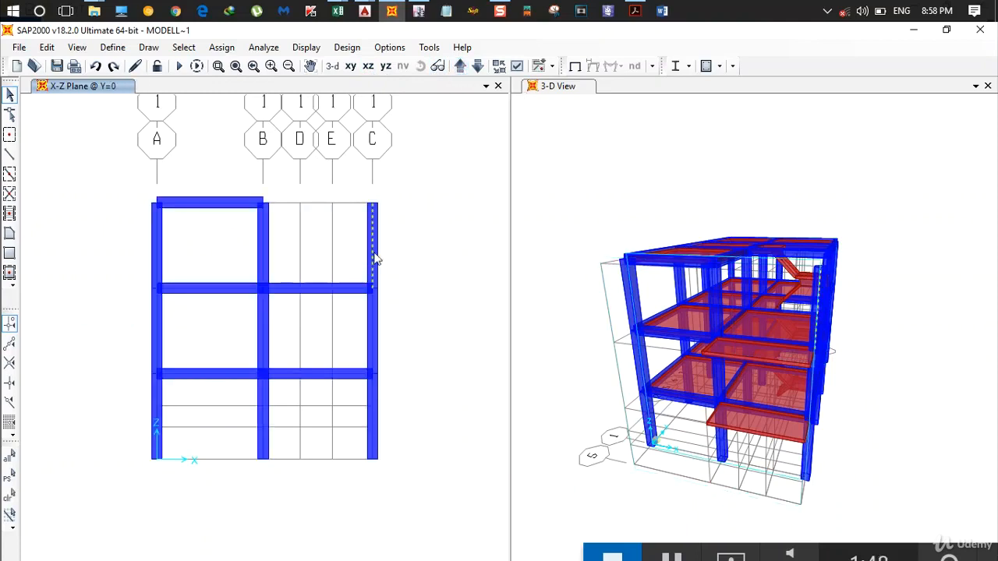
key("Delete")
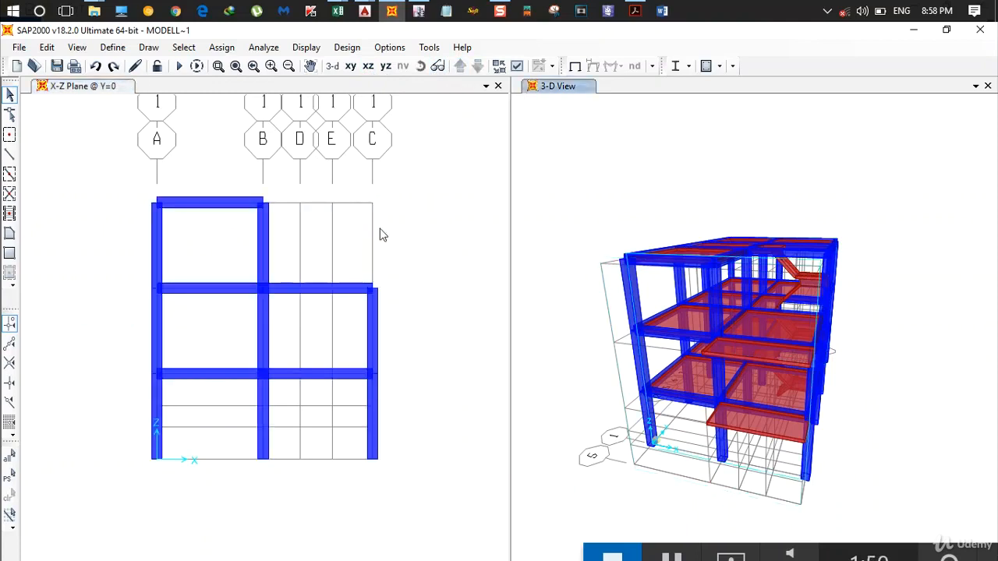
- Return to the Z=28 plan, then switch to AutoCAD and check the roof over the stair bay on the staircase cover plan
left_click(351, 67)
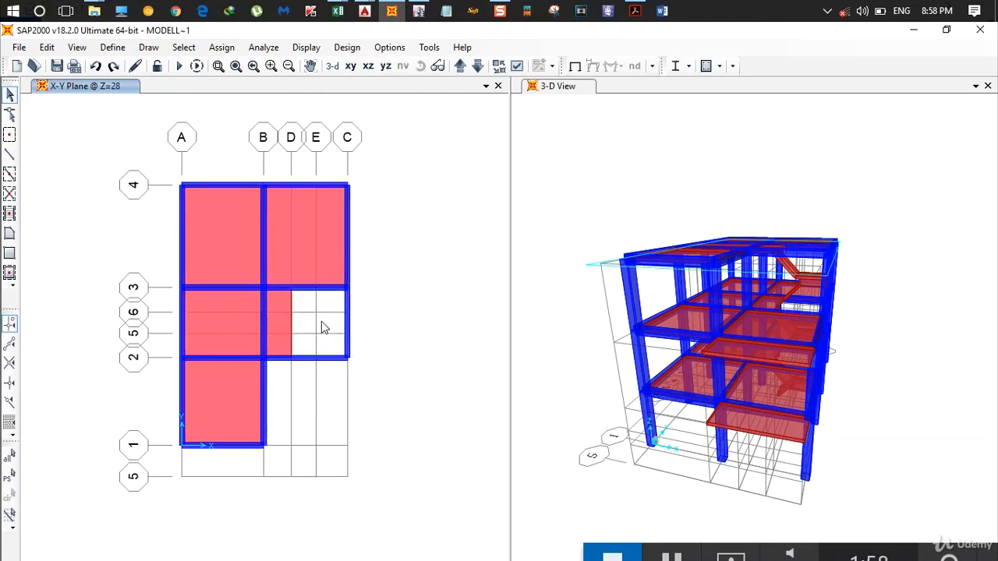
left_click(364, 10)
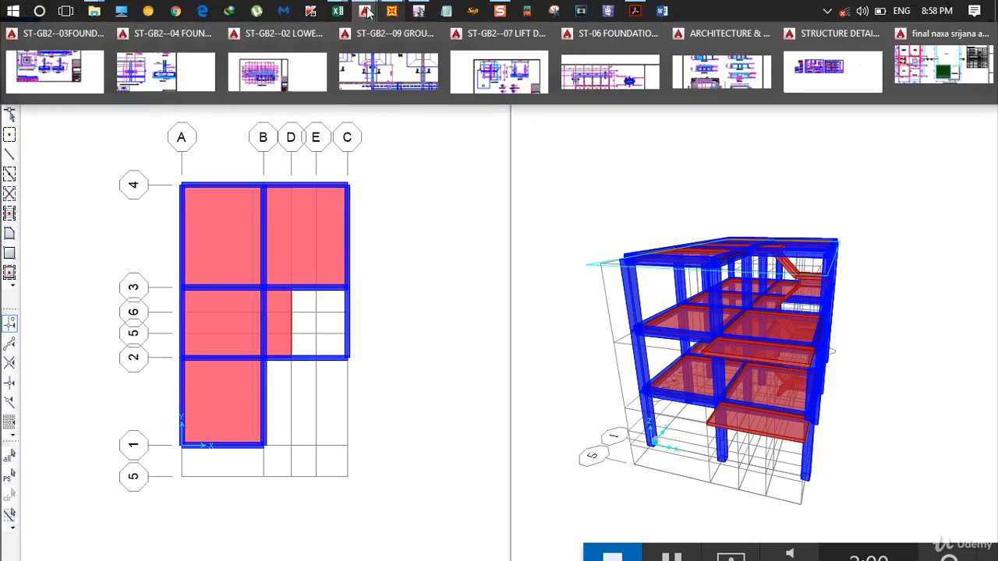
left_click(939, 69)
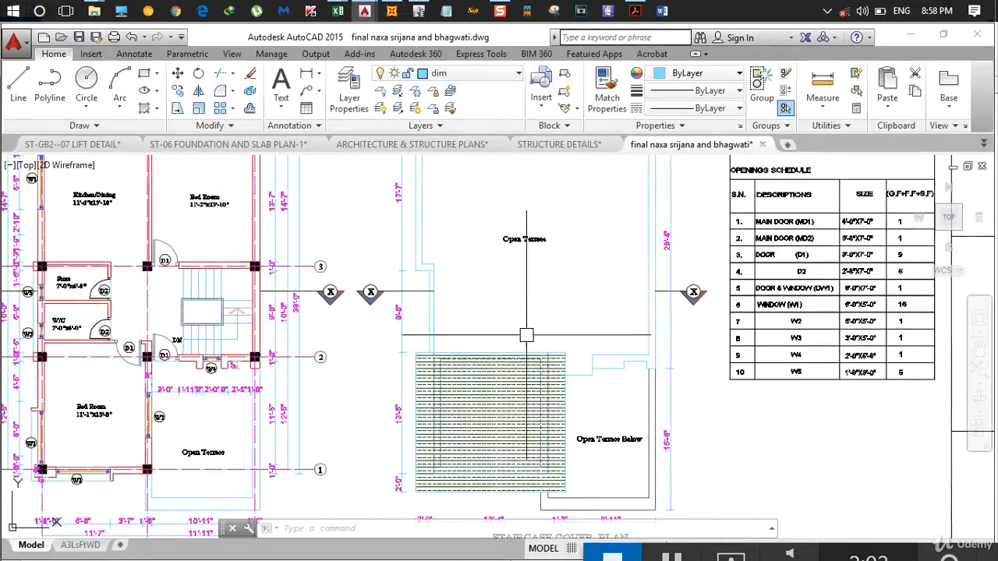
scroll(511, 269, "up", 4)
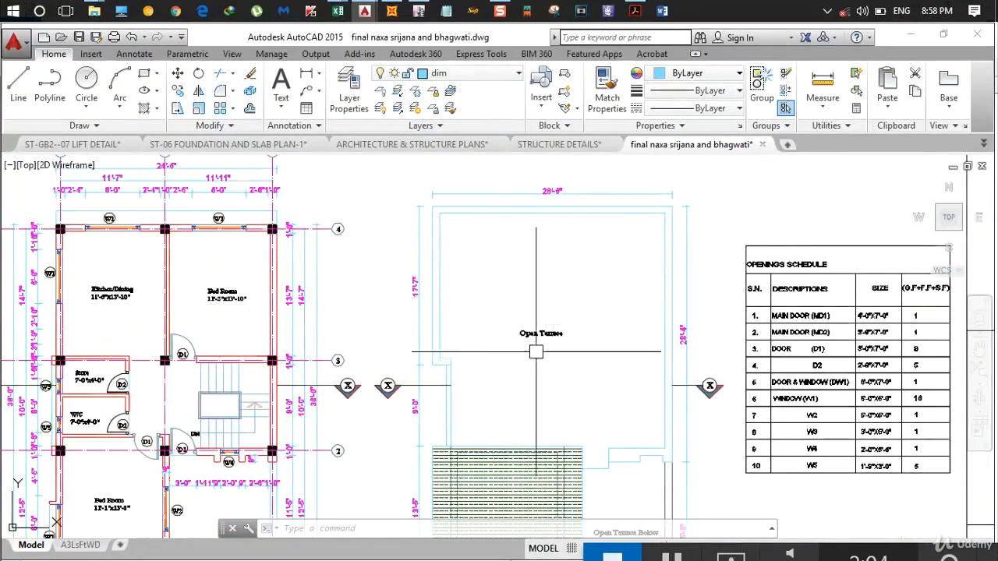
- Switch to SAP2000 and replace the partial stair-bay slab at Z=28 with a rectangular Slab 130 covering grids B–C and lines 2–3
left_click(391, 10)
left_click(279, 315)
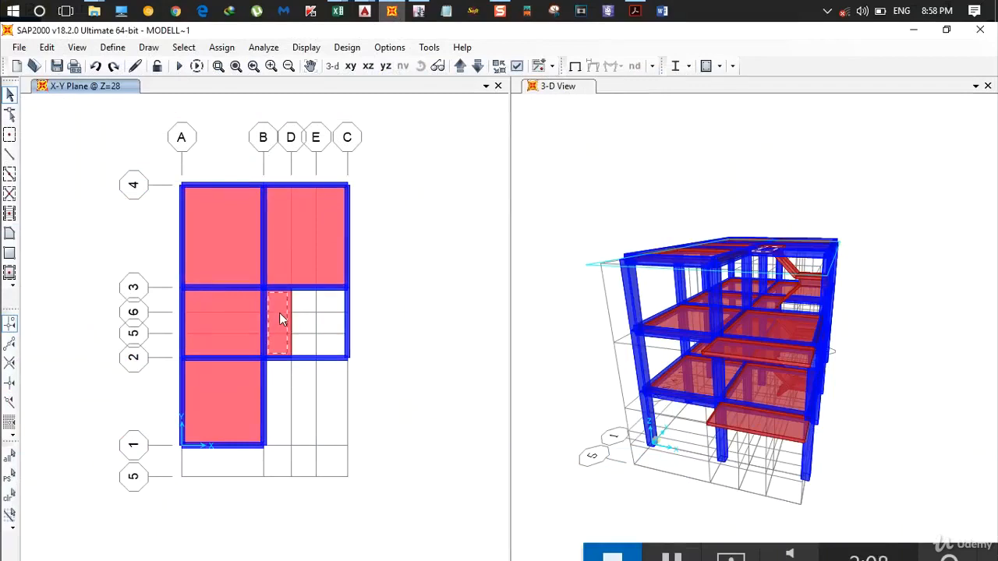
key("Delete")
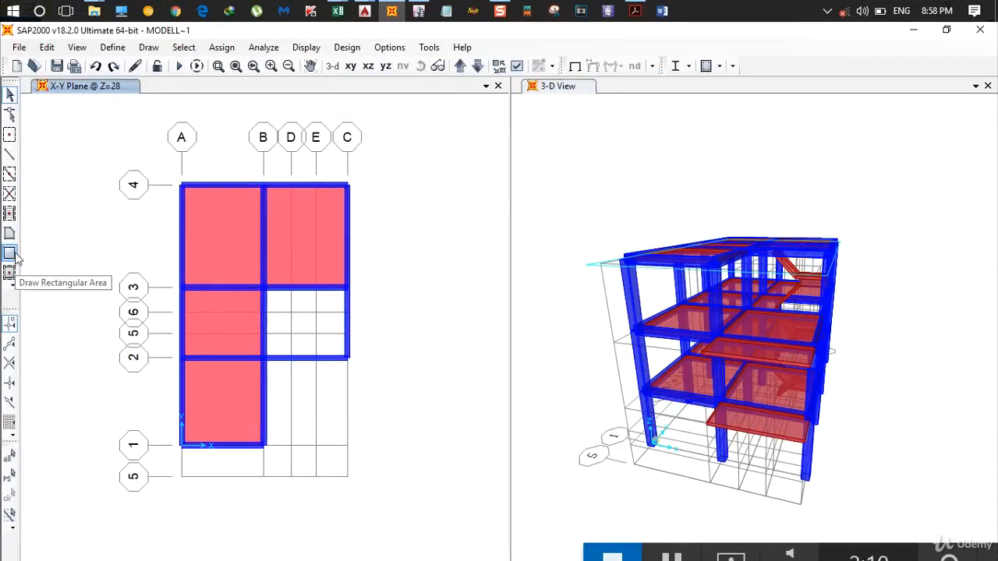
left_click(10, 252)
left_click(265, 288)
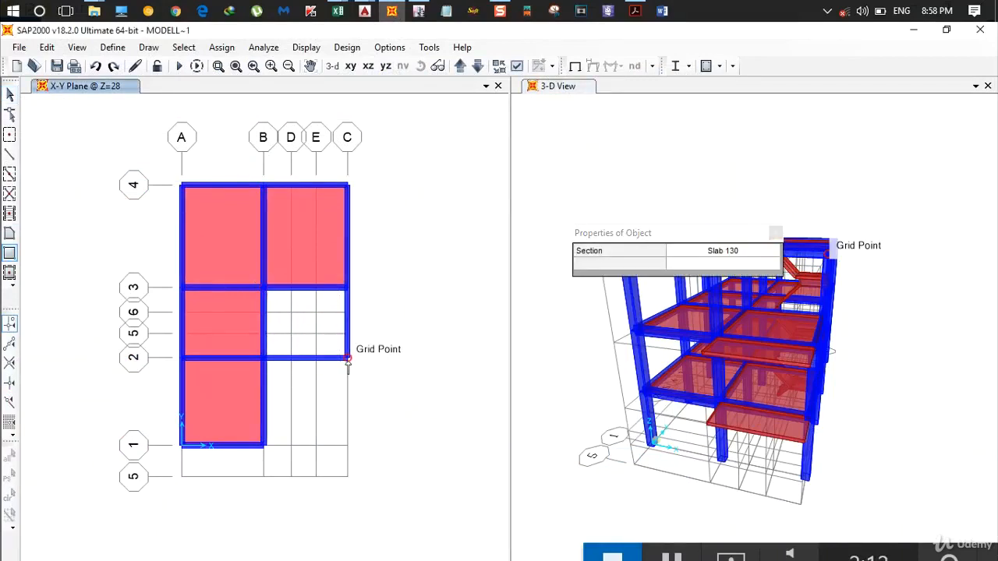
left_click(348, 358)
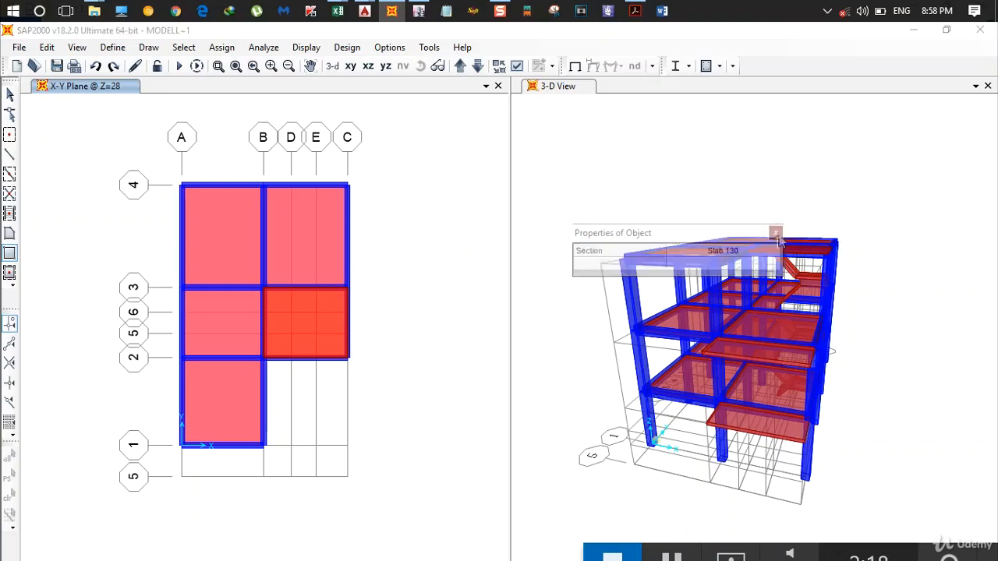
left_click(774, 235)
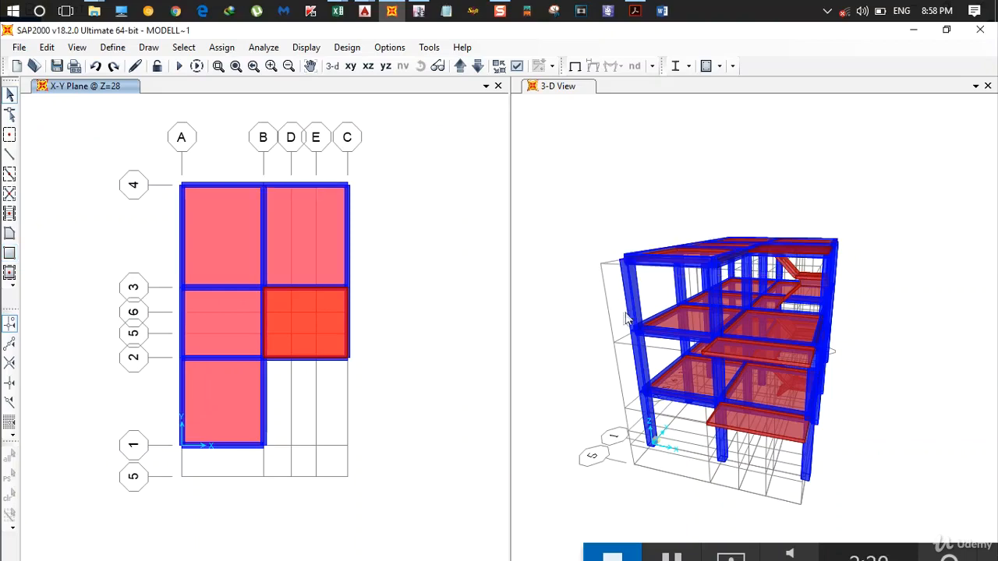
- Inspect the building in 3-D from the stair side and from above, checking the roof slabs, open terrace and balconies
scroll(601, 229, "down", 3)
scroll(601, 233, "up", 2)
scroll(600, 250, "down", 1)
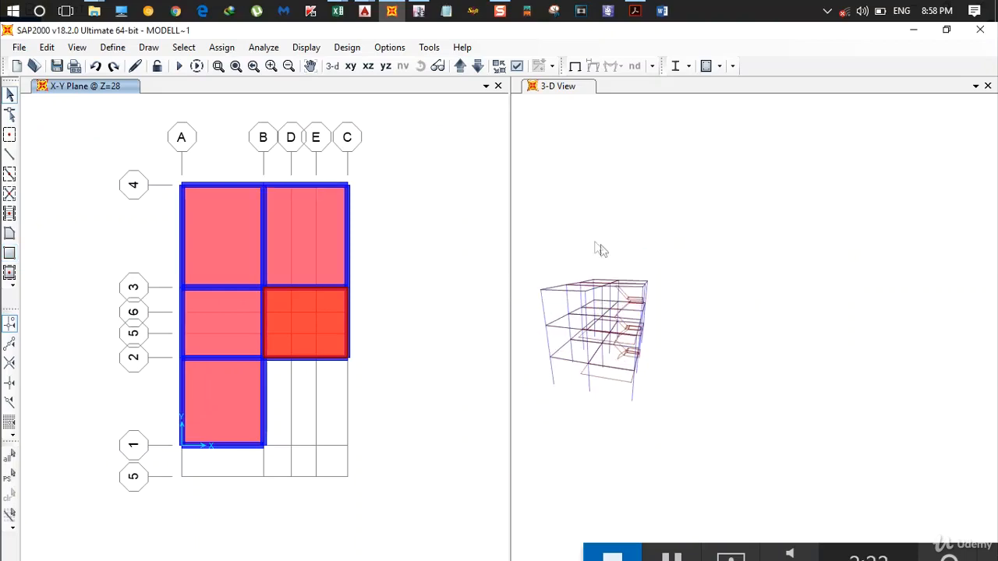
middle_click_drag(596, 267, 740, 308)
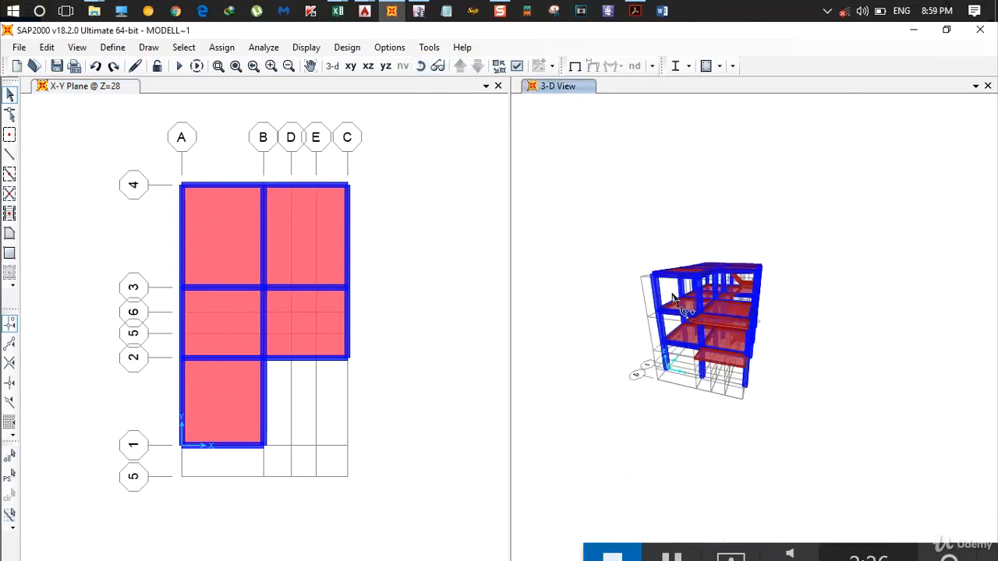
left_click_drag(672, 298, 628, 289)
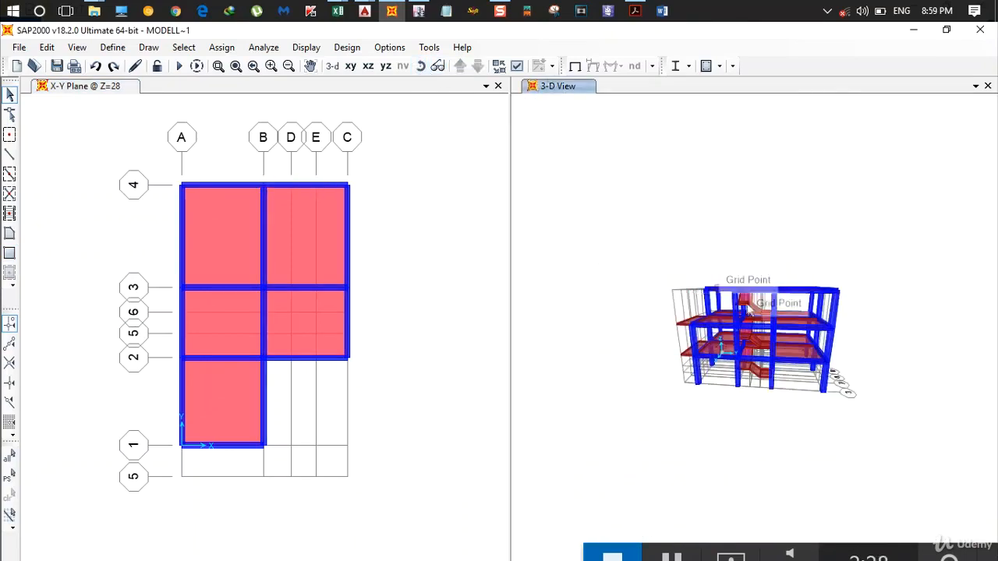
scroll(749, 308, "up", 3)
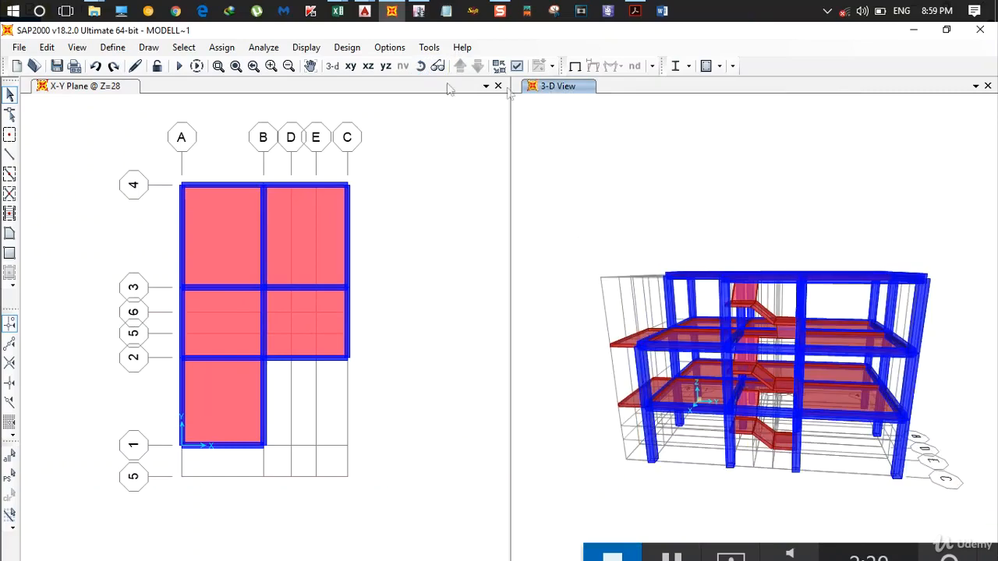
left_click(419, 66)
mouse_move(608, 206)
left_mouse_down()
mouse_move(631, 231)
mouse_move(685, 256)
mouse_move(675, 249)
left_mouse_up()
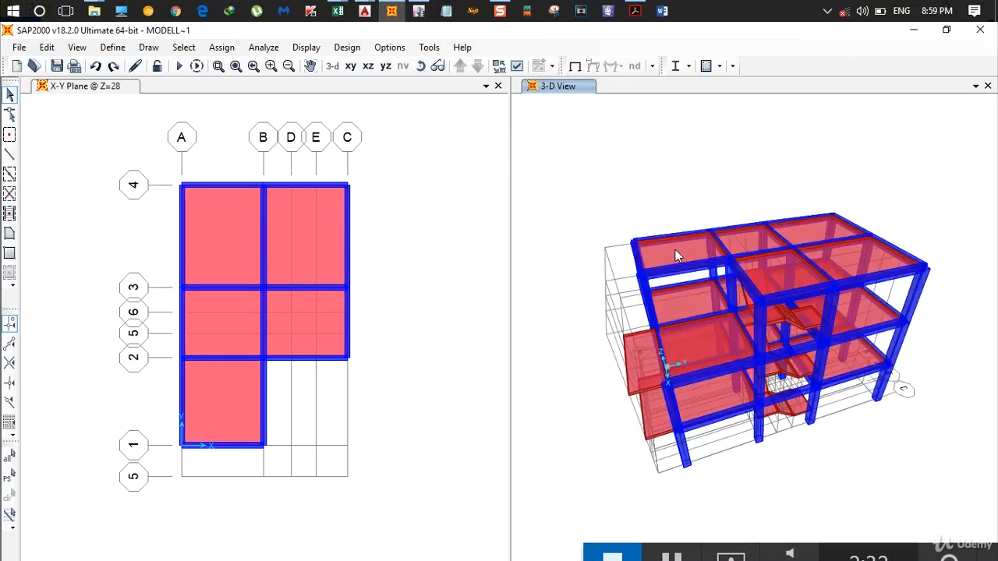